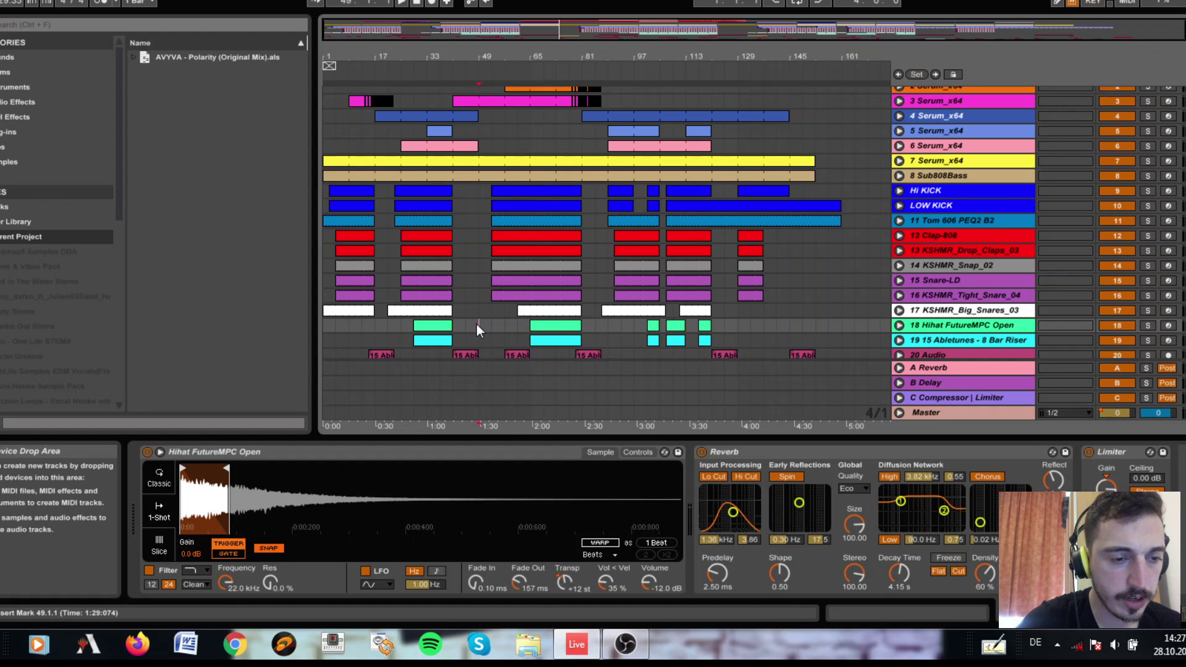
Look through the arrangement's synth, drum and audio tracks, and unfold track 1 Serum_x64 to view its volume automation.
{"action": "key", "text": "ctrl+z"}
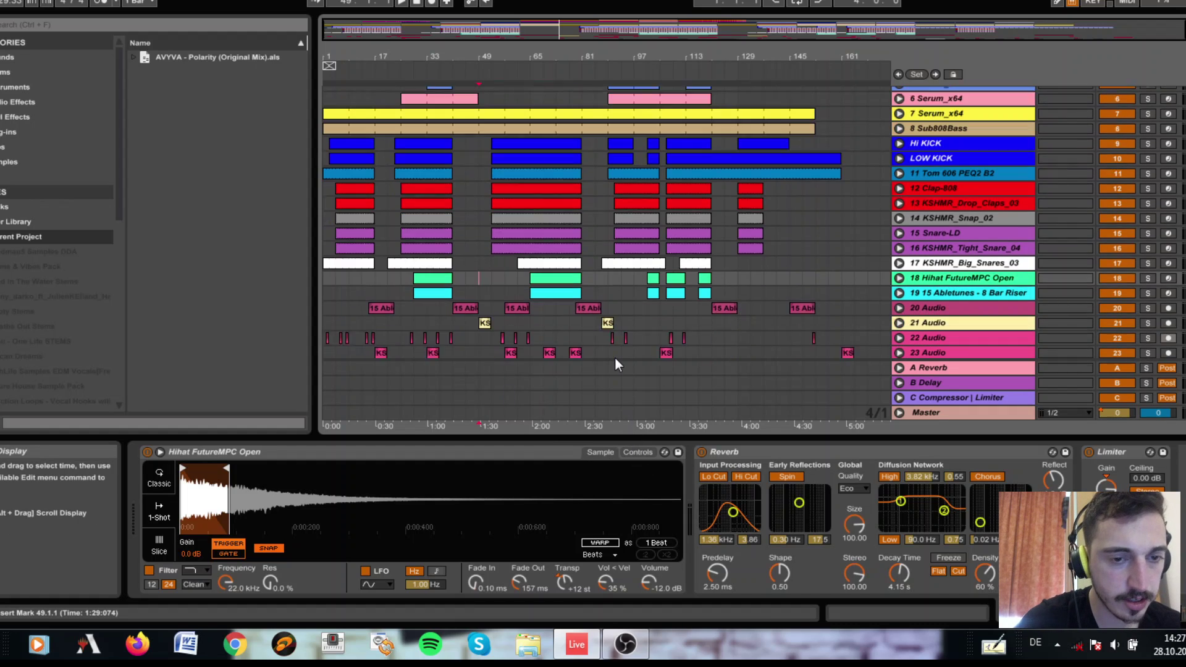
{"action": "key", "text": "ctrl+z"}
{"action": "key", "text": "ctrl+z"}
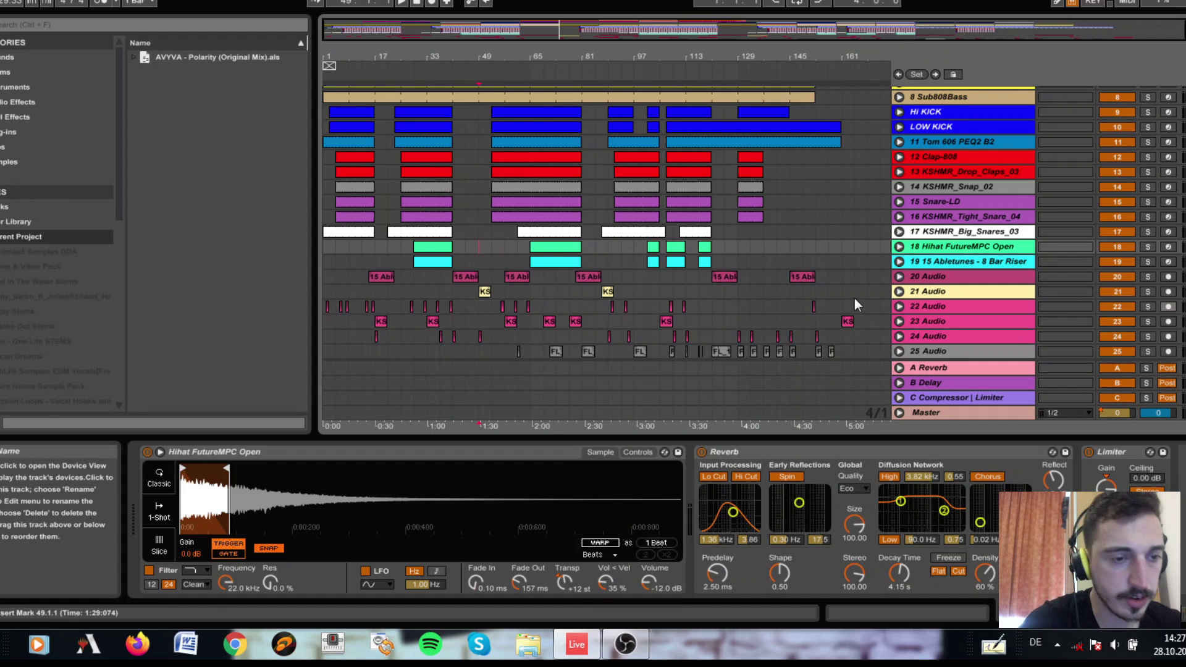
{"action": "scroll", "coordinate": [804, 316], "scroll_direction": "up", "scroll_amount": 5}
{"action": "scroll", "coordinate": [805, 319], "scroll_direction": "up", "scroll_amount": 2}
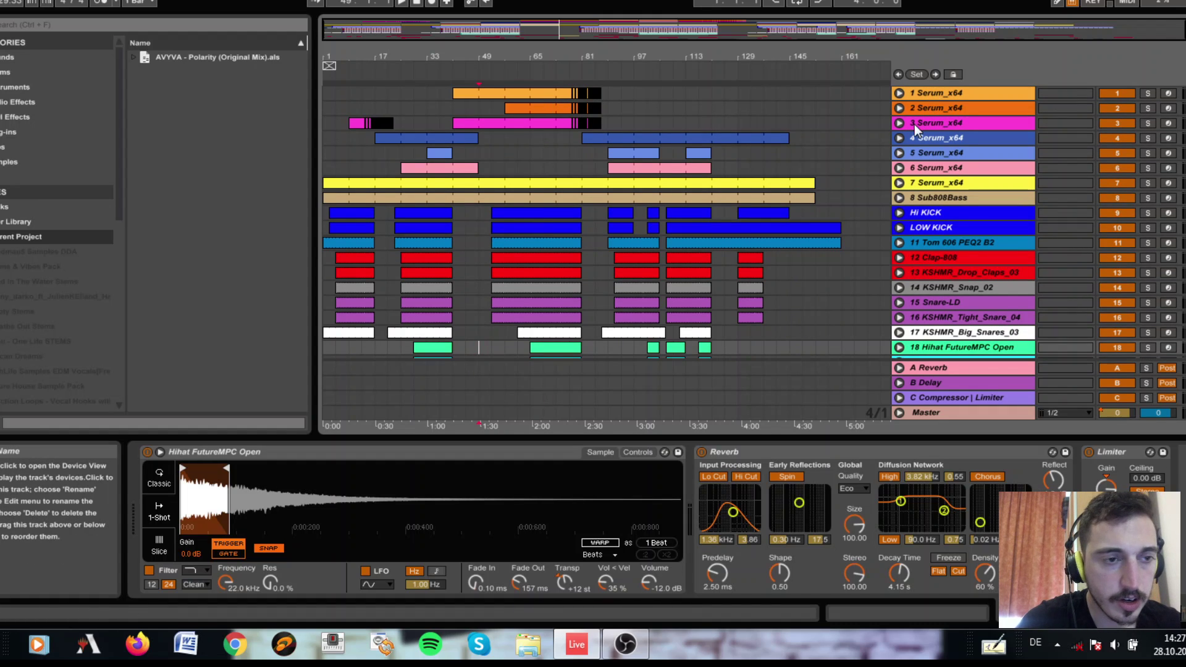
{"action": "left_click", "coordinate": [503, 131]}
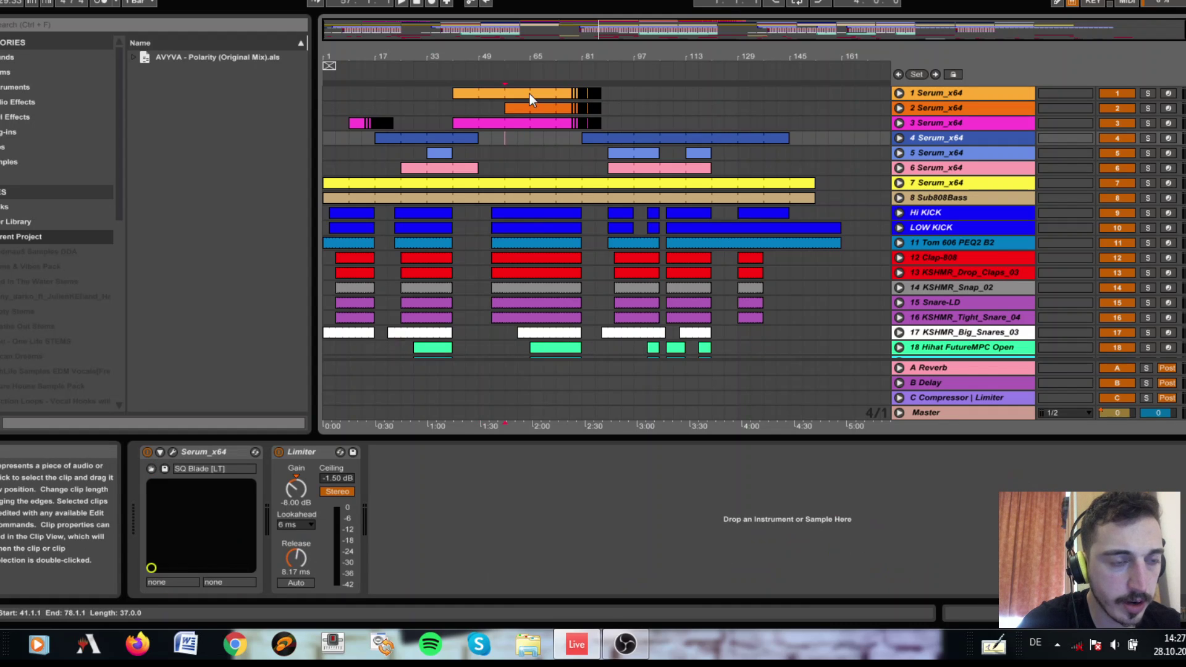
{"action": "left_click", "coordinate": [899, 94]}
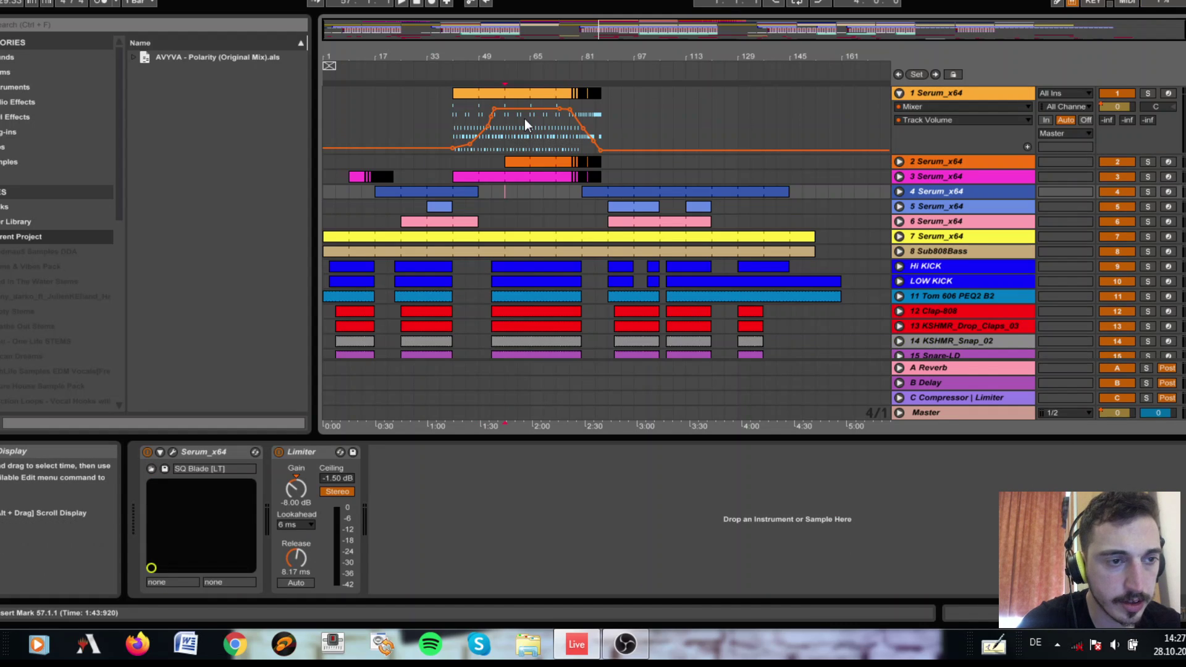
Unfold the 20 Audio track to inspect its riser clips, and fold it again.
{"action": "scroll", "coordinate": [557, 247], "scroll_direction": "down", "scroll_amount": 5}
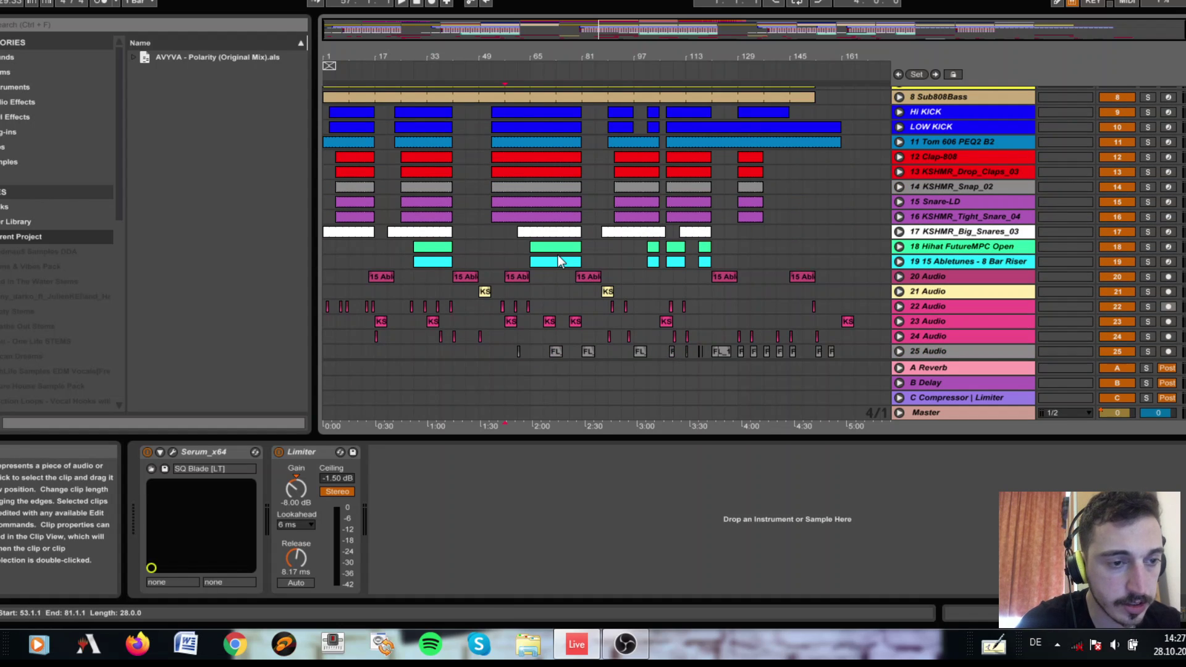
{"action": "left_click", "coordinate": [900, 277]}
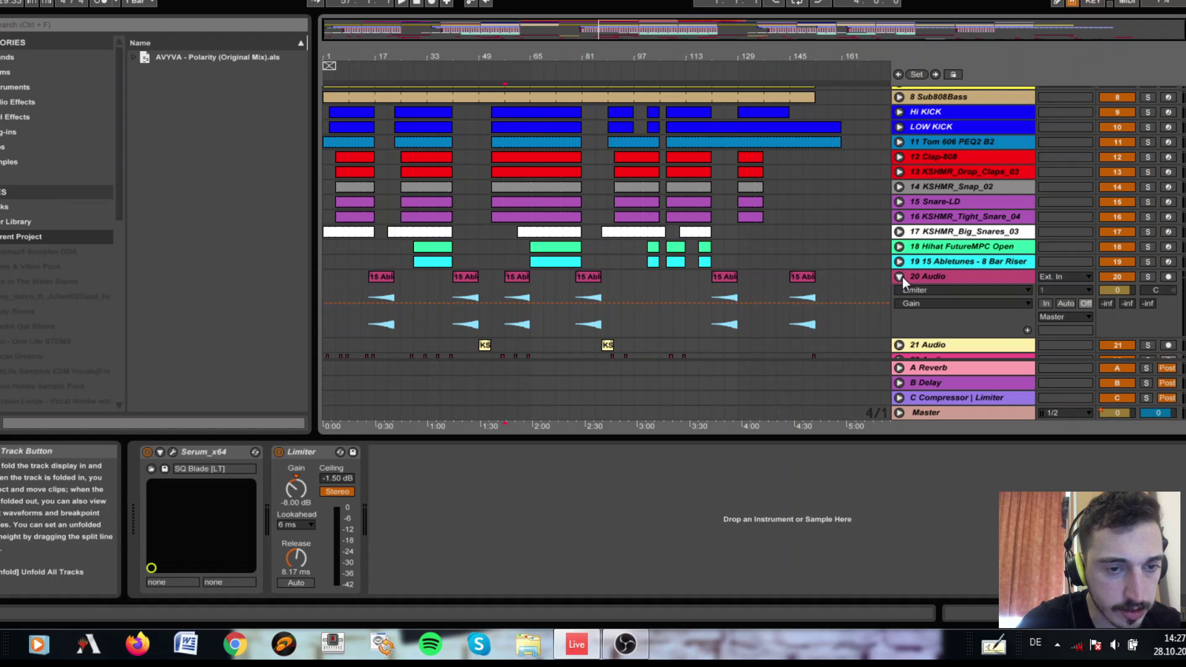
{"action": "scroll", "coordinate": [718, 278], "scroll_direction": "down", "scroll_amount": 3}
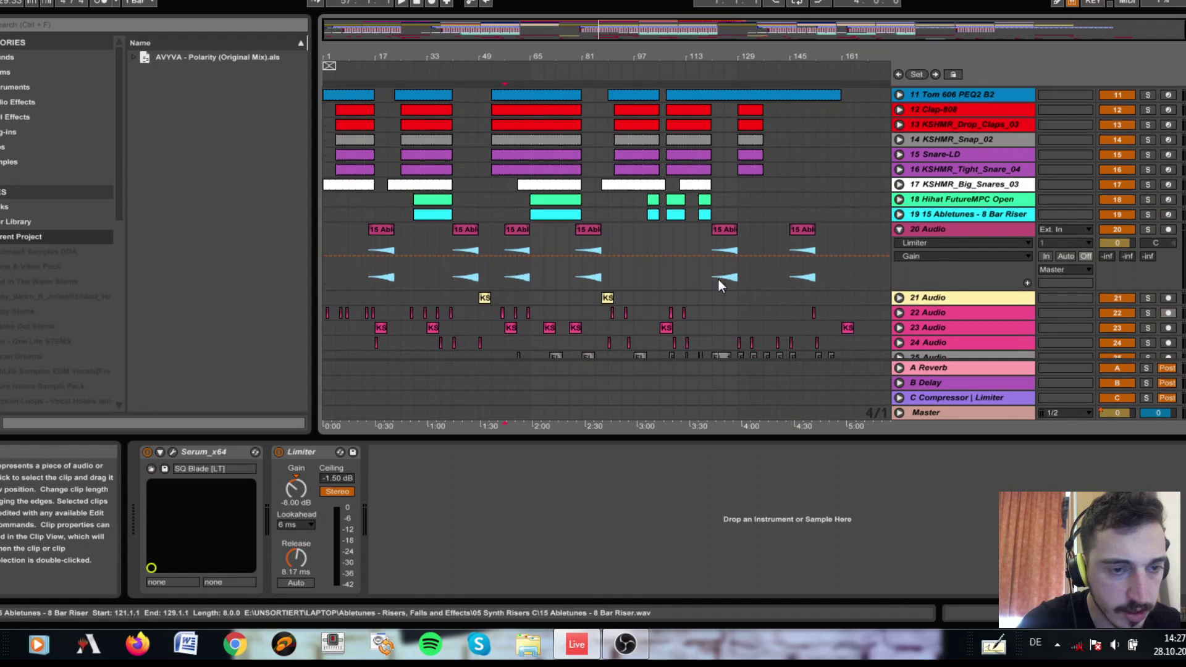
{"action": "scroll", "coordinate": [718, 278], "scroll_direction": "down", "scroll_amount": 1}
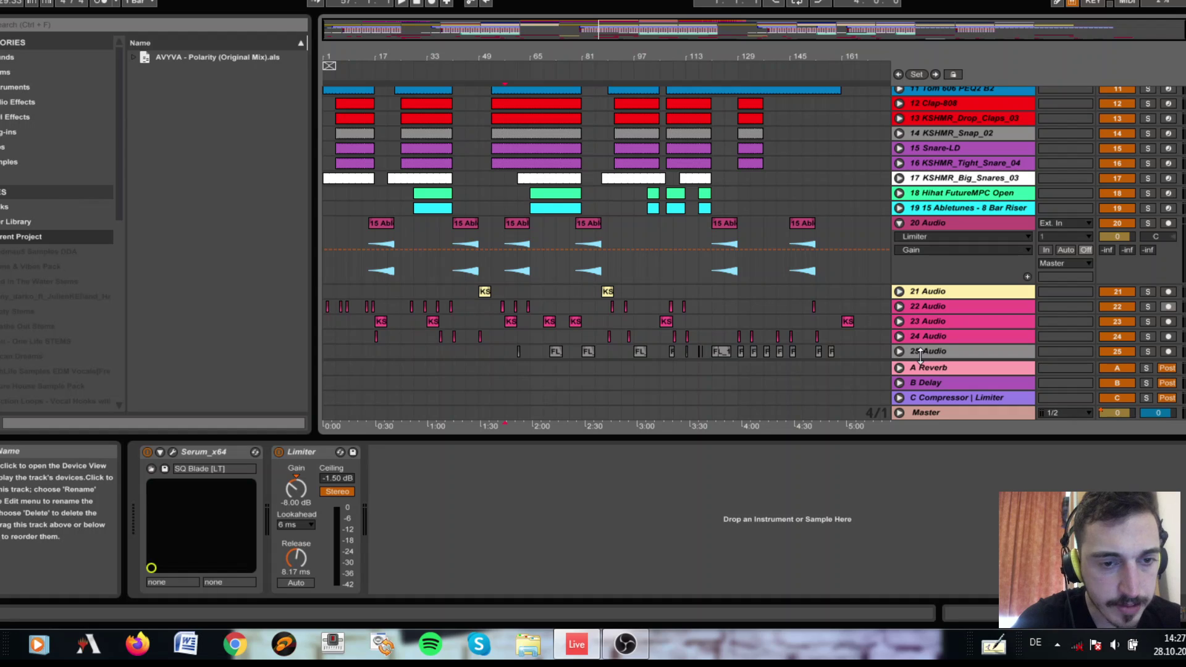
{"action": "left_click", "coordinate": [900, 223]}
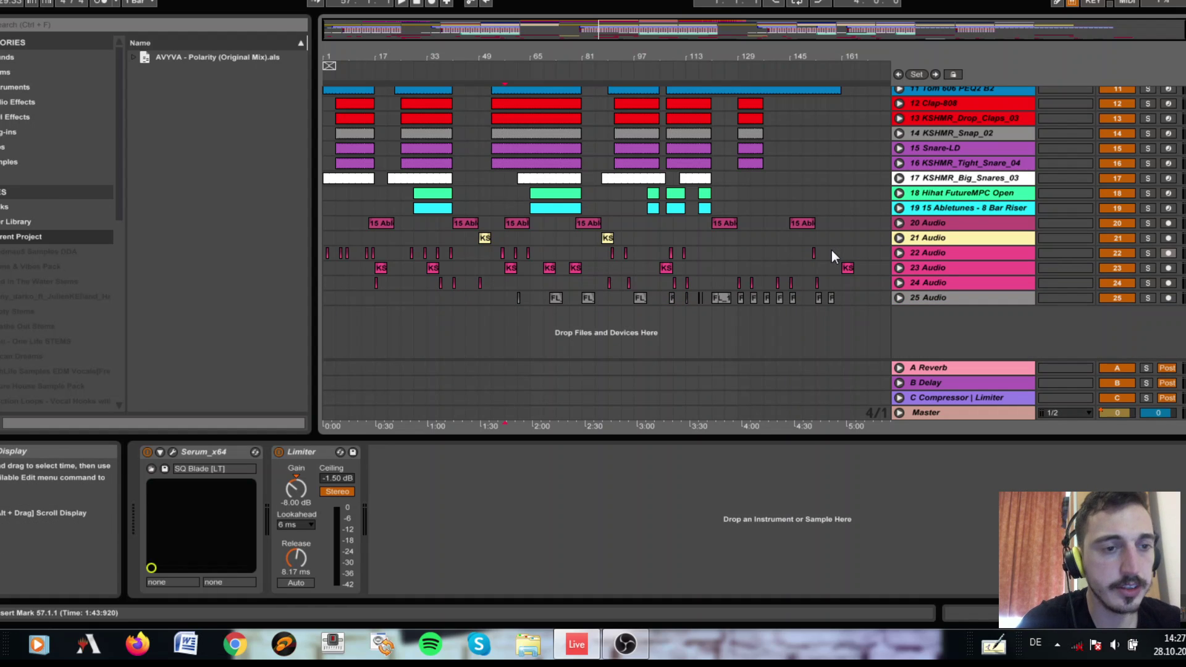
Return to the synth tracks and fold track 1 Serum_x64.
{"action": "scroll", "coordinate": [832, 250], "scroll_direction": "up", "scroll_amount": 6}
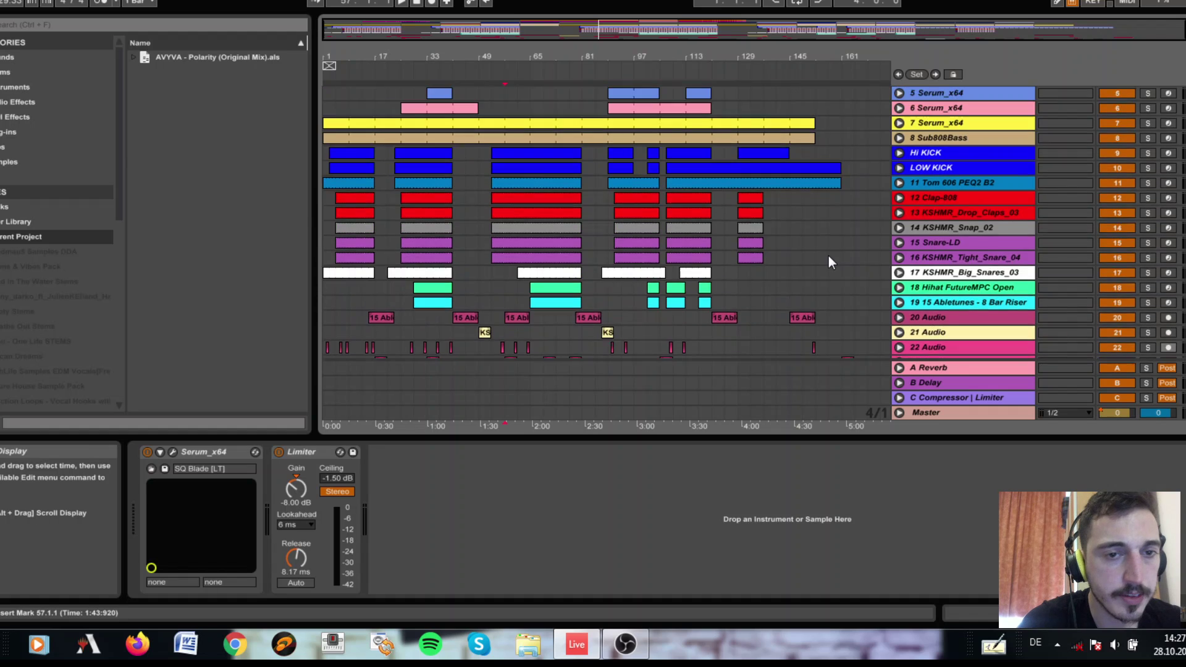
{"action": "scroll", "coordinate": [828, 256], "scroll_direction": "up", "scroll_amount": 6}
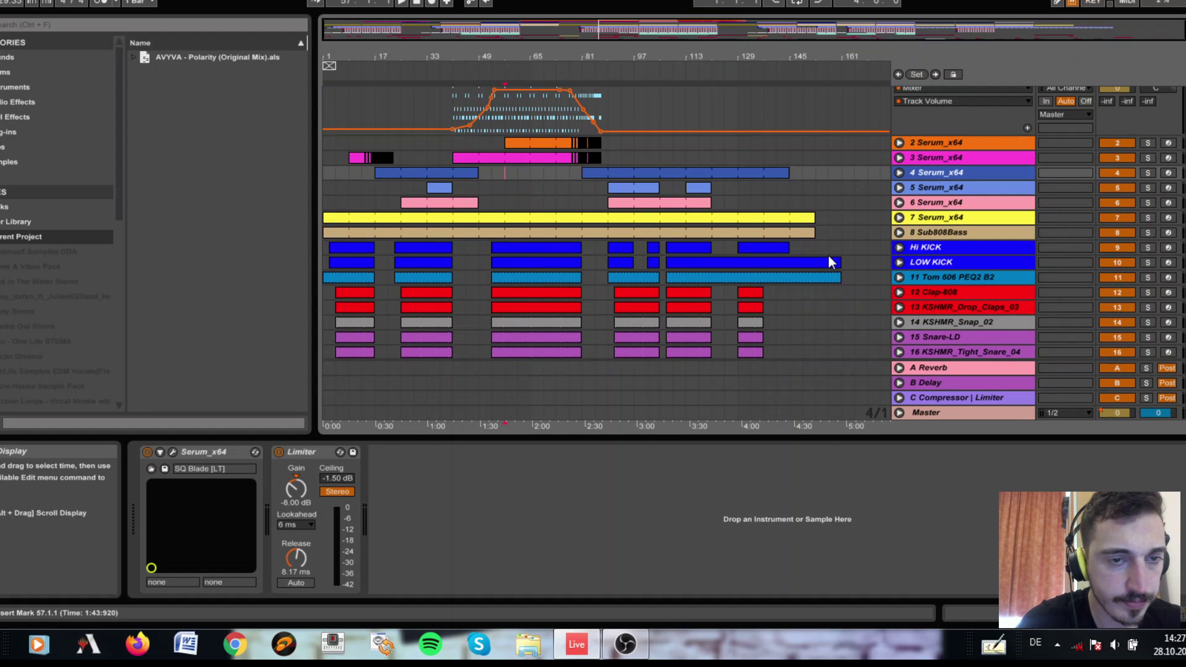
{"action": "scroll", "coordinate": [828, 262], "scroll_direction": "up", "scroll_amount": 1}
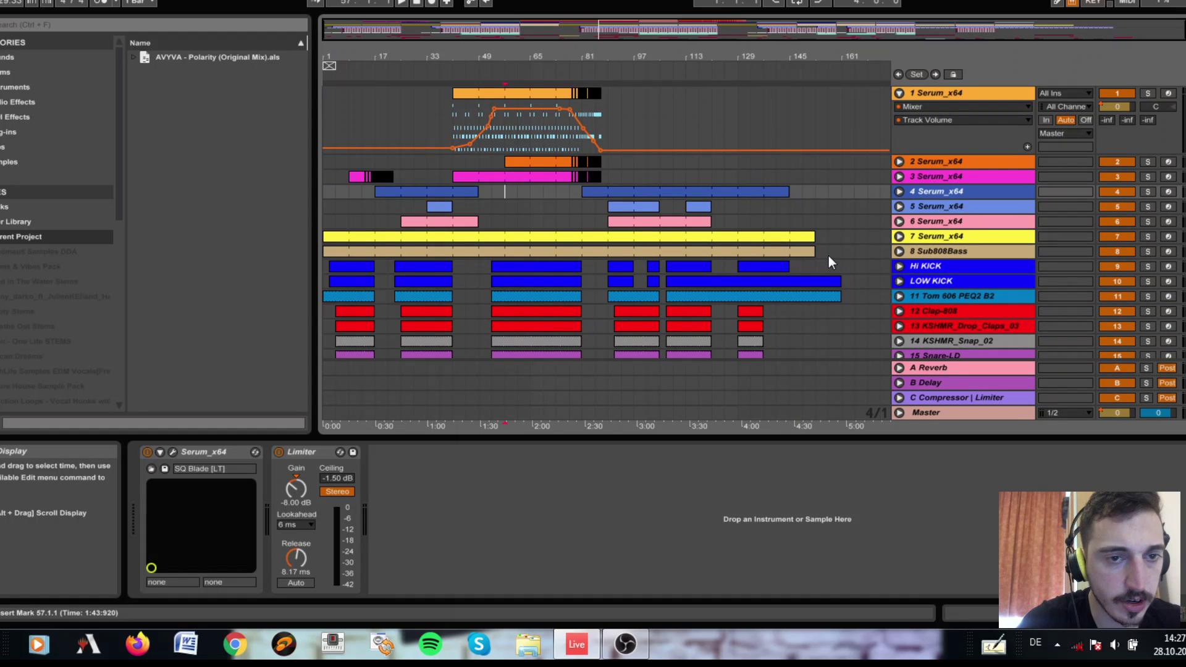
{"action": "left_click", "coordinate": [899, 93]}
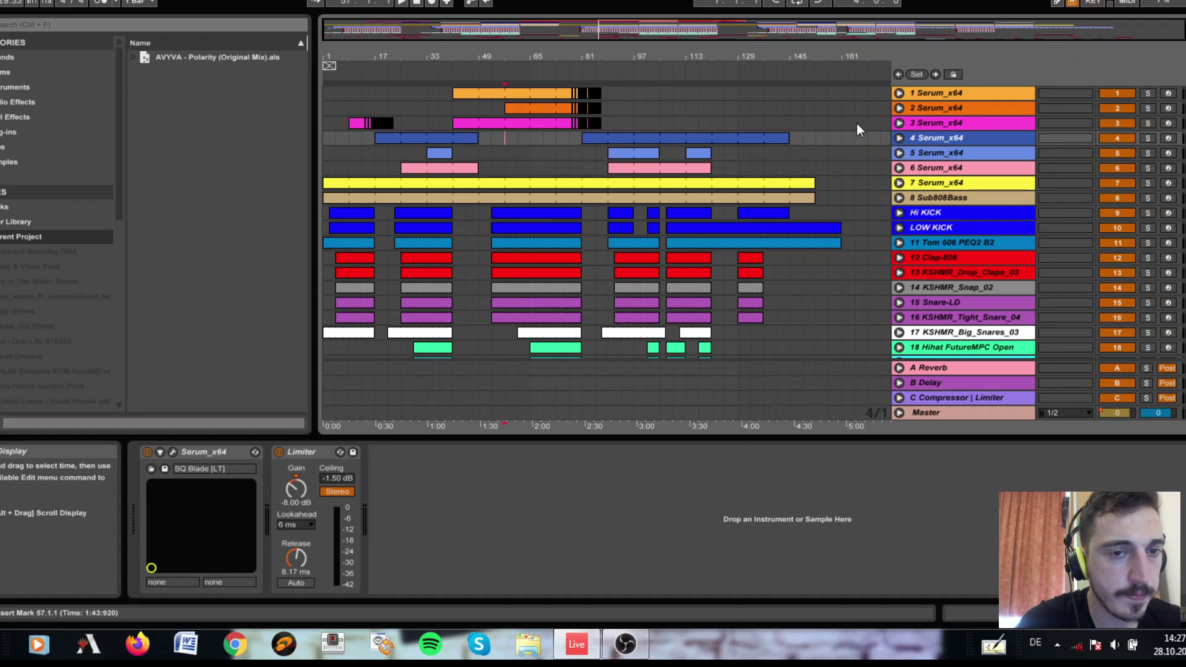
Play the full arrangement from bar 73 through the following section while looking over the drum and audio tracks, and stop playback.
{"action": "left_click", "coordinate": [568, 153]}
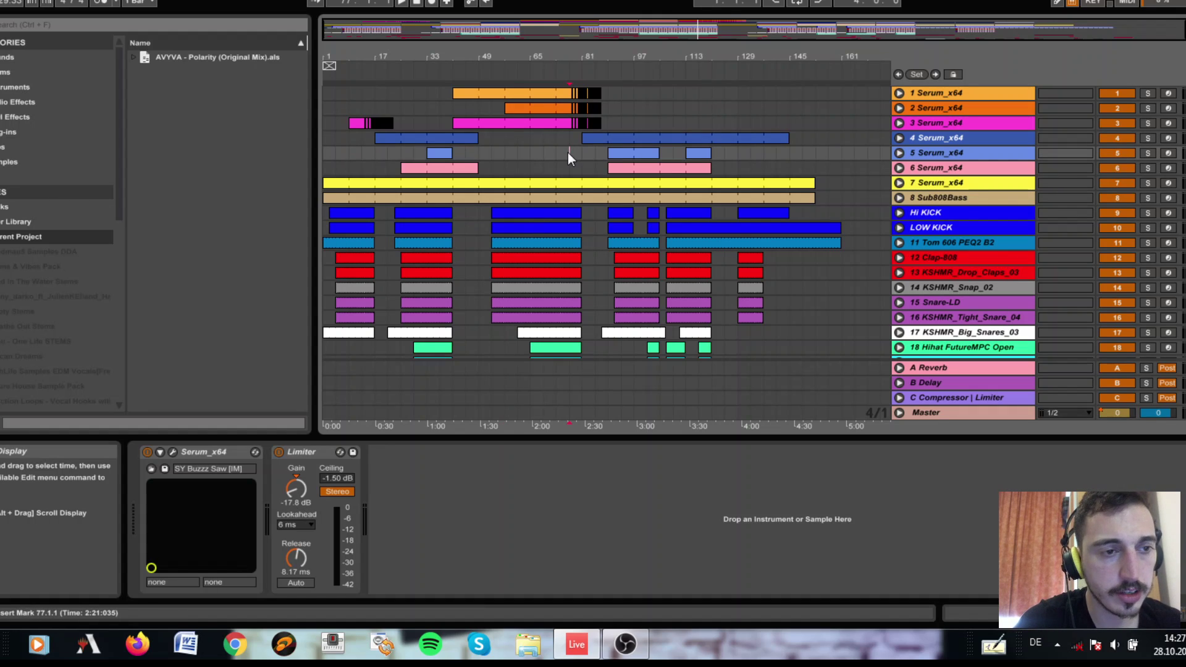
{"action": "left_click", "coordinate": [556, 153]}
{"action": "key", "text": "space"}
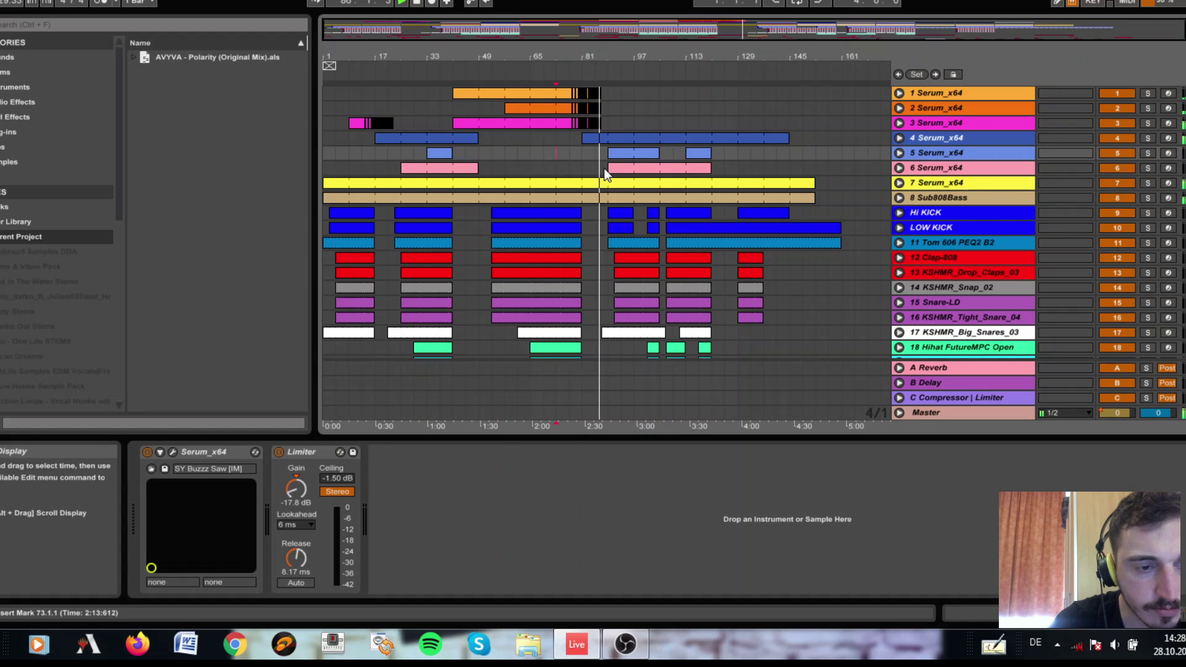
{"action": "scroll", "coordinate": [604, 168], "scroll_direction": "down", "scroll_amount": 5}
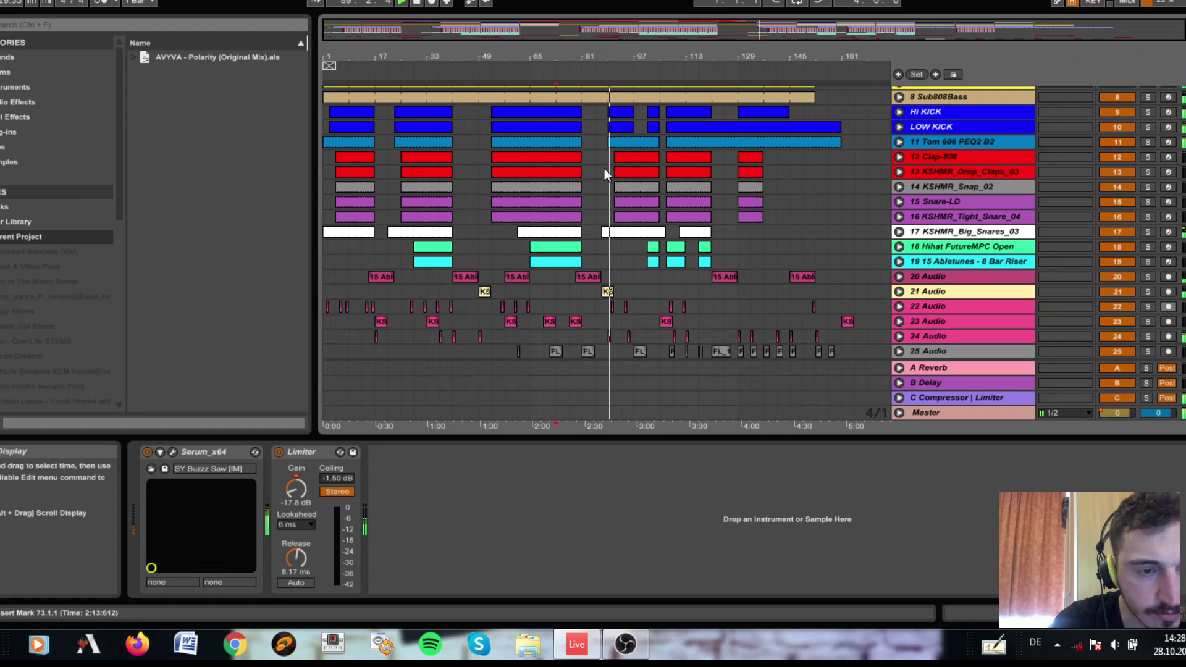
{"action": "scroll", "coordinate": [606, 169], "scroll_direction": "up", "scroll_amount": 4}
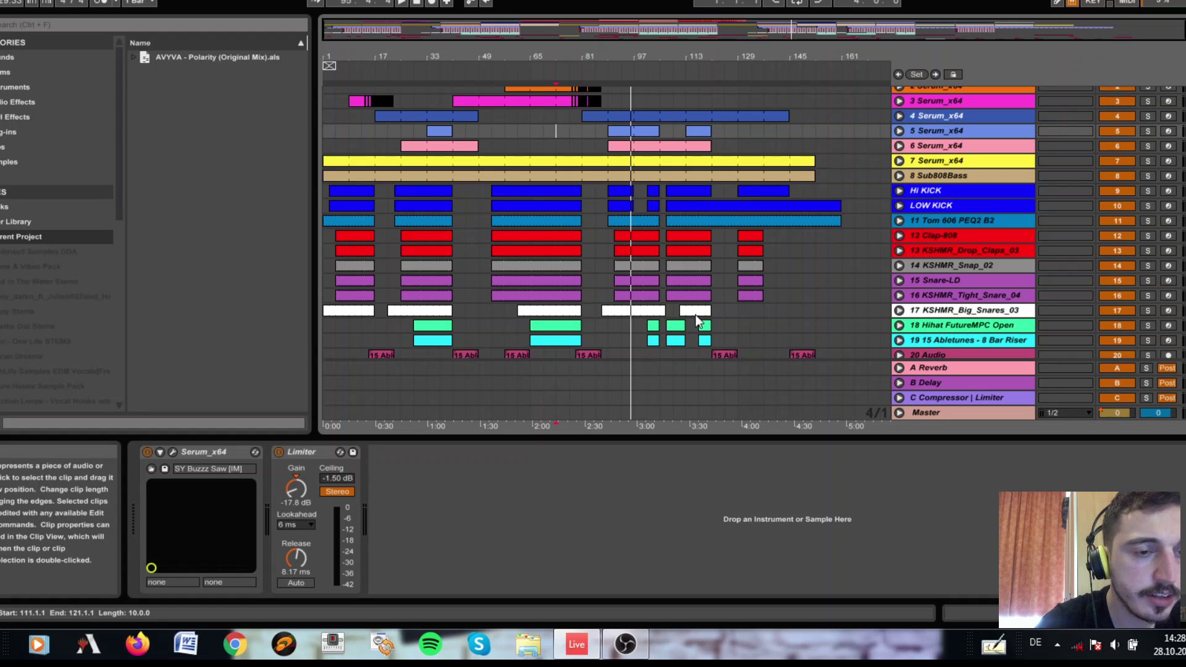
Solo all drum and percussion tracks from Hi KICK (9) through 15 Abletunes - 8 Bar Riser (19).
{"action": "scroll", "coordinate": [695, 318], "scroll_direction": "down", "scroll_amount": 2}
{"action": "scroll", "coordinate": [693, 312], "scroll_direction": "up", "scroll_amount": 3}
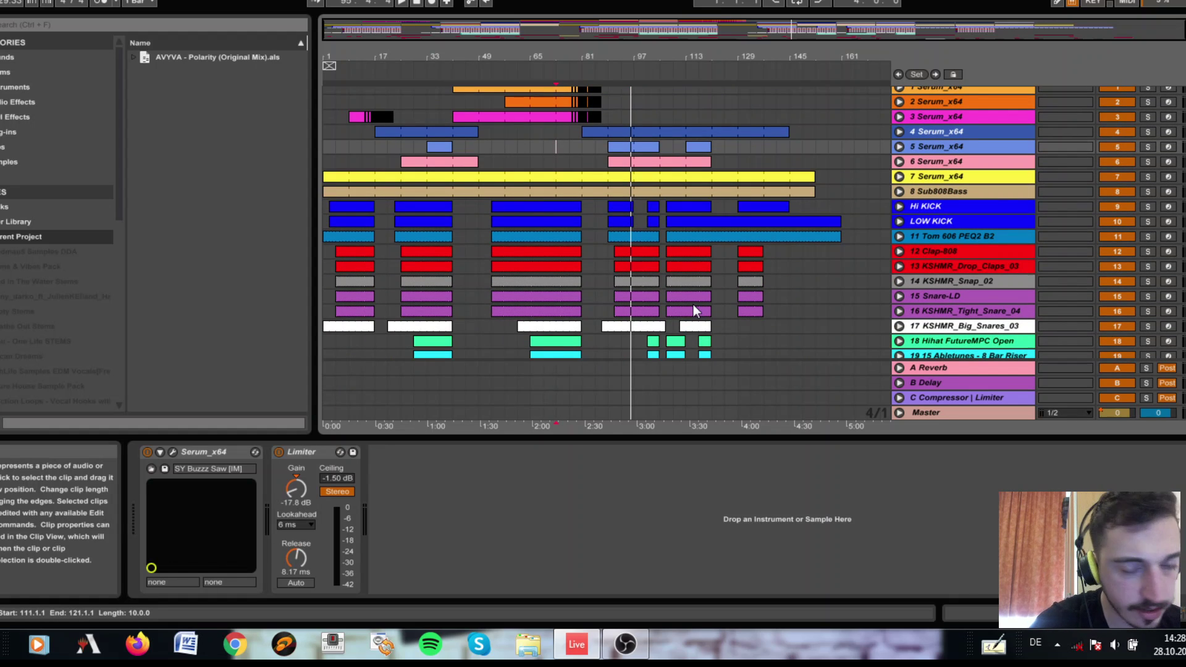
{"action": "left_click", "coordinate": [1147, 208]}
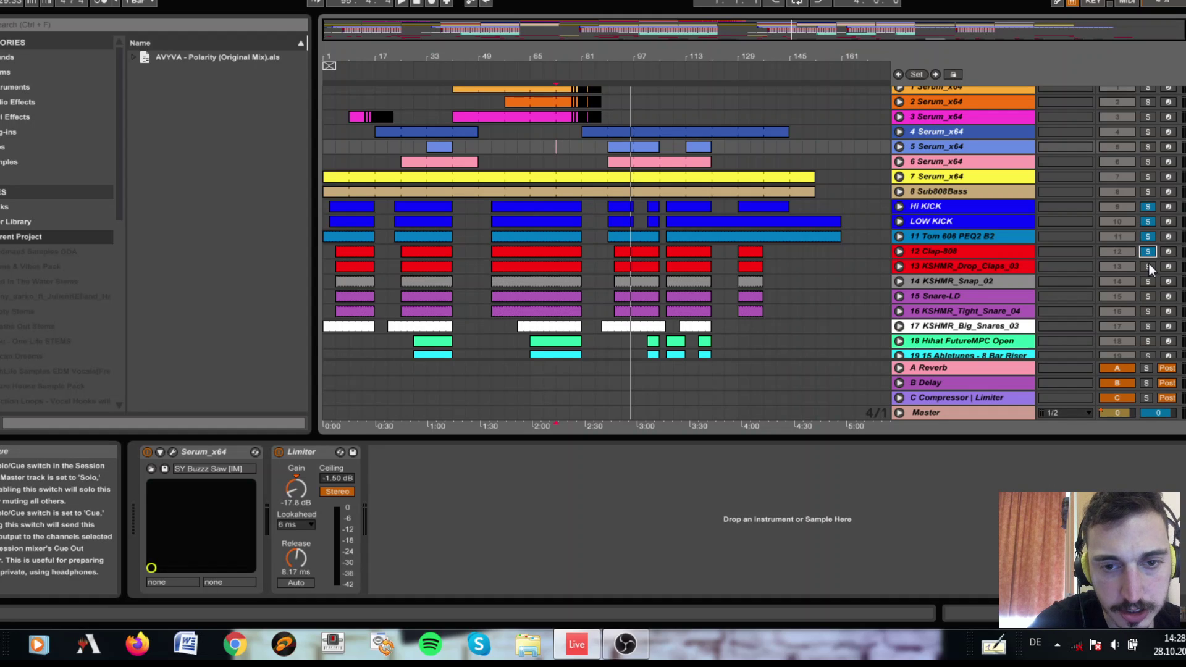
{"action": "left_click", "coordinate": [1148, 281]}
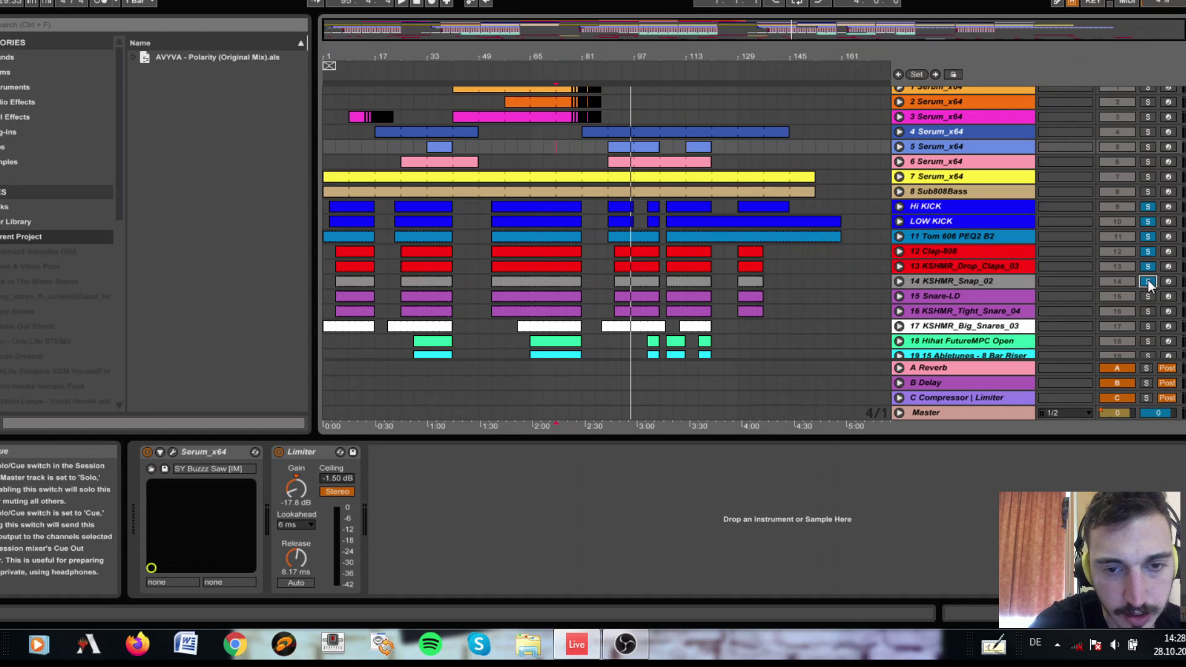
{"action": "left_click", "coordinate": [1147, 341]}
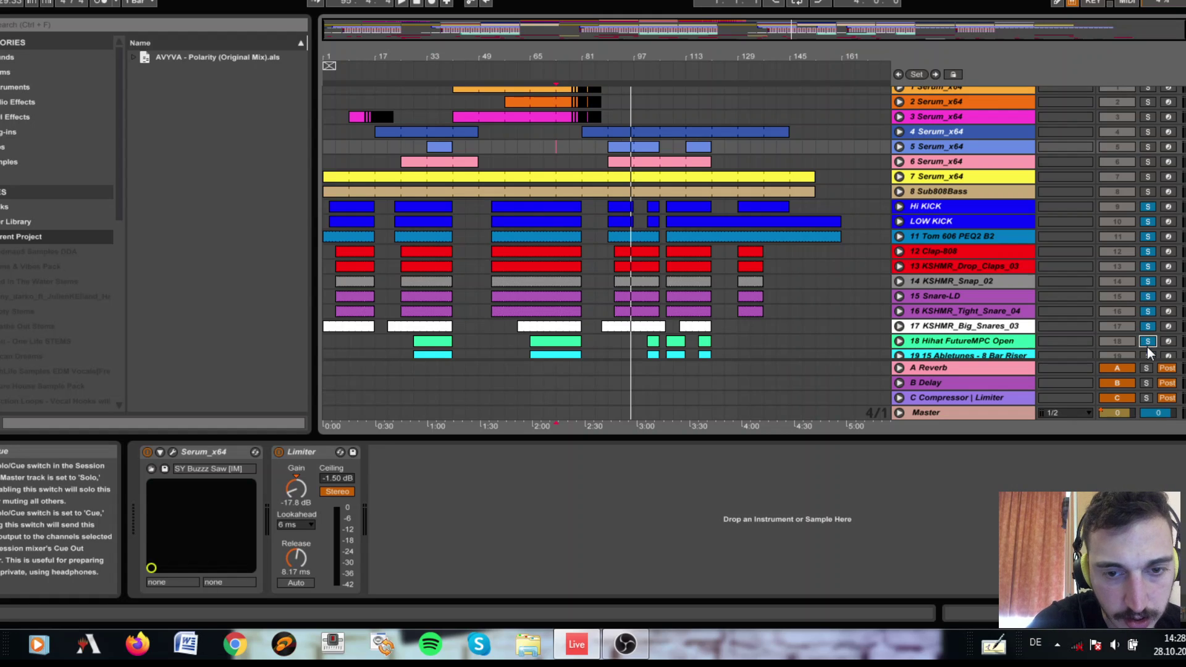
{"action": "scroll", "coordinate": [1147, 360], "scroll_direction": "down", "scroll_amount": 1}
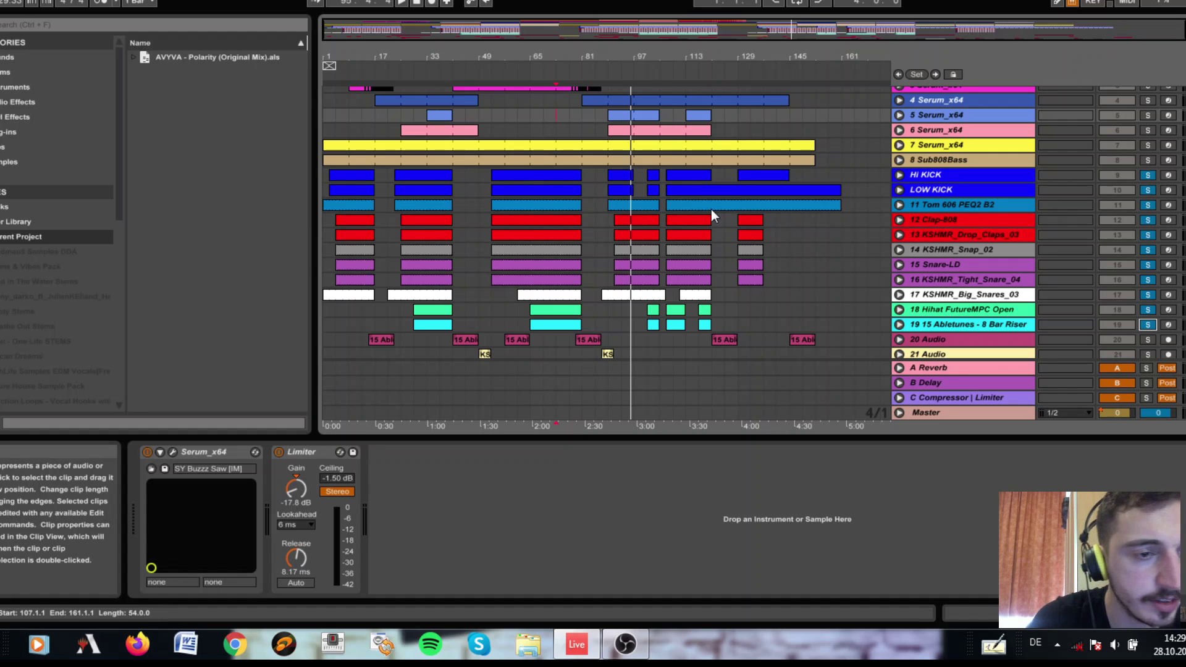
Set a four-bar loop from bar 65 to bar 69, turn on looping and play the soloed drum tracks.
{"action": "left_click", "coordinate": [492, 192]}
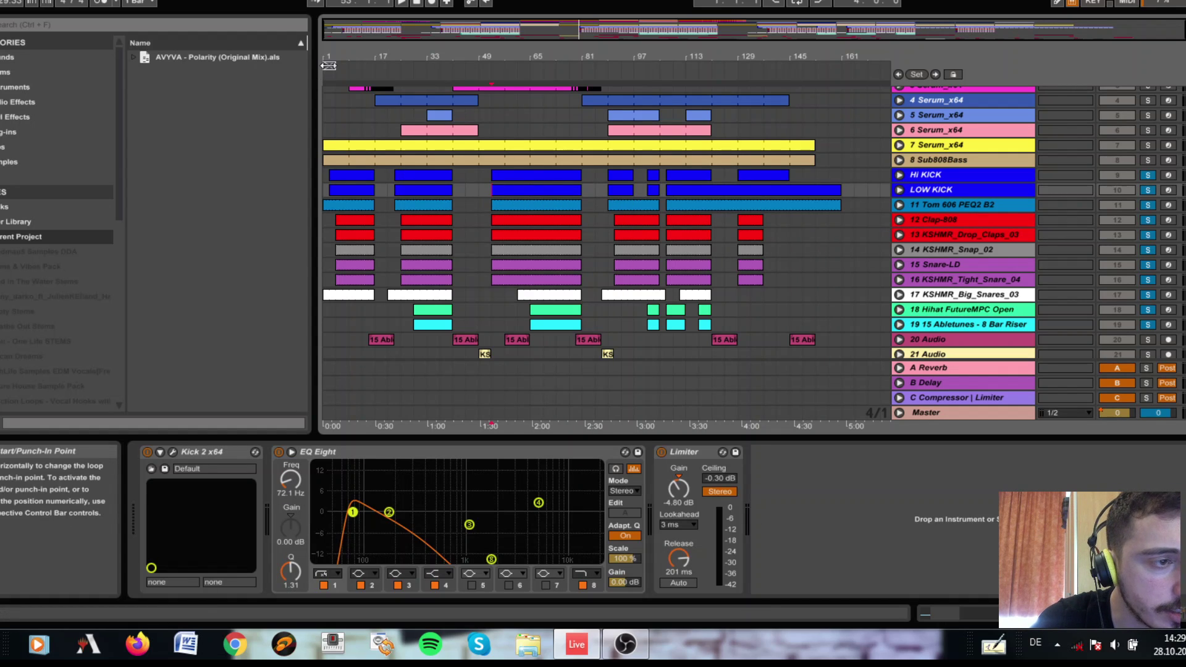
{"action": "mouse_move", "coordinate": [328, 66]}
{"action": "left_mouse_down"}
{"action": "mouse_move", "coordinate": [499, 80]}
{"action": "mouse_move", "coordinate": [543, 107]}
{"action": "left_mouse_up"}
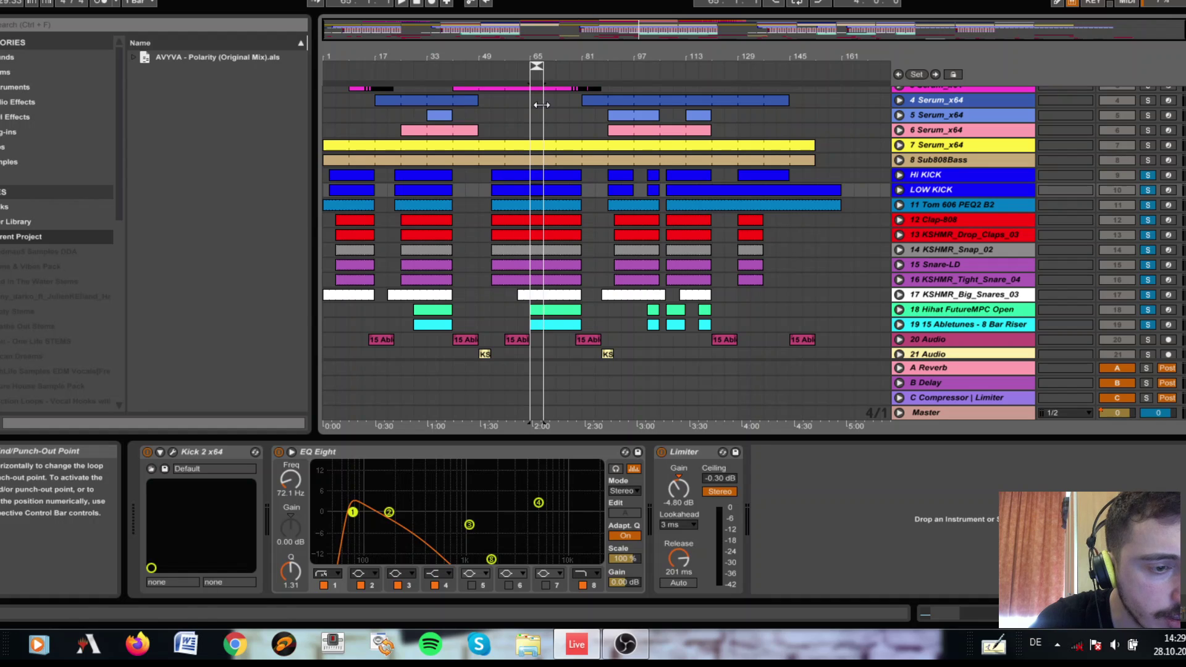
{"action": "key", "text": "space"}
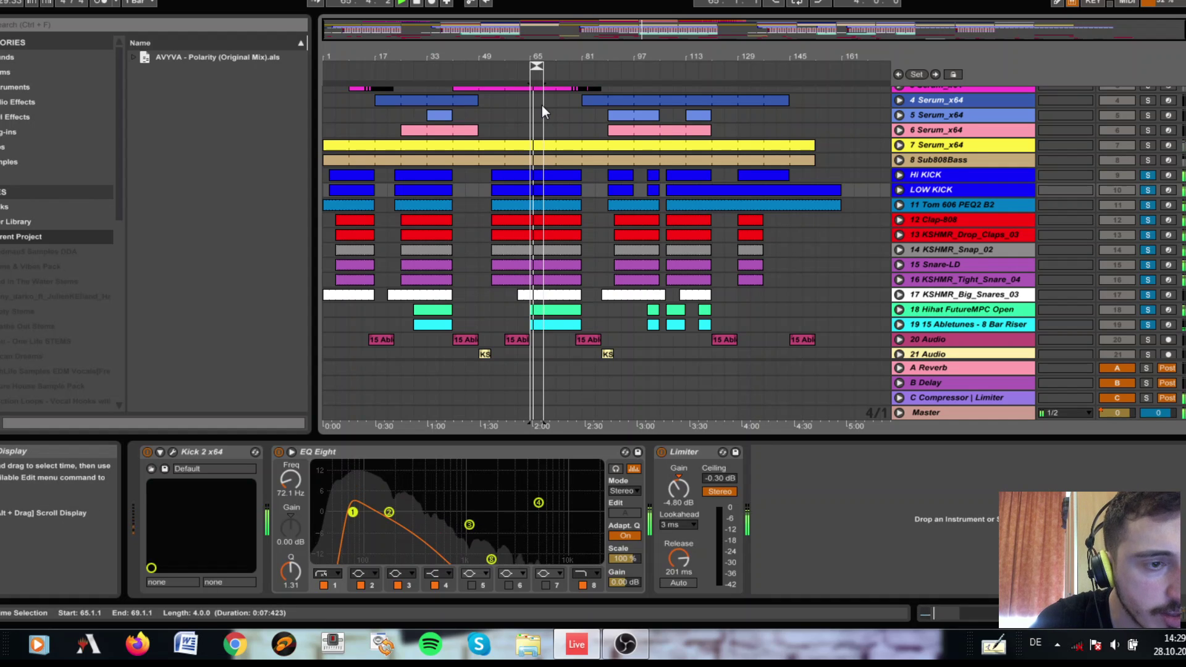
{"action": "left_click", "coordinate": [796, 3]}
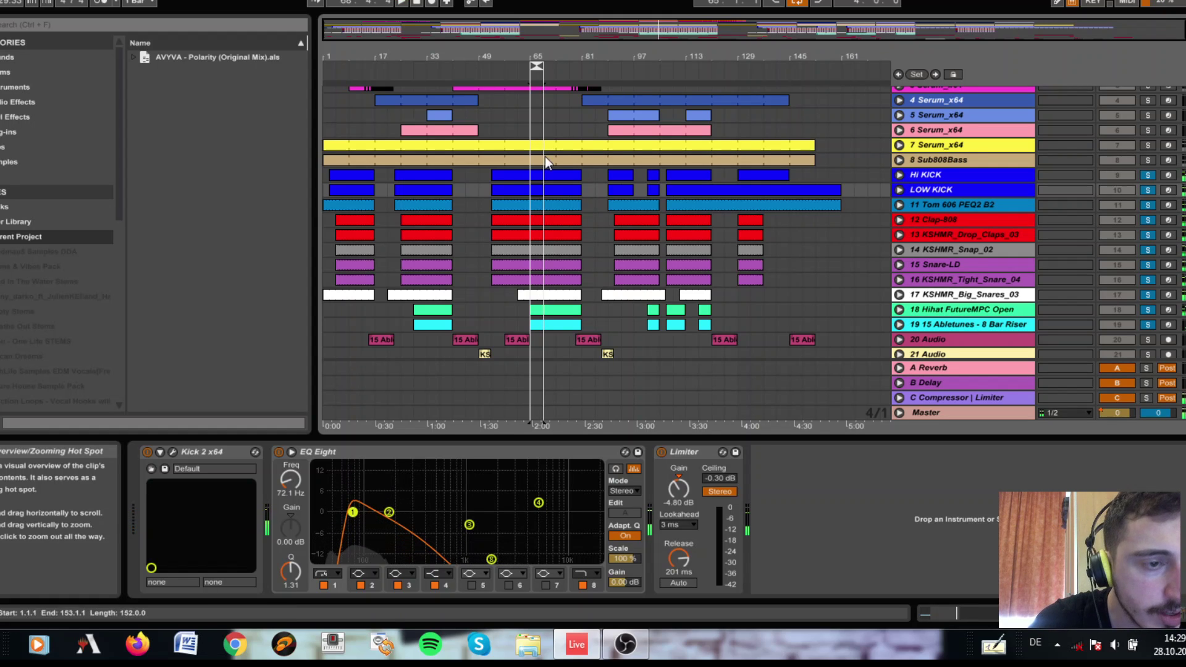
Examine the pitch and amp envelopes of the Hi KICK track's Kick 2 instrument, and close the plug-in window.
{"action": "left_click", "coordinate": [535, 178]}
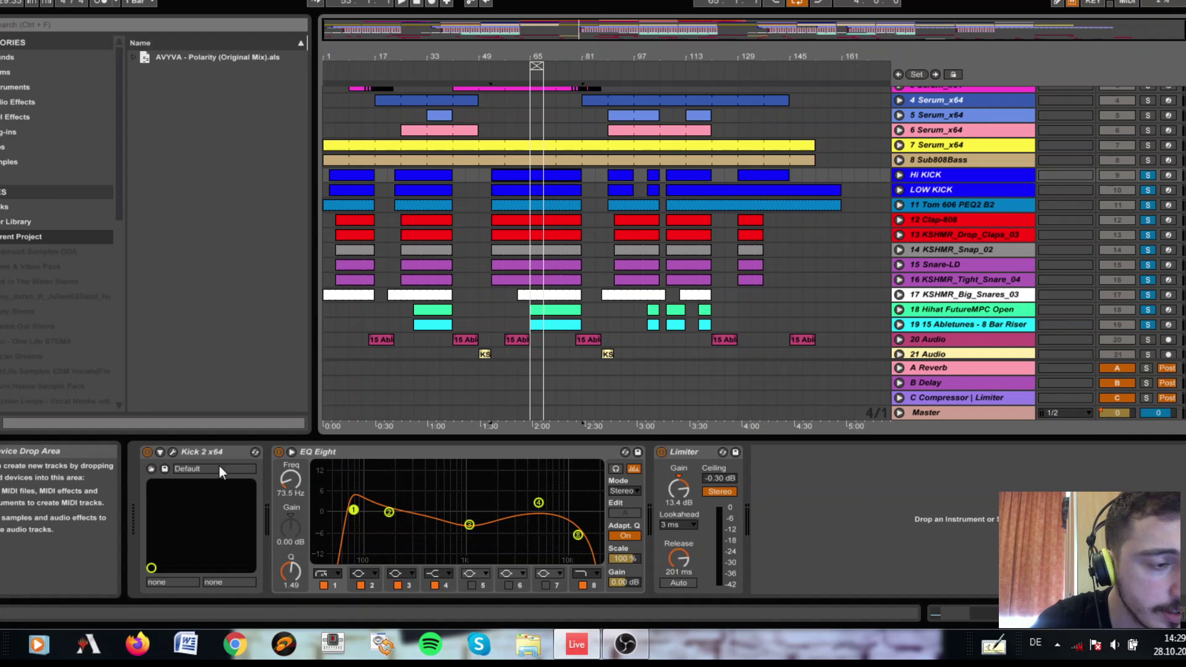
{"action": "left_click", "coordinate": [172, 451]}
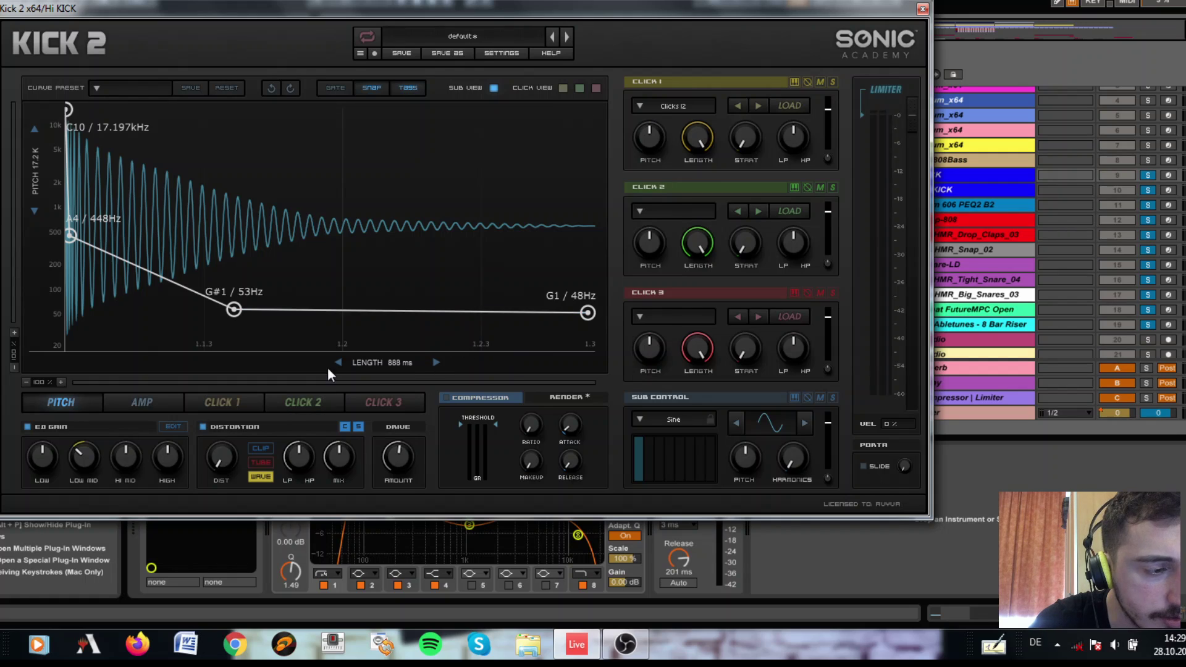
{"action": "left_click", "coordinate": [158, 405]}
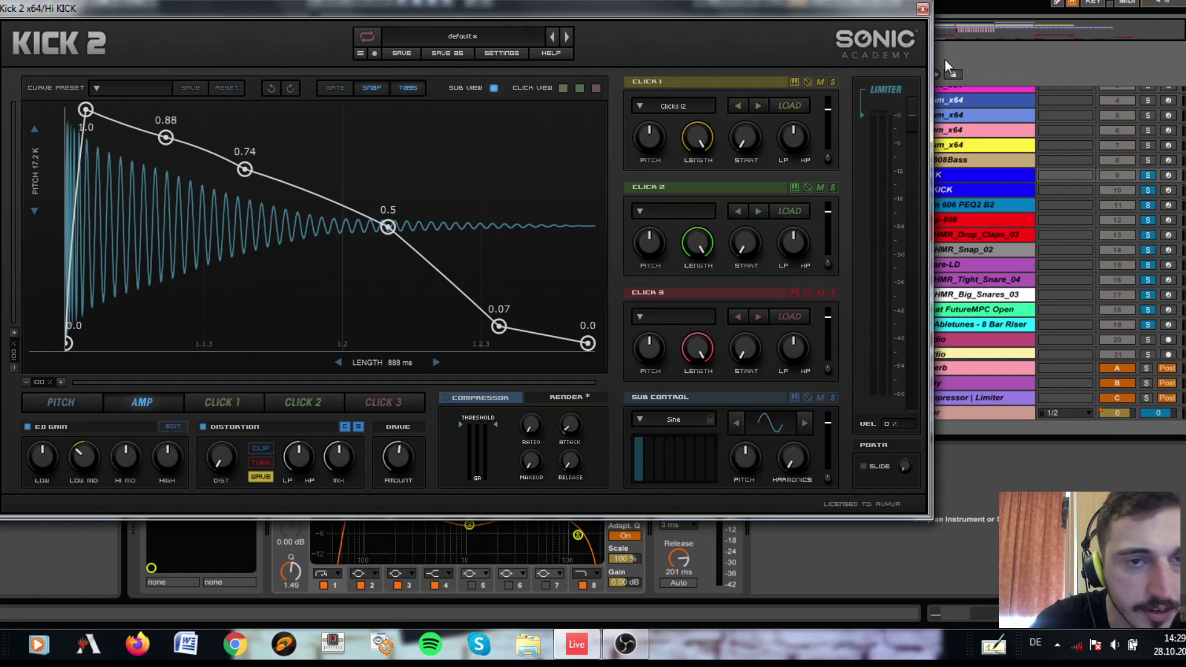
{"action": "left_click", "coordinate": [922, 9]}
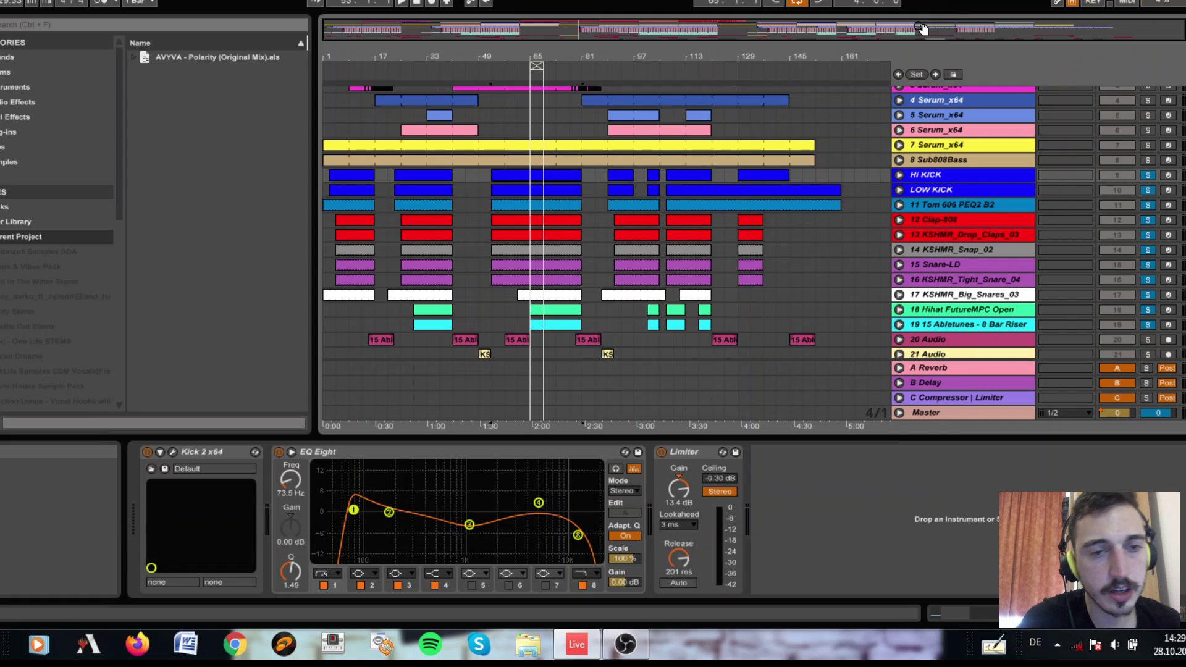
Solo only the Hi KICK and LOW KICK tracks and play them from bar 65.
{"action": "left_click", "coordinate": [1150, 189]}
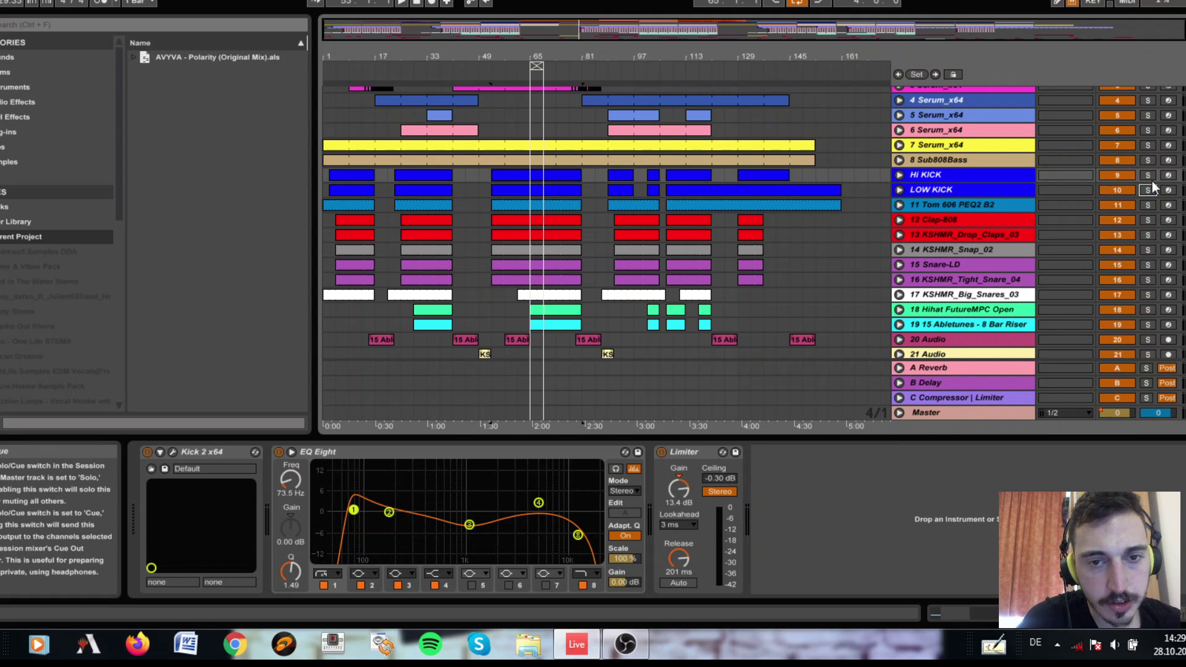
{"action": "left_click", "coordinate": [1149, 178]}
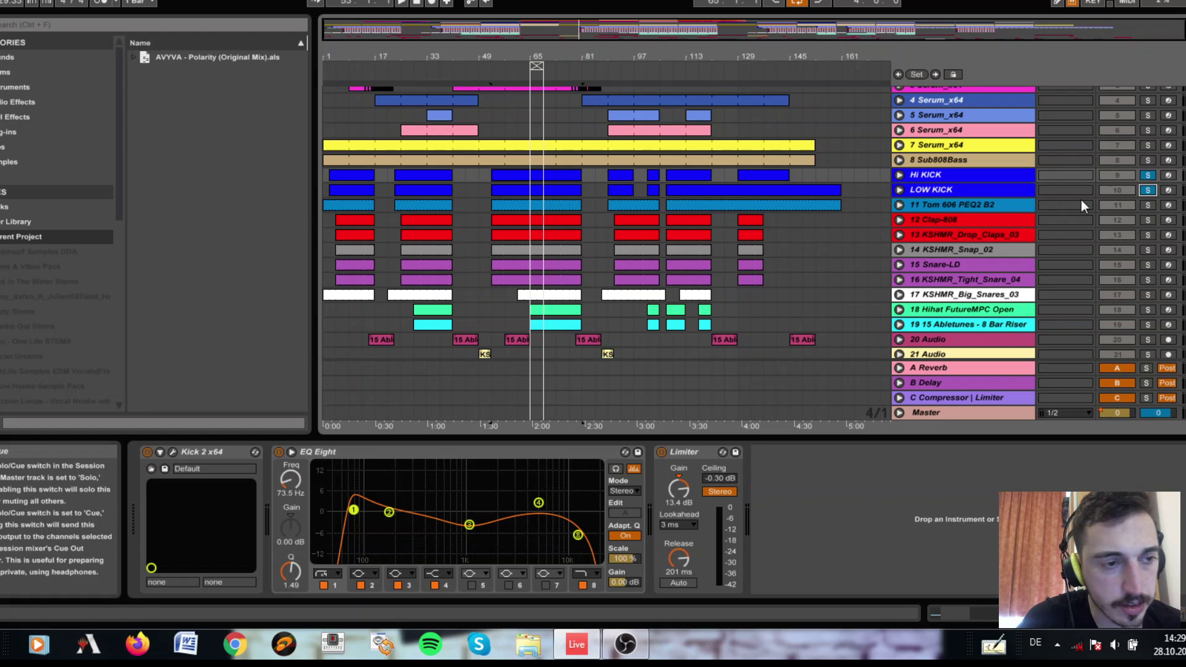
{"action": "key", "text": "space"}
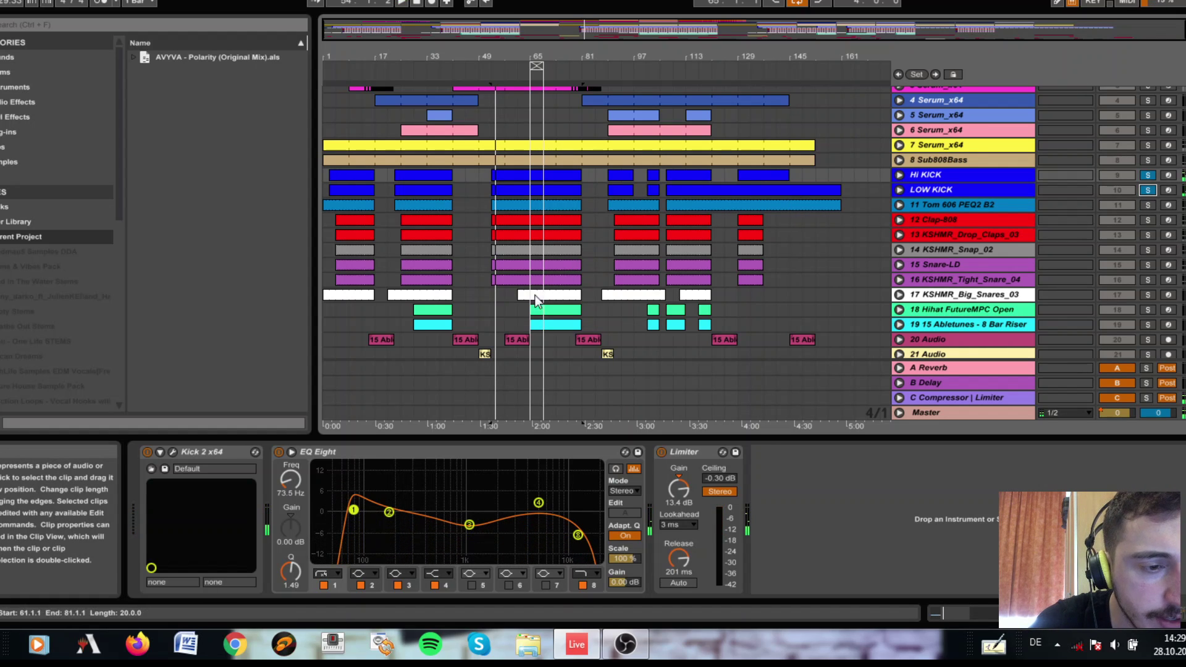
{"action": "left_click", "coordinate": [530, 340]}
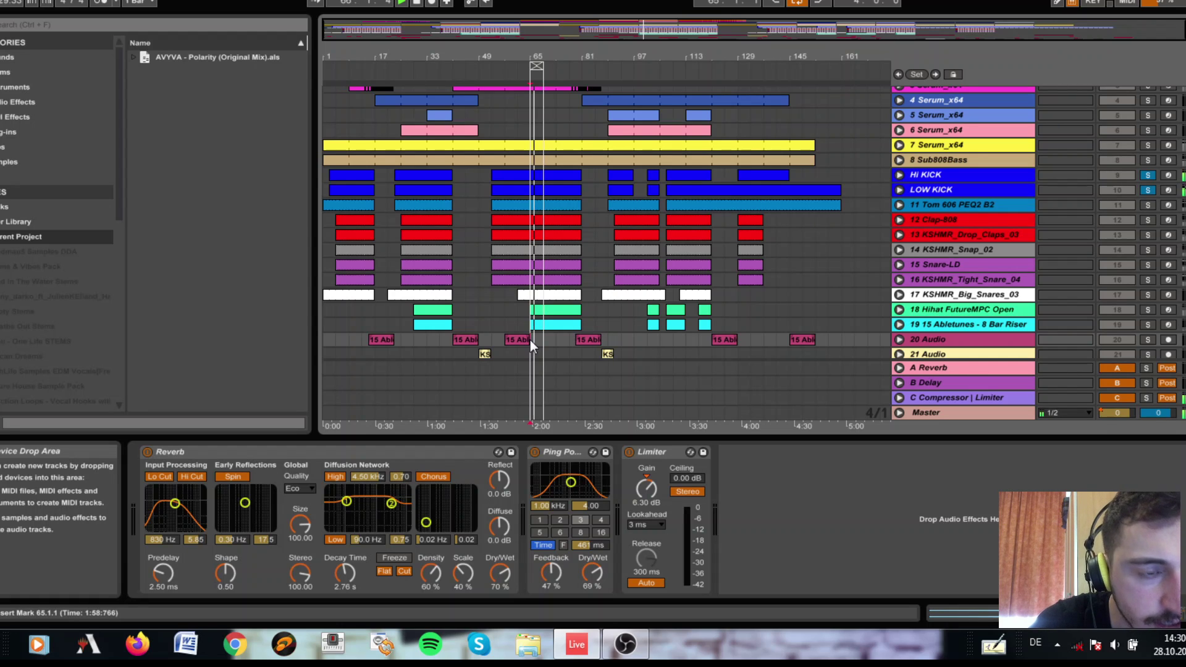
Add the 7 Serum_x64 track to the soloed kick tracks and play them from bar 53.
{"action": "left_click", "coordinate": [544, 173]}
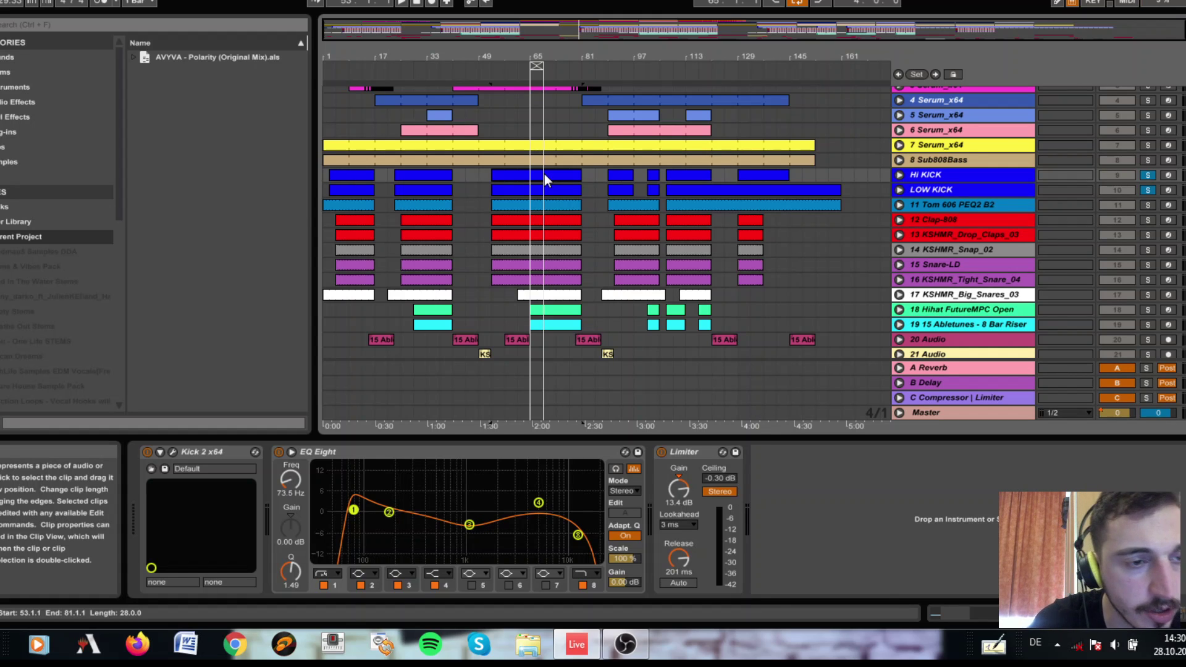
{"action": "left_click", "coordinate": [1147, 146]}
{"action": "key", "text": "space"}
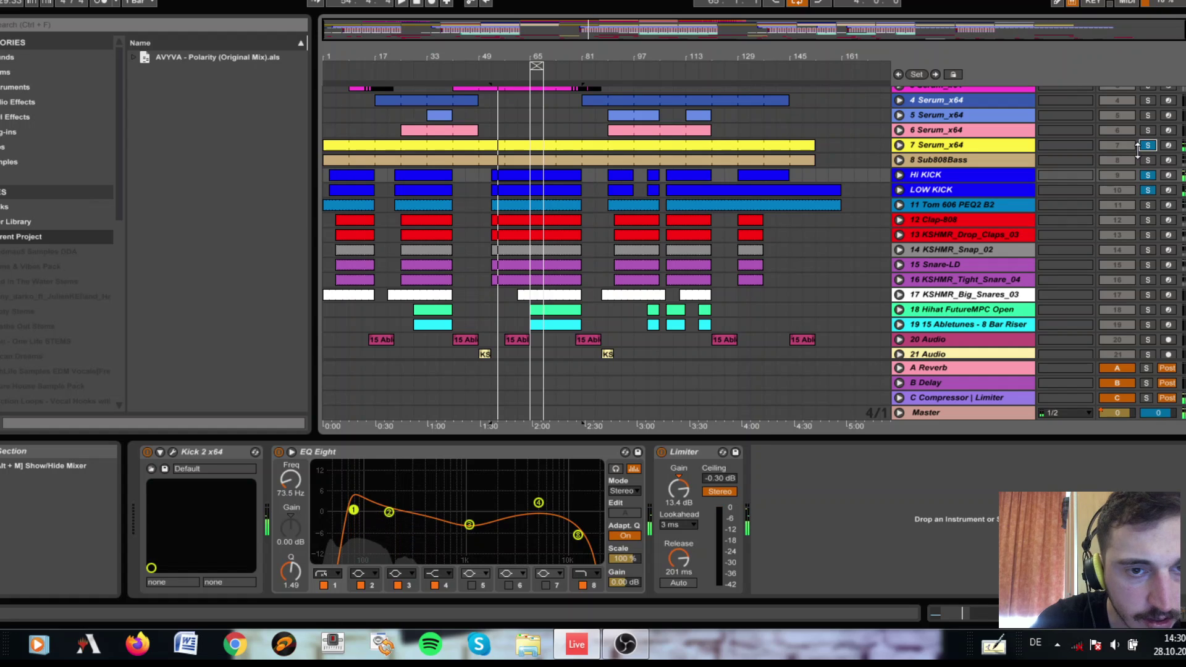
{"action": "key", "text": "space"}
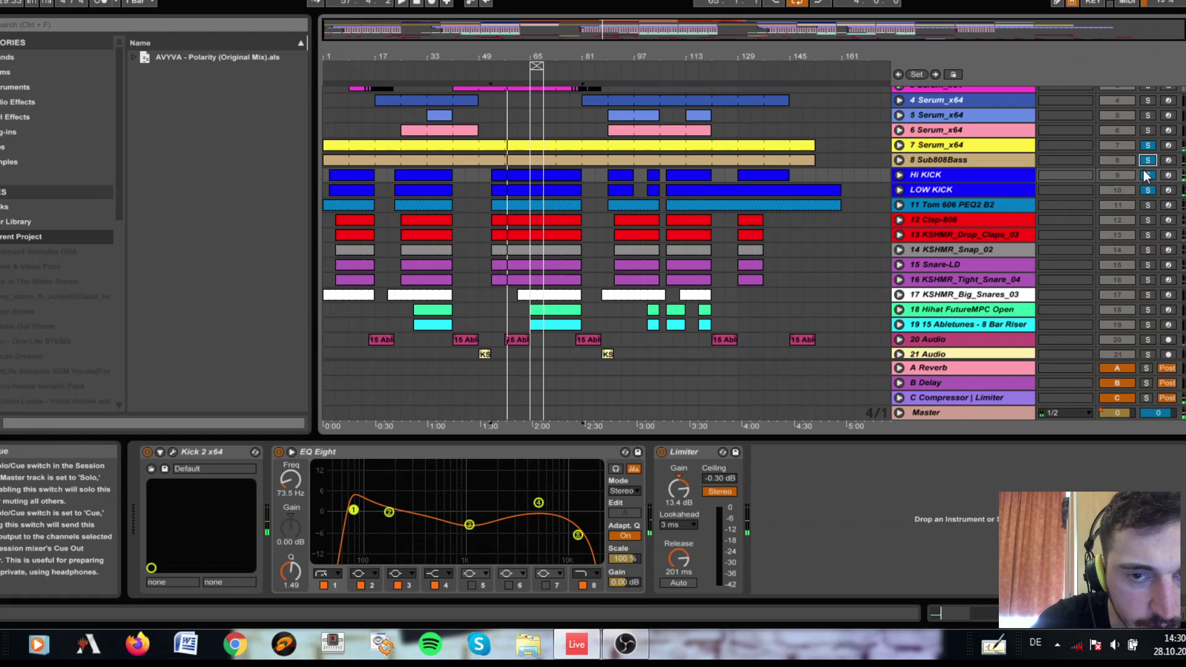
Solo the Hi KICK, LOW KICK and 7 Serum_x64 tracks again, and add 8 Sub808Bass to the soloed group.
{"action": "left_click", "coordinate": [1148, 177]}
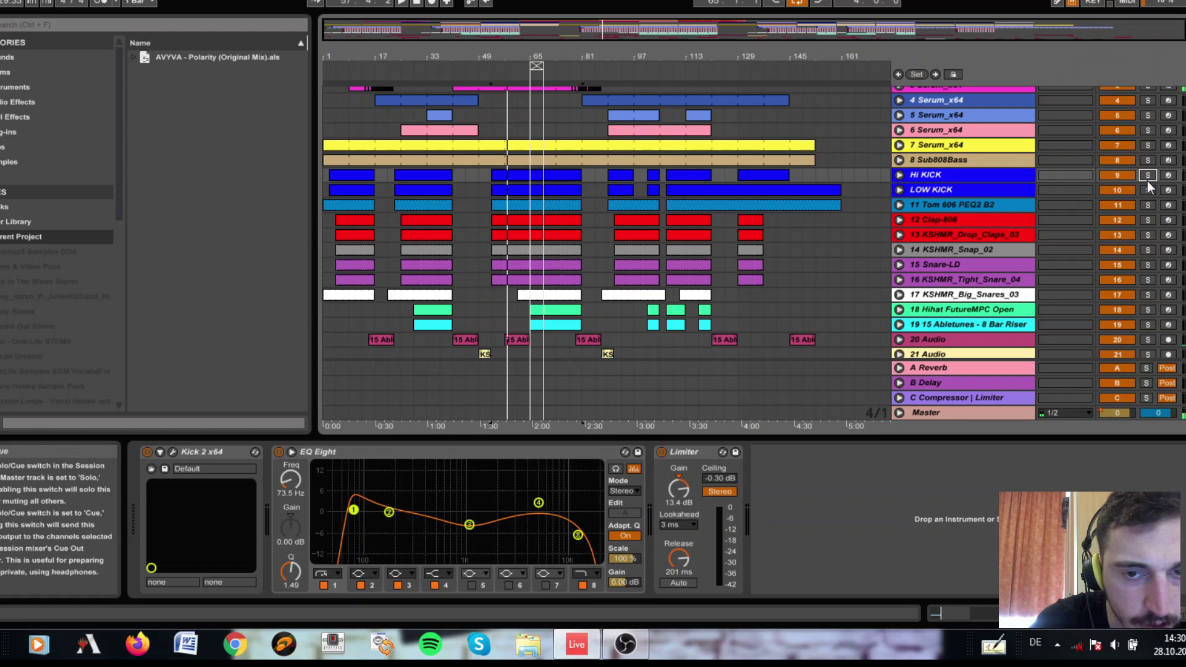
{"action": "left_click", "coordinate": [1144, 178]}
{"action": "left_click", "coordinate": [1148, 187], "text": "ctrl"}
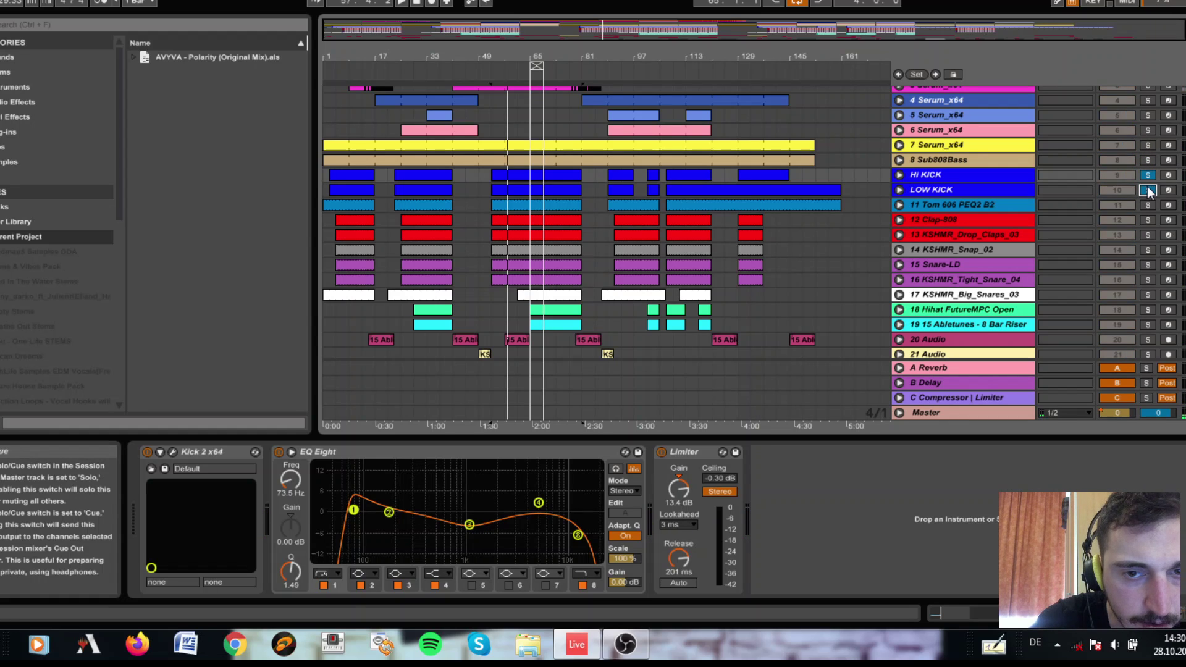
{"action": "left_click", "coordinate": [1146, 144], "text": "ctrl"}
{"action": "key", "text": "space"}
{"action": "left_click", "coordinate": [745, 144]}
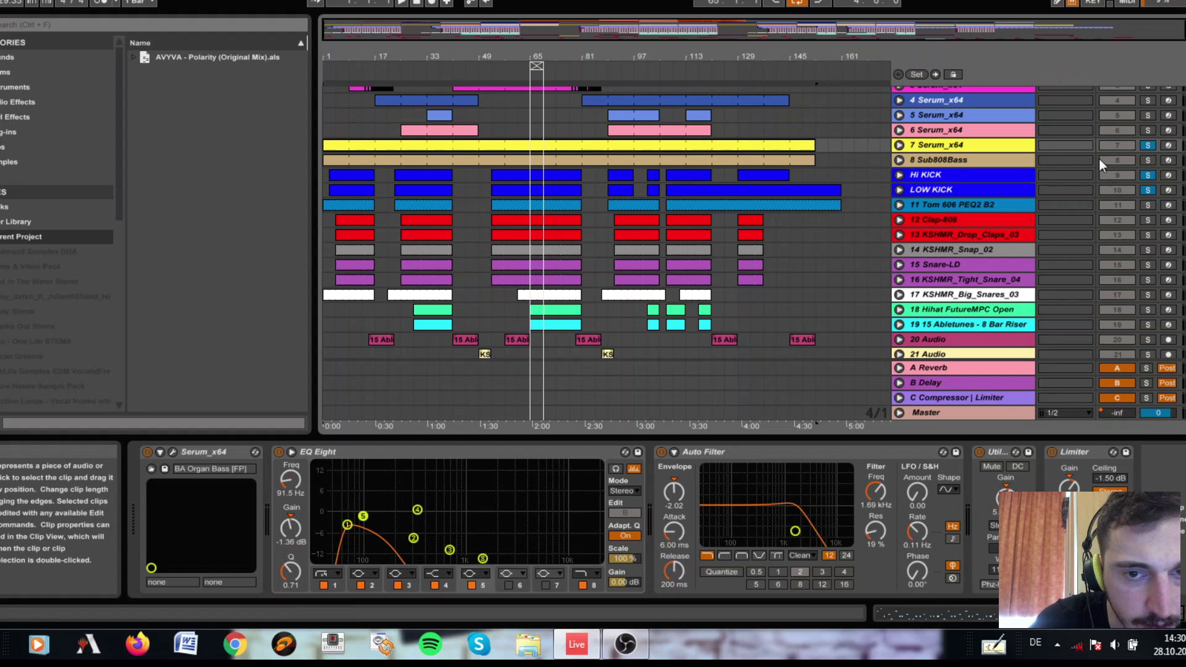
{"action": "left_click", "coordinate": [1144, 159], "text": "ctrl"}
Compare the 1-Shot and Classic modes of the Sub808Bass sampler, and view the MIDI notes of its clip.
{"action": "left_click", "coordinate": [786, 158]}
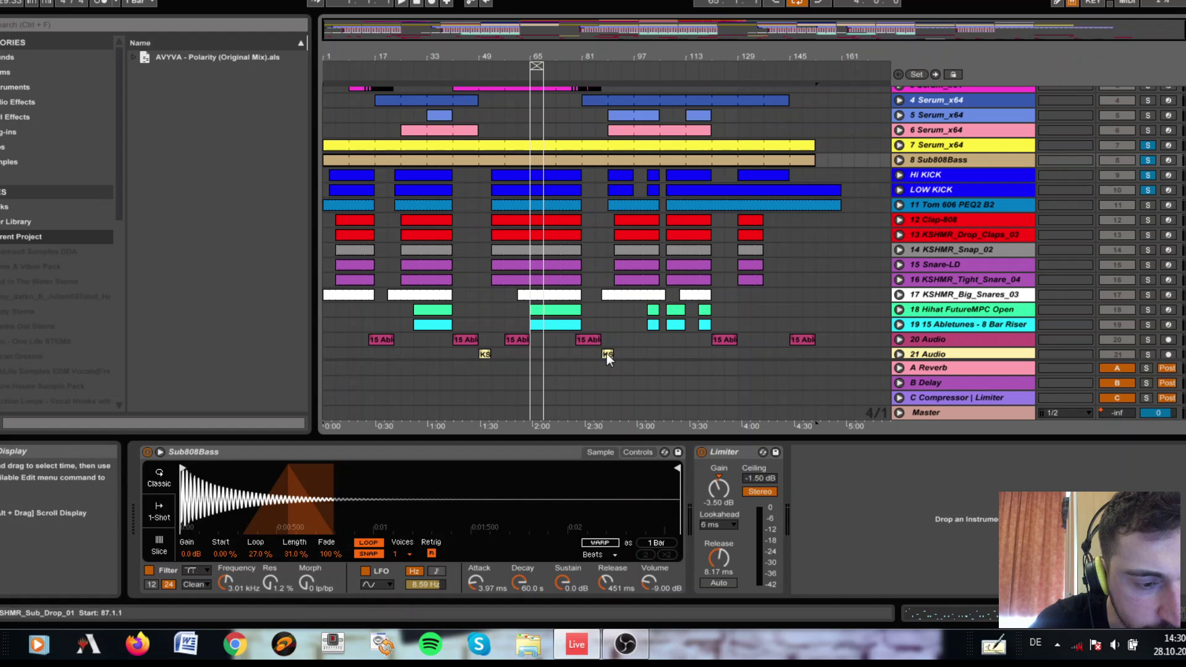
{"action": "left_click", "coordinate": [159, 514]}
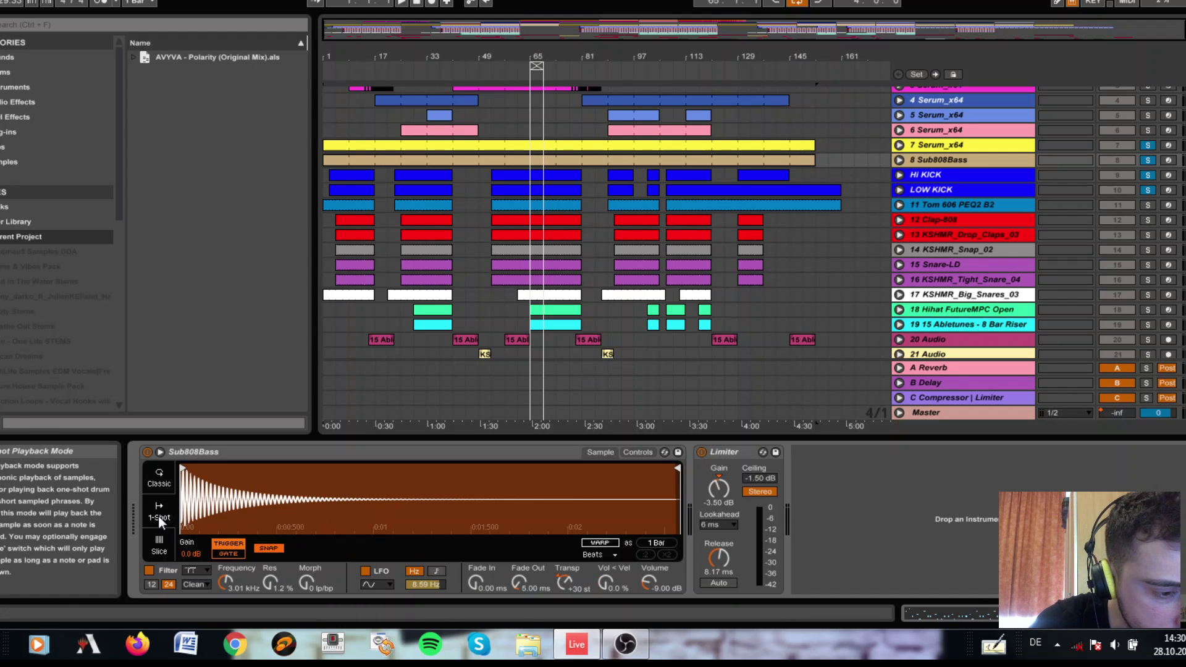
{"action": "left_click", "coordinate": [159, 480]}
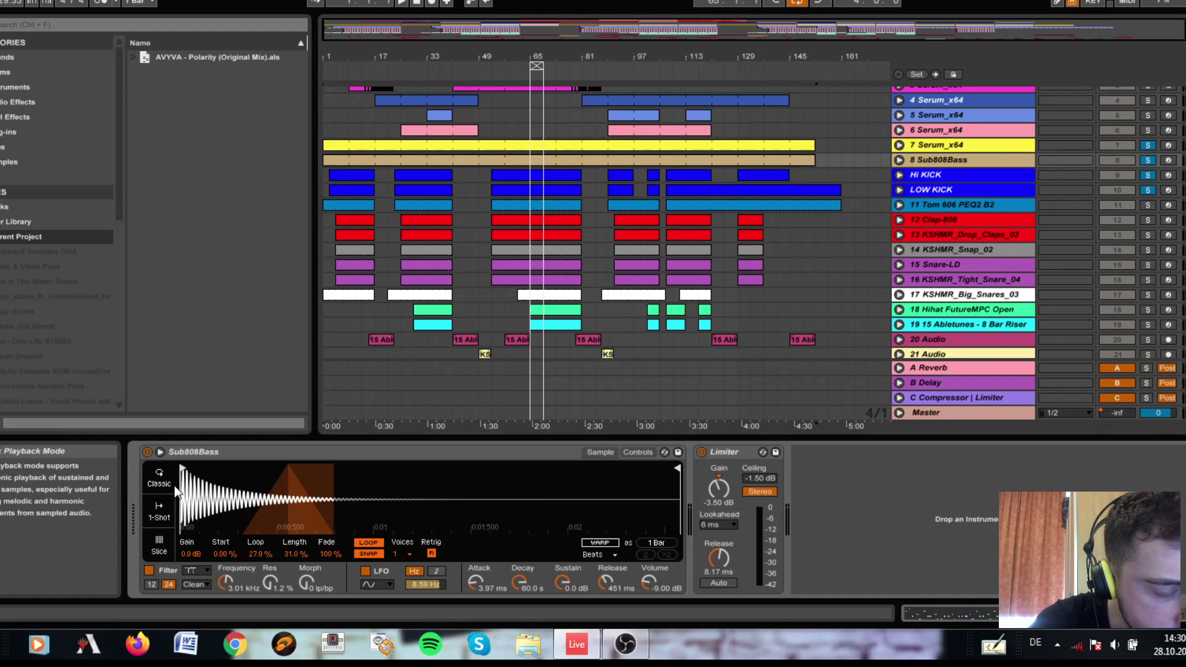
{"action": "left_click", "coordinate": [969, 620]}
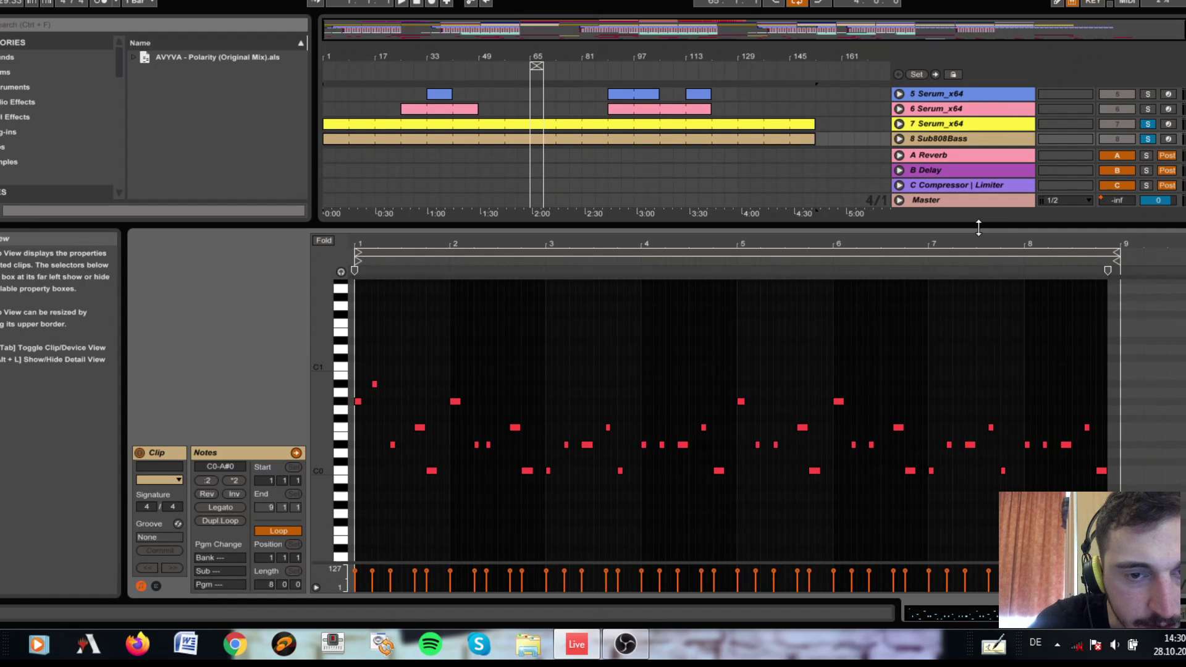
{"action": "key", "text": "ctrl+alt+l"}
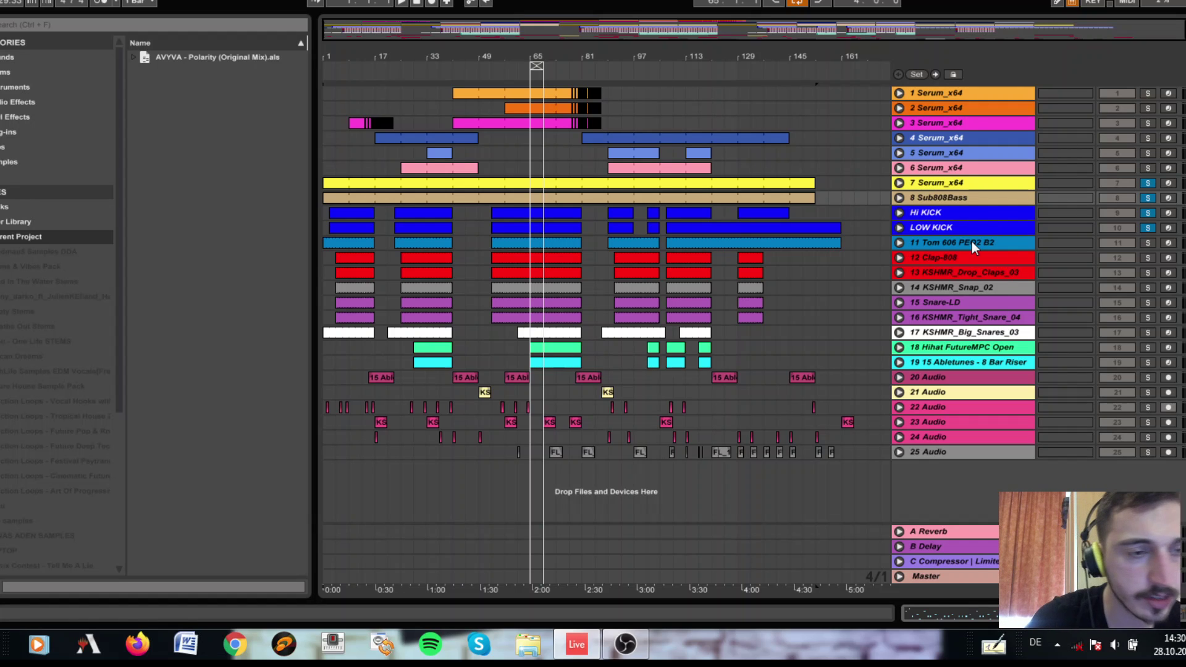
Play the soloed bass and kick tracks from bar 65 and extend the loop's end to bar 73.
{"action": "key", "text": "ctrl+a"}
{"action": "left_click", "coordinate": [536, 178]}
{"action": "key", "text": "space"}
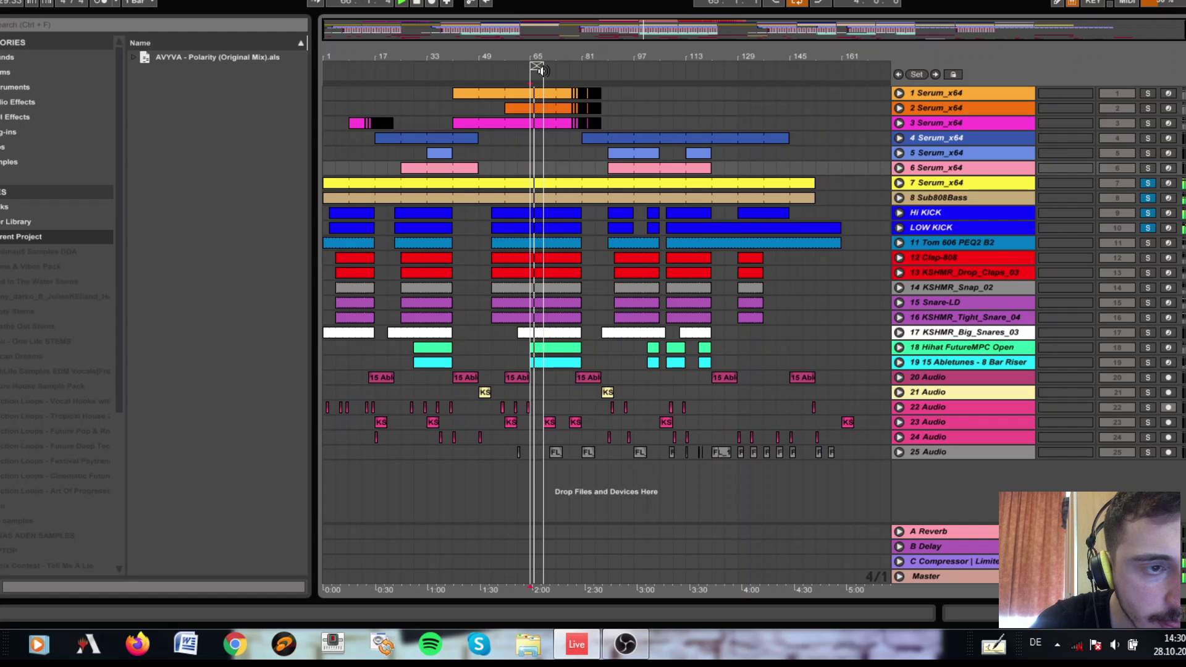
{"action": "mouse_move", "coordinate": [543, 66]}
{"action": "left_mouse_down"}
{"action": "mouse_move", "coordinate": [572, 68]}
{"action": "mouse_move", "coordinate": [557, 72]}
{"action": "left_mouse_up"}
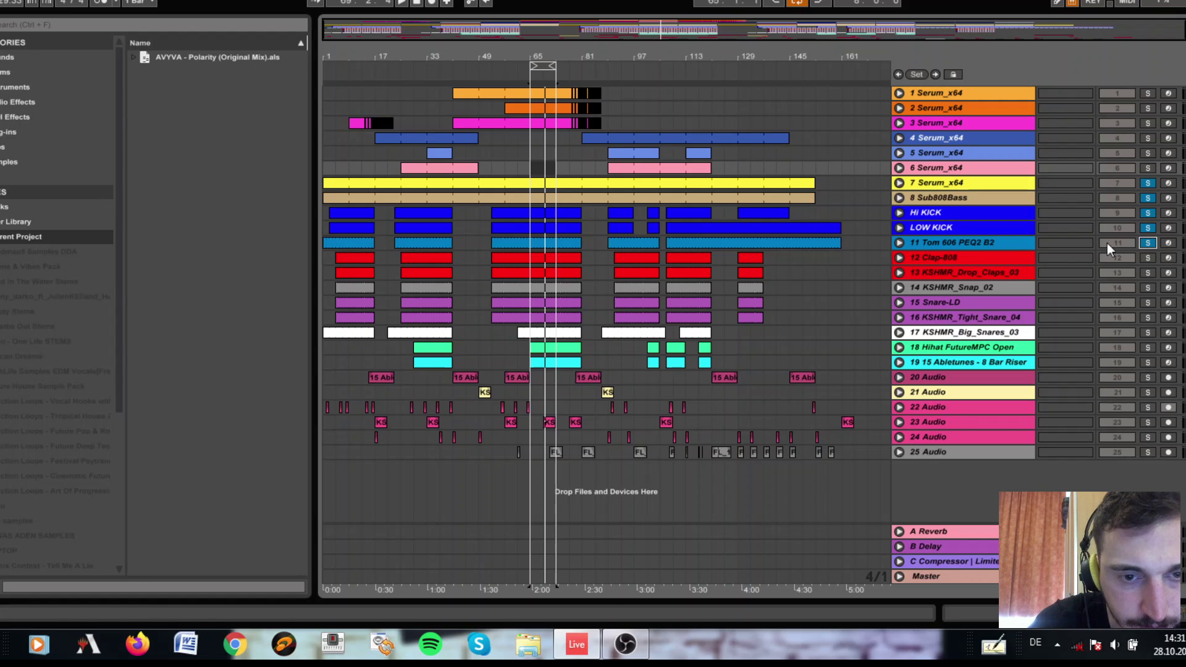
View the notes of the 11 Tom 606 PEQ2 B2 clip starting at bar 53, and play it with the soloed tracks.
{"action": "double_click", "coordinate": [549, 243]}
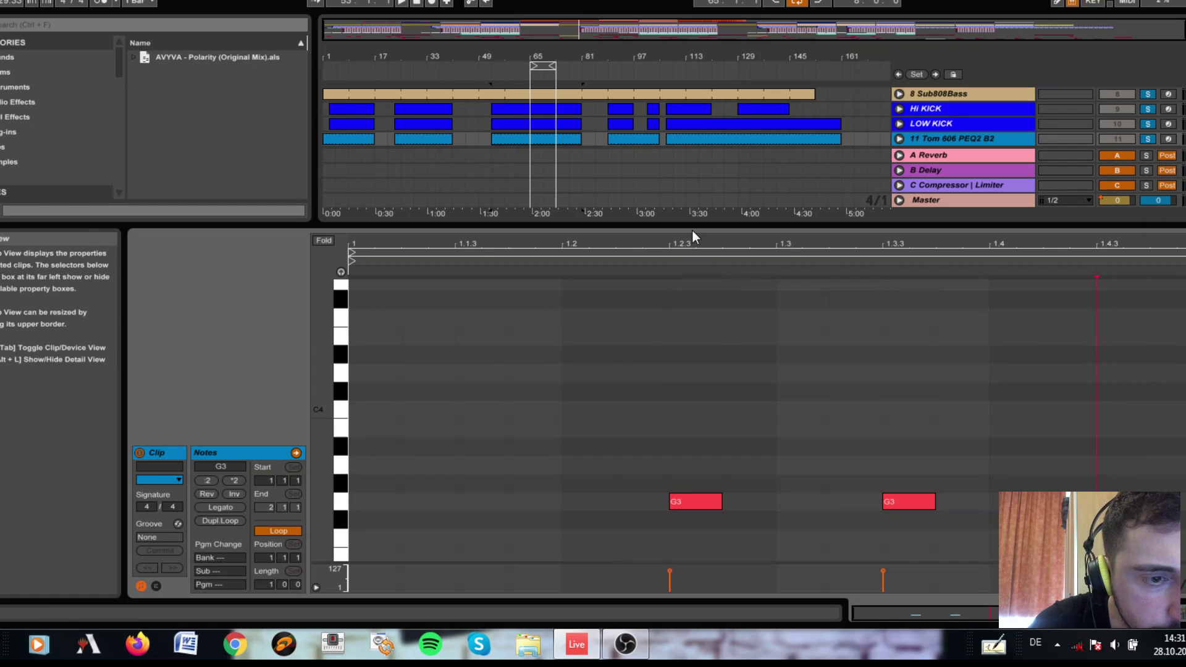
{"action": "key", "text": "ctrl+alt+l"}
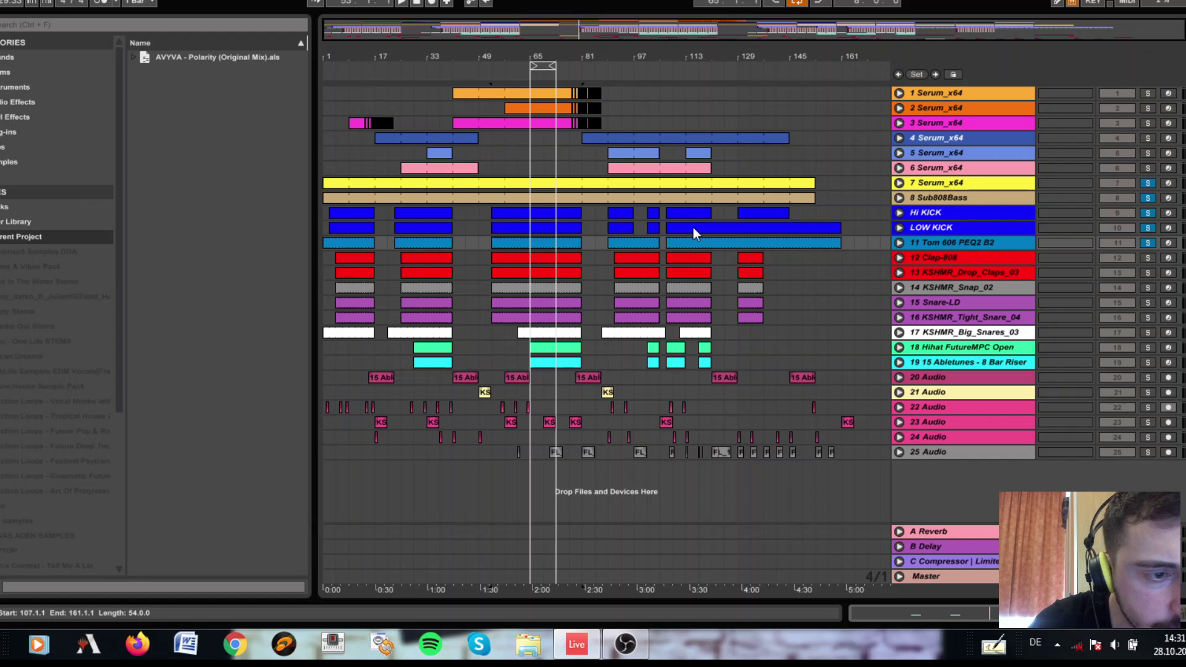
{"action": "key", "text": "space"}
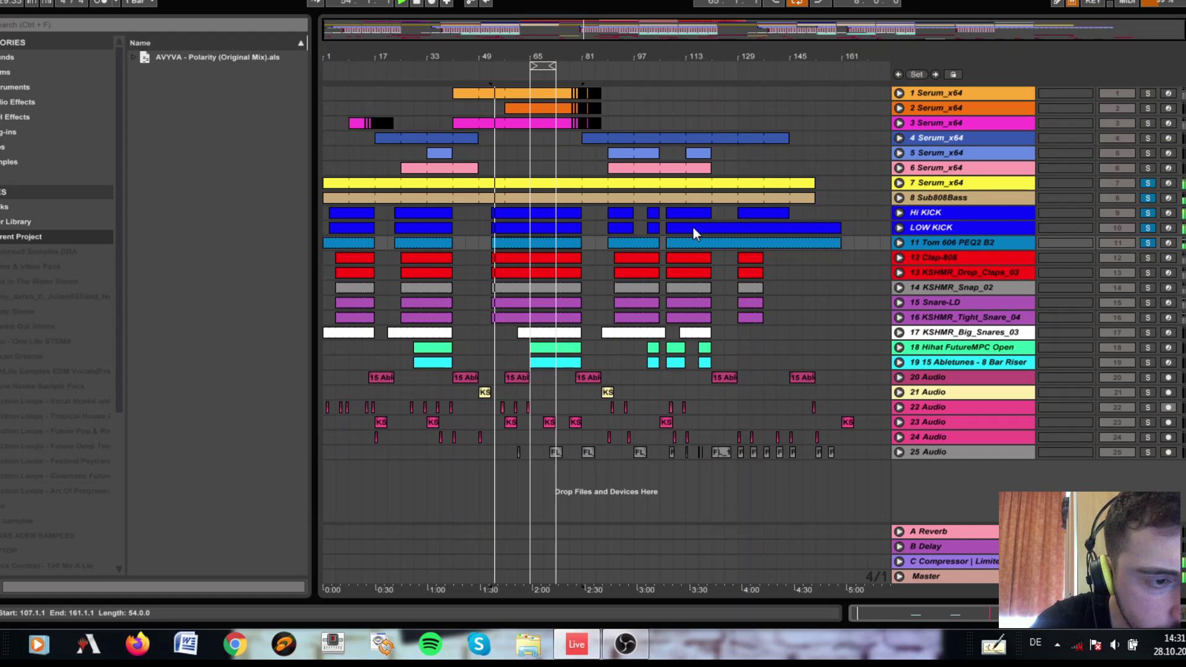
Unfold the 11 Tom 606 PEQ2 B2 track and examine its clip's notes and its sampler settings.
{"action": "left_click", "coordinate": [899, 242]}
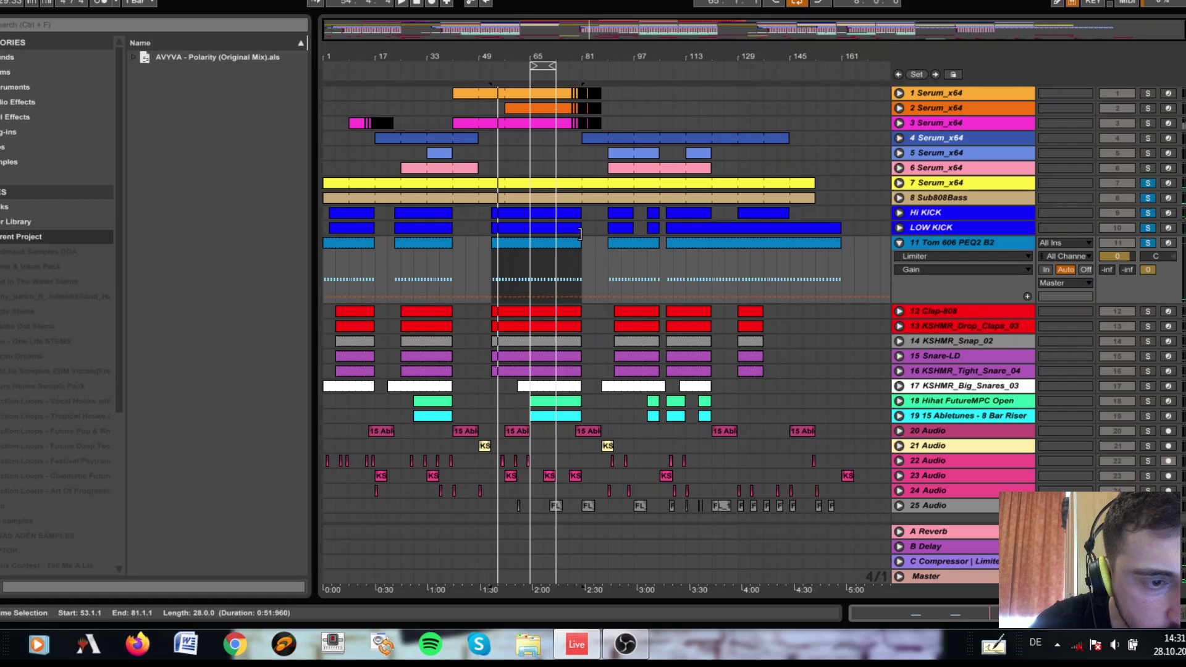
{"action": "double_click", "coordinate": [561, 242]}
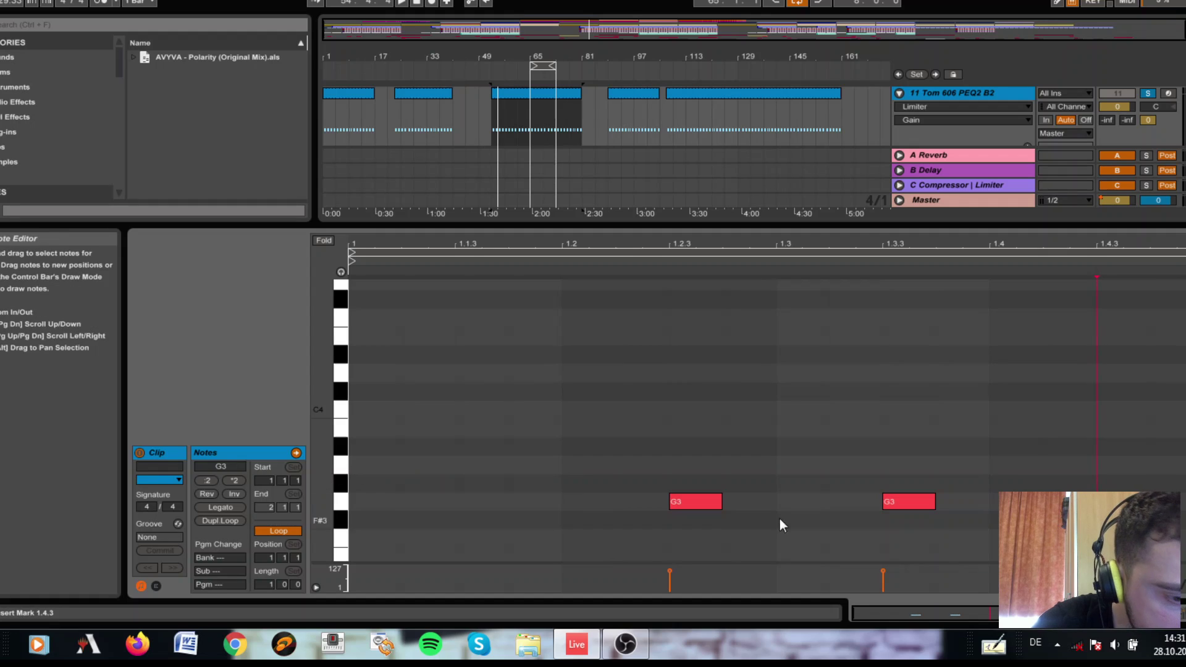
{"action": "key", "text": "shift+Tab"}
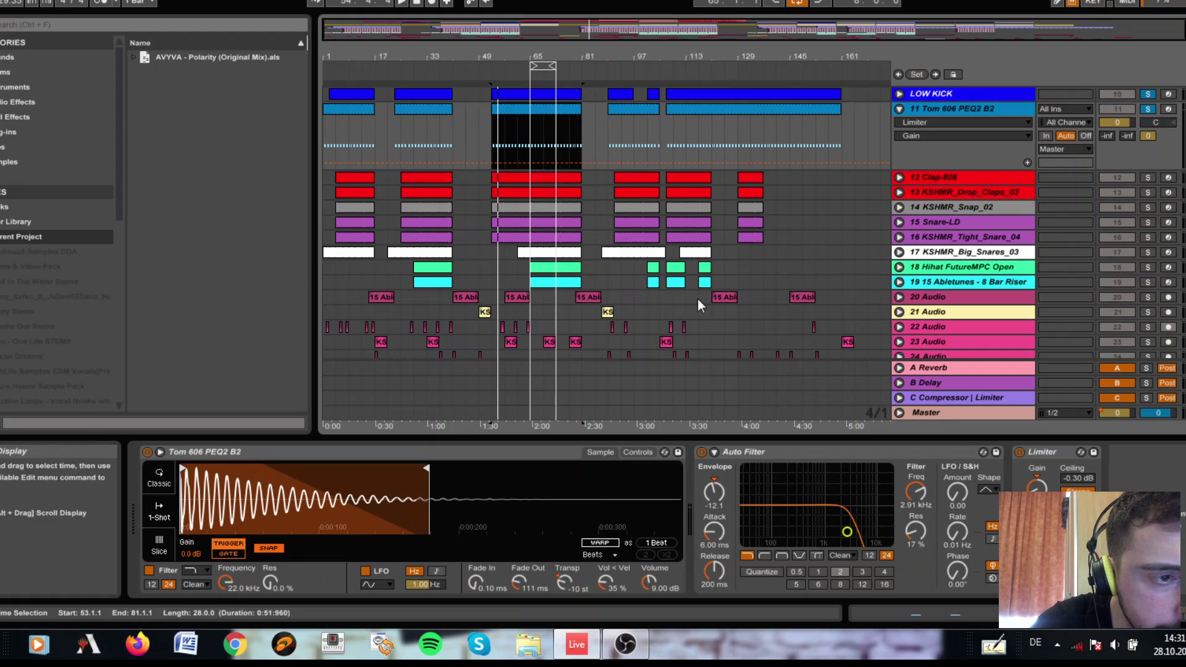
{"action": "scroll", "coordinate": [698, 298], "scroll_direction": "up", "scroll_amount": 2}
{"action": "left_click", "coordinate": [906, 613]}
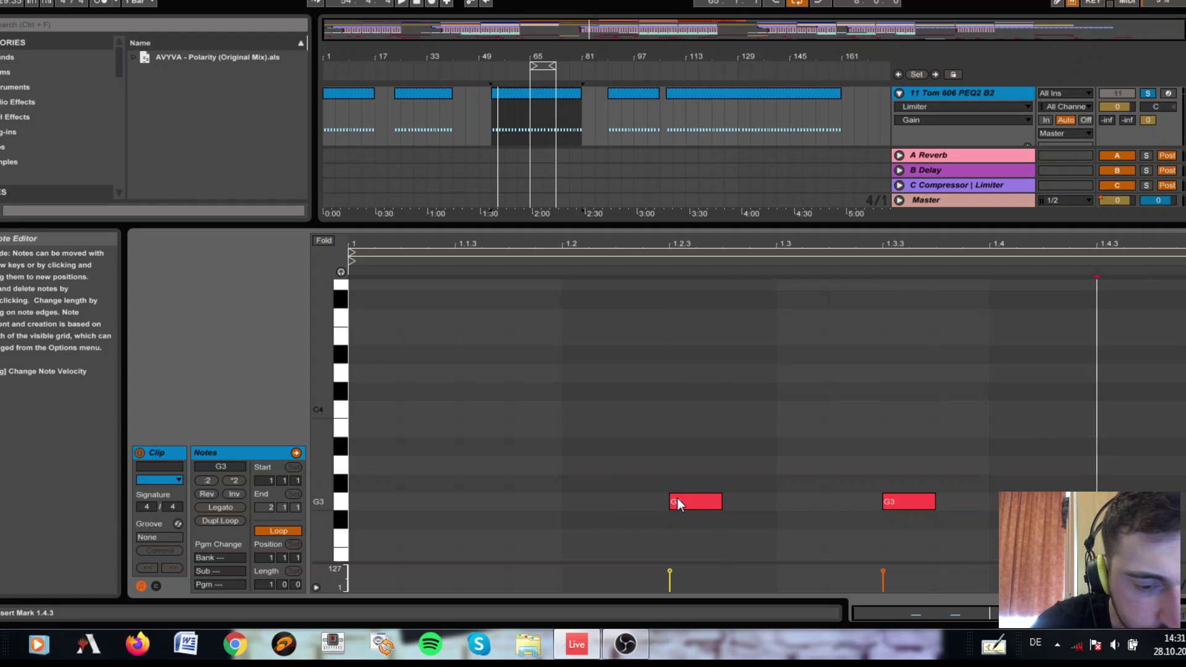
{"action": "key", "text": "shift+Tab"}
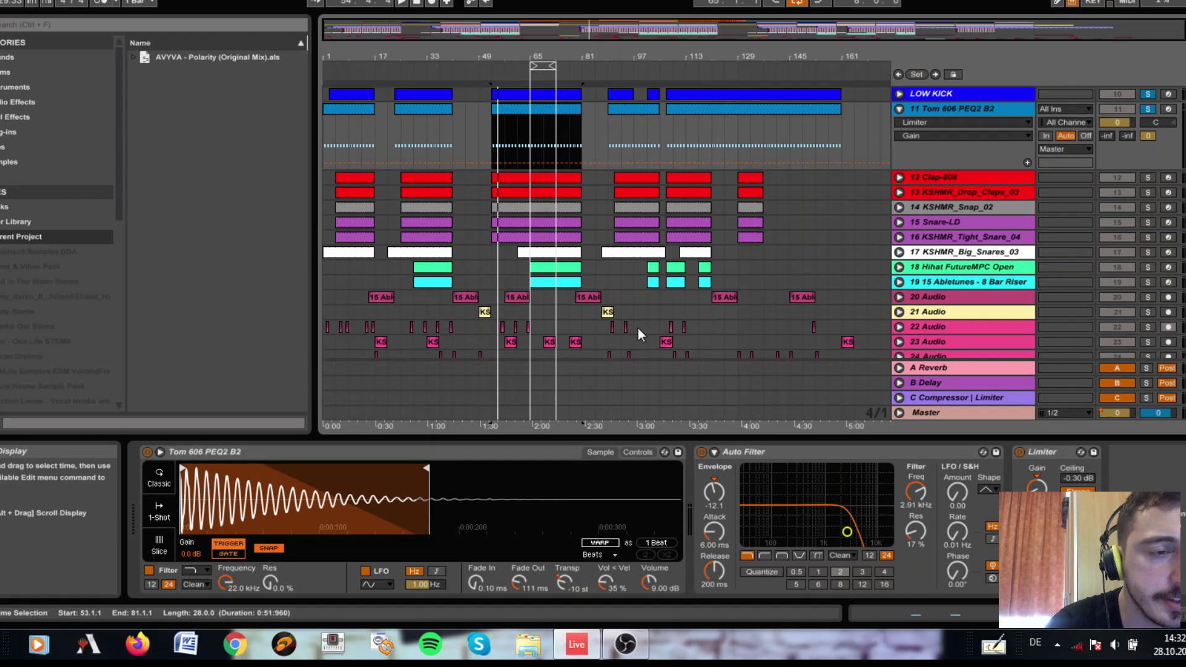
Play the soloed bass, kick and tom tracks from bar 65.
{"action": "scroll", "coordinate": [639, 329], "scroll_direction": "up", "scroll_amount": 5}
{"action": "scroll", "coordinate": [638, 333], "scroll_direction": "up", "scroll_amount": 1}
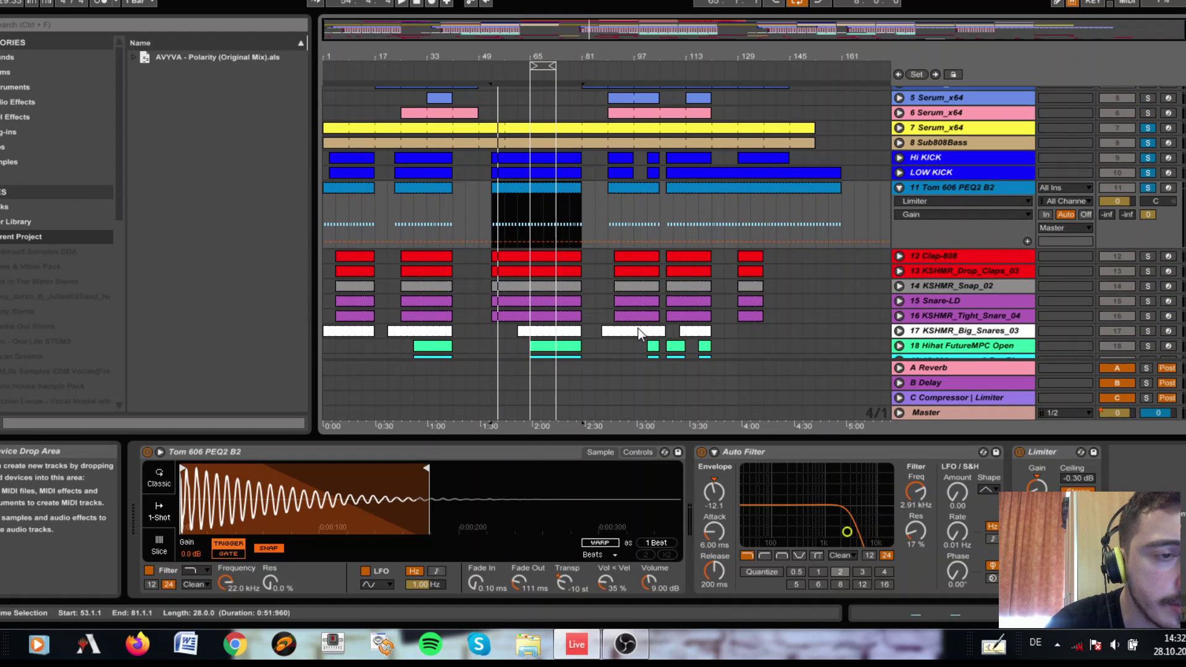
{"action": "left_click", "coordinate": [532, 110]}
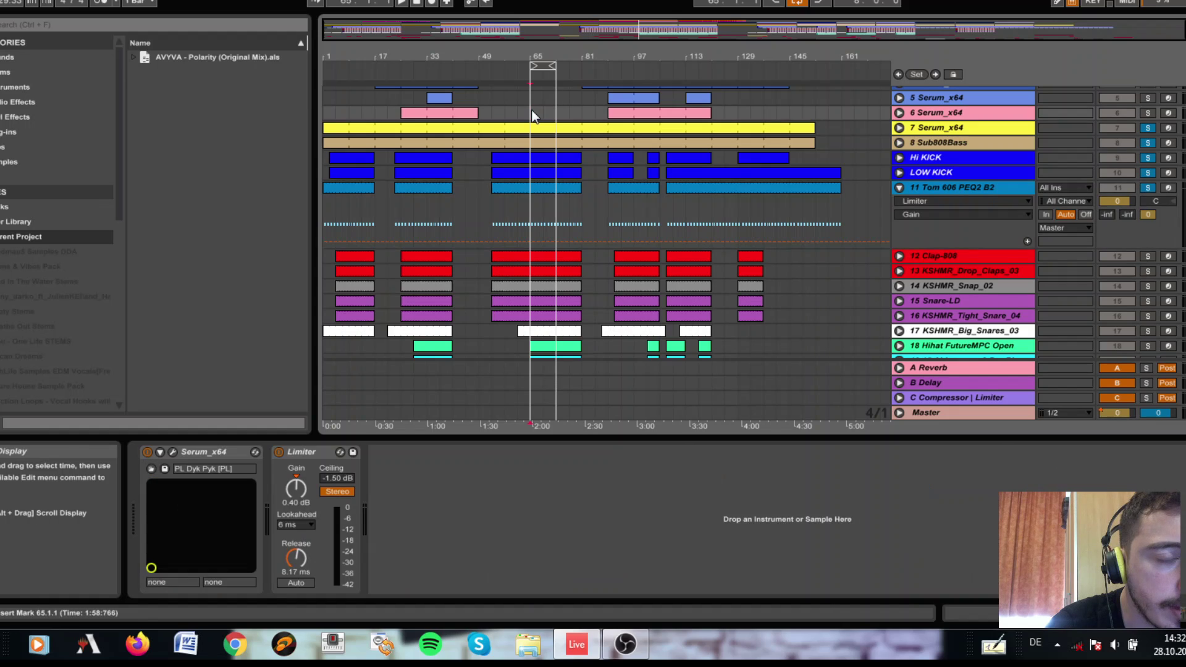
{"action": "scroll", "coordinate": [562, 191], "scroll_direction": "down", "scroll_amount": 3}
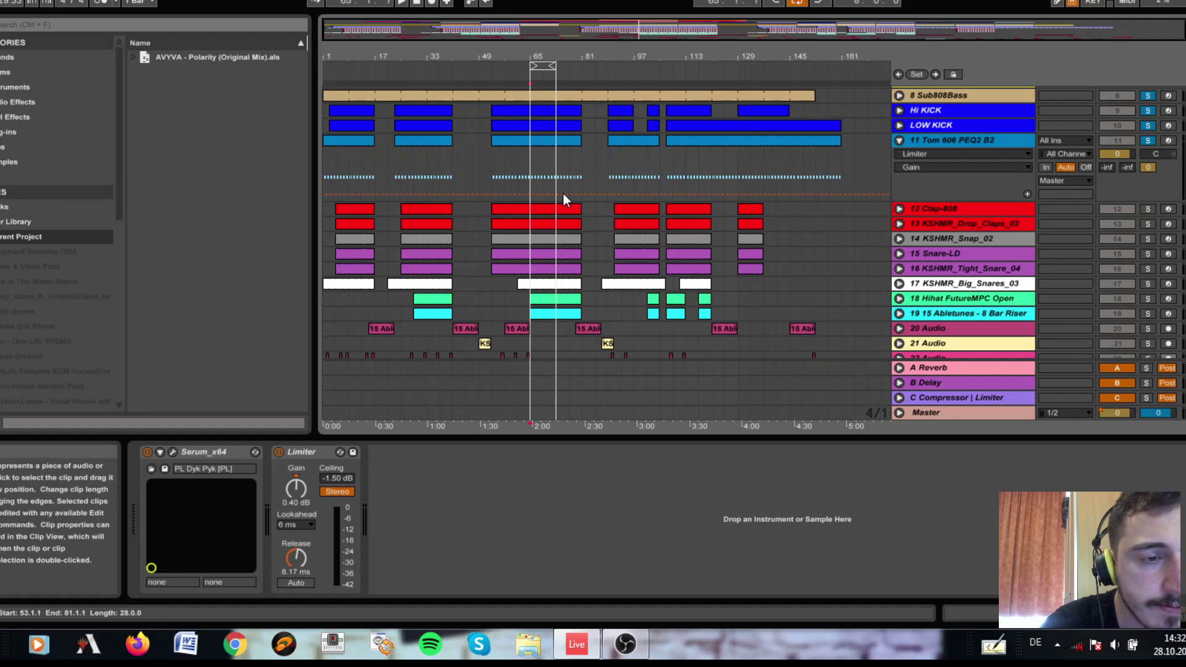
{"action": "key", "text": "space"}
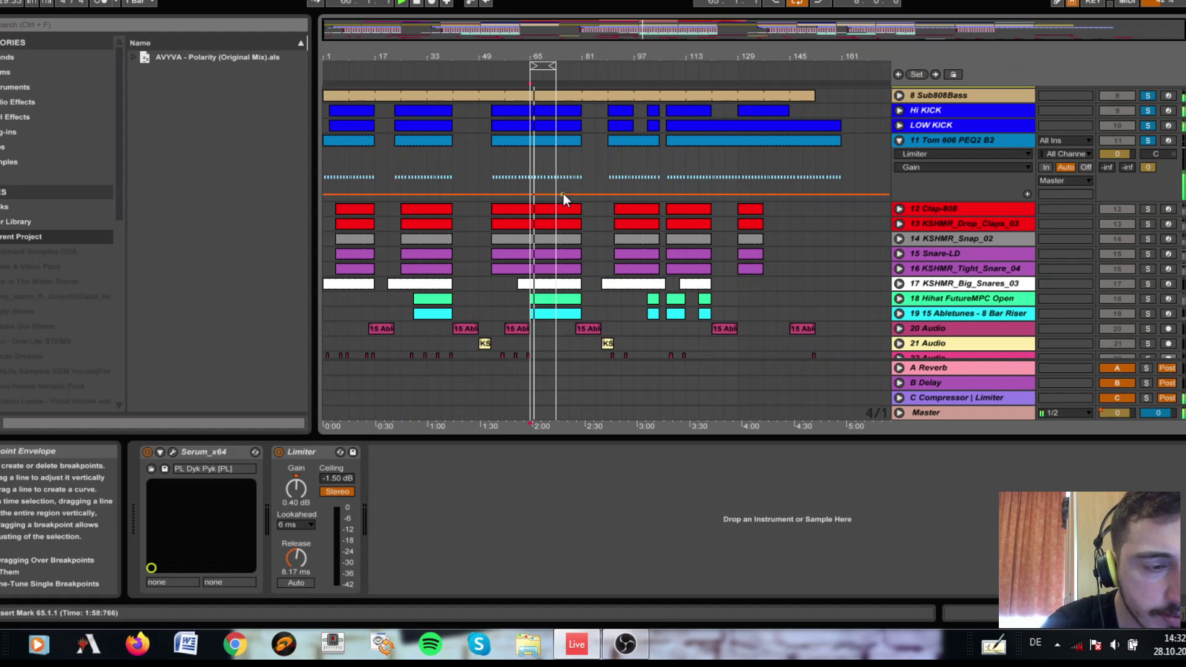
Solo only the 11 Tom 606 PEQ2 B2 track and play its clip from bar 53.
{"action": "left_click", "coordinate": [543, 141]}
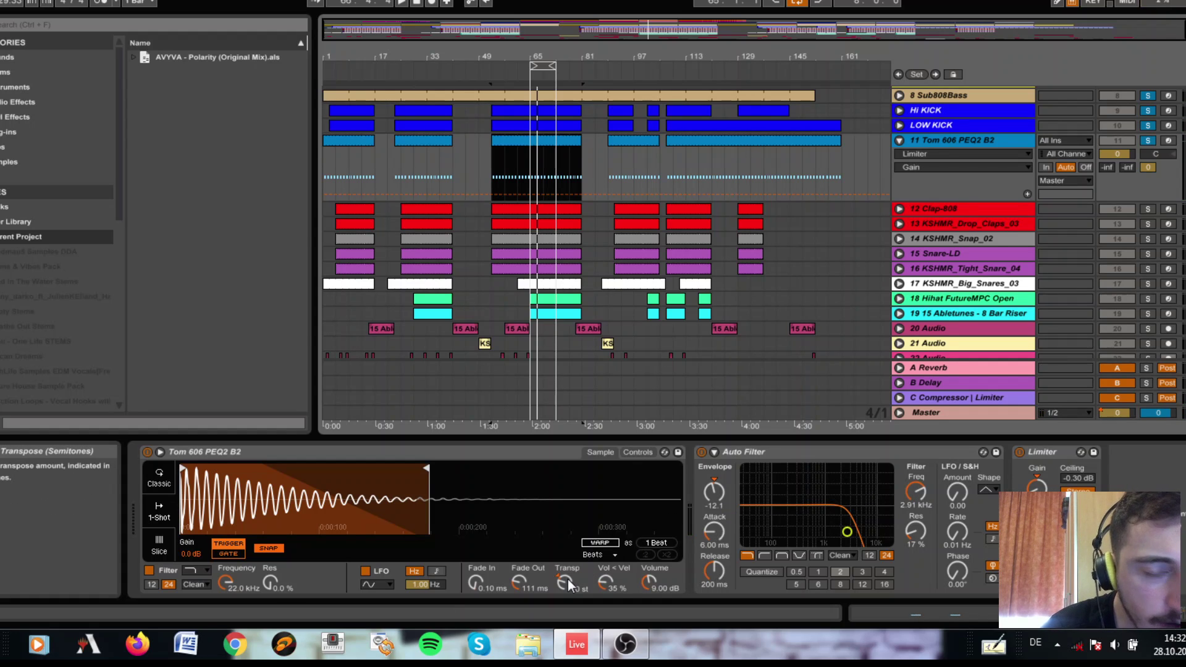
{"action": "left_click", "coordinate": [1147, 141]}
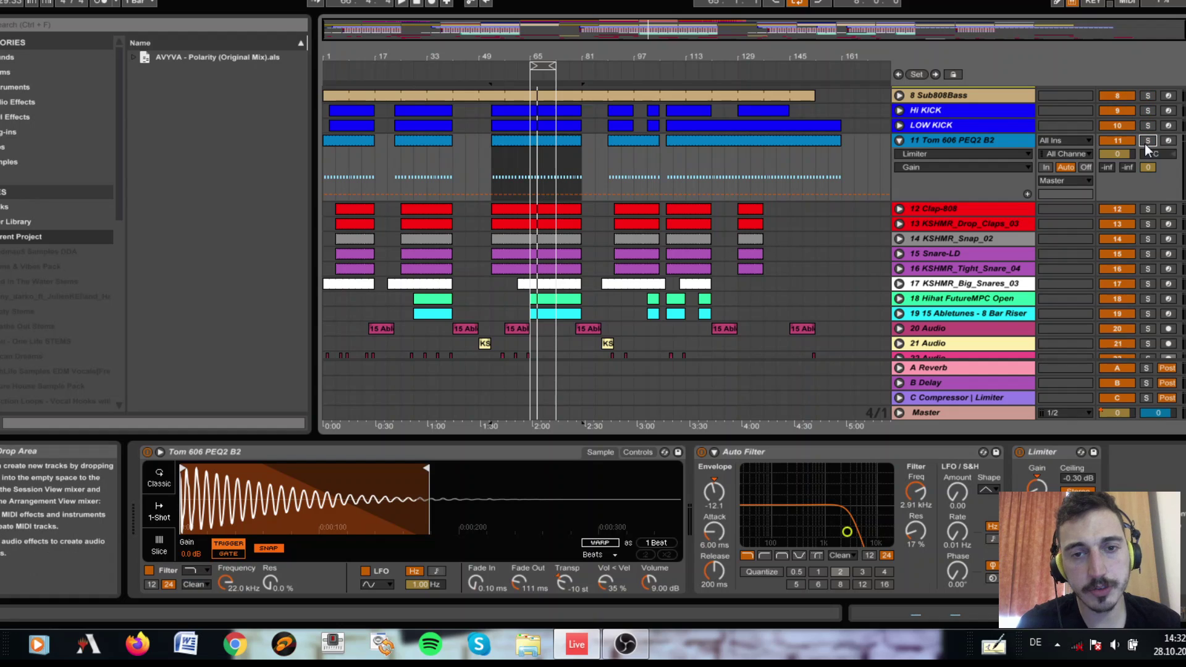
{"action": "key", "text": "space"}
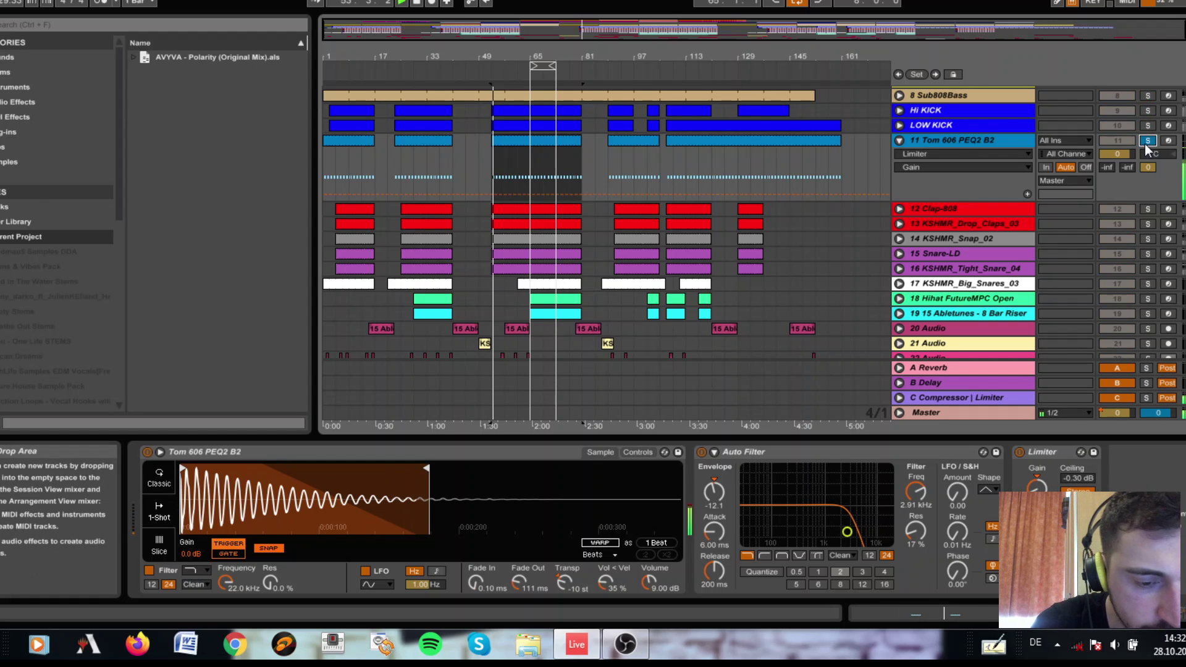
View the tom clip's notes and add the LOW KICK track to the solo.
{"action": "left_click", "coordinate": [880, 609]}
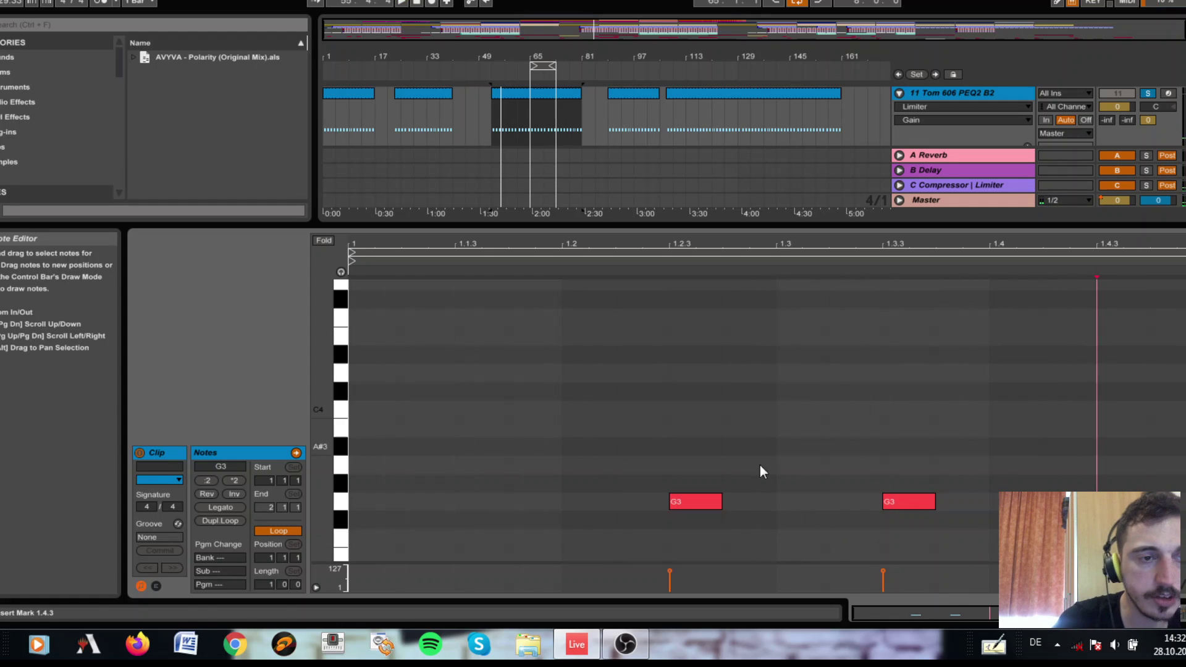
{"action": "scroll", "coordinate": [927, 94], "scroll_direction": "up", "scroll_amount": 2}
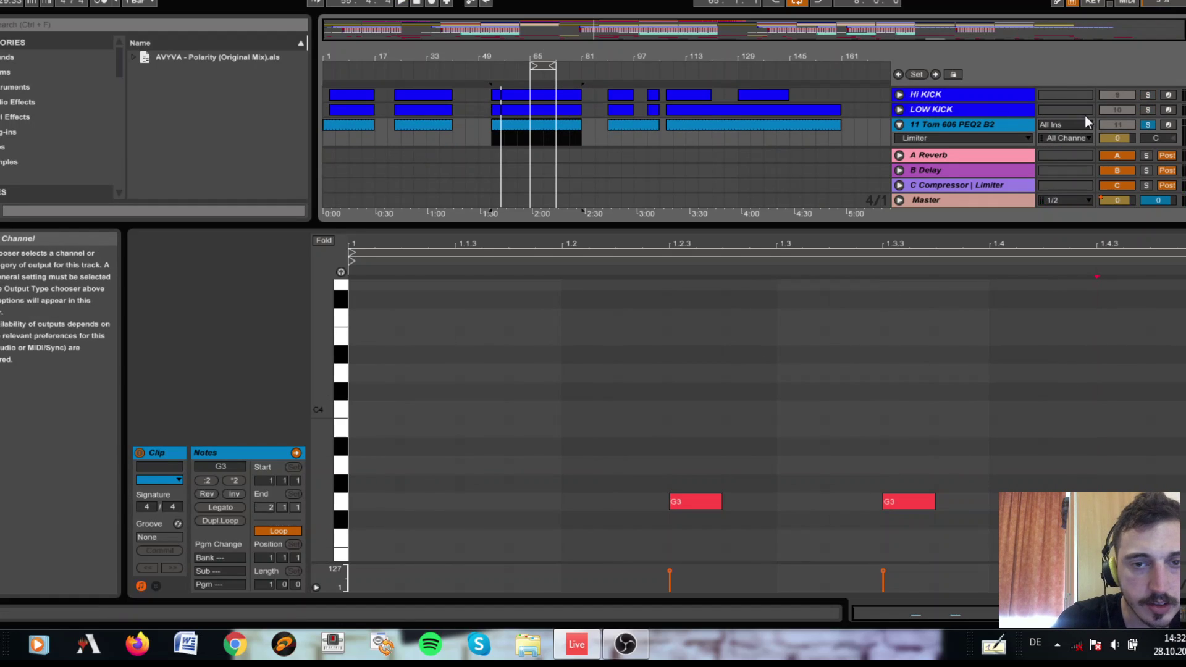
{"action": "left_click", "coordinate": [1147, 110]}
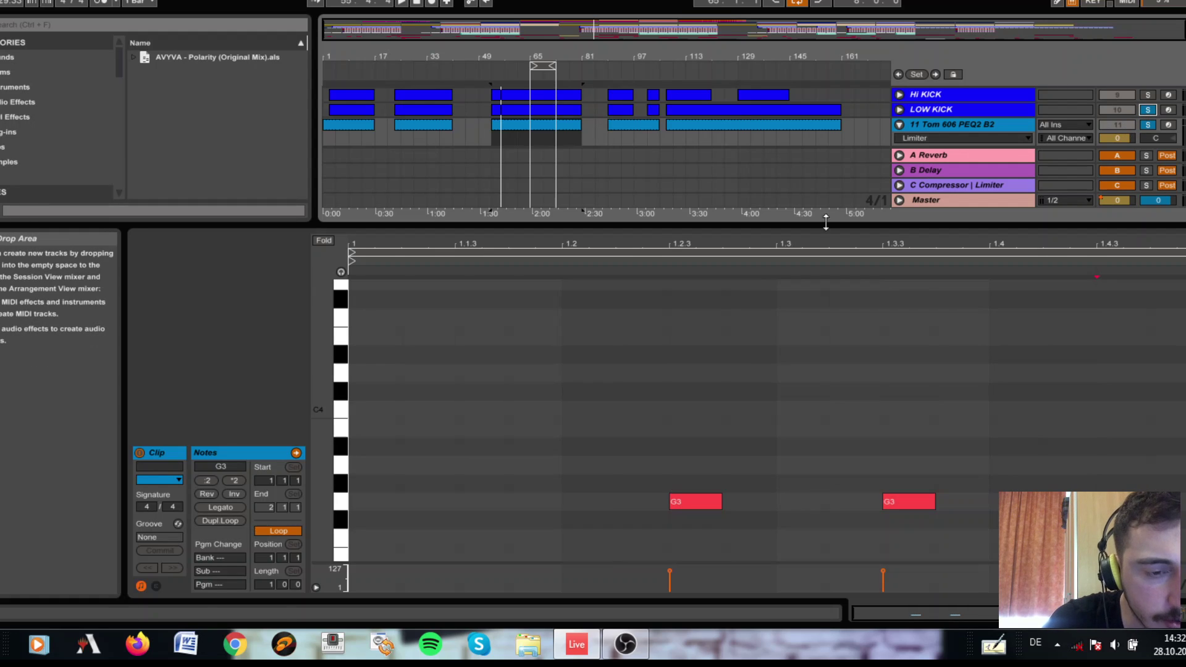
Compare the notes of the LOW KICK and 11 Tom 606 PEQ2 B2 clips starting at bar 53, and play both together.
{"action": "left_click", "coordinate": [547, 110]}
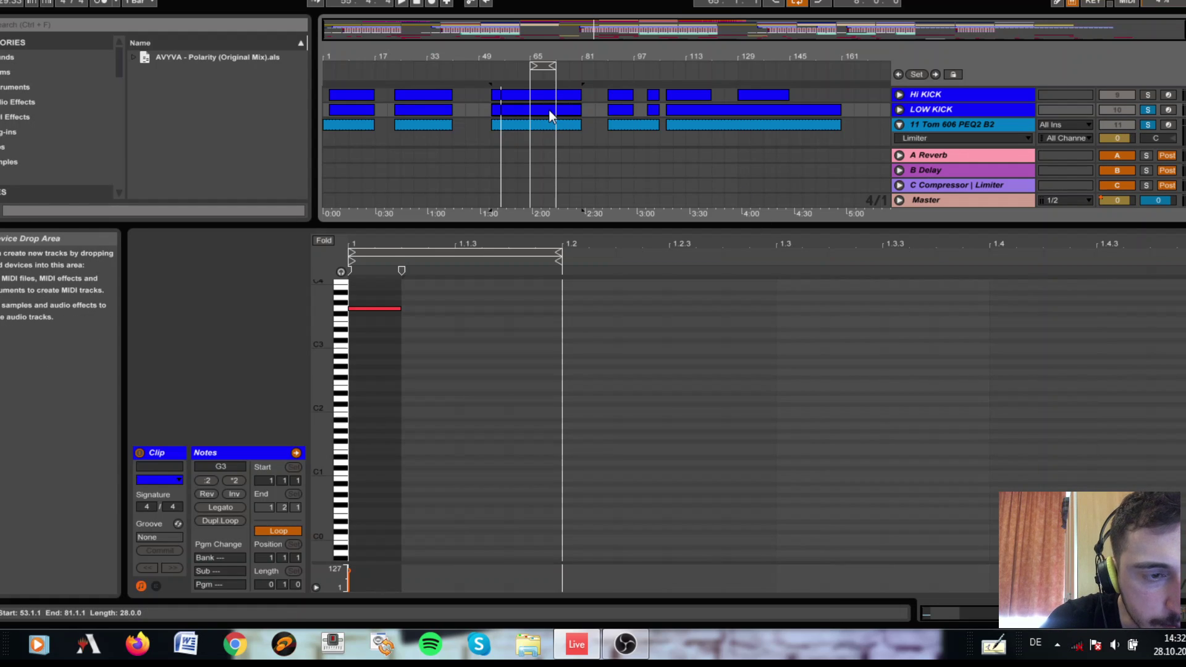
{"action": "left_click", "coordinate": [557, 120]}
{"action": "left_click", "coordinate": [562, 106]}
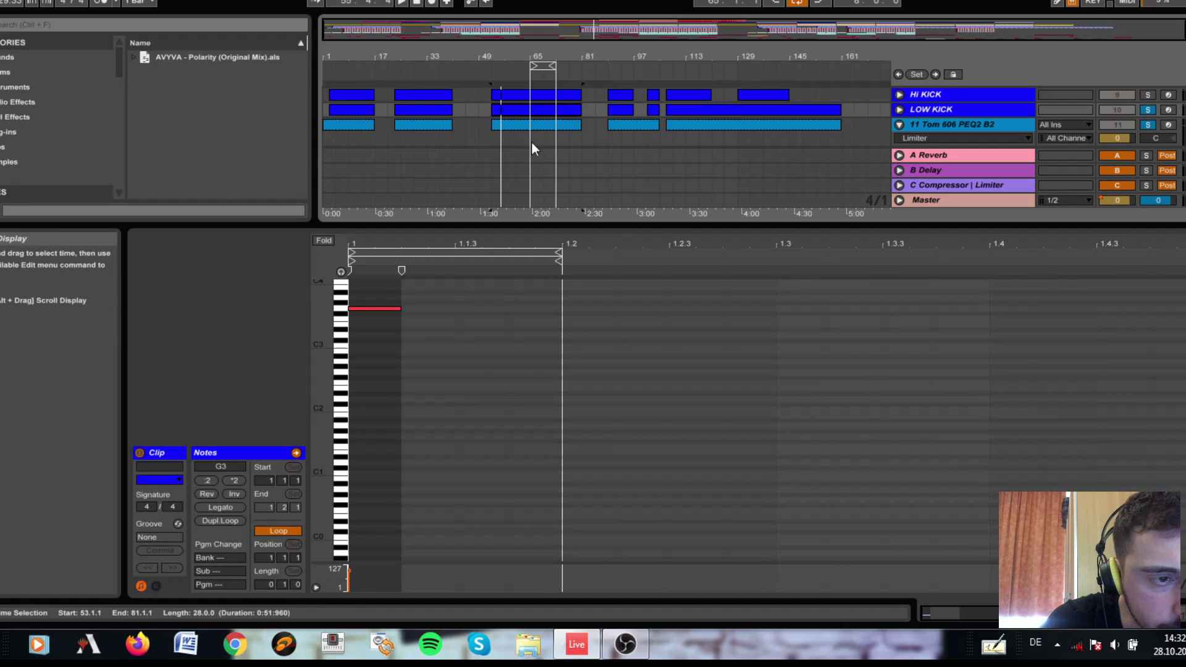
{"action": "left_click", "coordinate": [548, 129]}
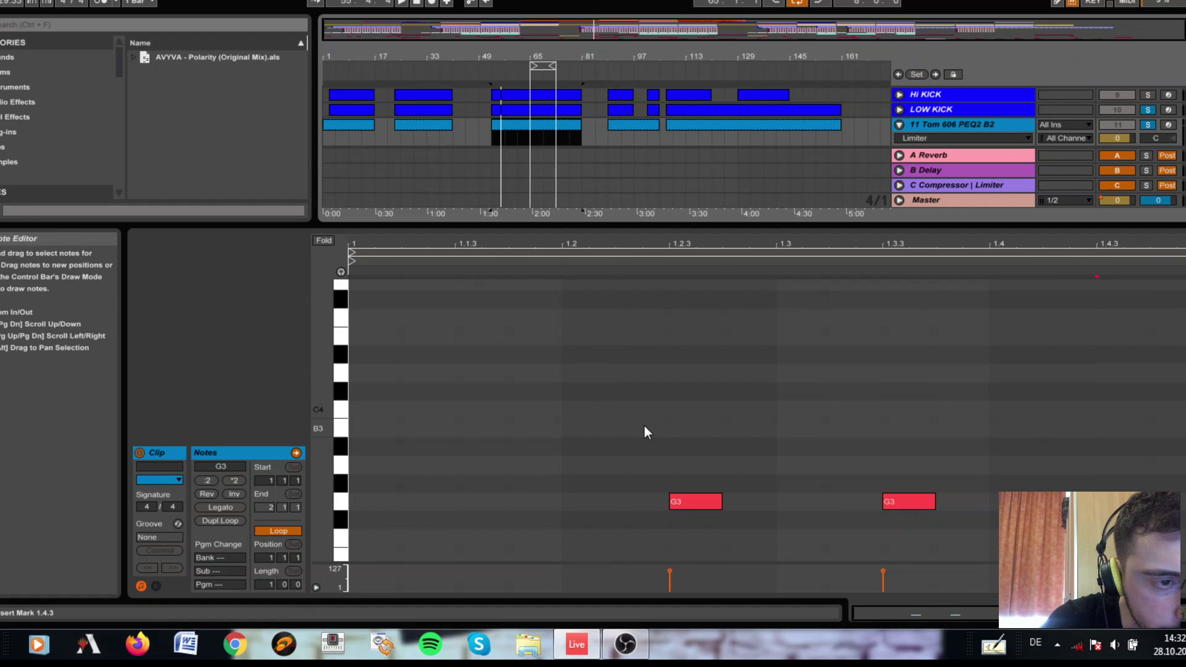
{"action": "key", "text": "space"}
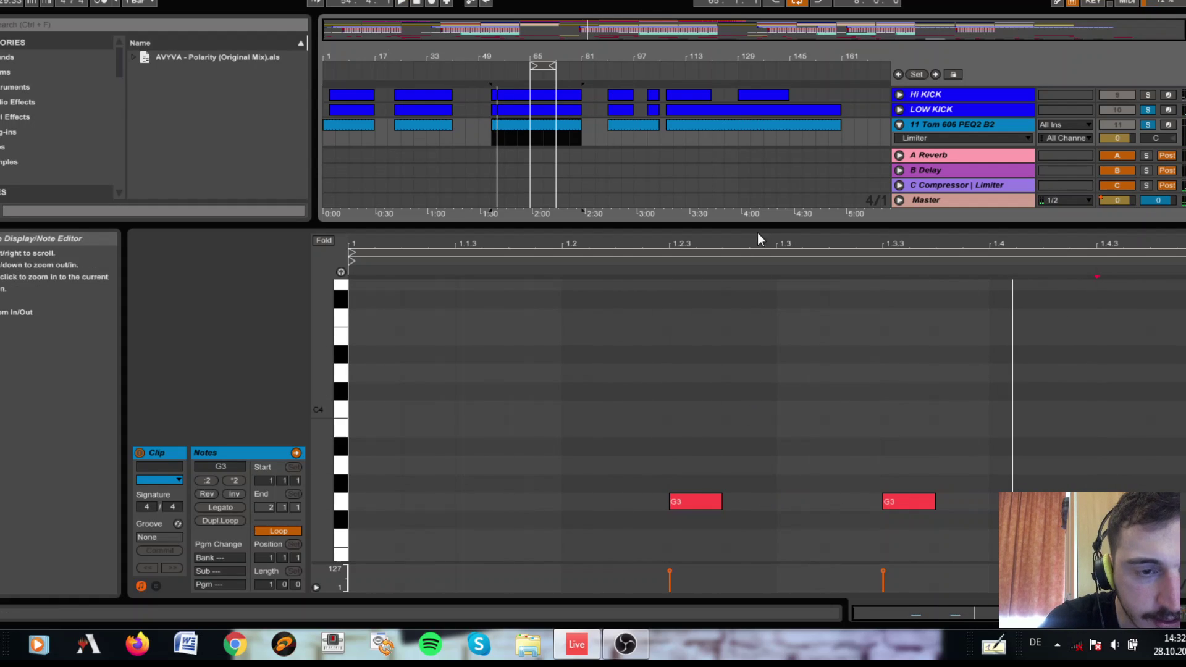
Add the 12 Clap-808 and 13 KSHMR_Drop_Claps_03 tracks to the solo and play them with the low kick and tom.
{"action": "key", "text": "ctrl+alt+l"}
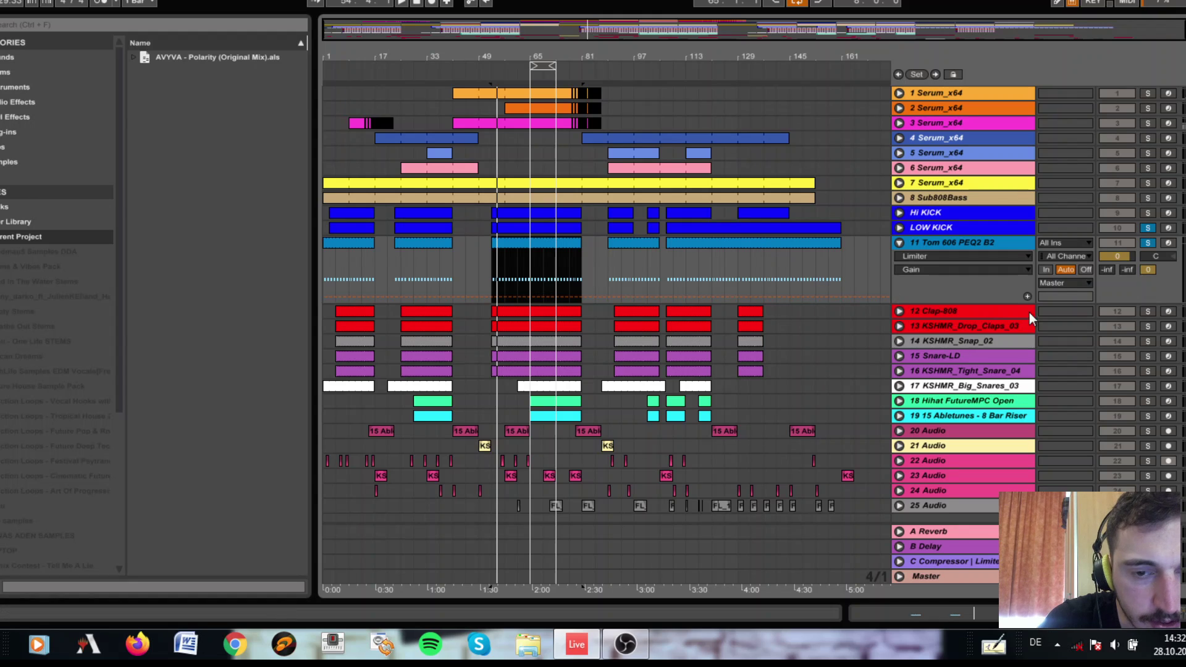
{"action": "left_click", "coordinate": [1148, 312]}
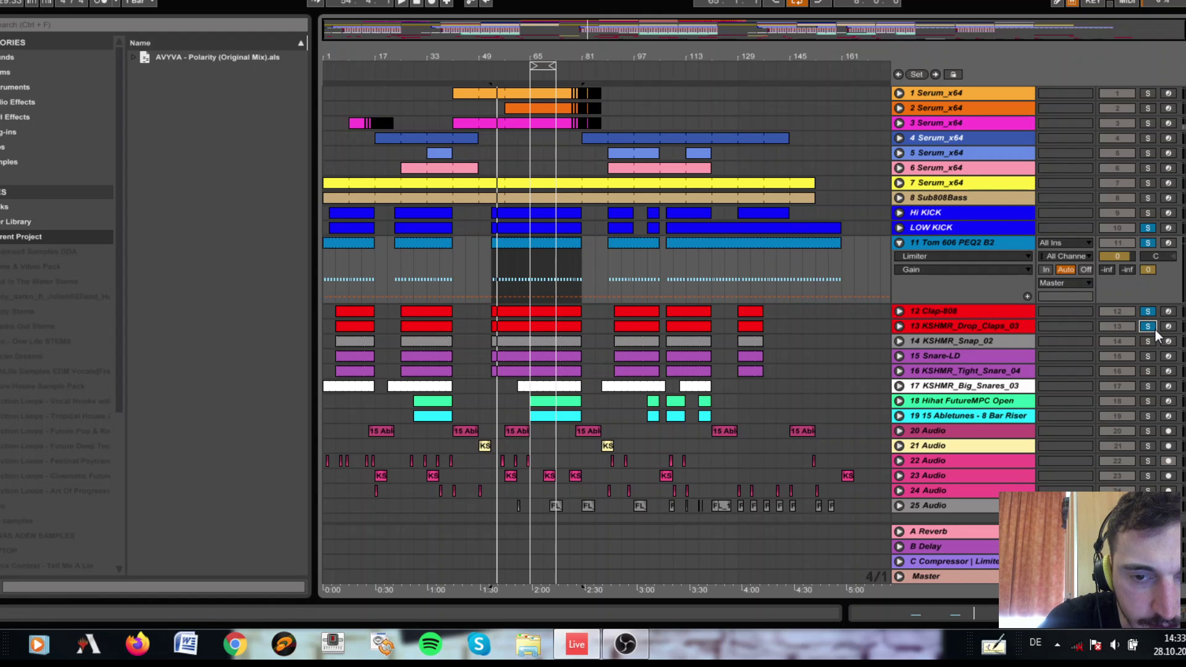
{"action": "key", "text": "space"}
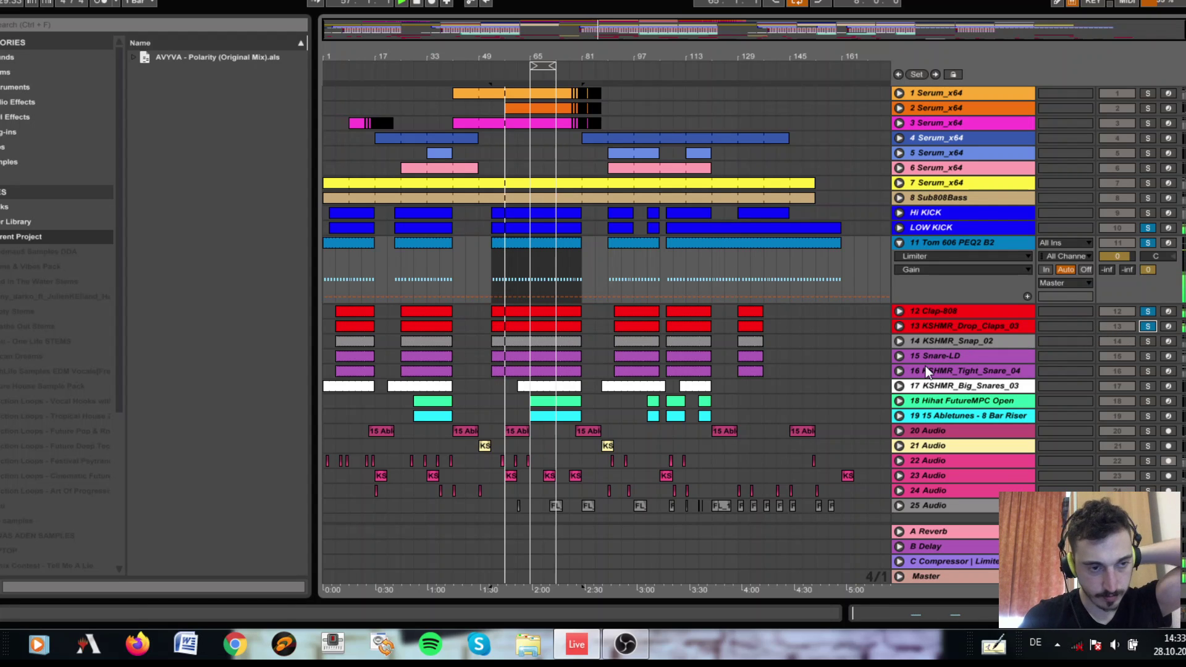
Display the Clap-808 track's devices and add the 14 KSHMR_Snap_02 and 15 Snare-LD tracks to the solo.
{"action": "left_click", "coordinate": [542, 310]}
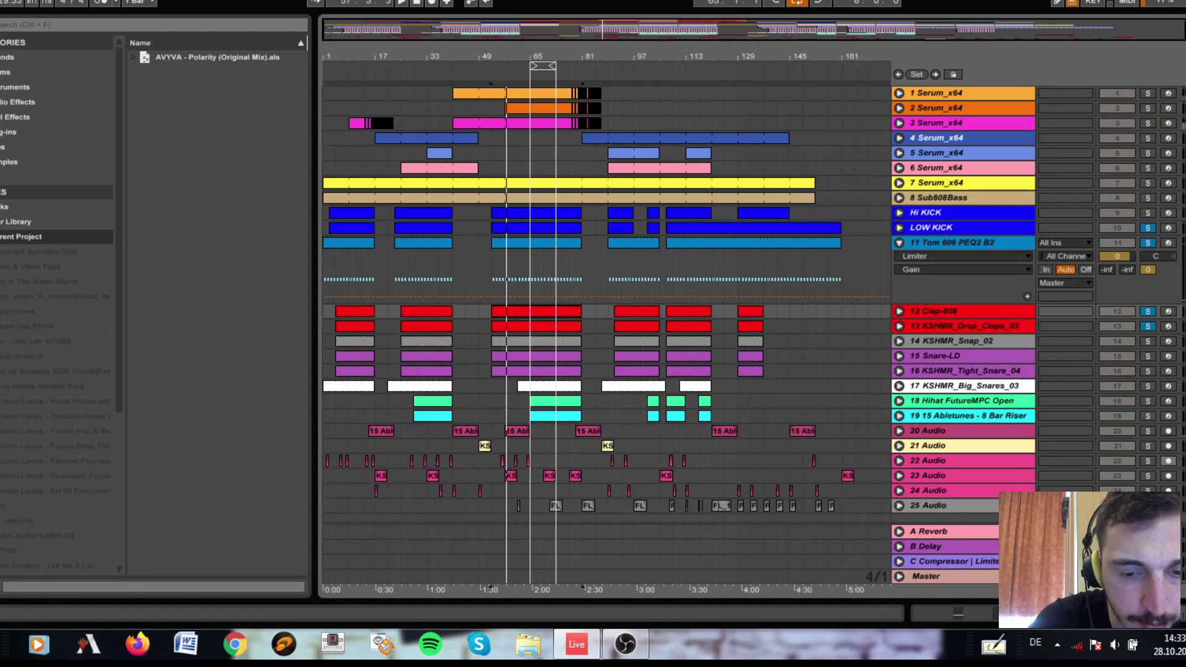
{"action": "key", "text": "shift+Tab"}
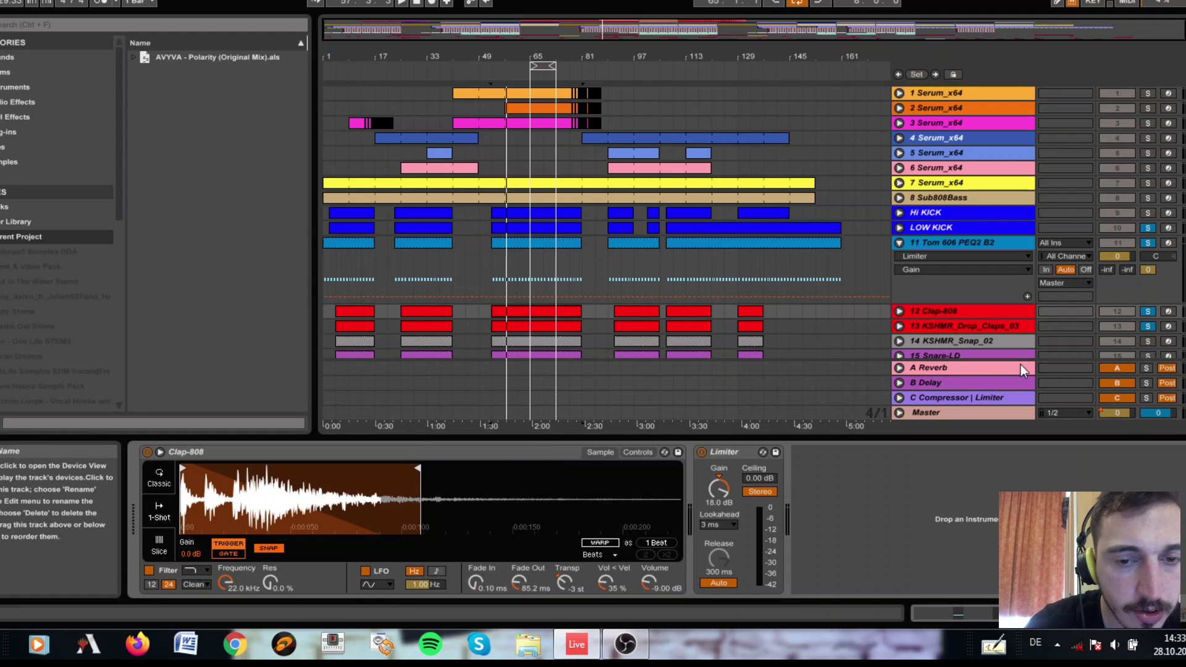
{"action": "left_click", "coordinate": [1146, 346]}
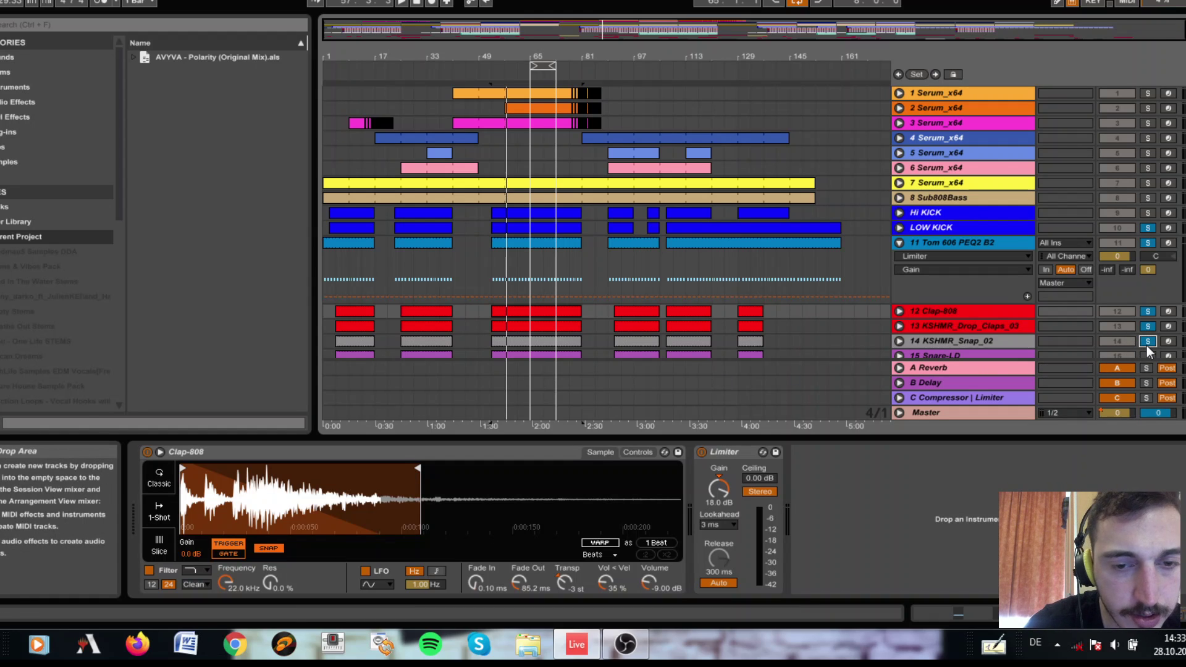
{"action": "left_click", "coordinate": [1147, 357]}
{"action": "scroll", "coordinate": [994, 325], "scroll_direction": "down", "scroll_amount": 2}
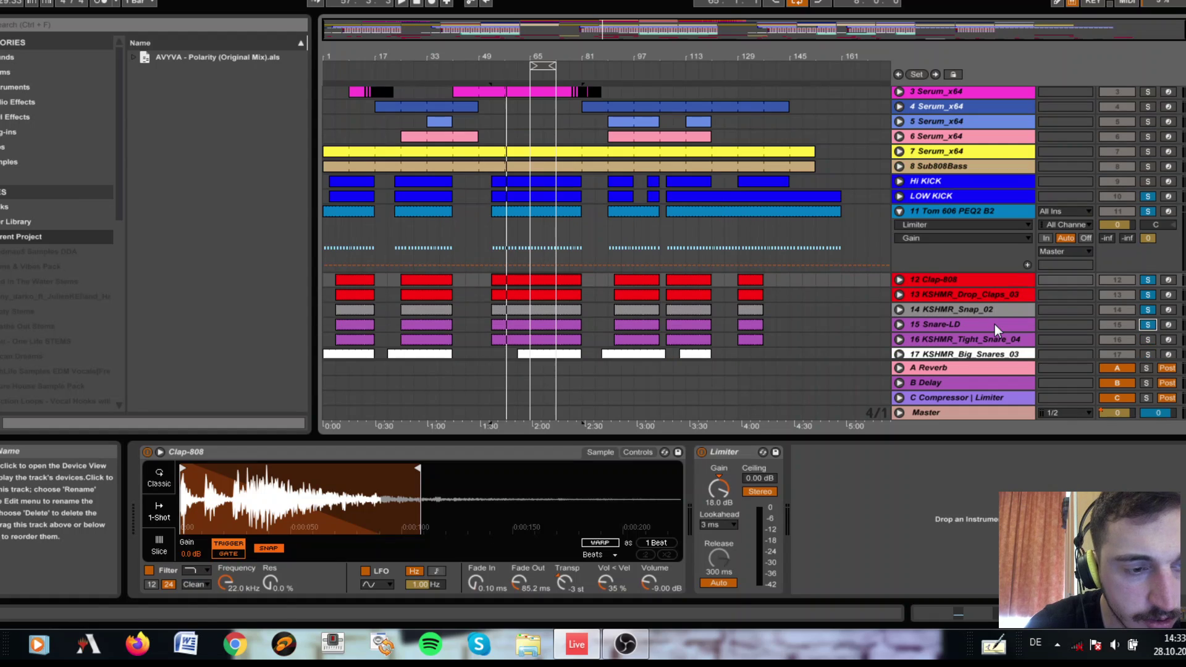
Examine the devices and notes of the KSHMR_Snap_02 clip starting at bar 53.
{"action": "left_click", "coordinate": [559, 316]}
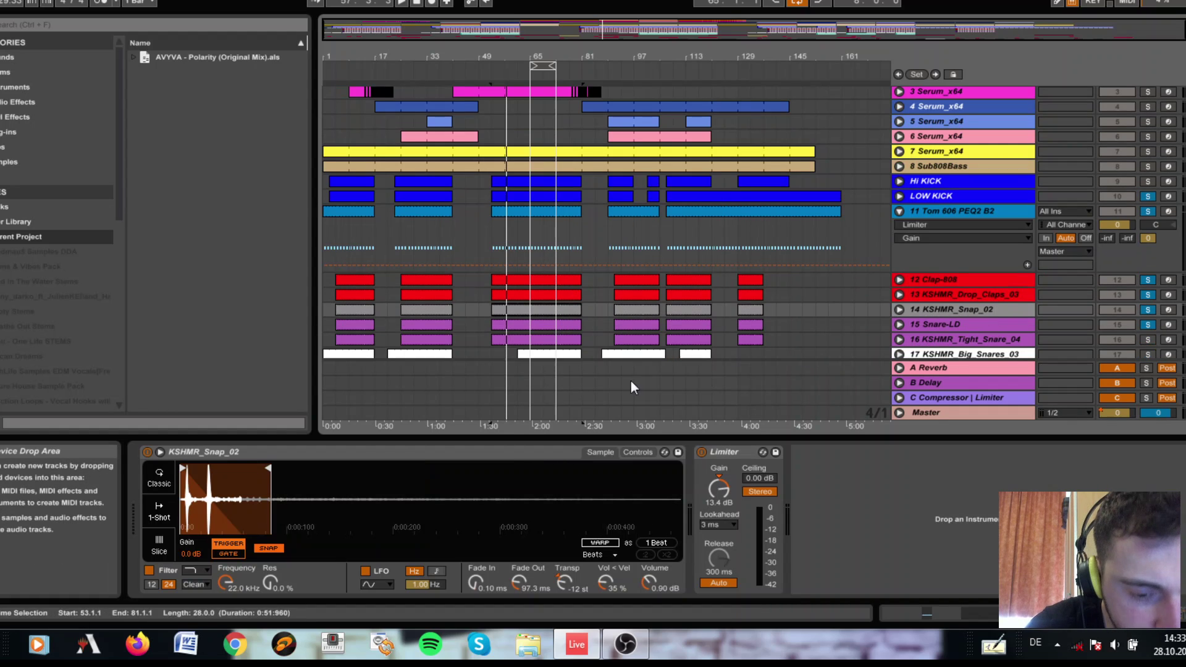
{"action": "left_click", "coordinate": [926, 613]}
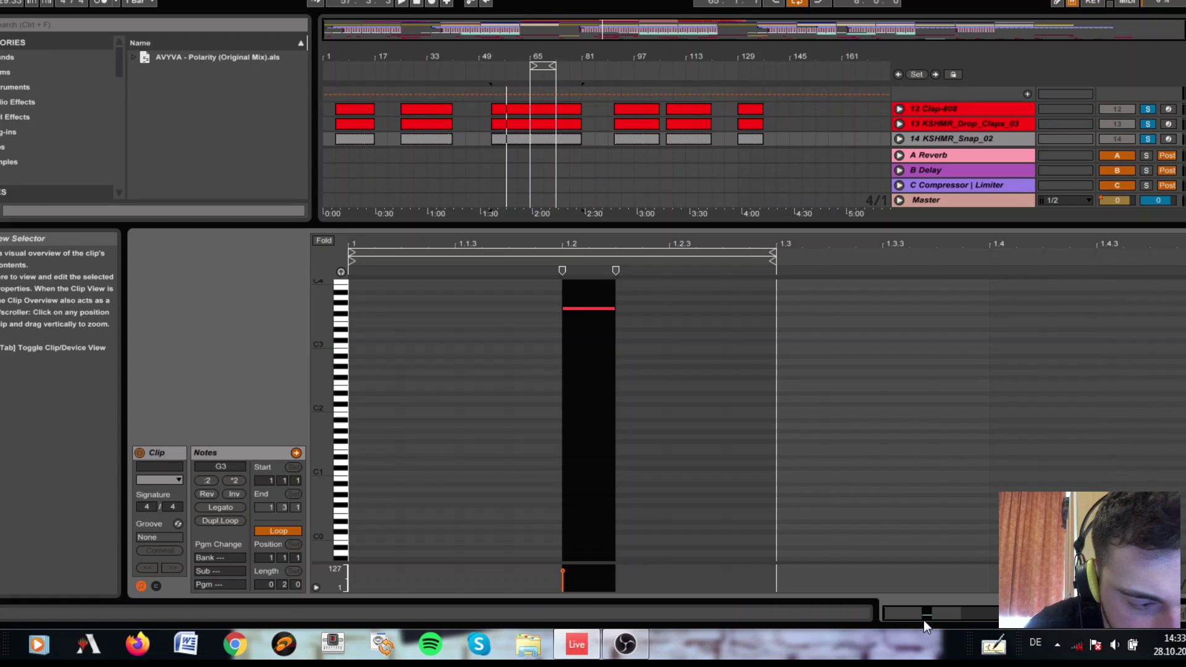
{"action": "left_click", "coordinate": [604, 315]}
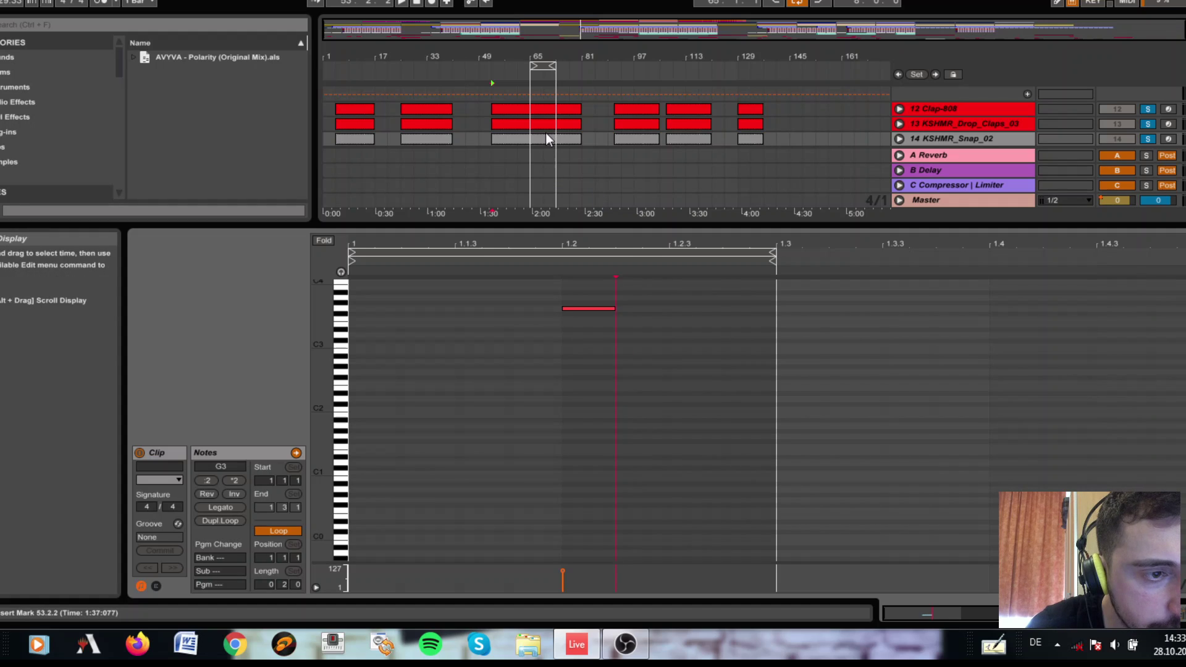
Examine the note of the KSHMR_Drop_Claps_03 clip starting at bar 53 up close and display the track's devices.
{"action": "key", "text": "ctrl+a"}
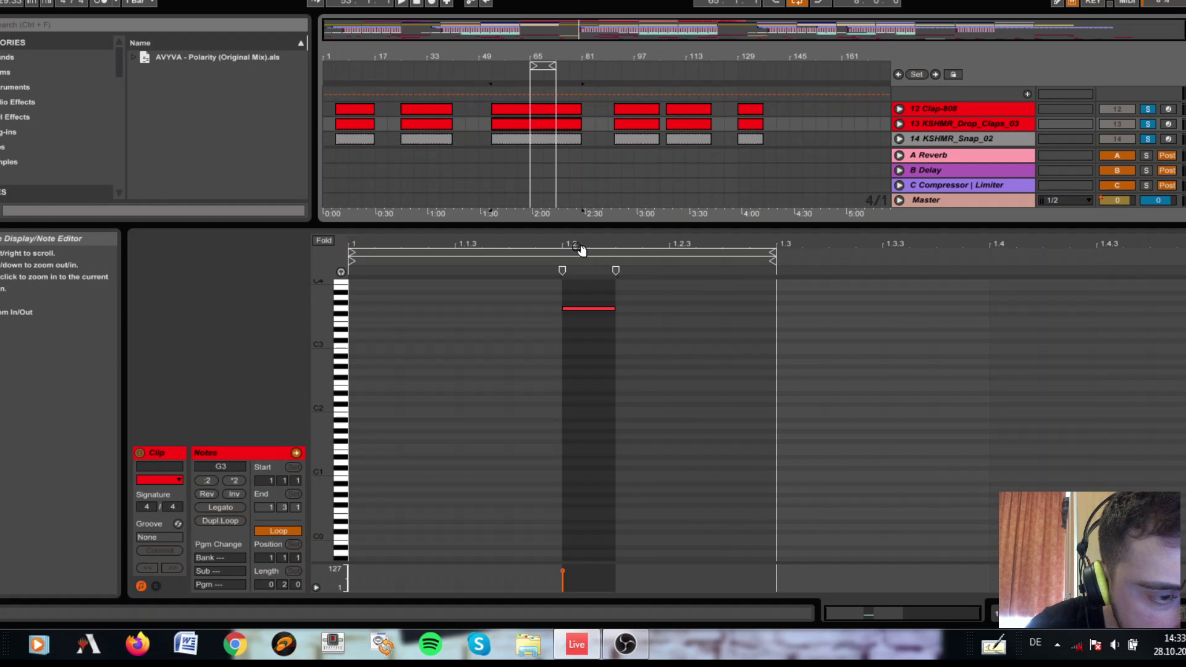
{"action": "left_click_drag", "start_coordinate": [580, 249], "coordinate": [579, 306]}
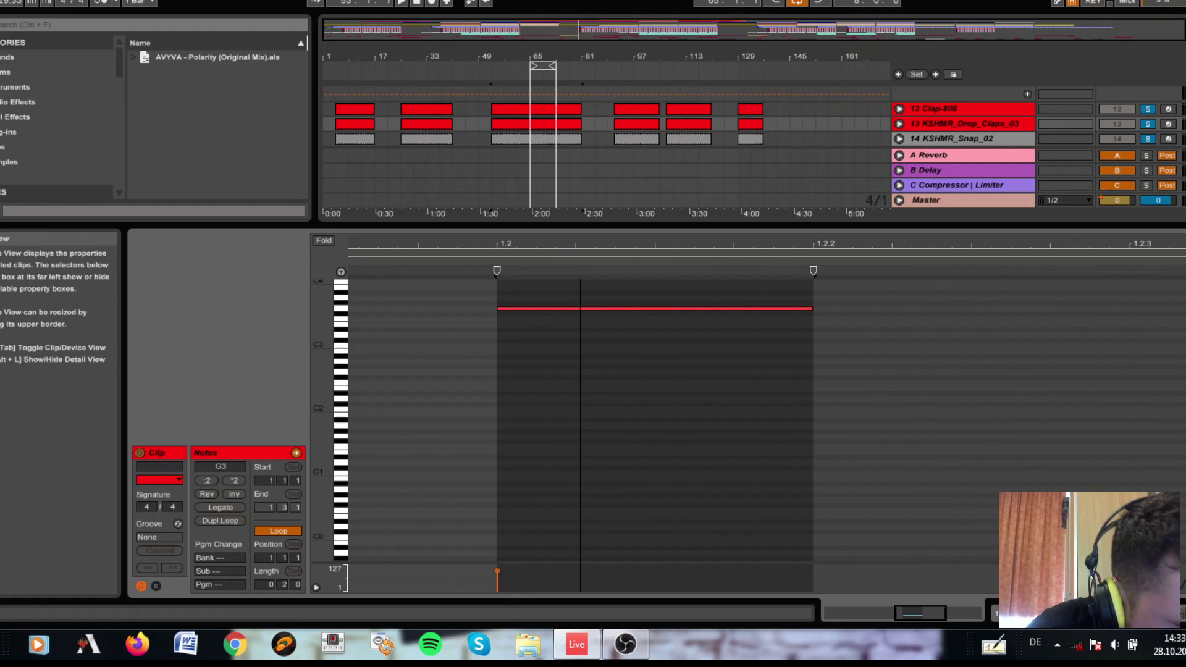
{"action": "left_click_drag", "start_coordinate": [584, 249], "coordinate": [717, 244]}
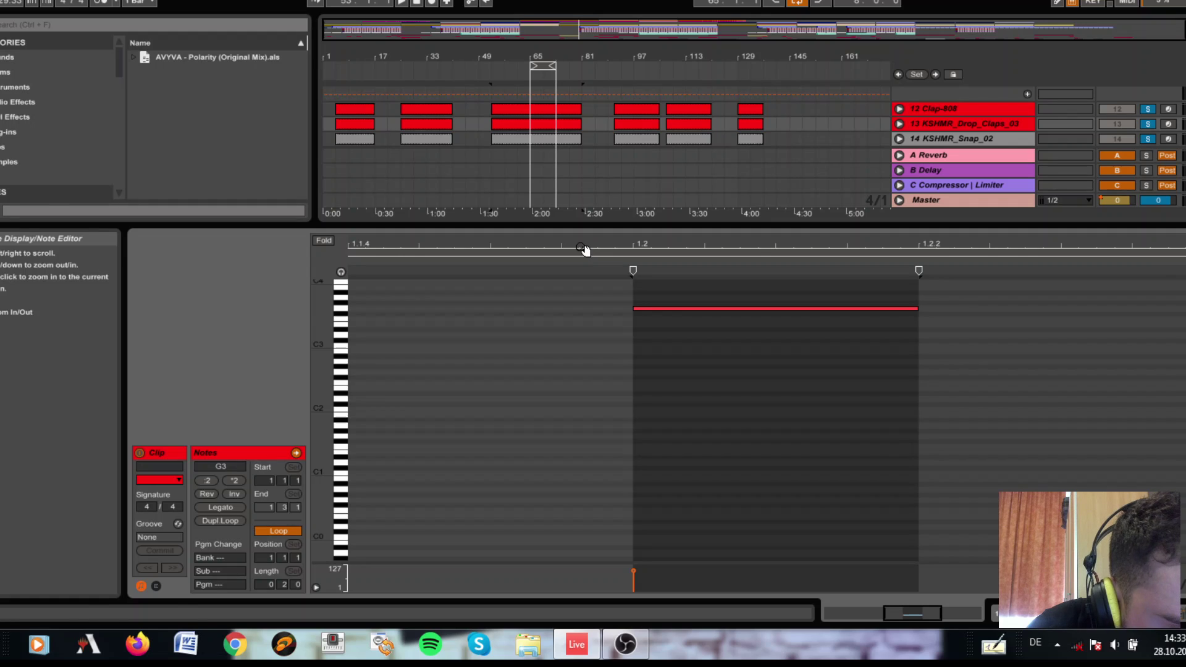
{"action": "key", "text": "shift+Tab"}
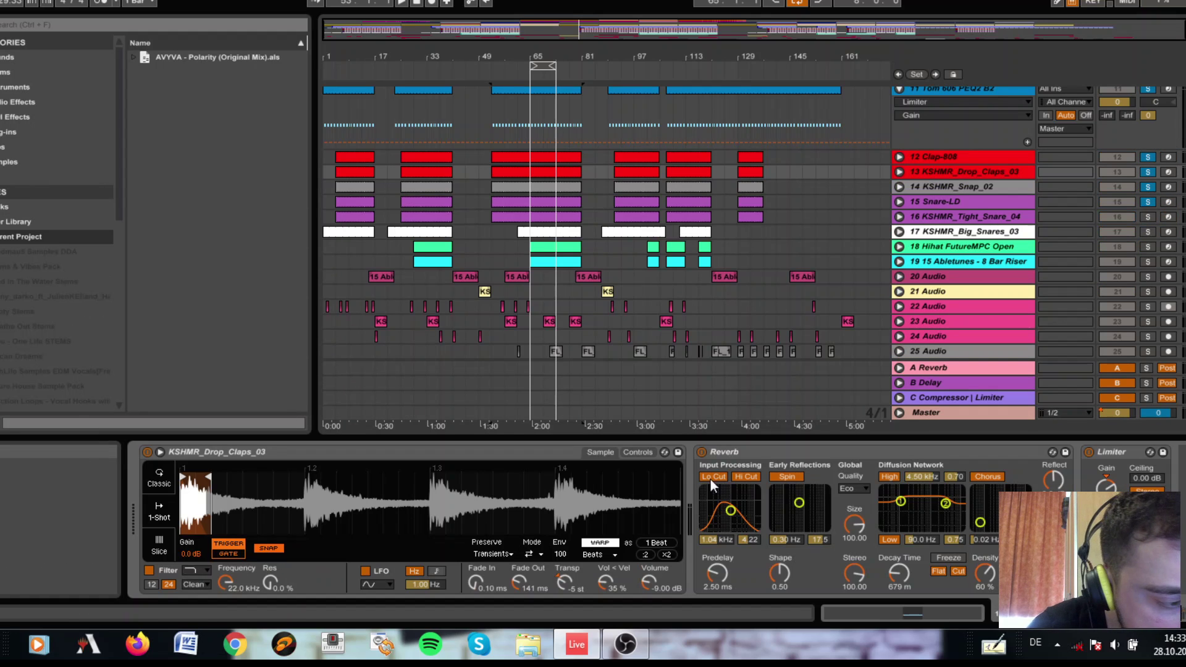
View the devices and note of the Snare-LD clip starting at bar 53 and play the soloed drum layers.
{"action": "left_click", "coordinate": [543, 203]}
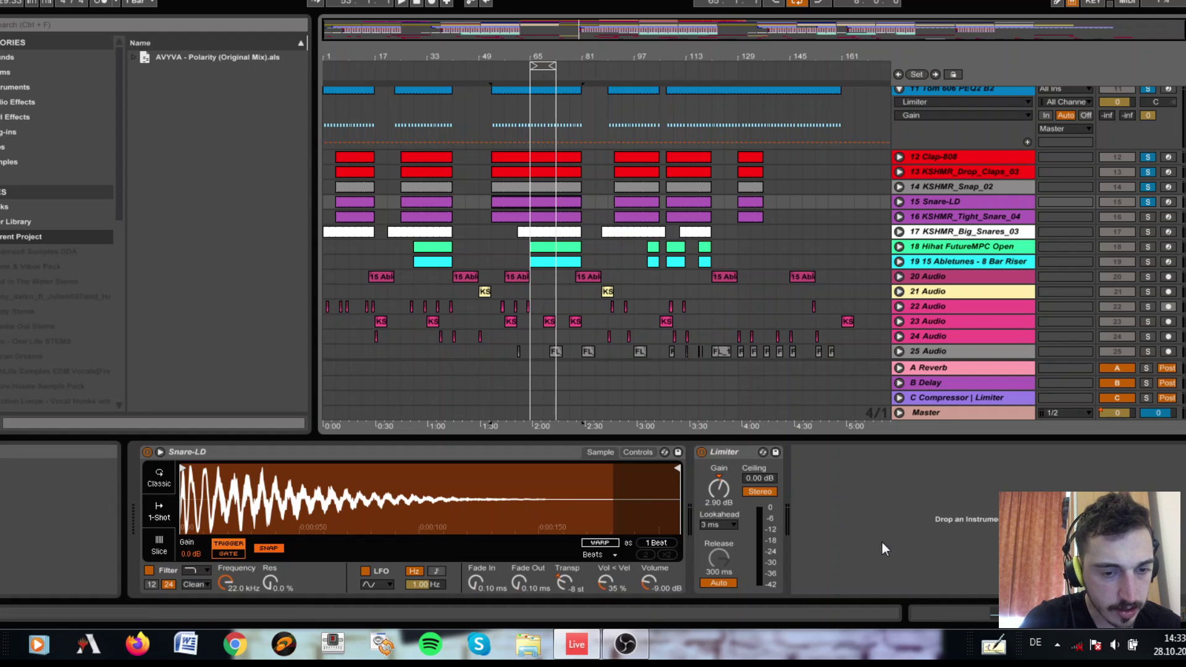
{"action": "left_click", "coordinate": [916, 617]}
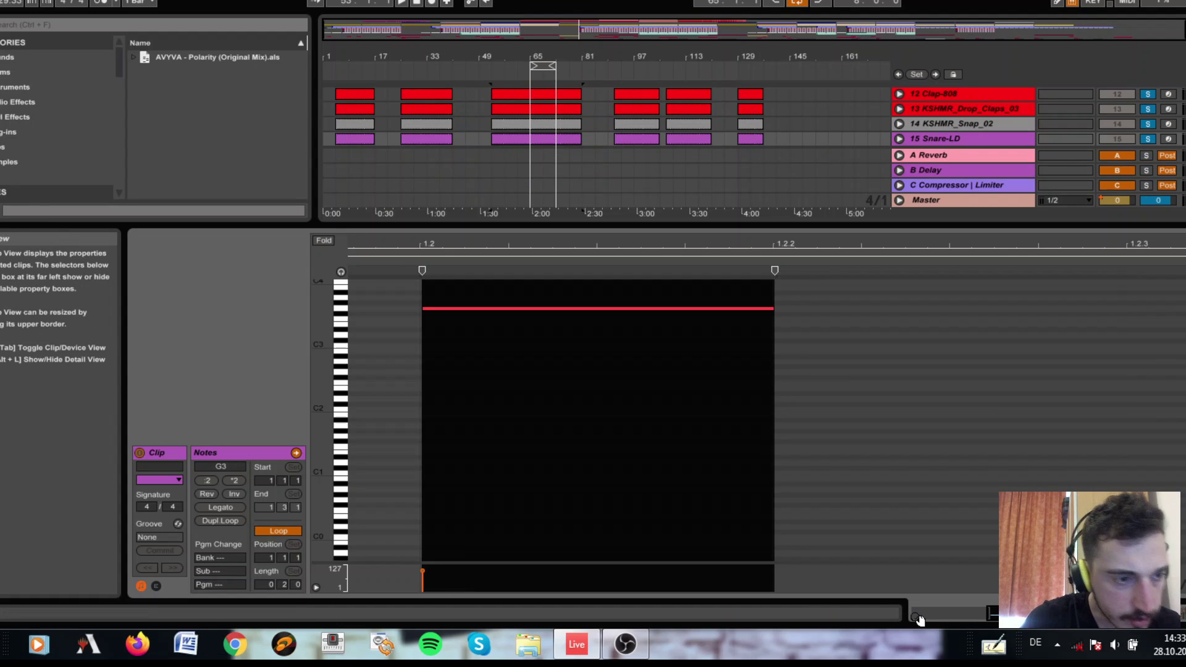
{"action": "left_click", "coordinate": [508, 310]}
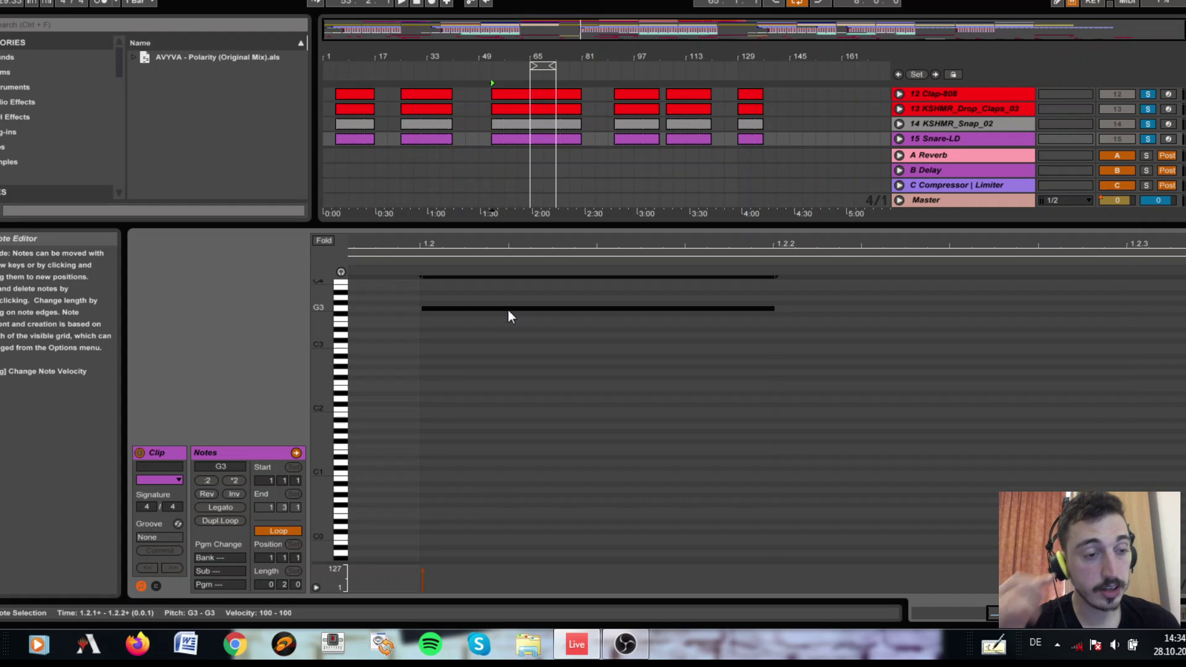
{"action": "key", "text": "space"}
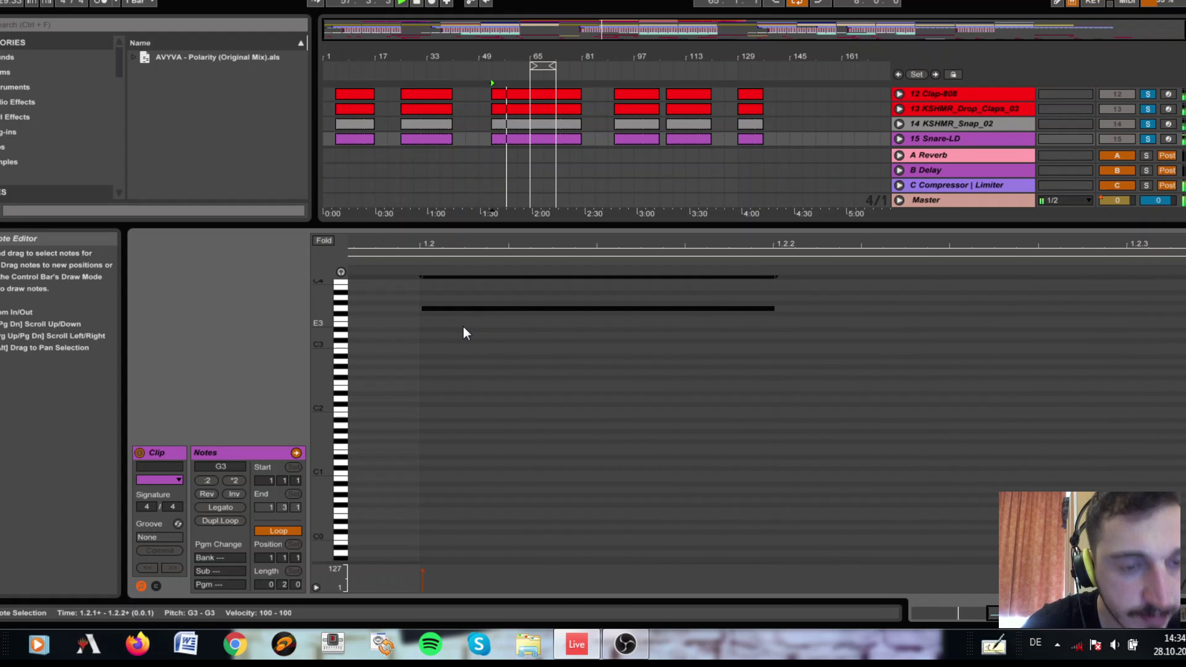
Return to the full arrangement, clear all track solos and briefly play the full mix.
{"action": "double_click", "coordinate": [591, 227]}
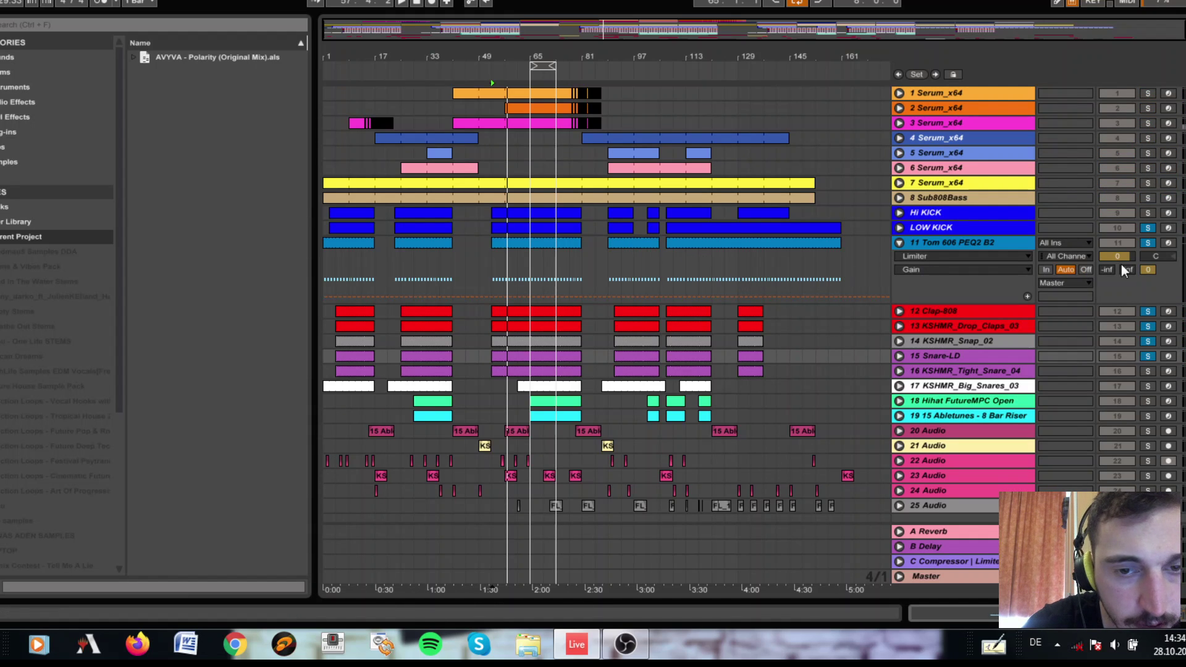
{"action": "left_click", "coordinate": [1145, 244]}
{"action": "key", "text": "space"}
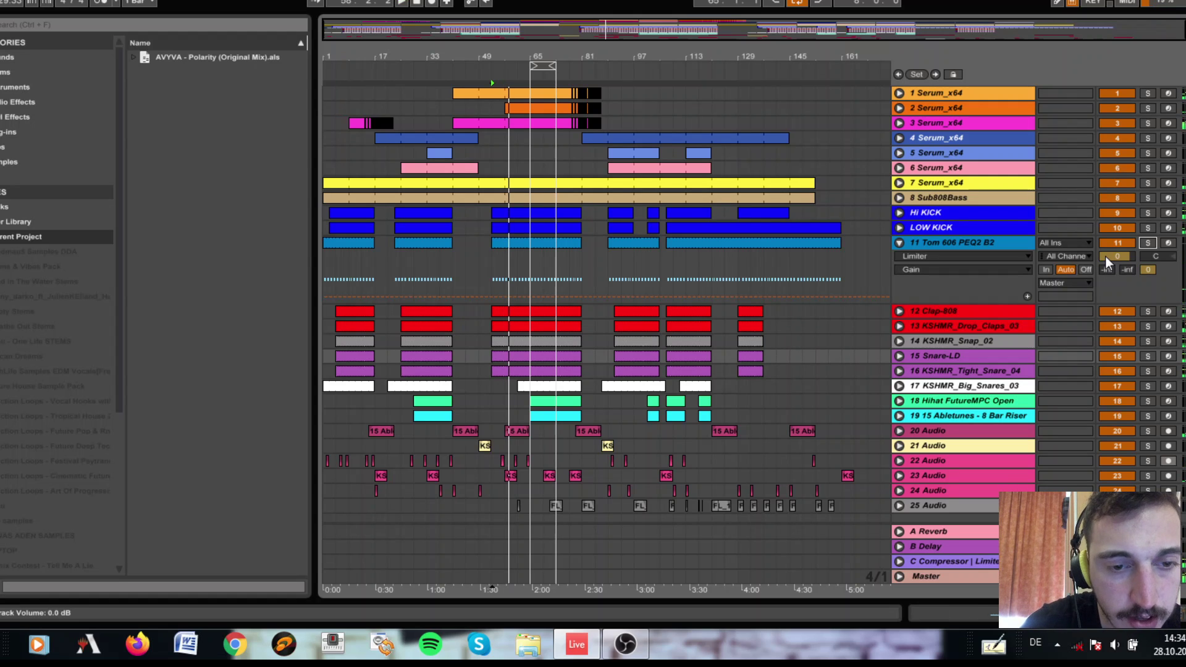
Examine the 17 KSHMR_Big_Snares_03 clip starting at bar 61 in the note editor, looking through the pitch range for its notes.
{"action": "double_click", "coordinate": [541, 388]}
{"action": "scroll", "coordinate": [662, 392], "scroll_direction": "up", "scroll_amount": 5}
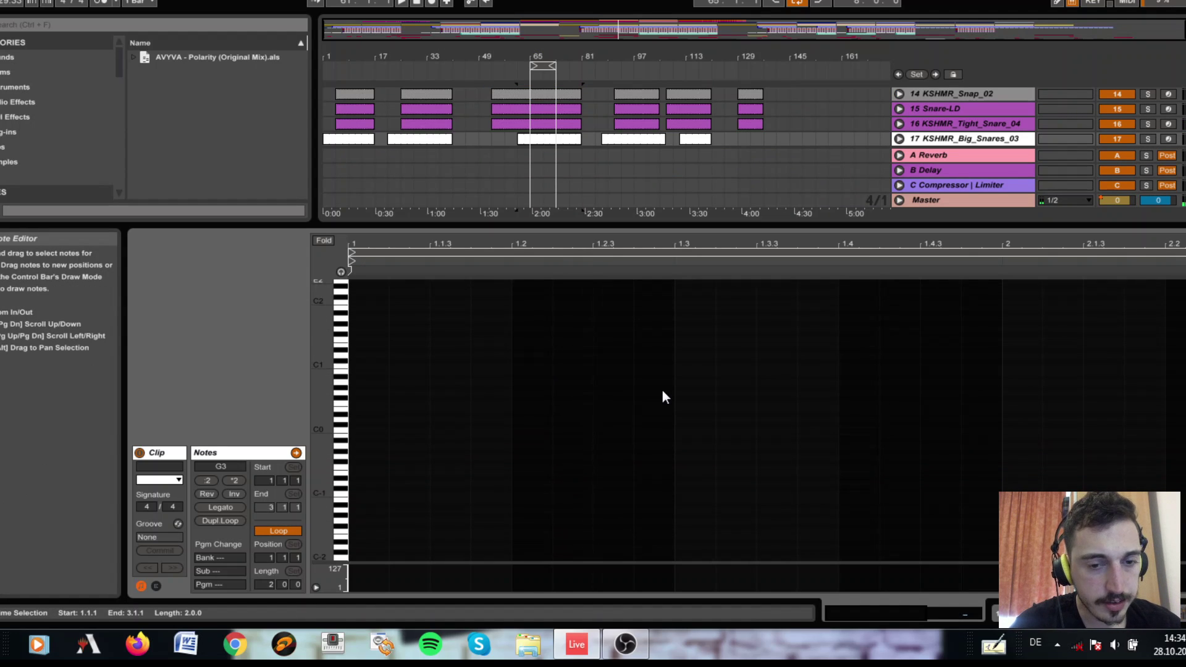
{"action": "scroll", "coordinate": [663, 392], "scroll_direction": "down", "scroll_amount": 2}
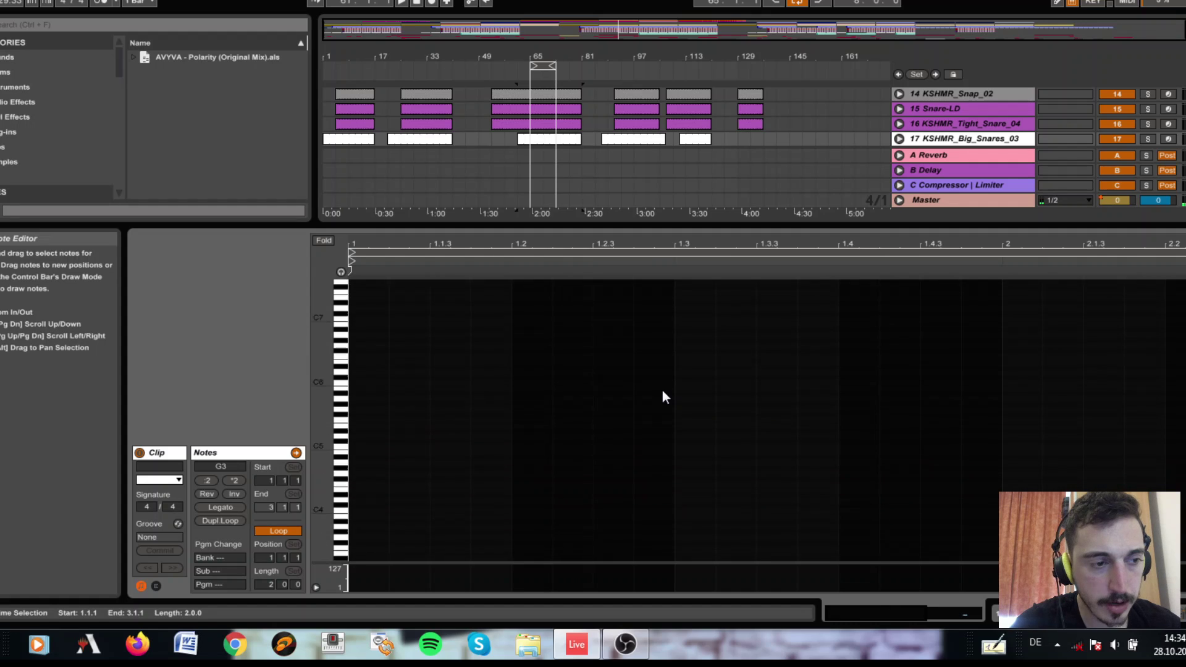
{"action": "scroll", "coordinate": [663, 391], "scroll_direction": "up", "scroll_amount": 3}
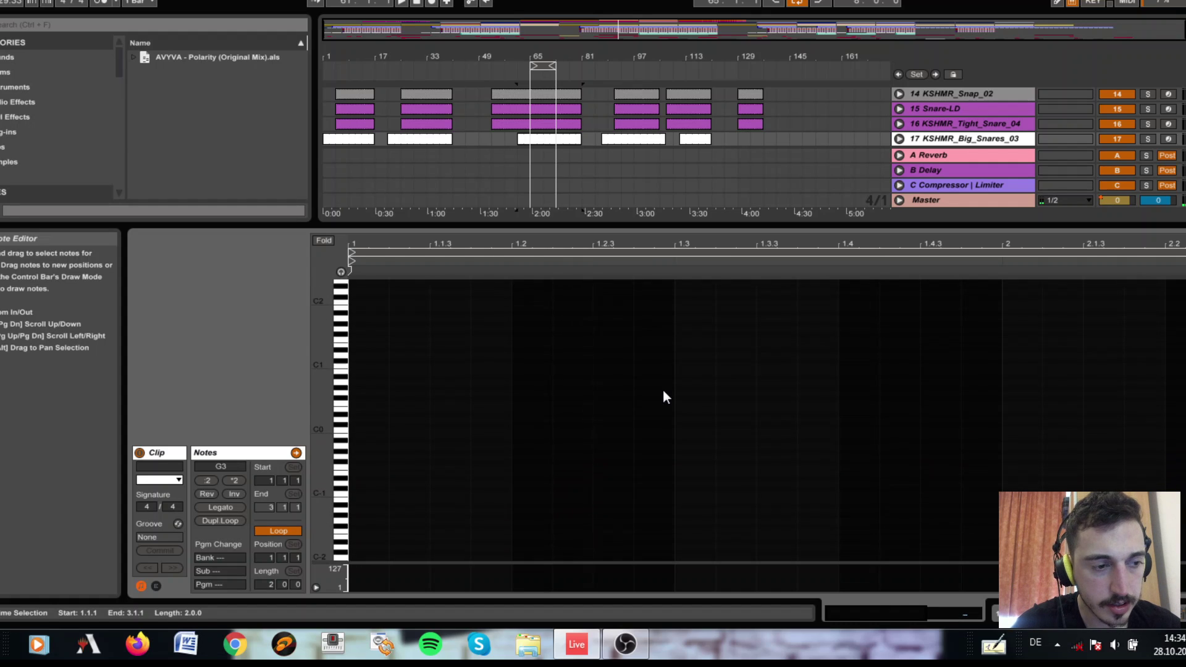
{"action": "scroll", "coordinate": [665, 393], "scroll_direction": "down", "scroll_amount": 4}
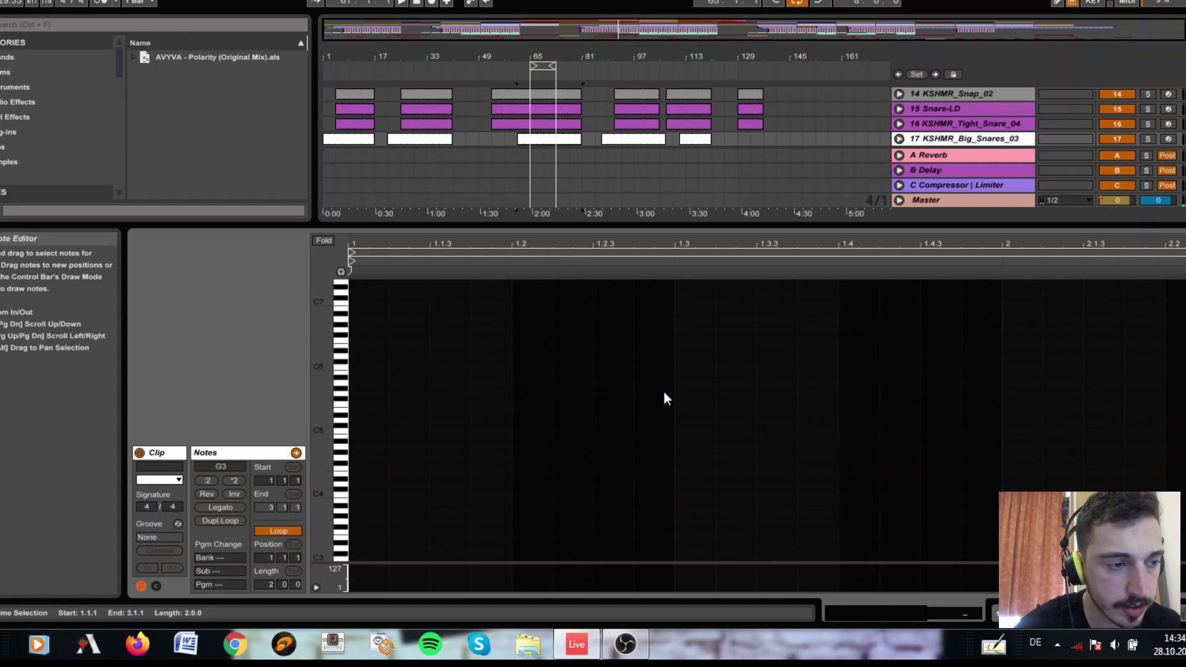
{"action": "left_click", "coordinate": [556, 142]}
{"action": "scroll", "coordinate": [658, 454], "scroll_direction": "up", "scroll_amount": 15}
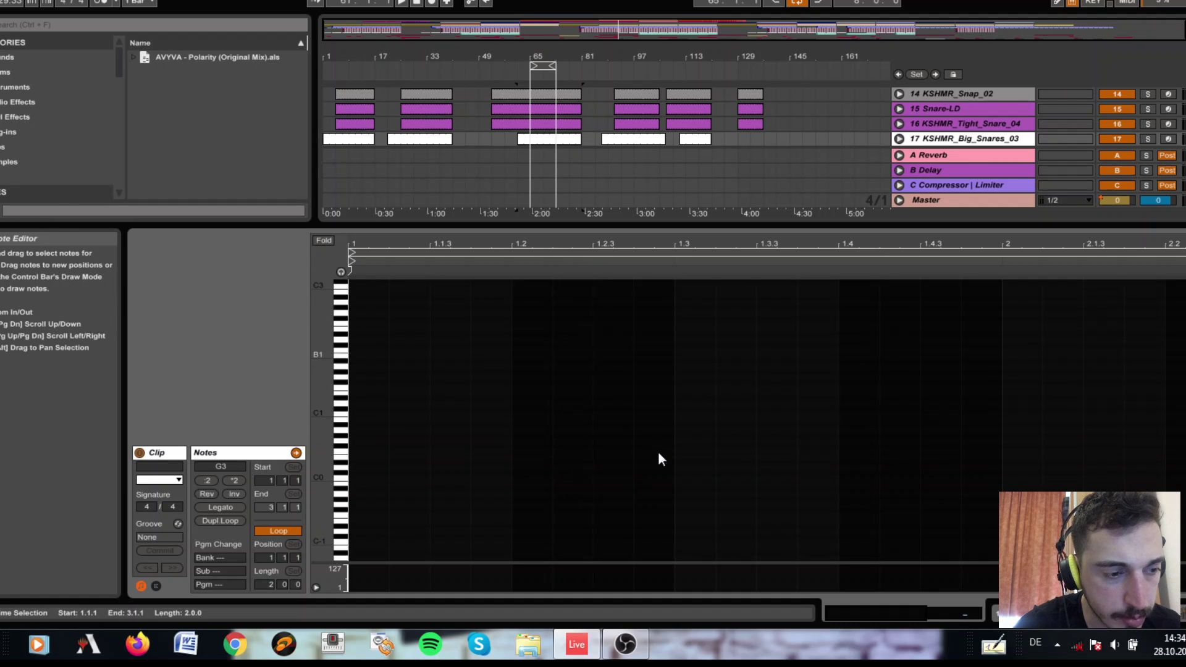
{"action": "scroll", "coordinate": [660, 454], "scroll_direction": "up", "scroll_amount": 2}
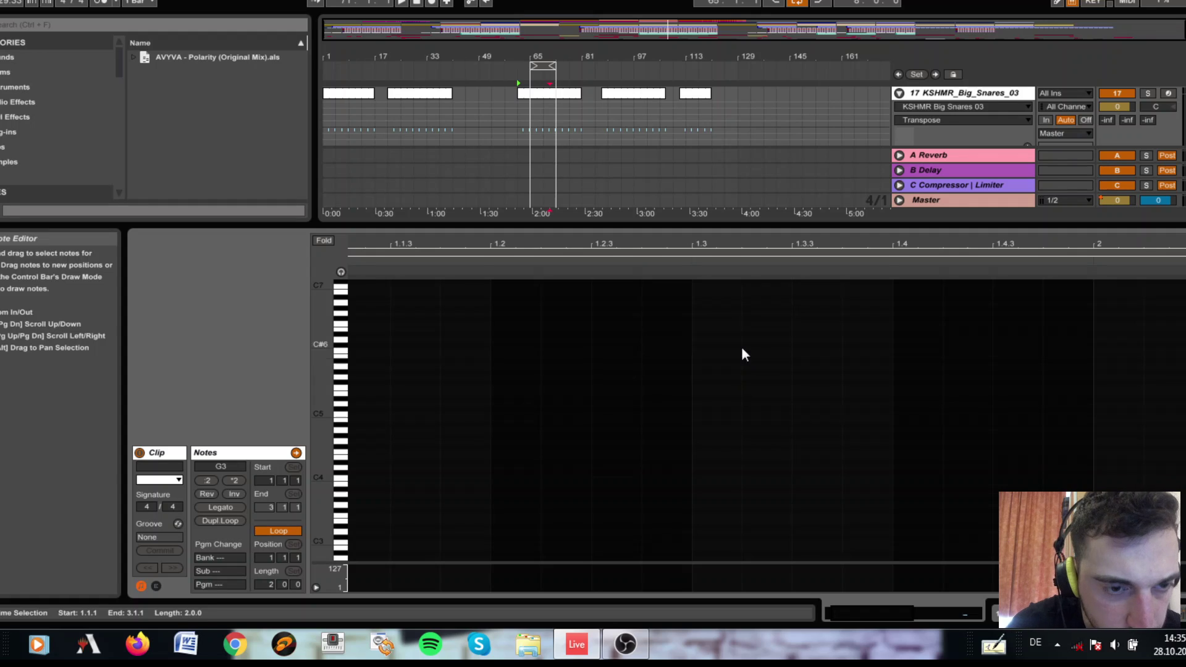
{"action": "left_click", "coordinate": [803, 242]}
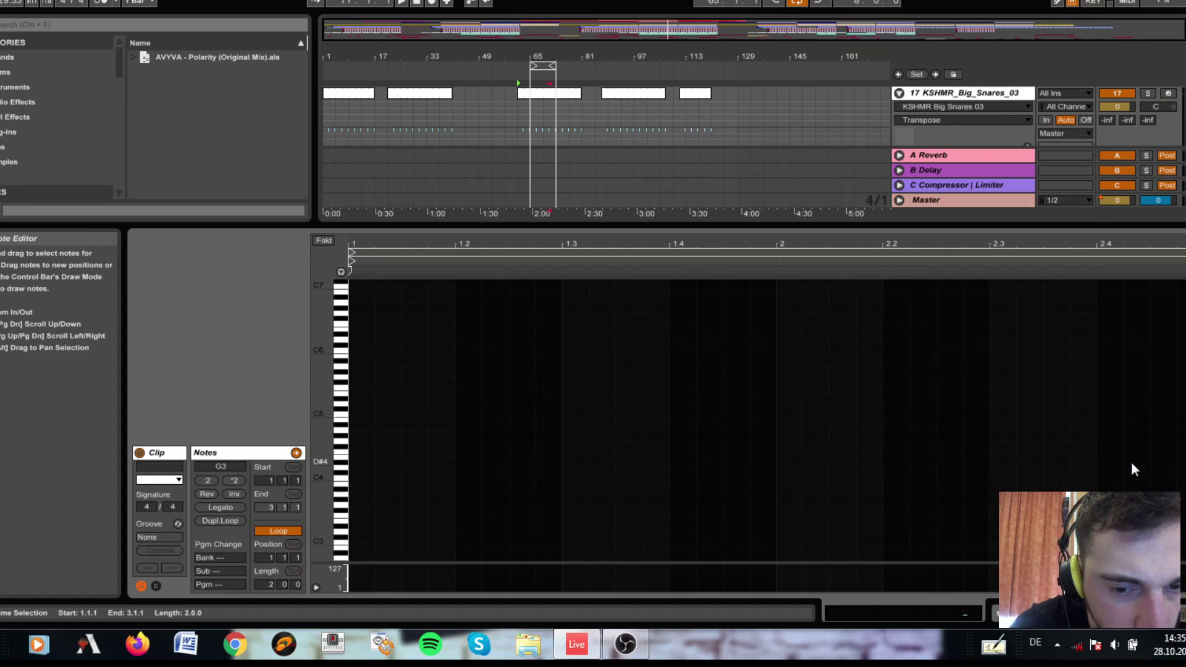
{"action": "left_click", "coordinate": [1110, 474]}
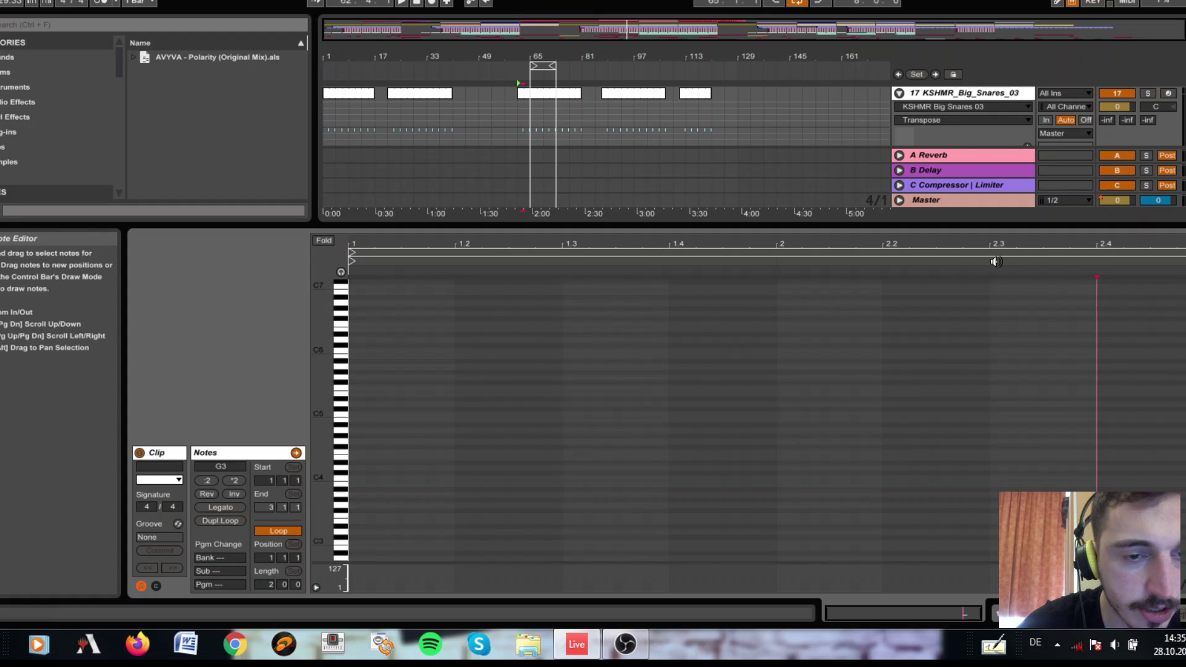
Solo only the 17 KSHMR_Big_Snares_03 track, play it from bar 61 and follow its clip in the note editor.
{"action": "double_click", "coordinate": [956, 224]}
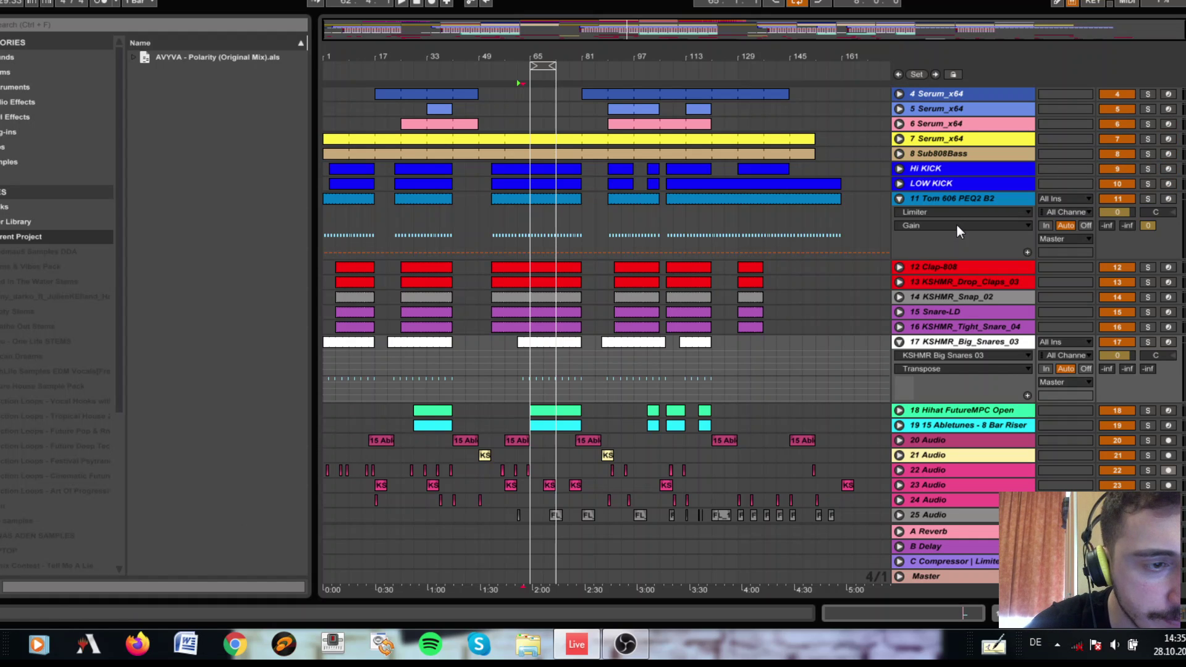
{"action": "scroll", "coordinate": [855, 282], "scroll_direction": "up", "scroll_amount": 2}
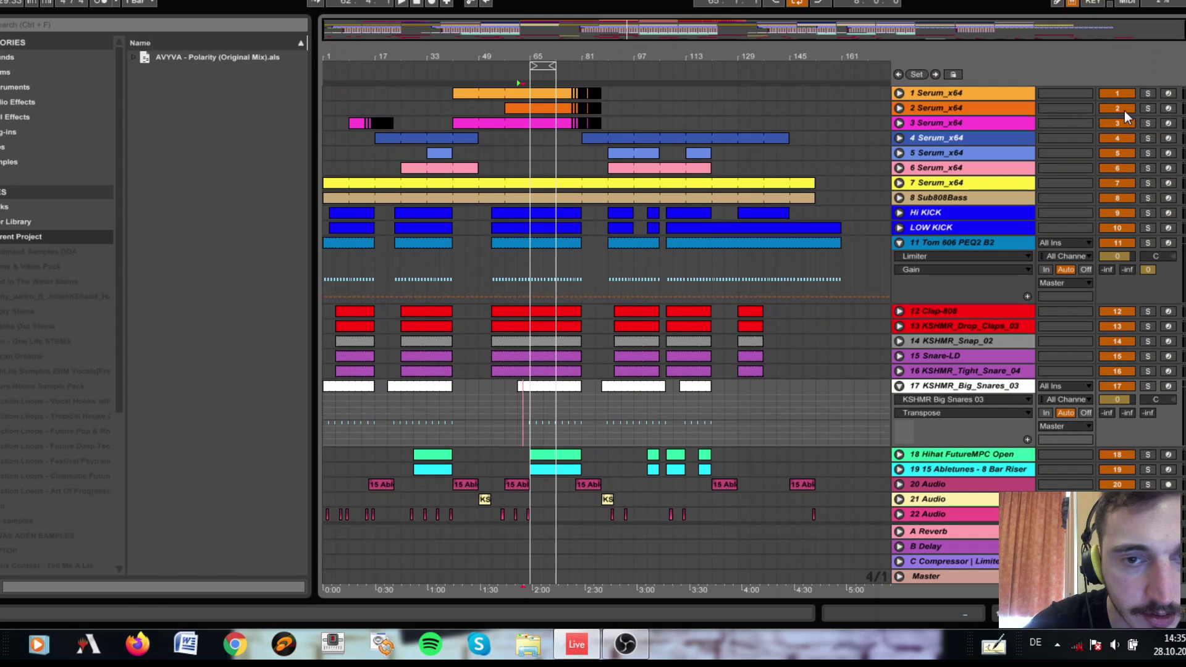
{"action": "left_click", "coordinate": [1150, 108]}
{"action": "scroll", "coordinate": [1119, 323], "scroll_direction": "down", "scroll_amount": 3}
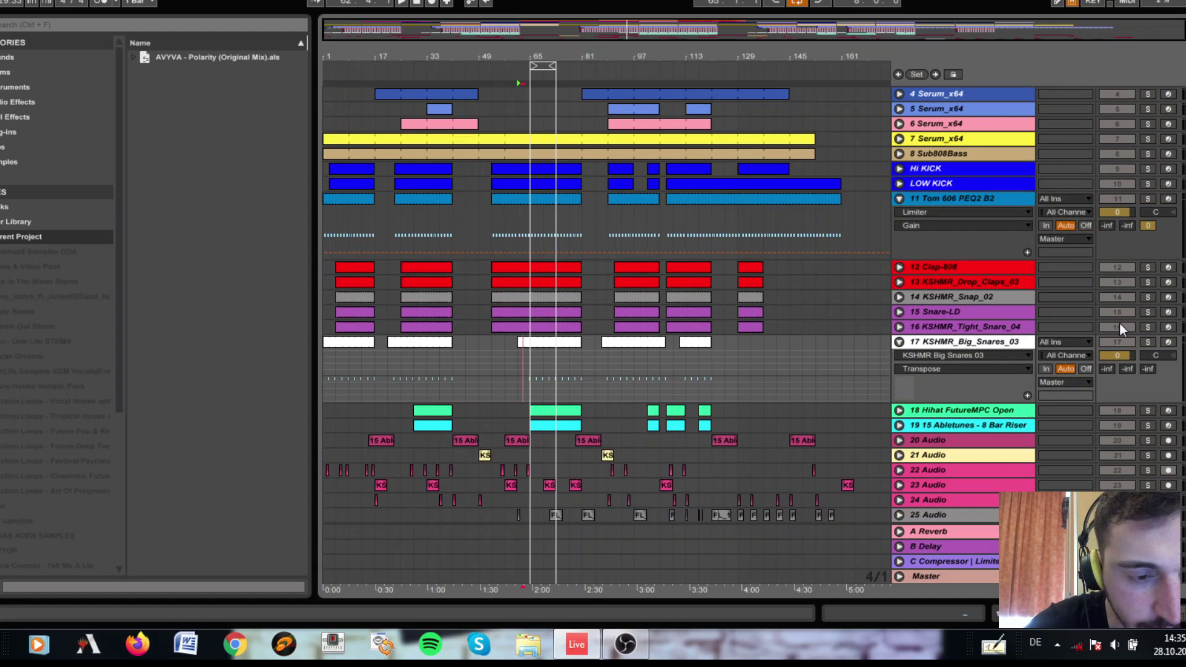
{"action": "left_click", "coordinate": [1150, 344]}
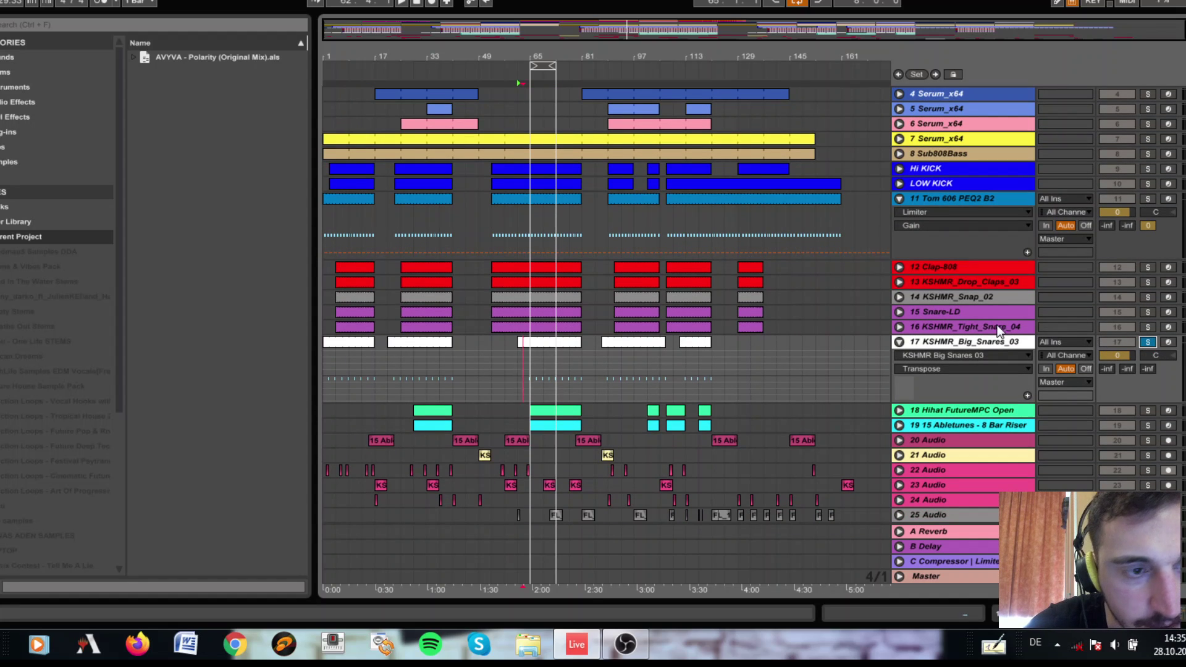
{"action": "key", "text": "space"}
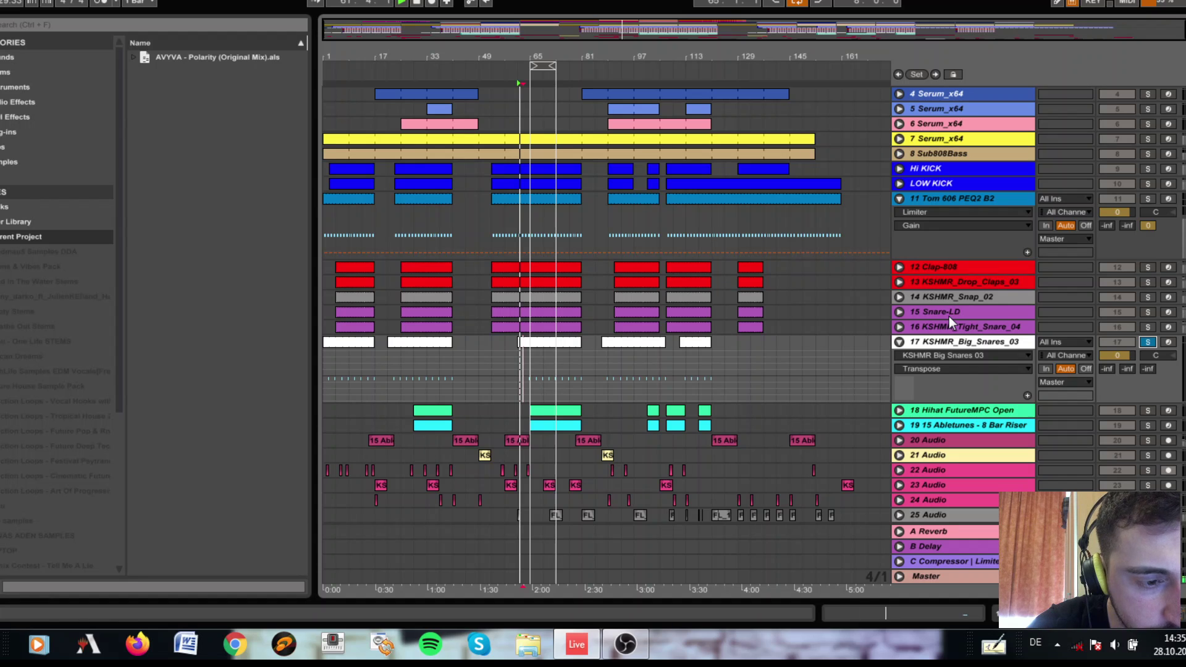
{"action": "double_click", "coordinate": [533, 343]}
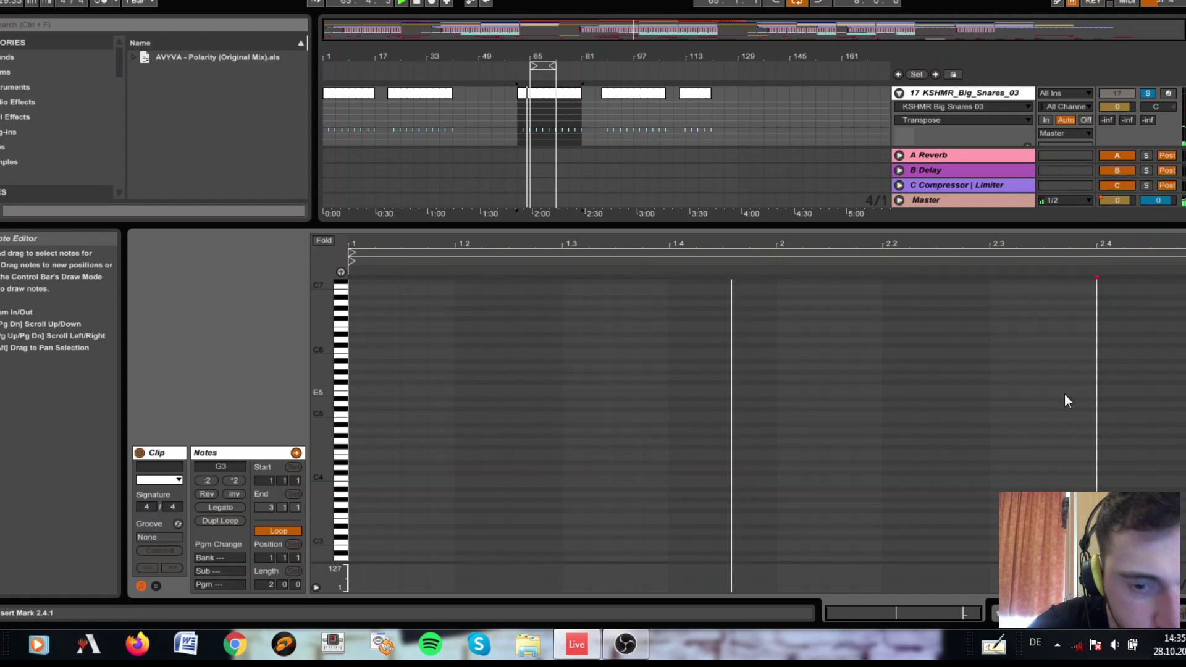
{"action": "left_click", "coordinate": [1124, 382]}
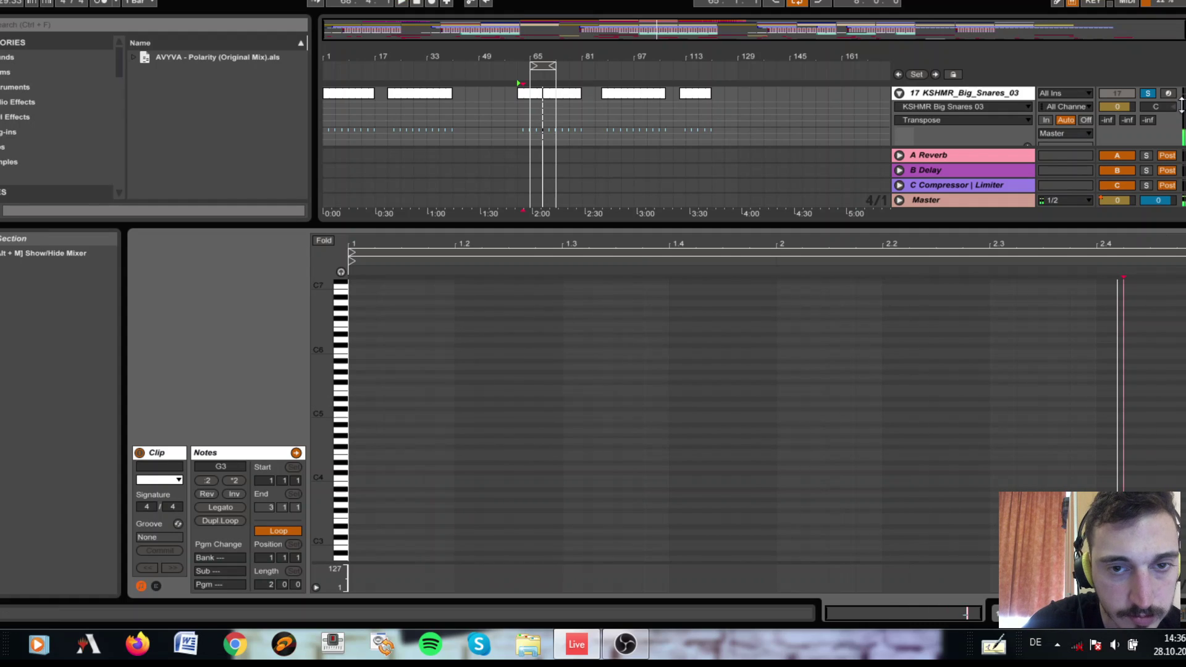
Show the device chain of the 17 KSHMR_Big_Snares_03 track and play it soloed from bar 62.
{"action": "left_click", "coordinate": [1148, 93]}
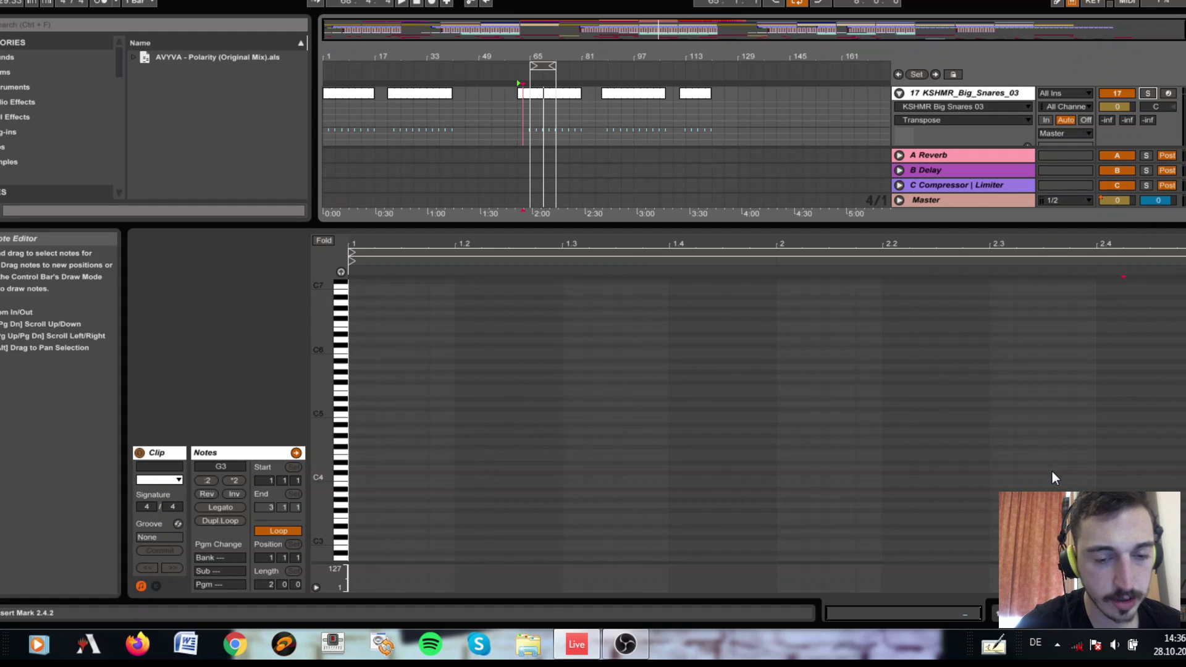
{"action": "key", "text": "Tab"}
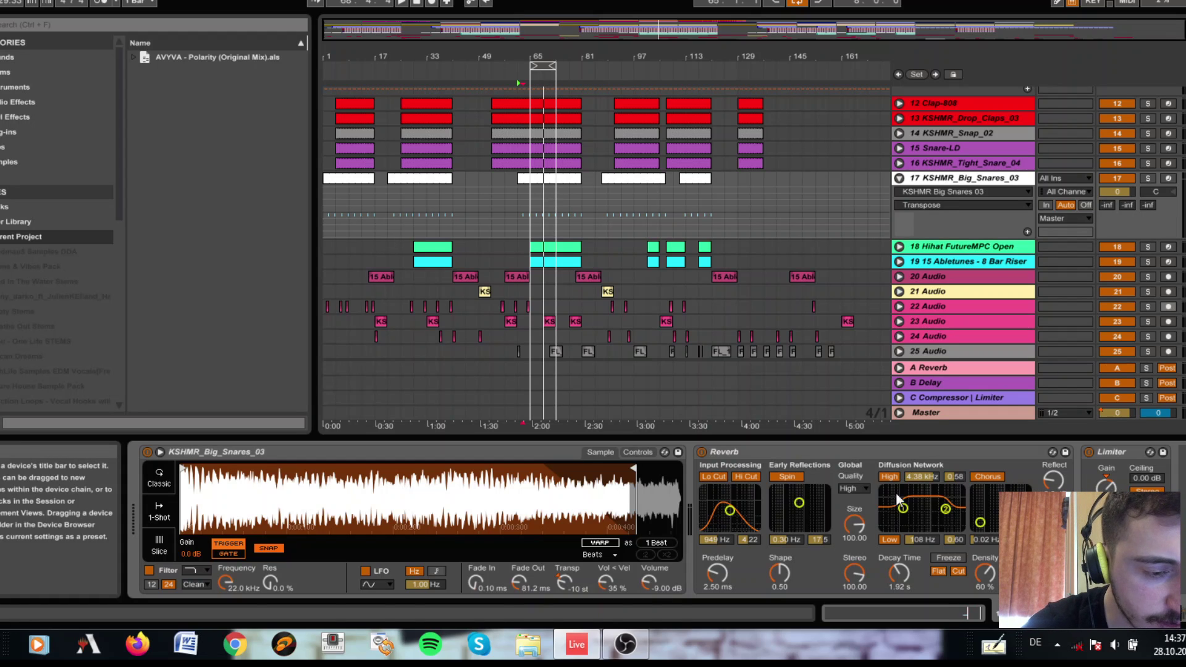
{"action": "left_click", "coordinate": [1148, 178]}
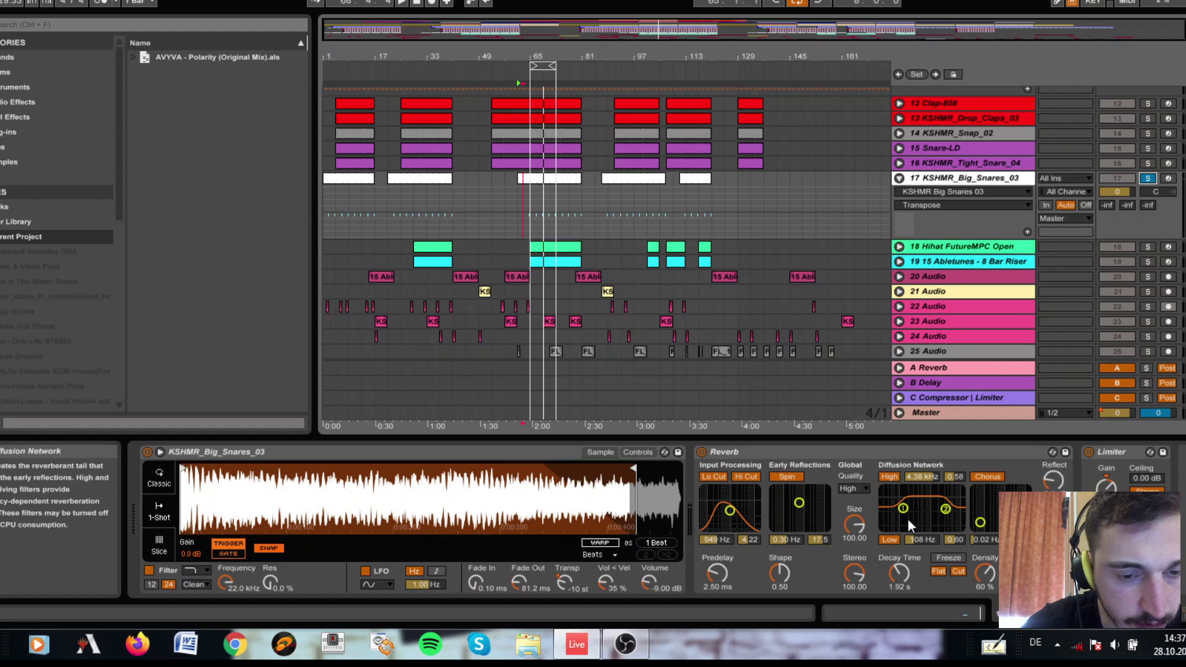
{"action": "left_click", "coordinate": [518, 365]}
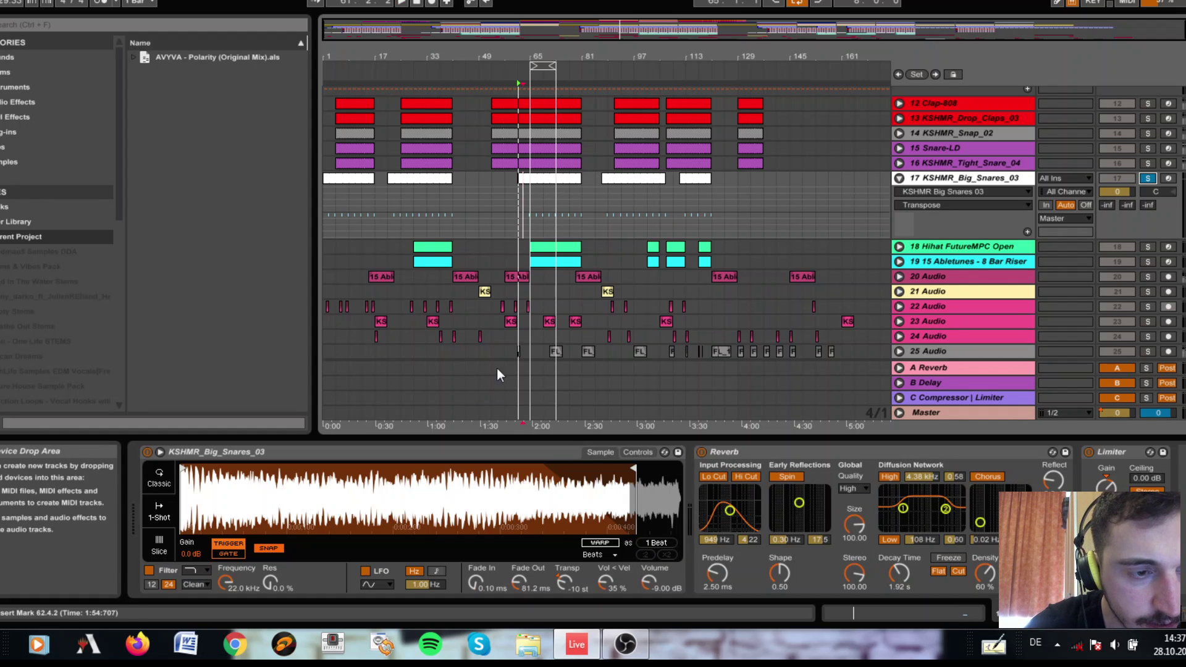
{"action": "left_click", "coordinate": [529, 210]}
{"action": "key", "text": "space"}
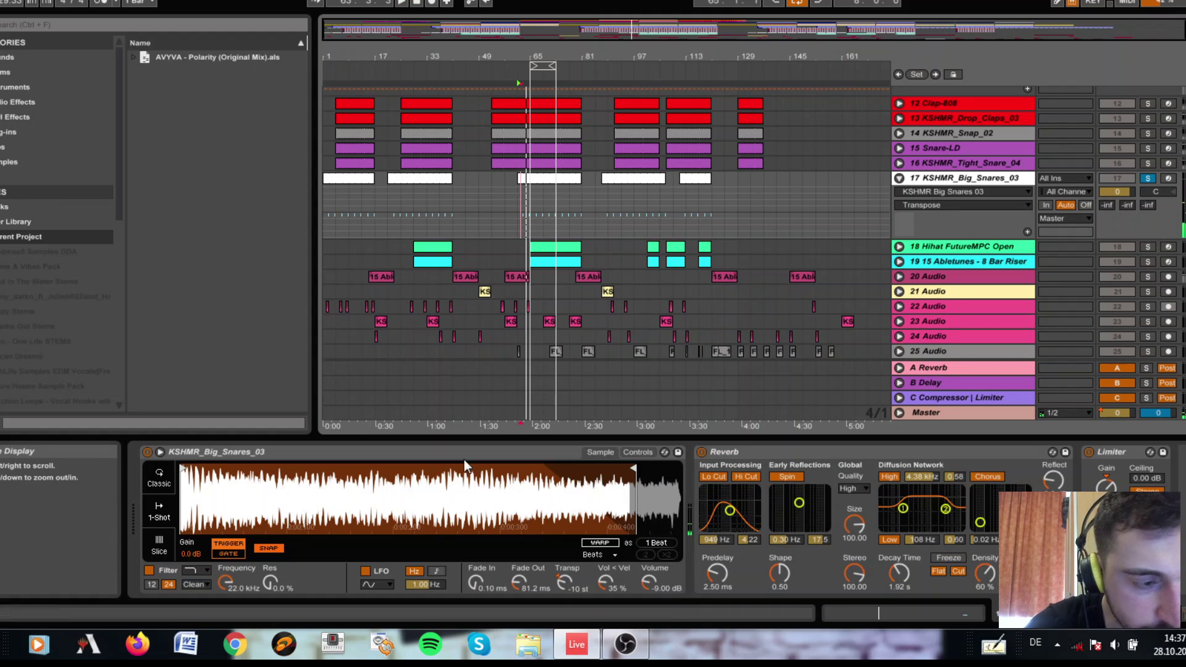
Switch the KSHMR_Big_Snares_03 sampler and its Reverb off and back on, playing the soloed track to compare the sound.
{"action": "left_click", "coordinate": [146, 450]}
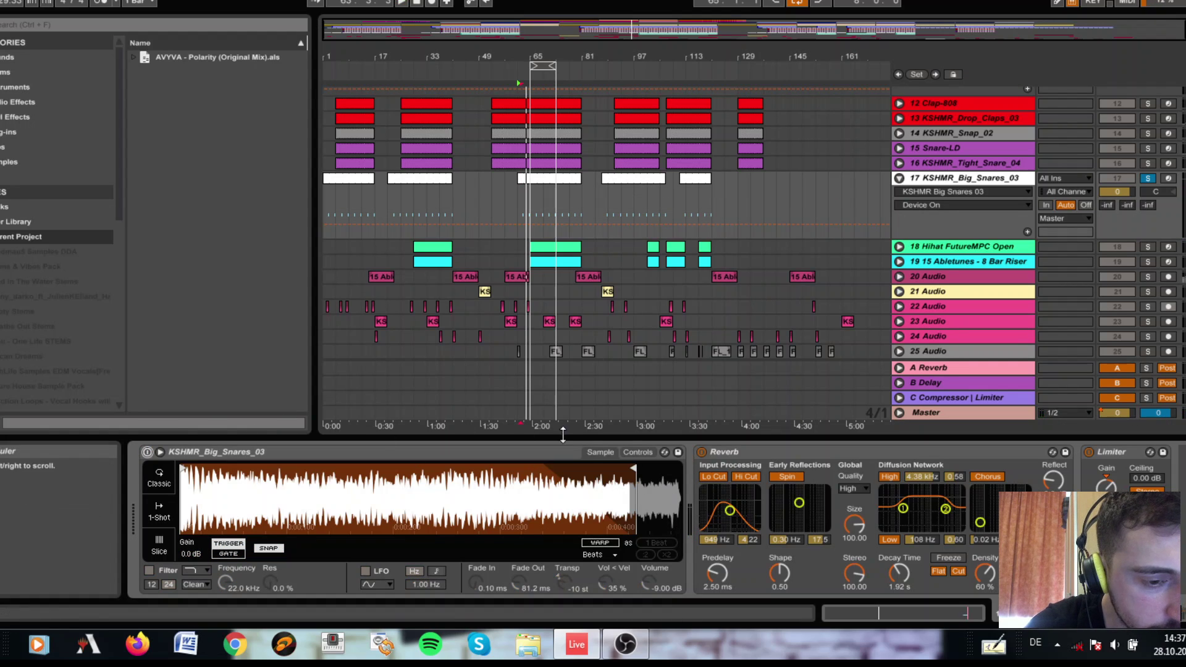
{"action": "left_click", "coordinate": [699, 453]}
{"action": "key", "text": "space"}
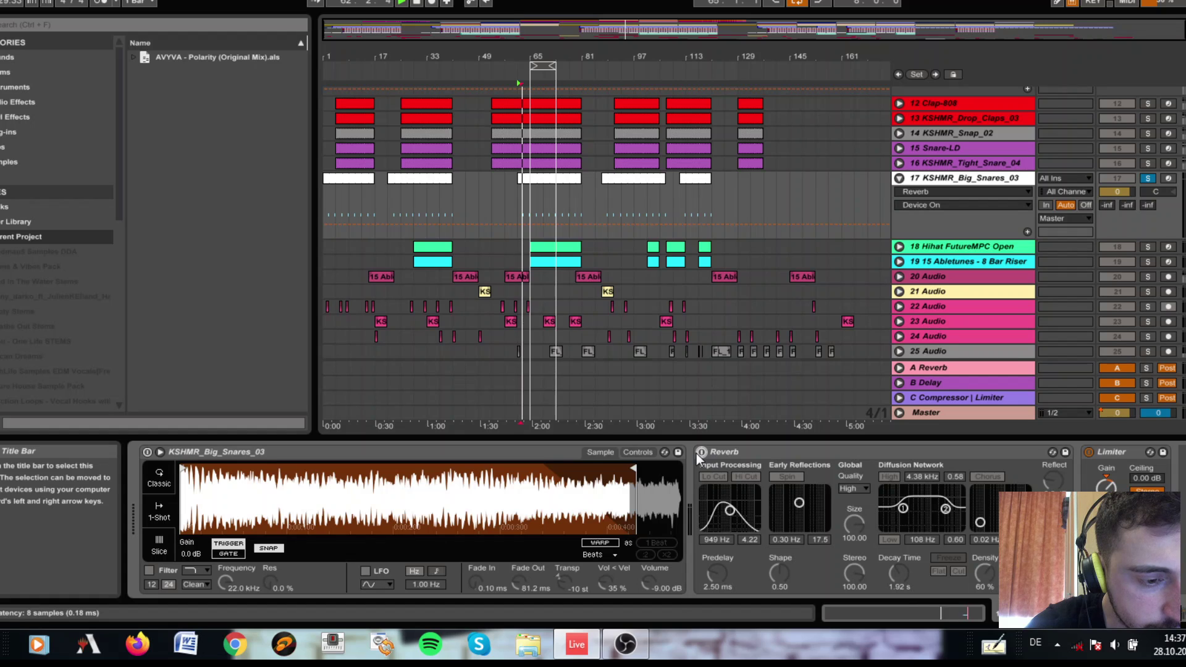
{"action": "left_click", "coordinate": [701, 452]}
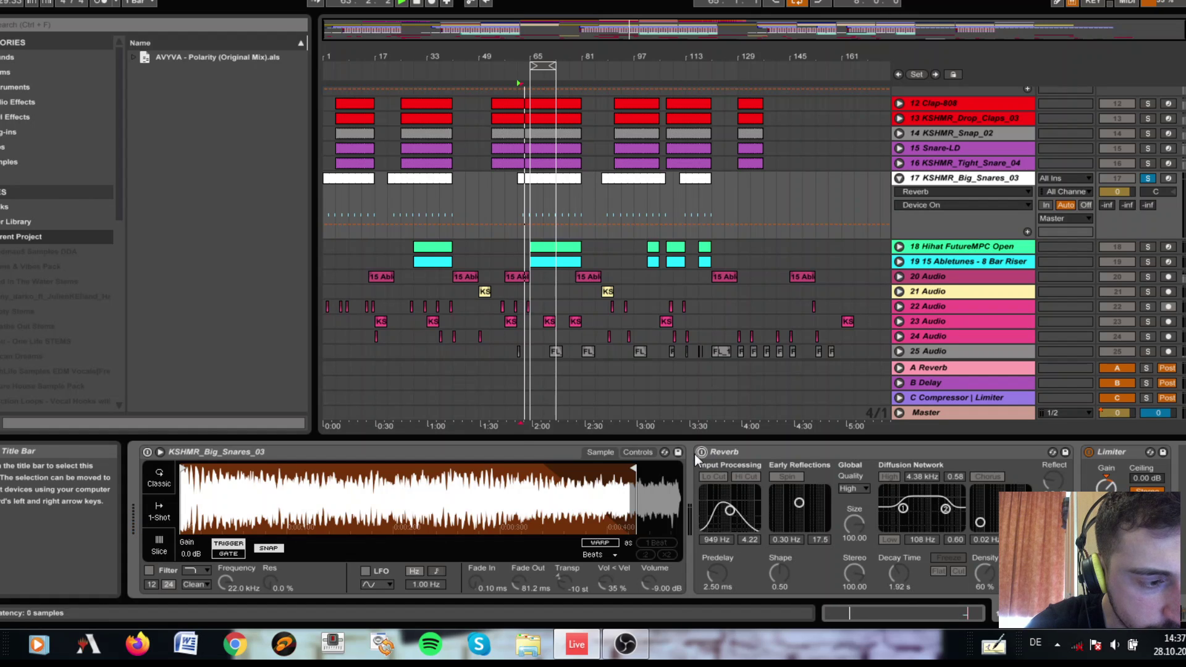
{"action": "left_click", "coordinate": [147, 451]}
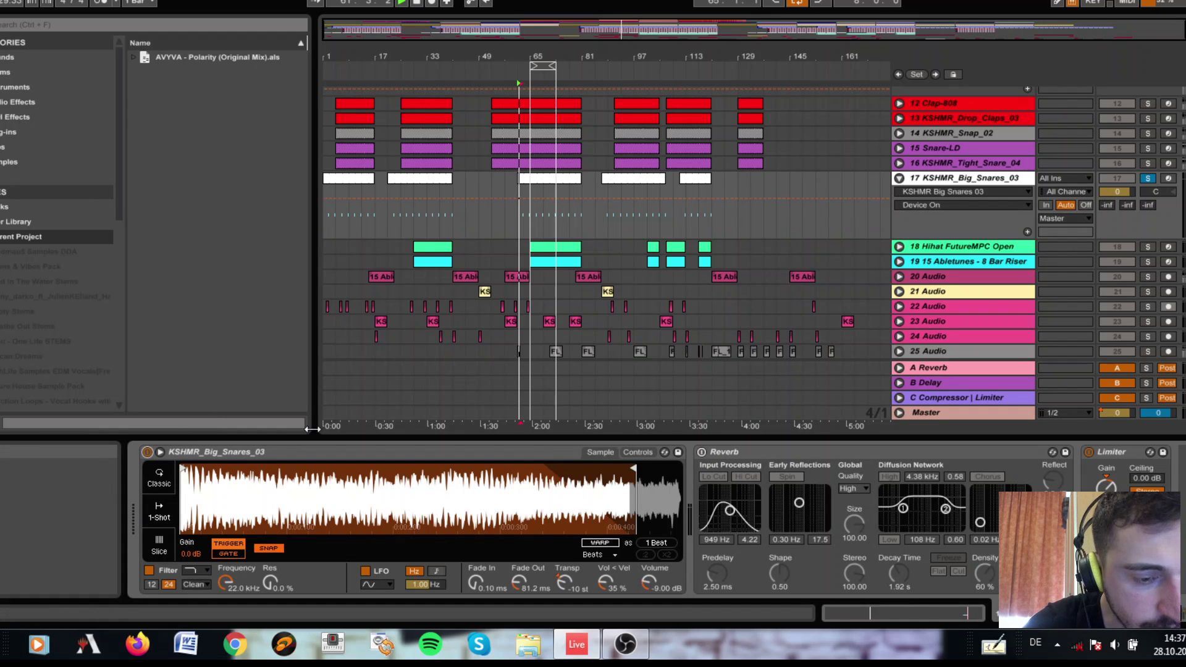
{"action": "left_click", "coordinate": [702, 452]}
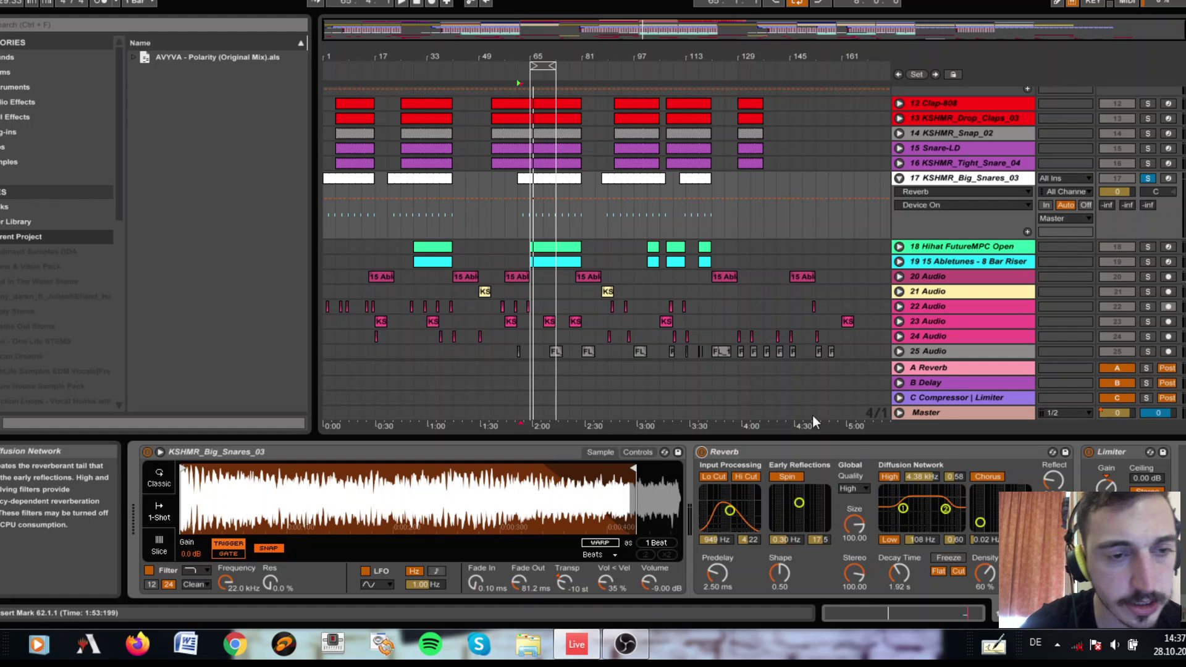
Fold the 11 Tom 606 PEQ2 B2 track, unfold 3 Serum_x64 to show its volume automation, and solo it.
{"action": "scroll", "coordinate": [766, 274], "scroll_direction": "up", "scroll_amount": 5}
{"action": "scroll", "coordinate": [766, 275], "scroll_direction": "up", "scroll_amount": 4}
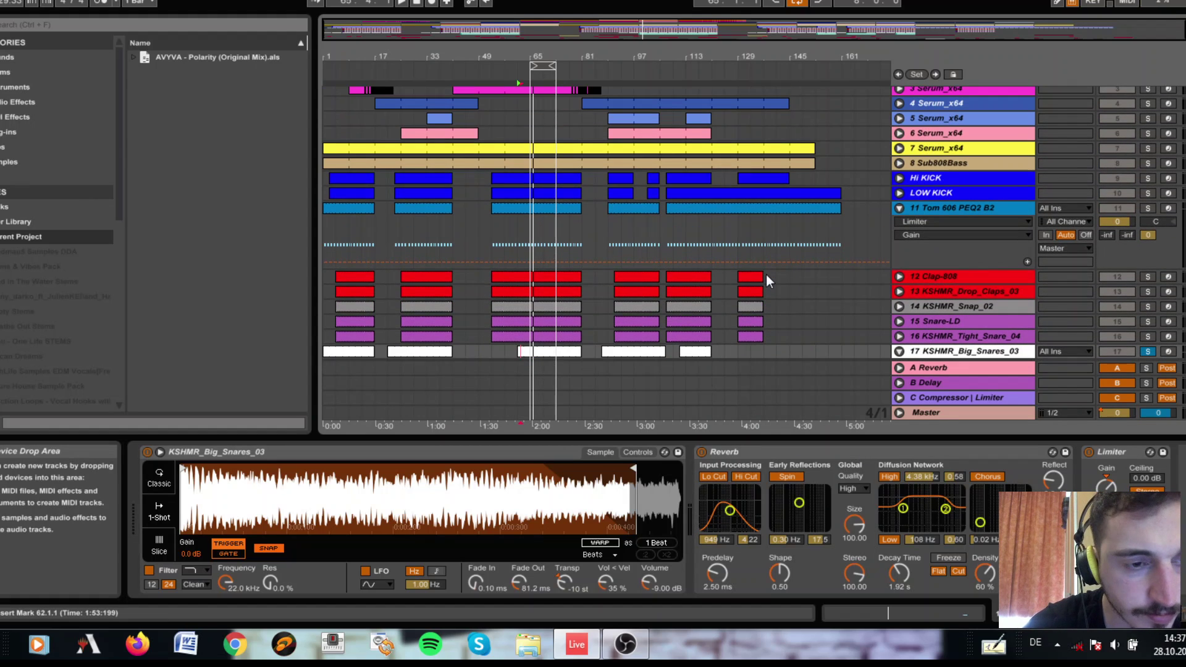
{"action": "scroll", "coordinate": [766, 274], "scroll_direction": "up", "scroll_amount": 2}
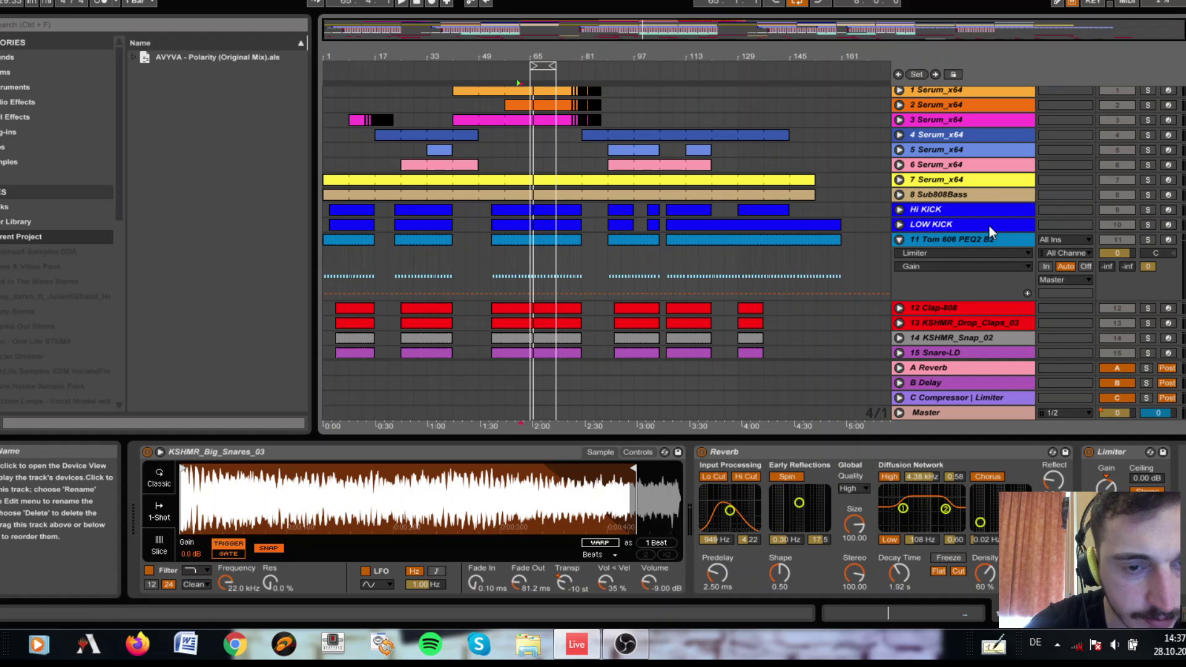
{"action": "left_click", "coordinate": [900, 240]}
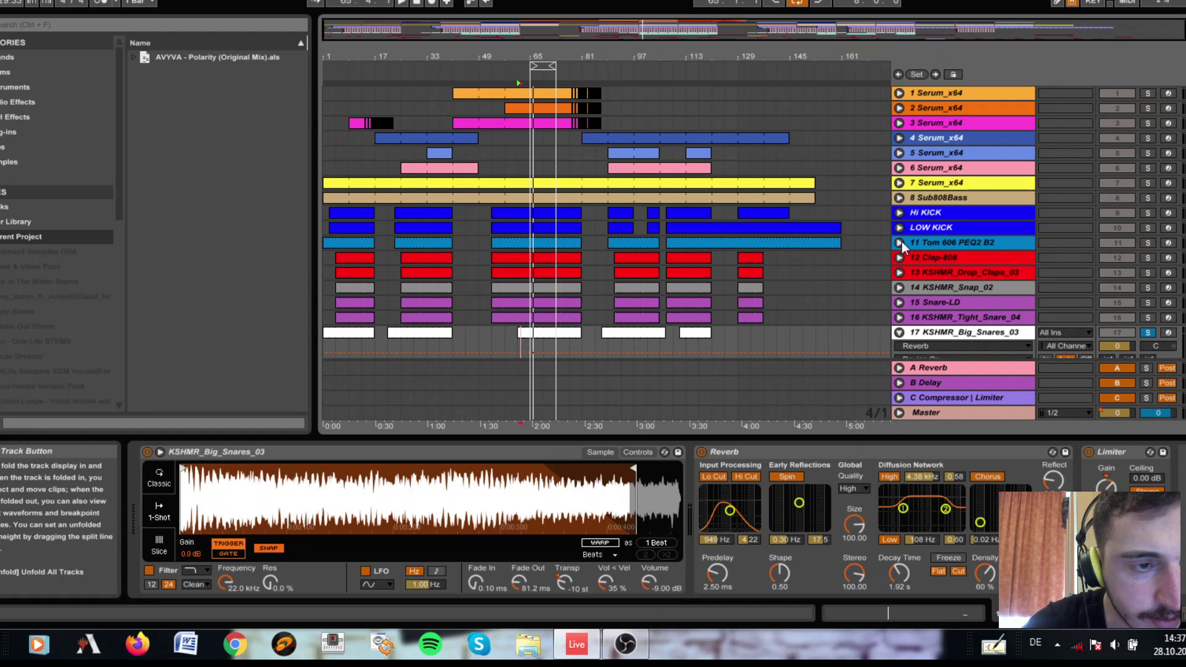
{"action": "left_click", "coordinate": [899, 125]}
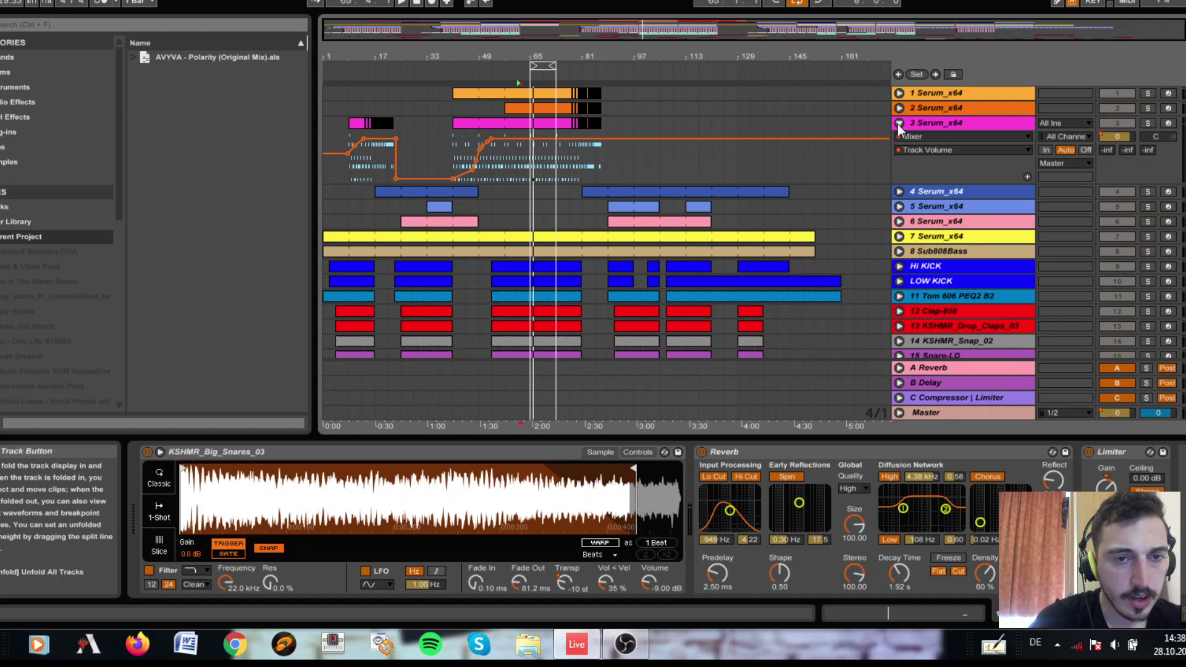
{"action": "left_click", "coordinate": [1147, 123]}
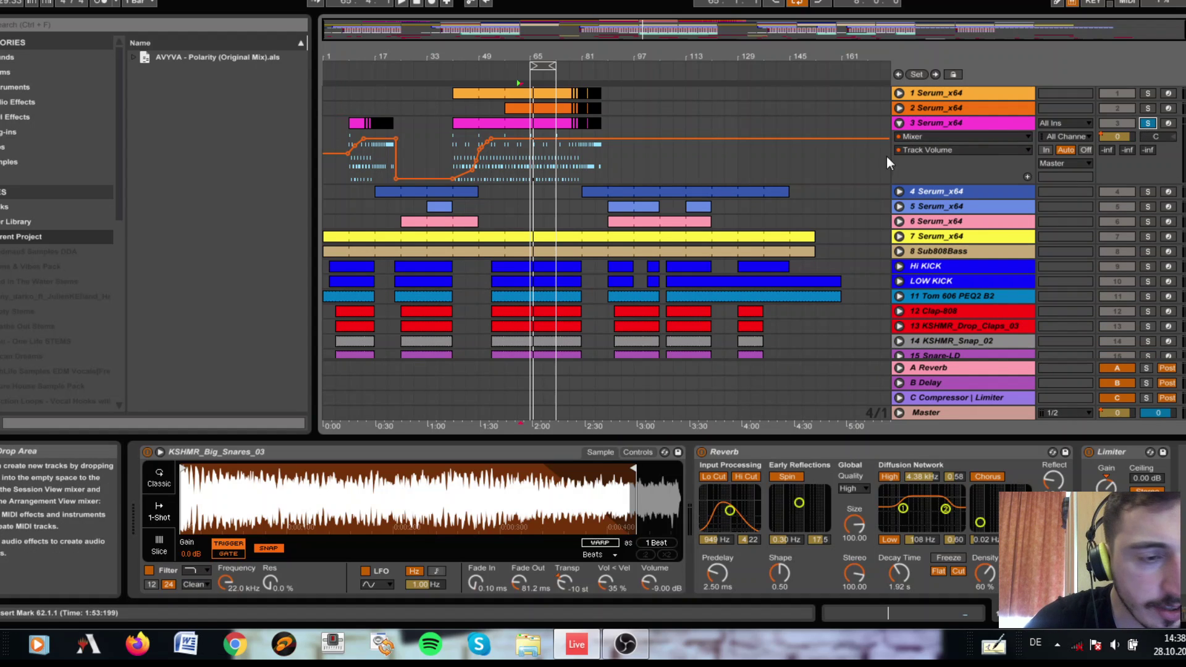
Examine the notes of the 3 Serum_x64 clip across its eight bars and play the soloed track from bar 65.
{"action": "double_click", "coordinate": [550, 127]}
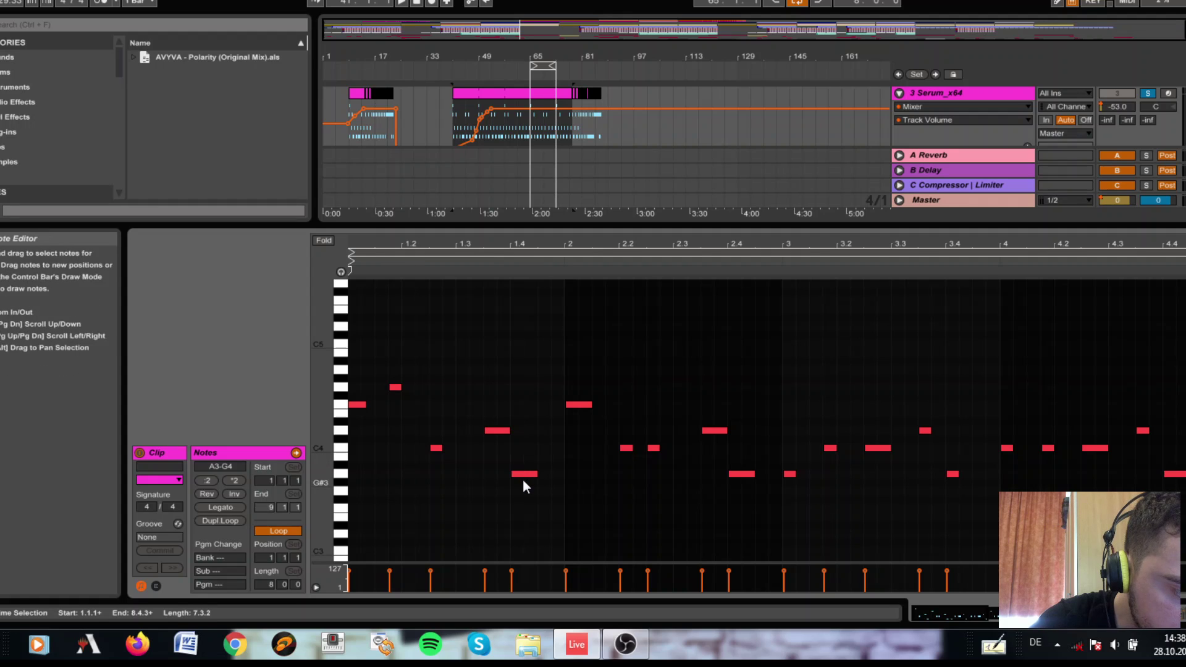
{"action": "left_click", "coordinate": [524, 457]}
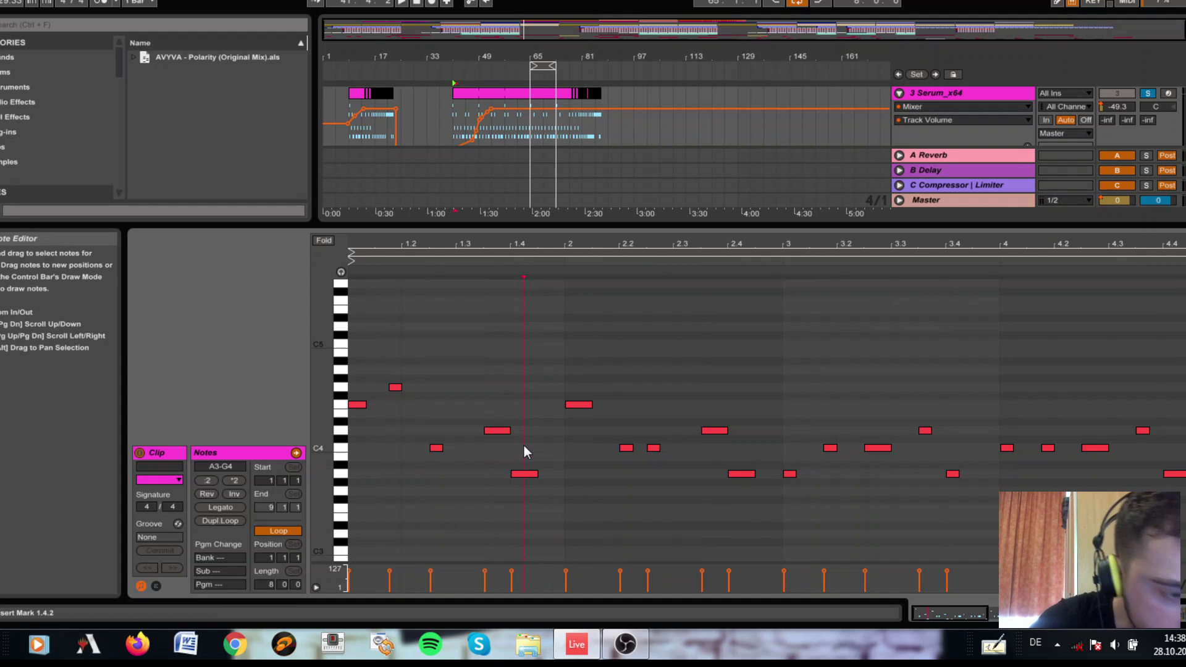
{"action": "left_click_drag", "start_coordinate": [539, 244], "coordinate": [444, 244]}
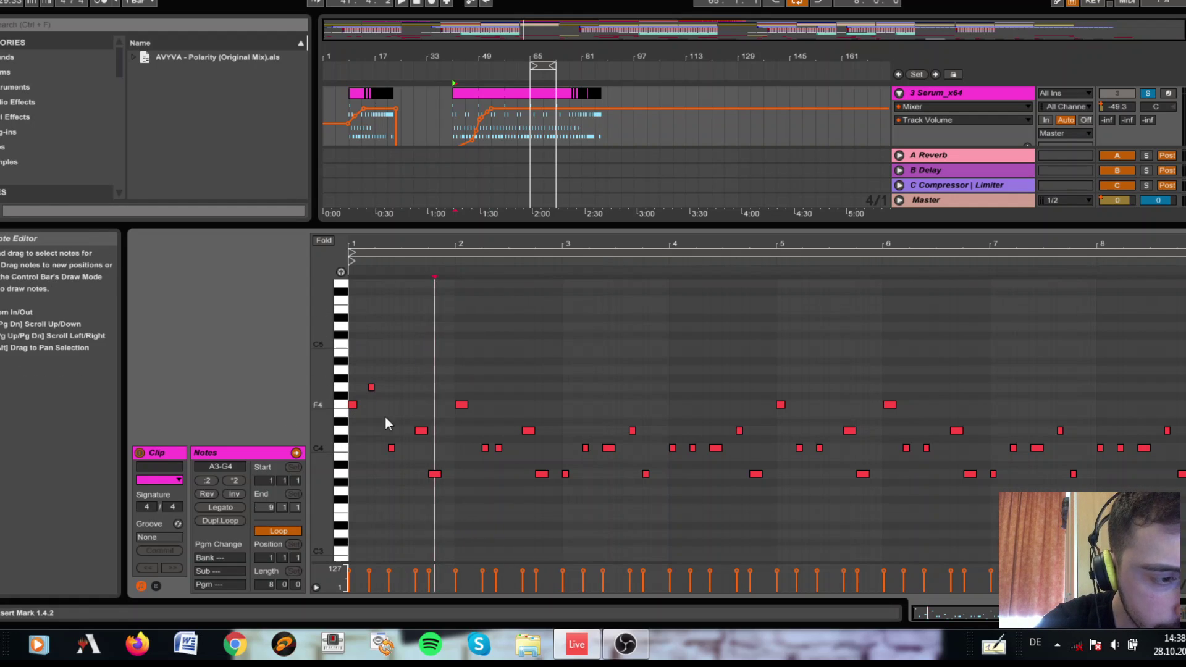
{"action": "left_click", "coordinate": [527, 121]}
{"action": "key", "text": "space"}
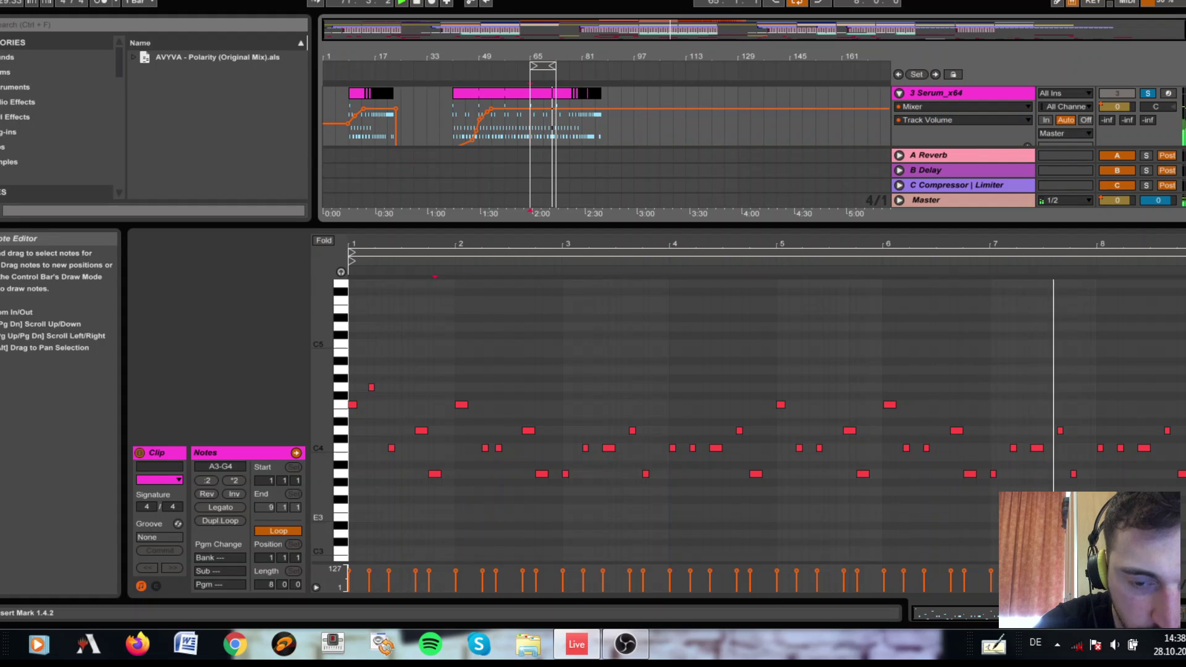
Open the PL Plucked Serum instrument of track 3, view its oscillators and effects, and play the soloed pluck with the delay on.
{"action": "key", "text": "shift+Tab"}
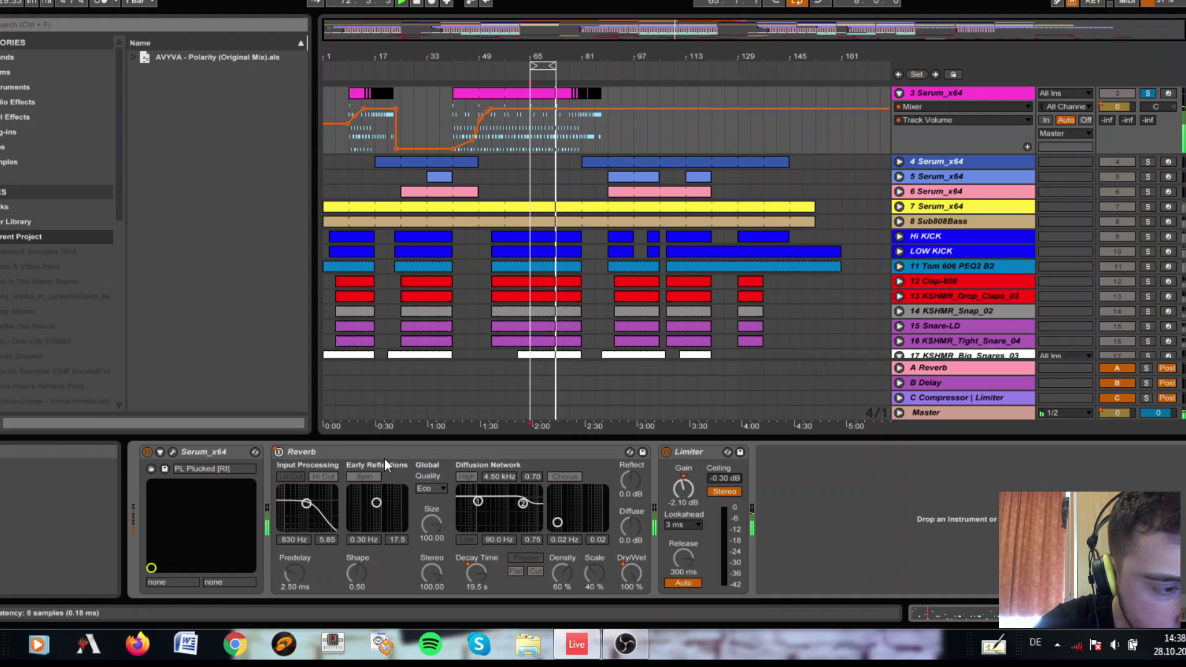
{"action": "left_click", "coordinate": [172, 450]}
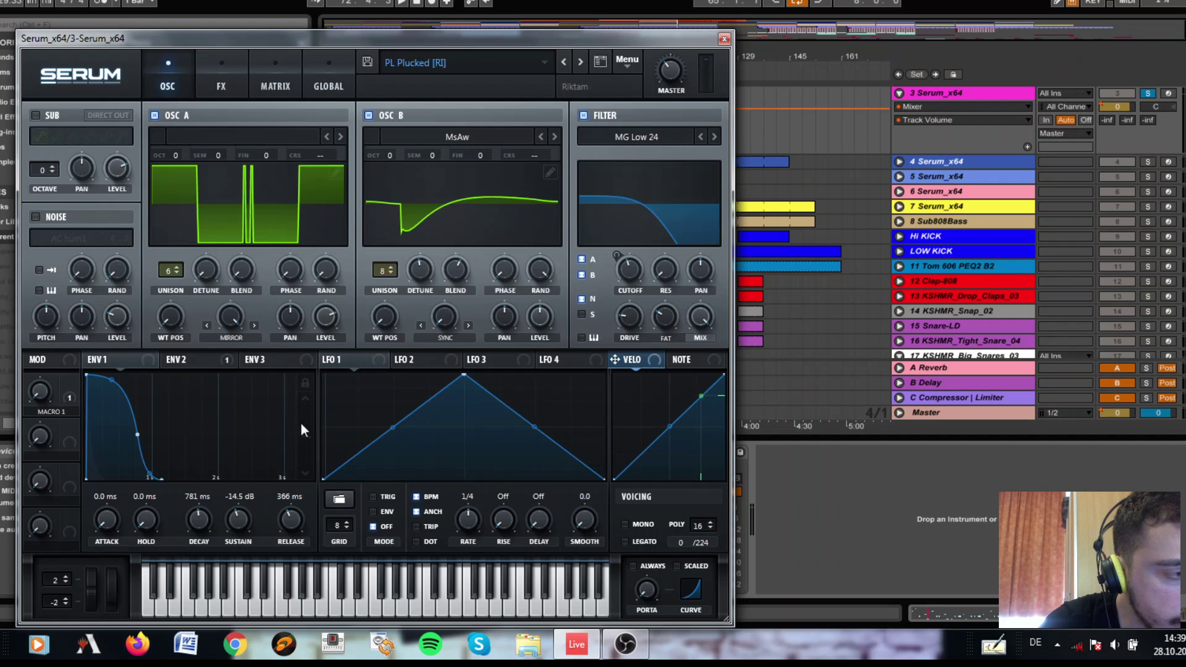
{"action": "left_click", "coordinate": [222, 84]}
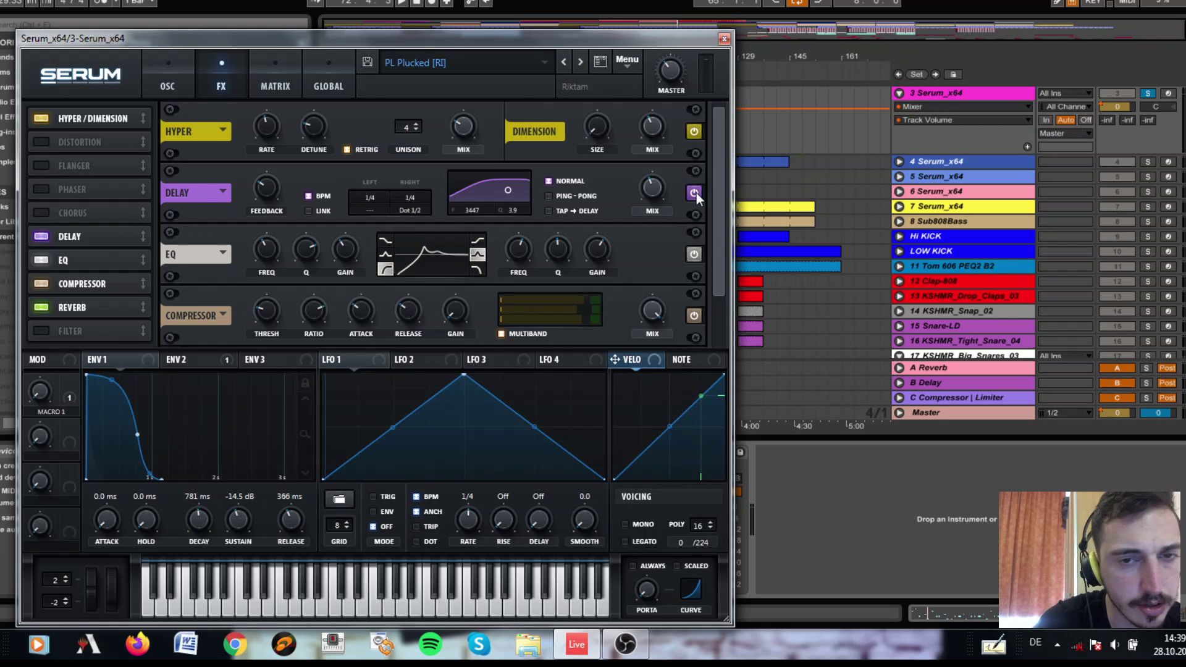
{"action": "key", "text": "space"}
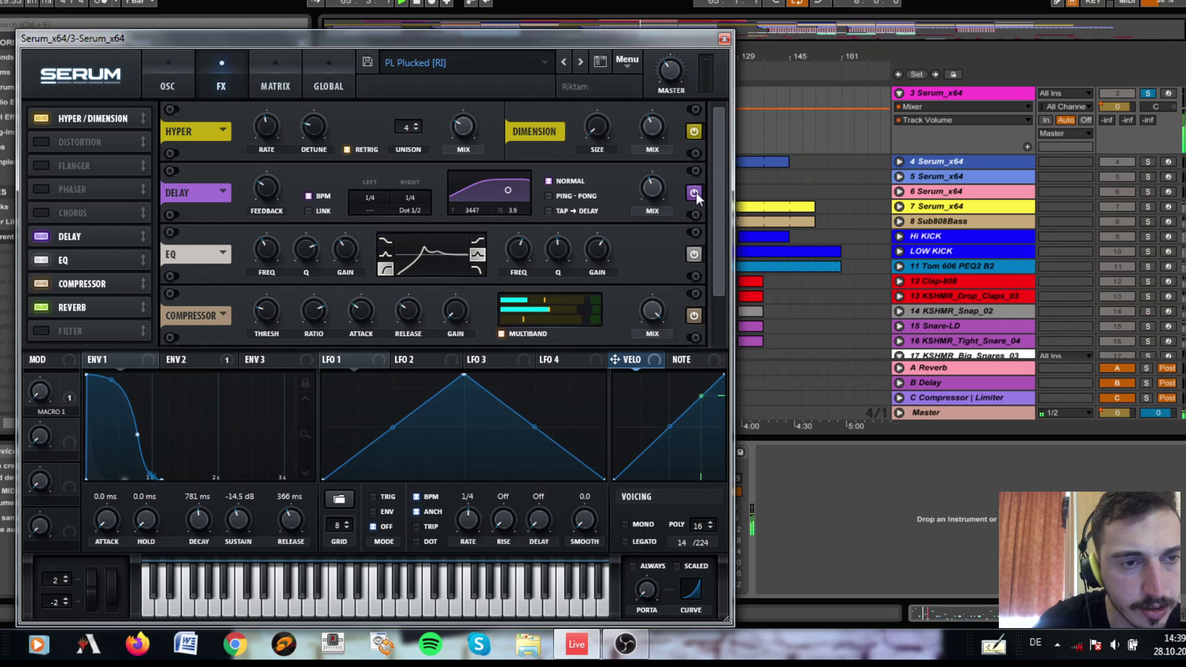
{"action": "key", "text": "space"}
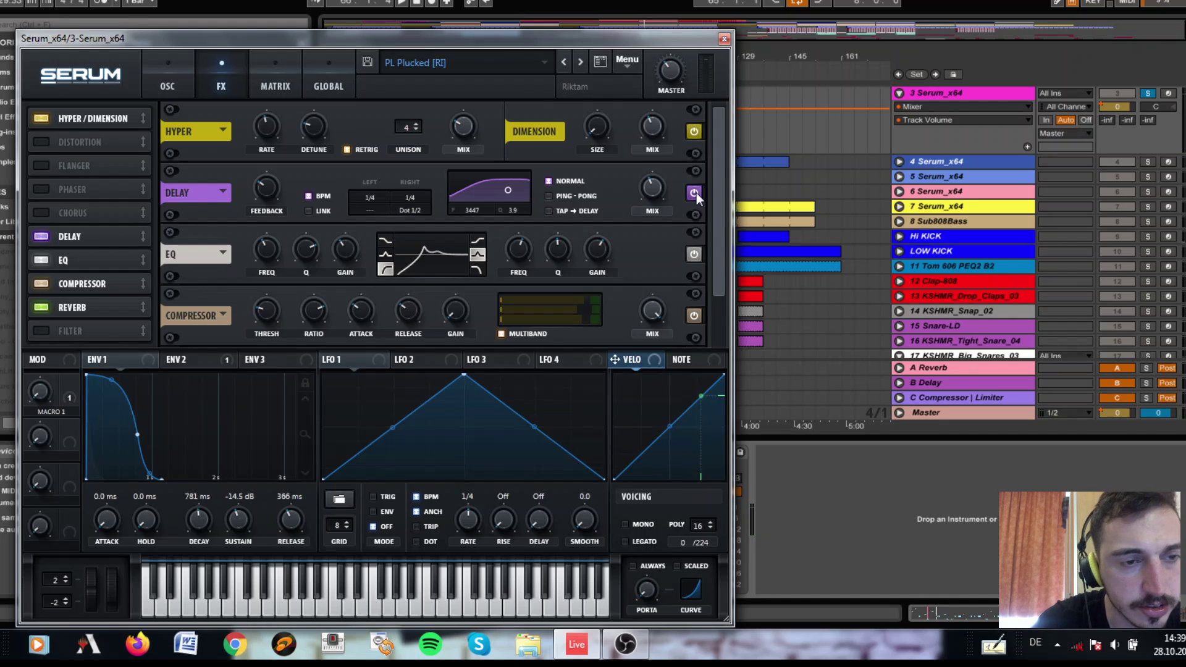
{"action": "key", "text": "space"}
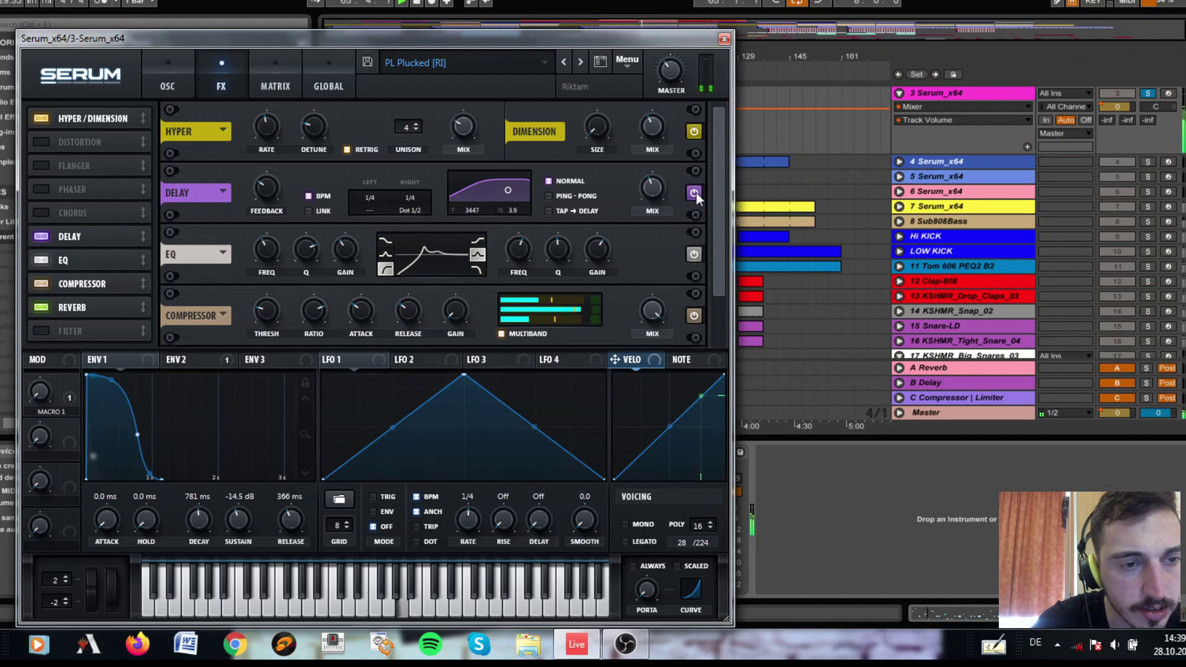
{"action": "key", "text": "space"}
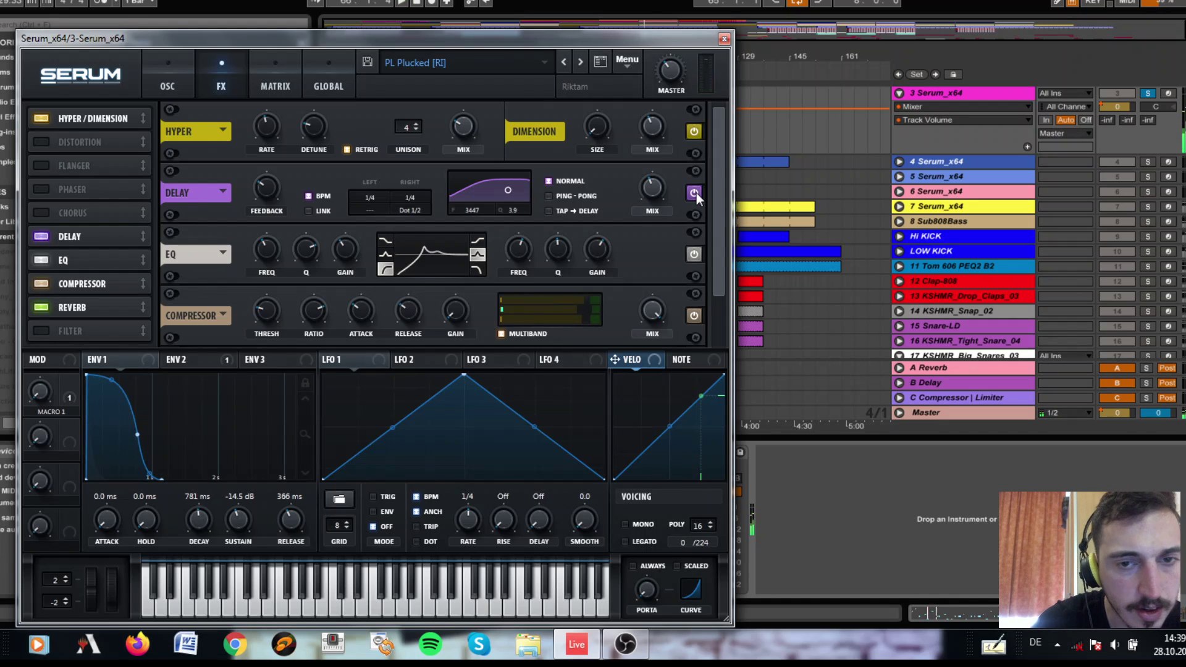
Unsolo 3 Serum_x64, then turn off Serum's delay effect and play the full mix to compare it with and without delay.
{"action": "left_click", "coordinate": [1148, 94]}
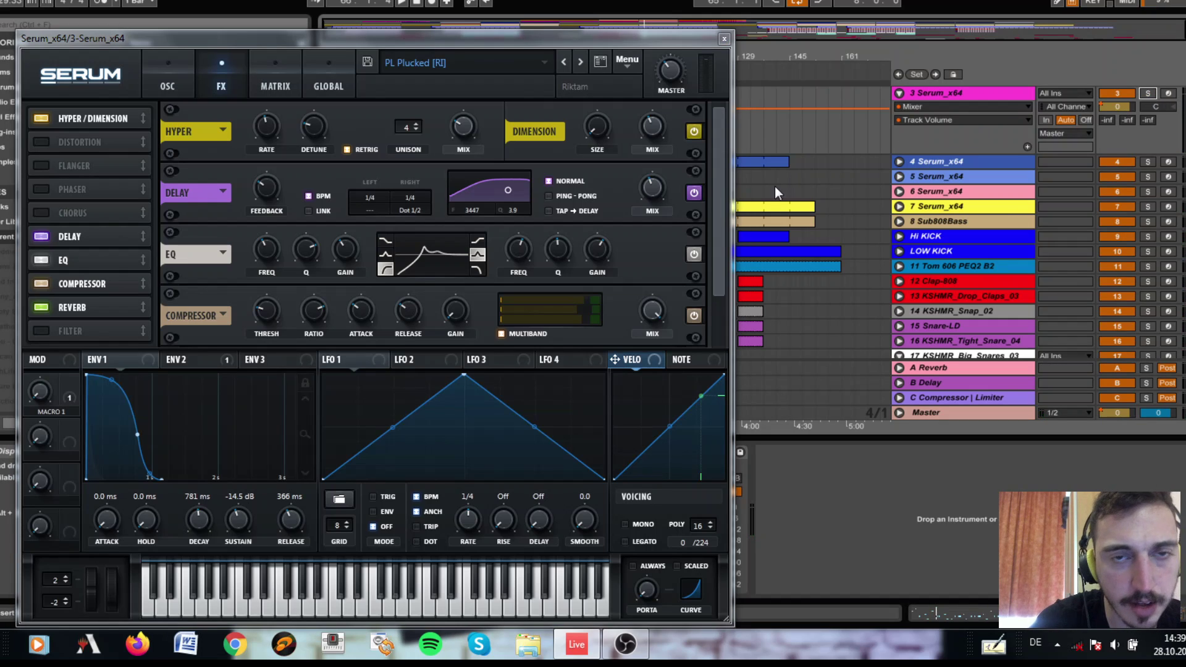
{"action": "key", "text": "space"}
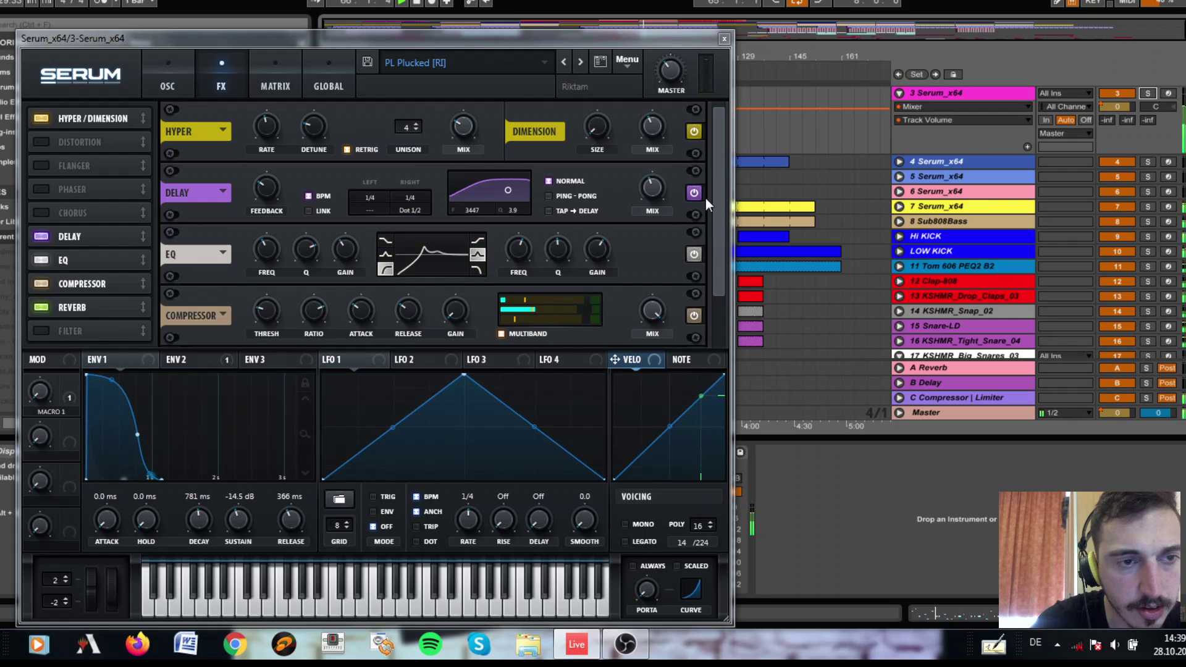
{"action": "key", "text": "space"}
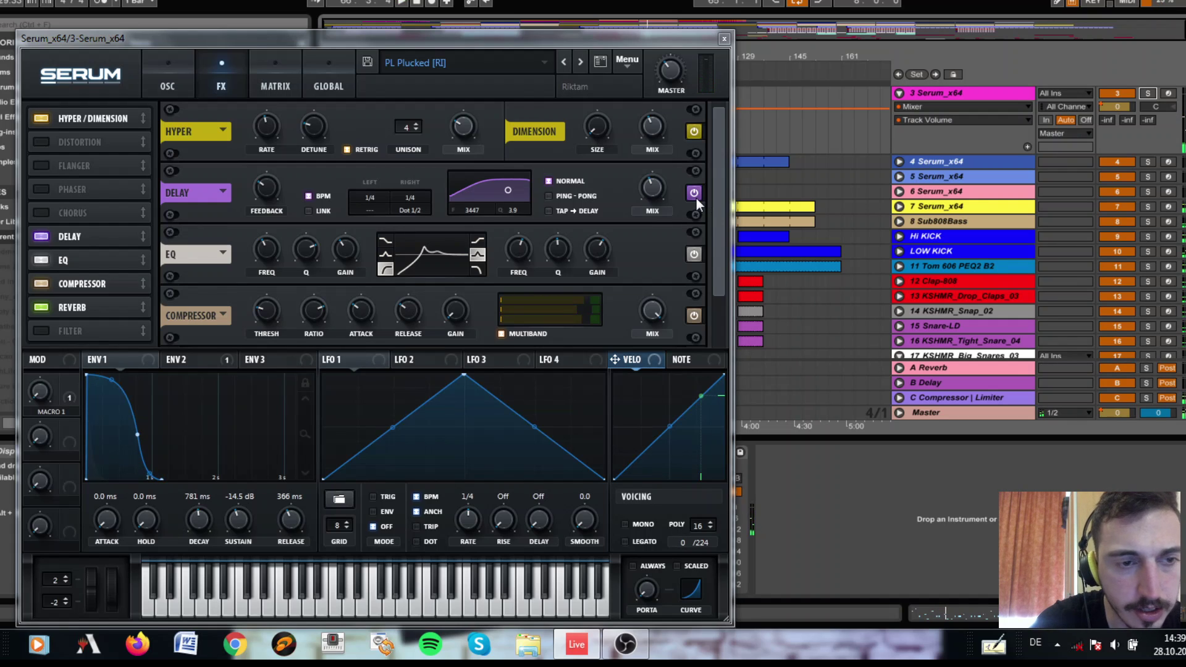
{"action": "left_click", "coordinate": [694, 193]}
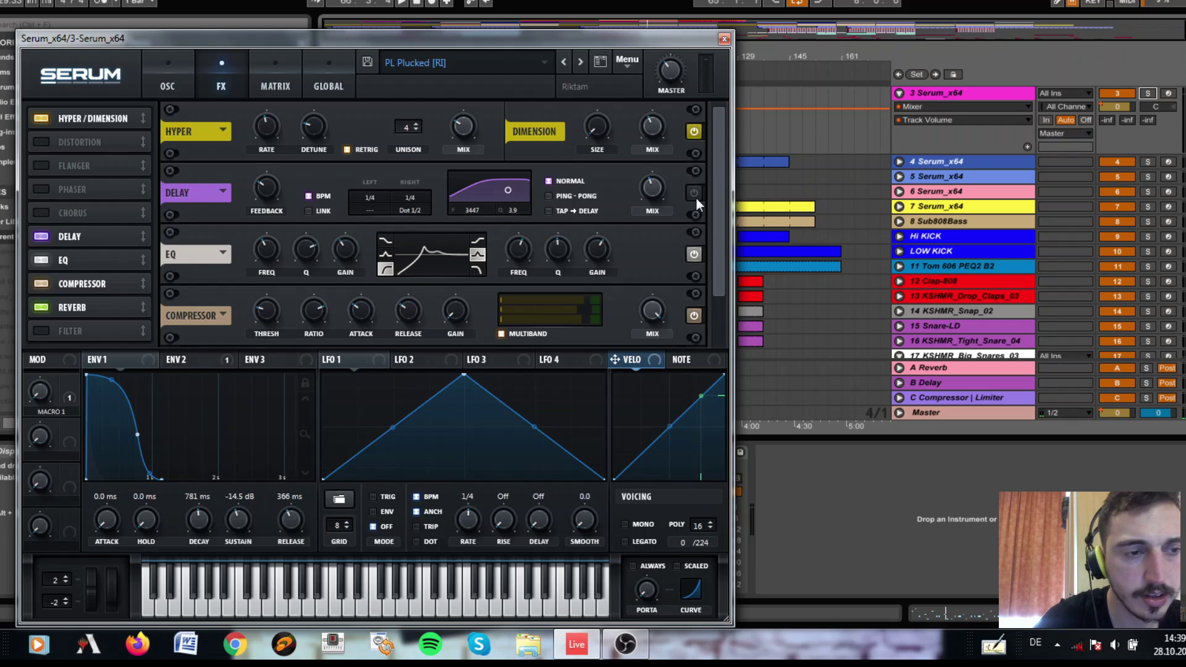
{"action": "key", "text": "space"}
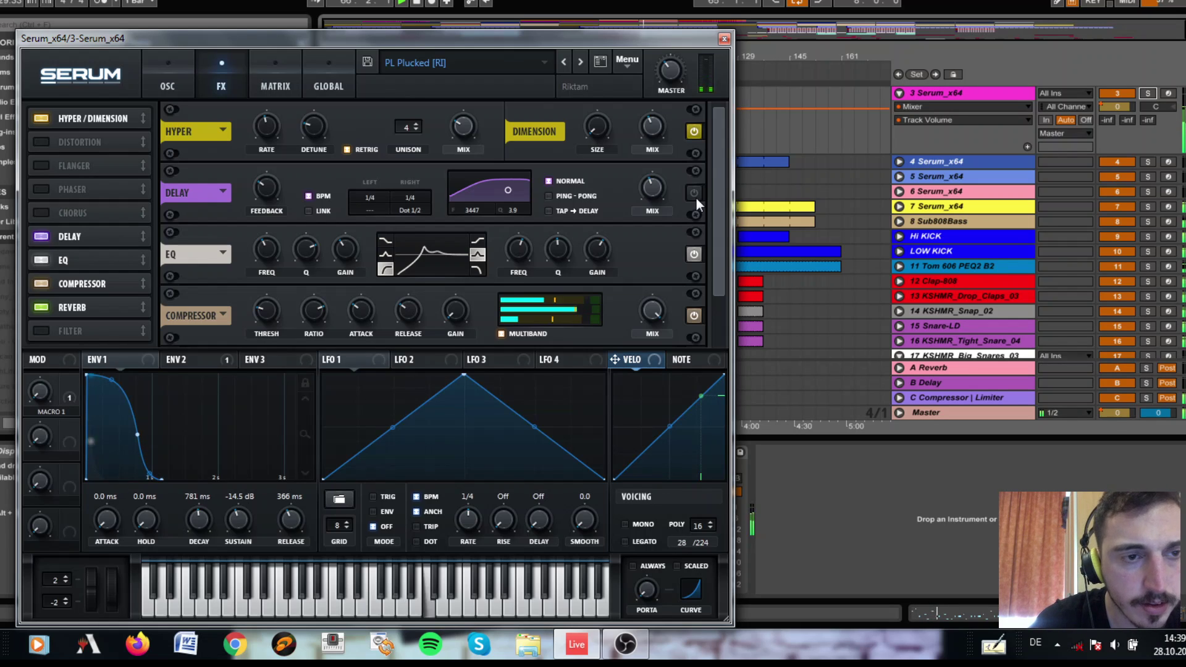
Close the Serum window and play the full mix from bar 53, briefly toggling the solo of 3 Serum_x64.
{"action": "left_click", "coordinate": [724, 38]}
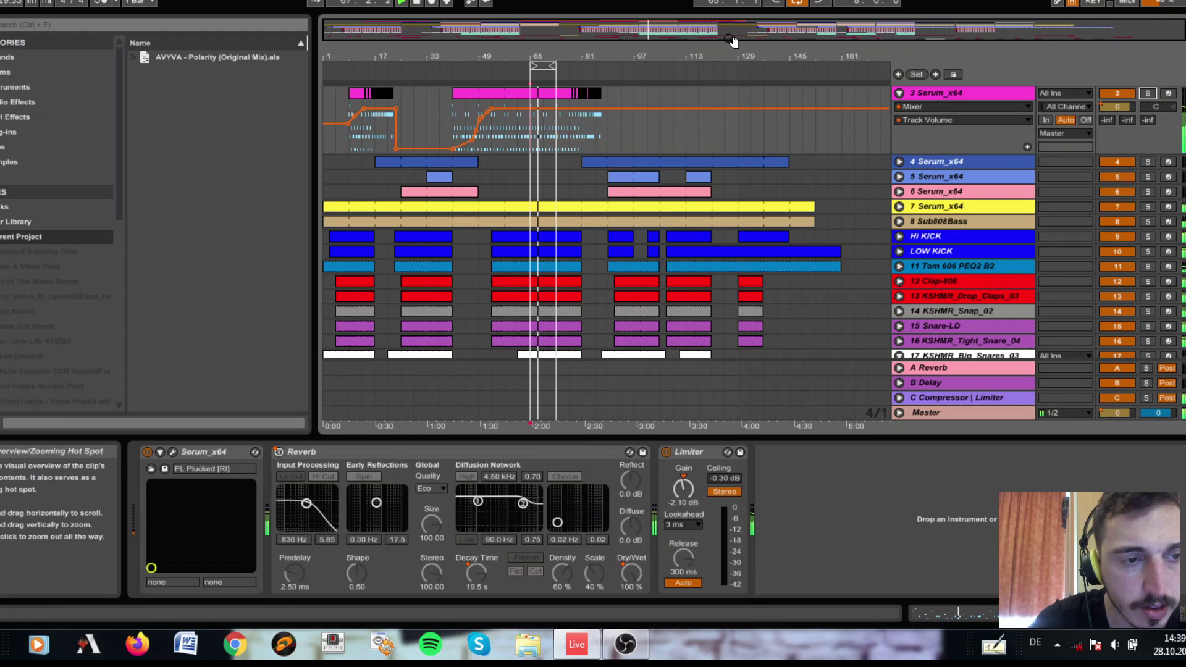
{"action": "left_click", "coordinate": [495, 161]}
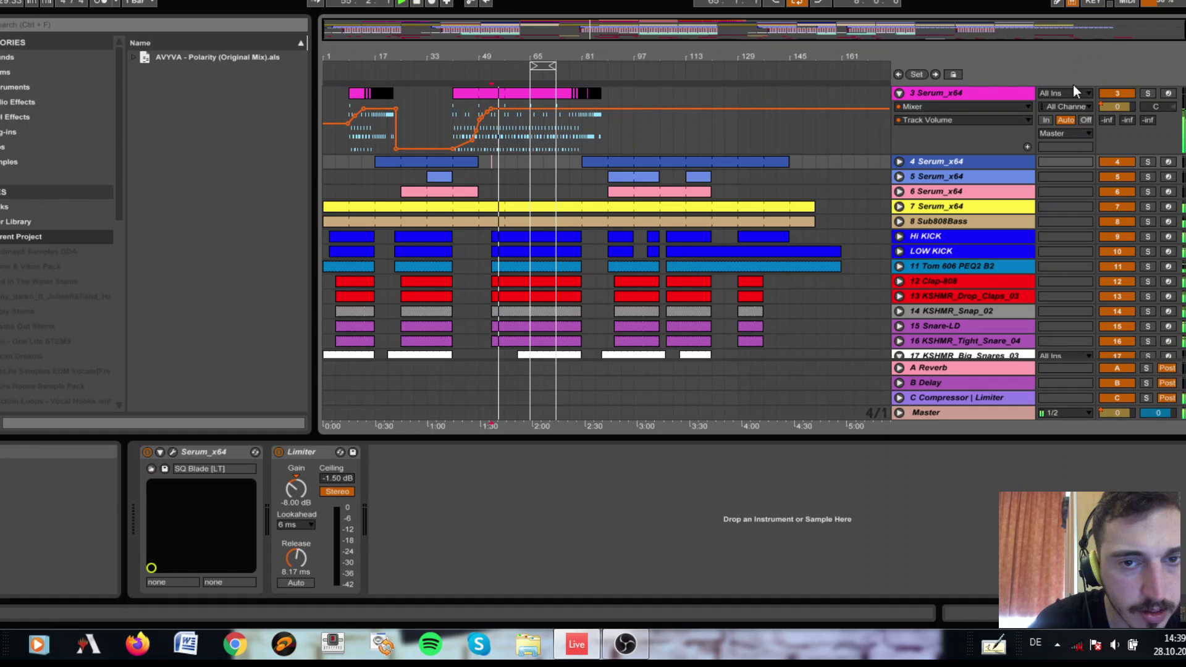
{"action": "left_click", "coordinate": [1145, 95]}
{"action": "left_click", "coordinate": [1146, 94]}
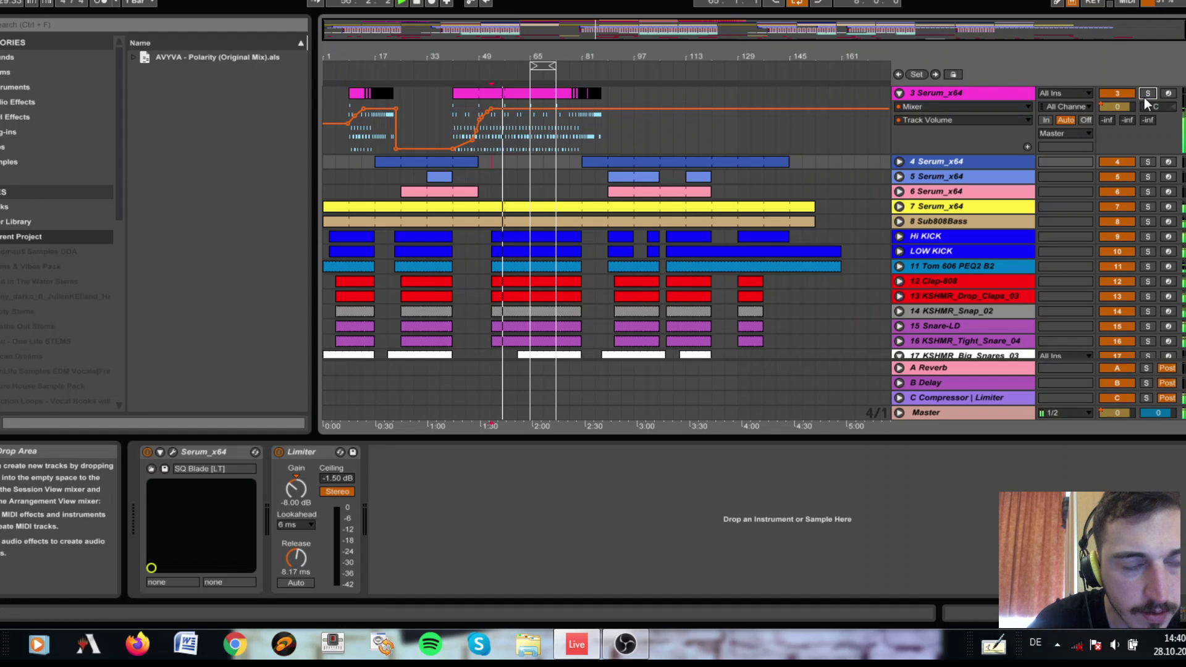
{"action": "key", "text": "space"}
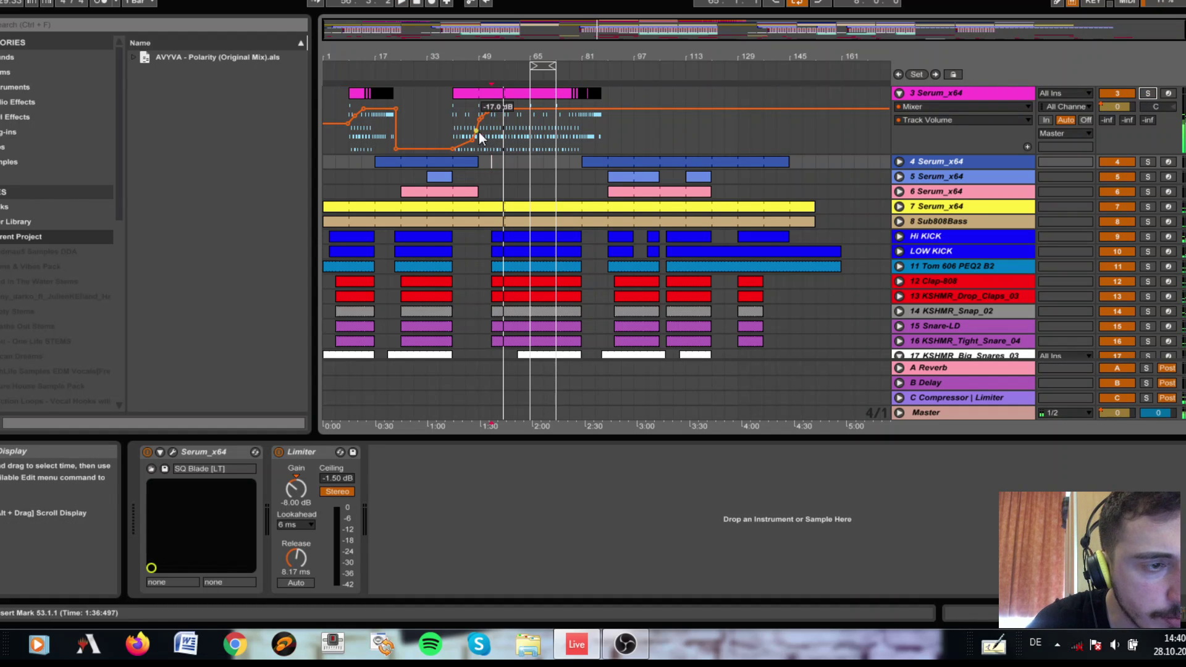
Play the arrangement from bar 13 and solo 3 Serum_x64.
{"action": "left_click", "coordinate": [362, 136]}
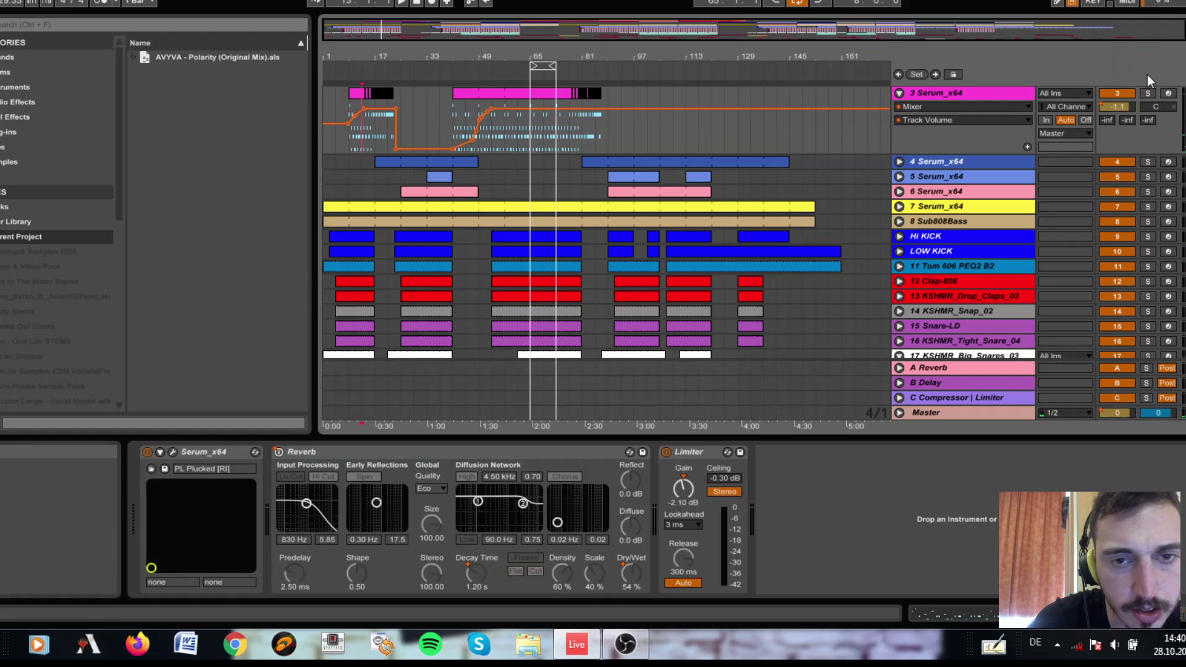
{"action": "key", "text": "space"}
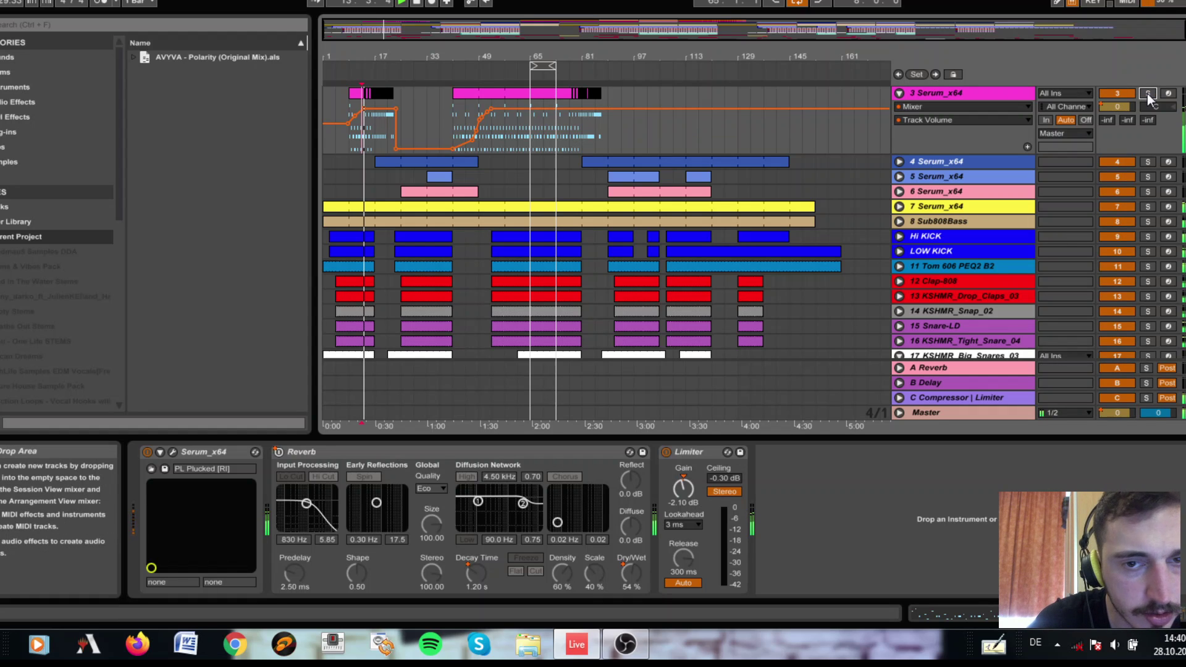
{"action": "left_click", "coordinate": [1148, 94]}
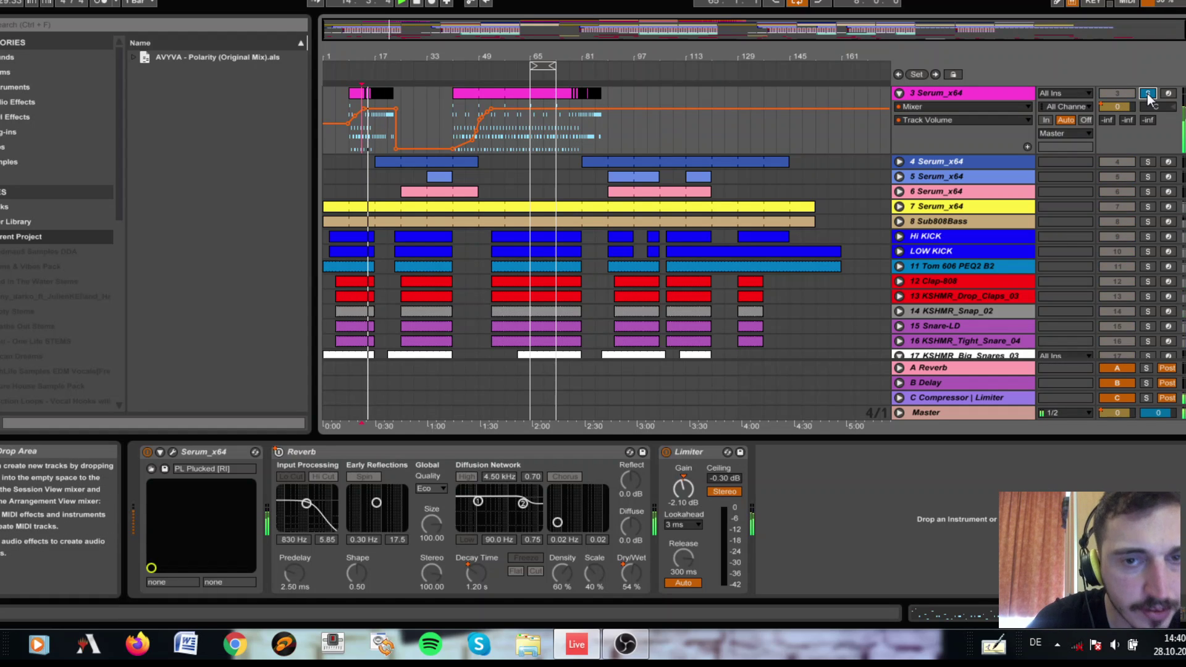
Open the LD Hypersaw instrument of 2 Serum_x64, solo that track, and move the Serum window clear of the arrangement.
{"action": "scroll", "coordinate": [820, 124], "scroll_direction": "up", "scroll_amount": 2}
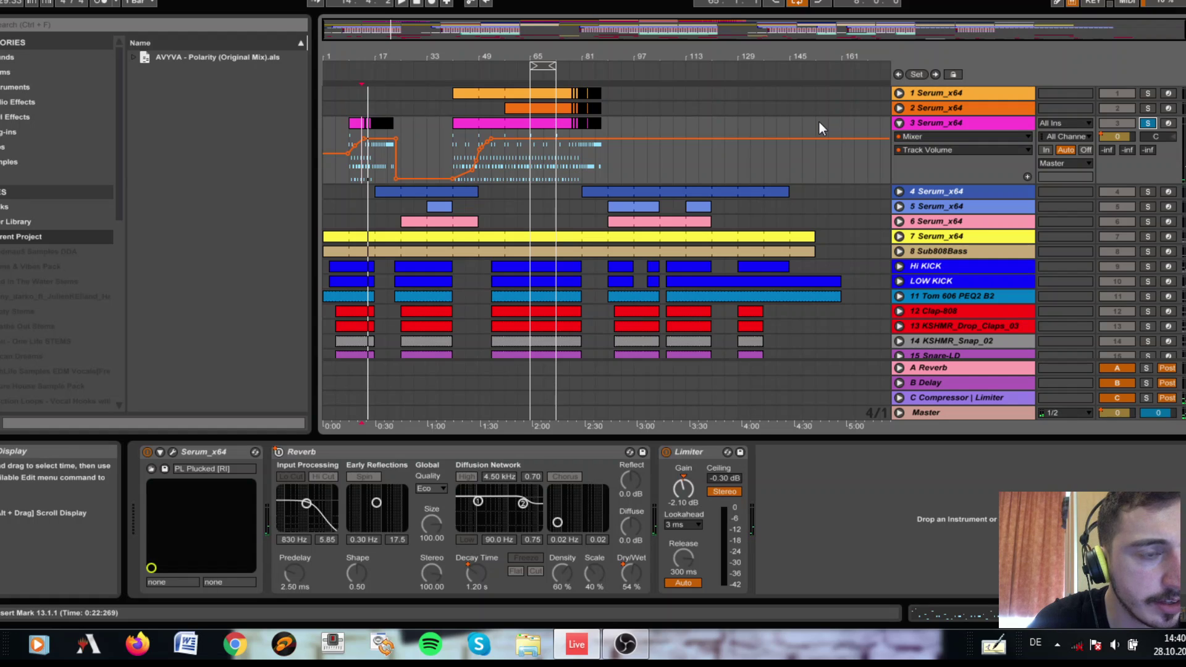
{"action": "left_click", "coordinate": [518, 107]}
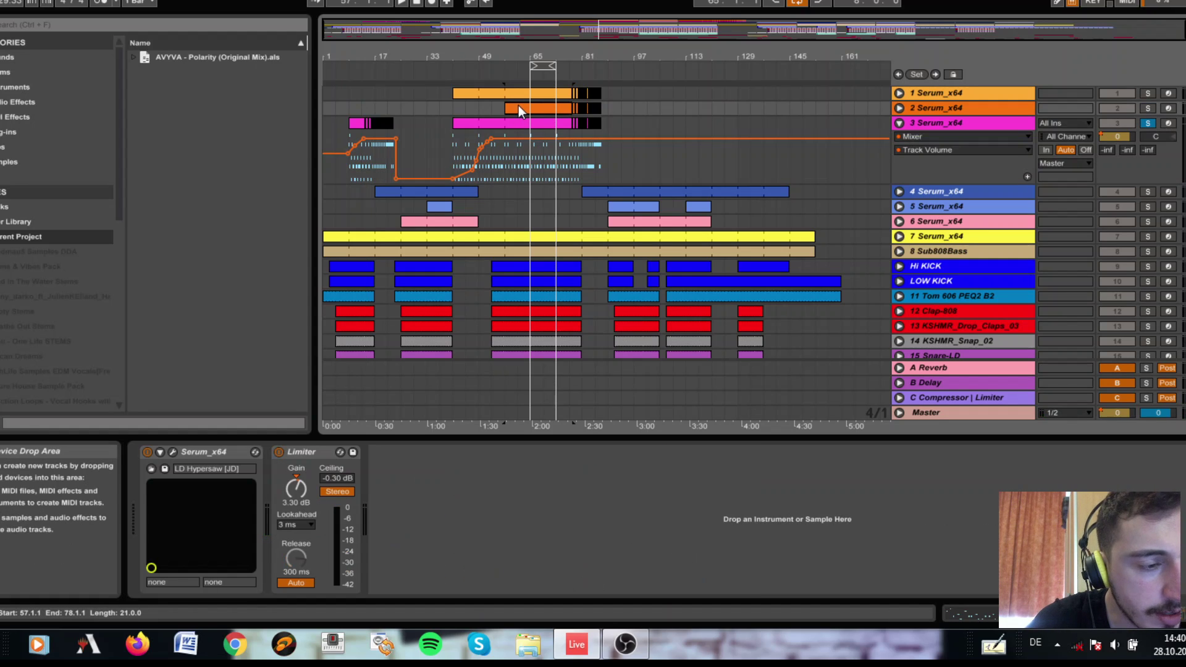
{"action": "left_click", "coordinate": [172, 453]}
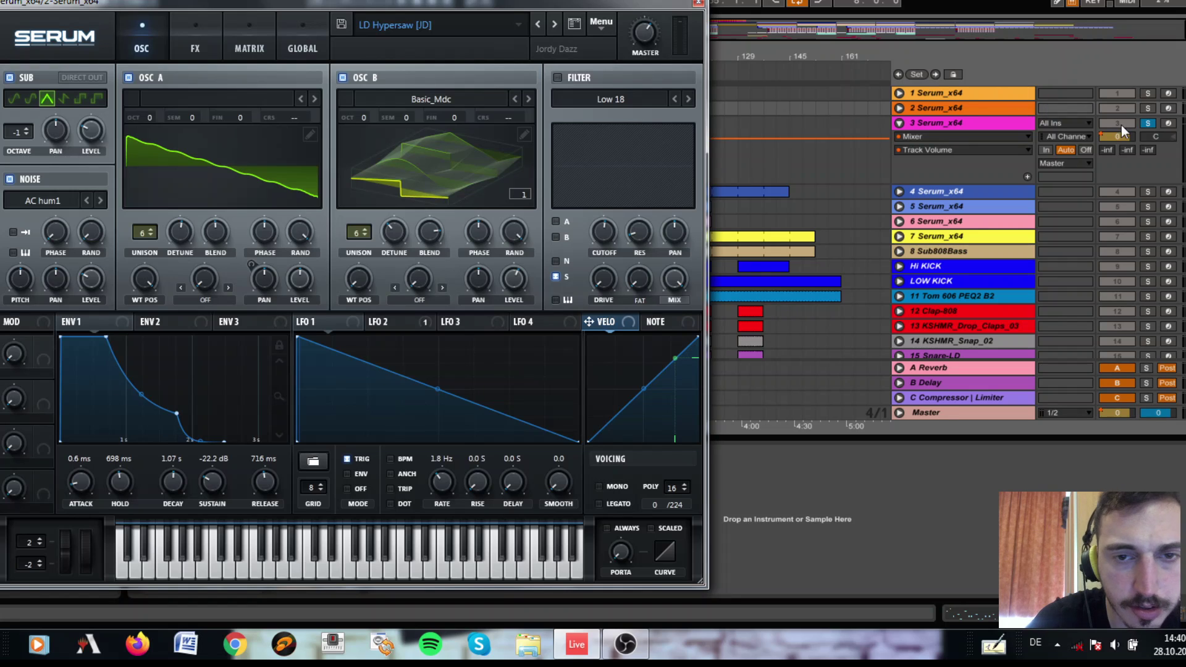
{"action": "left_click", "coordinate": [1144, 113]}
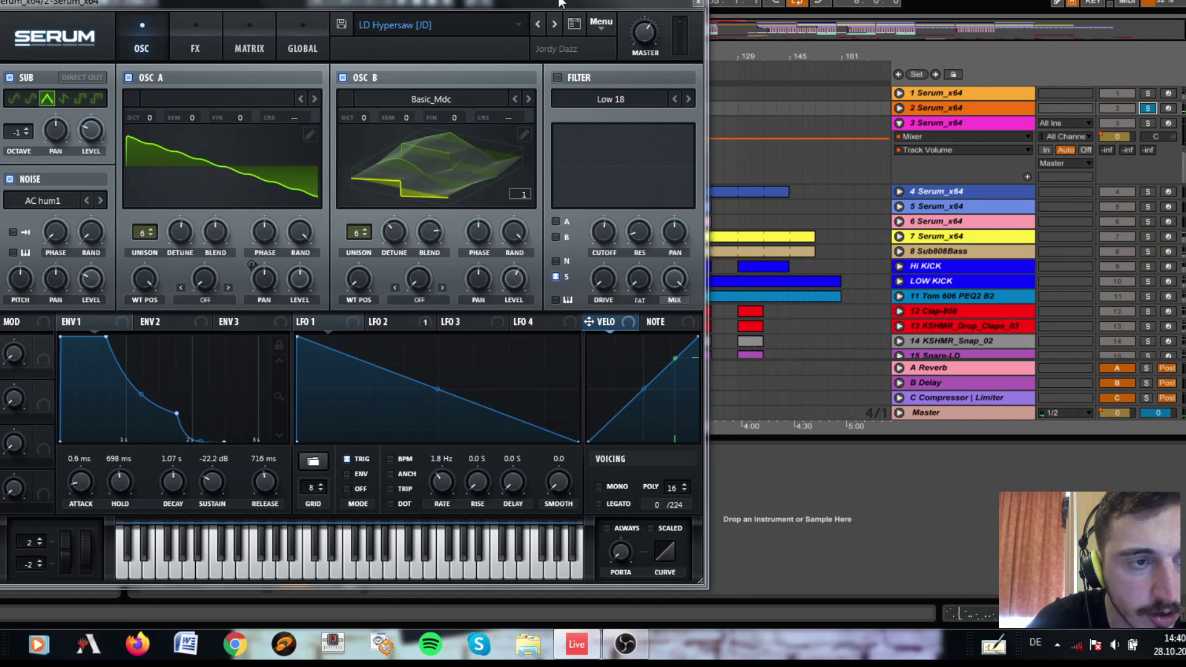
{"action": "left_click_drag", "start_coordinate": [560, 1], "coordinate": [892, 196]}
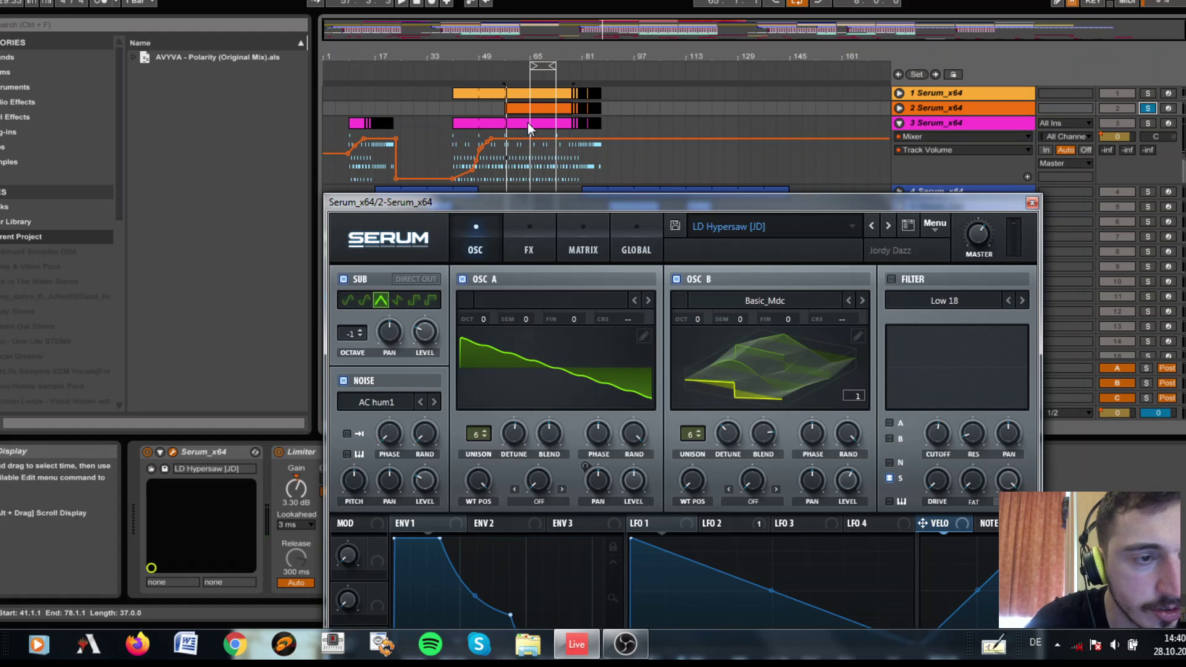
Set the insert marker at bar 65, view the effects of track 2's LD Hypersaw, and close the Serum window.
{"action": "left_click", "coordinate": [534, 160]}
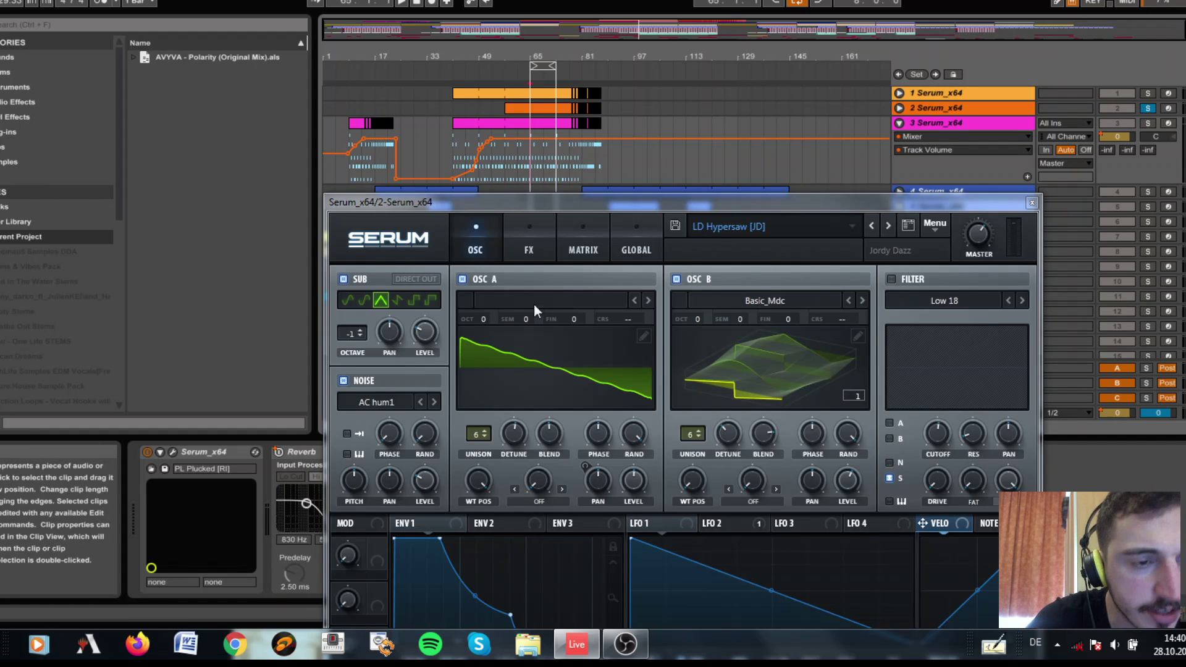
{"action": "left_click", "coordinate": [530, 250]}
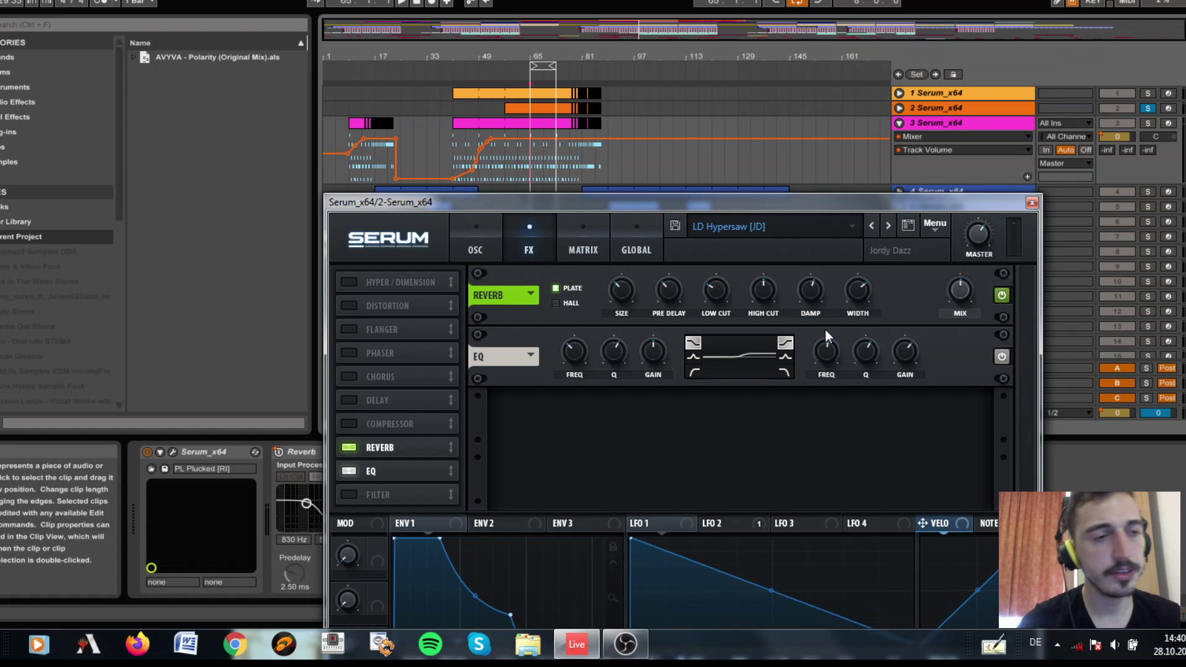
{"action": "left_click", "coordinate": [1031, 204]}
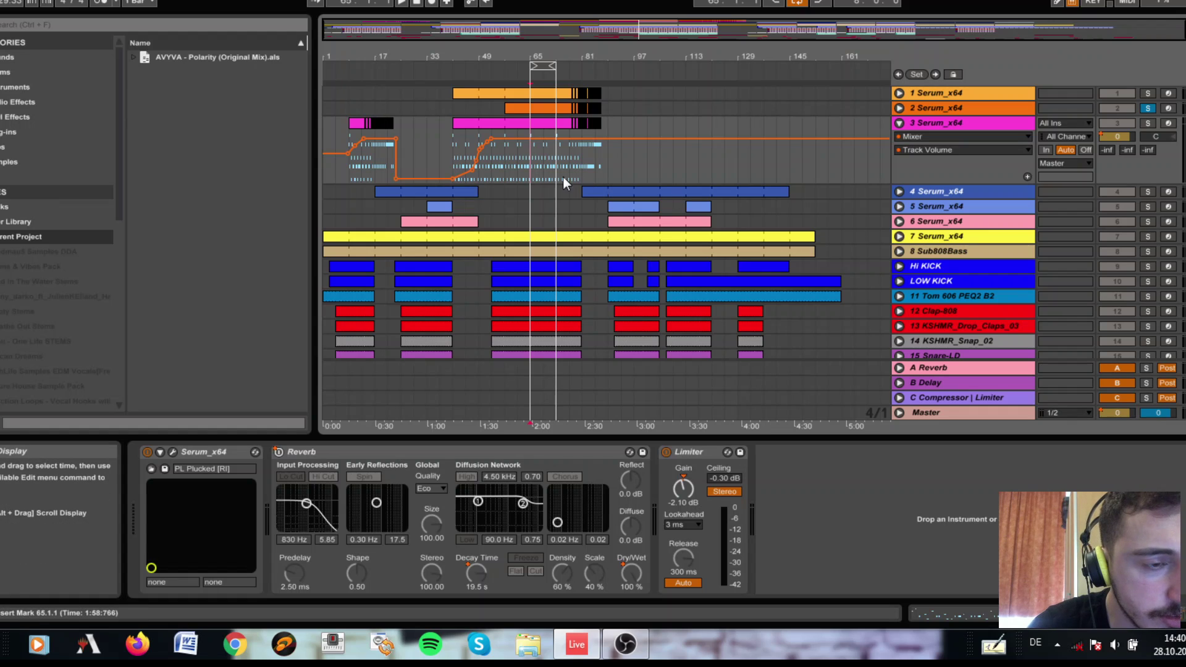
Unfold the volume automation of 2 Serum_x64 and examine its clip's notes while the soloed track plays from bar 65.
{"action": "left_click", "coordinate": [899, 109]}
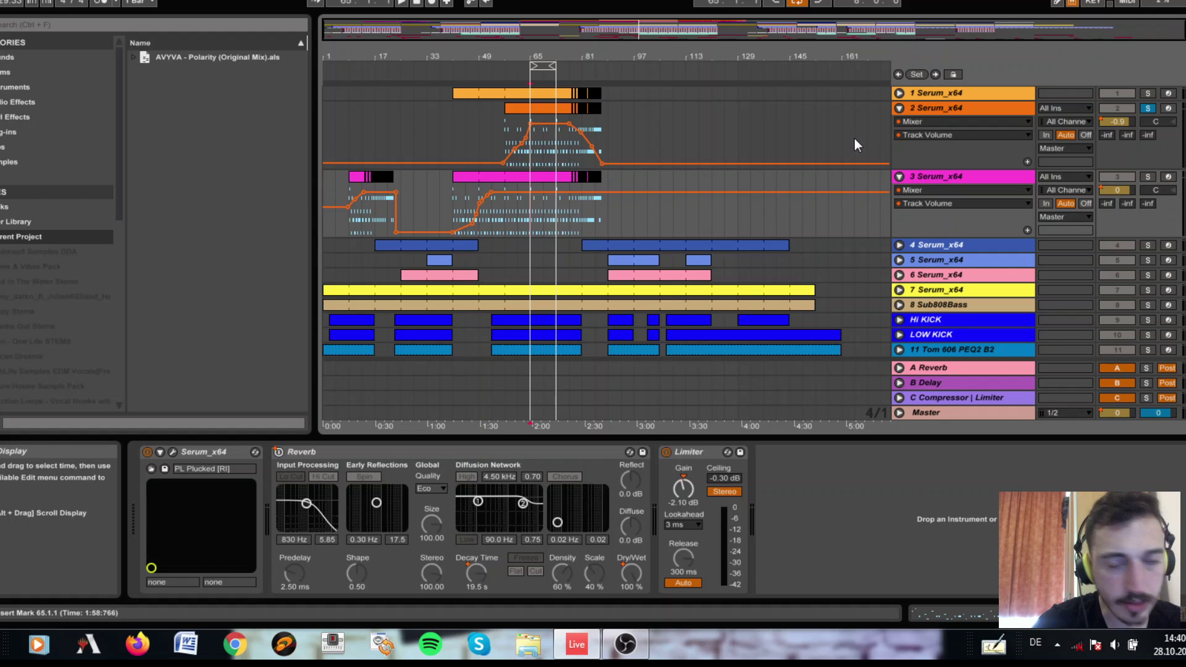
{"action": "key", "text": "space"}
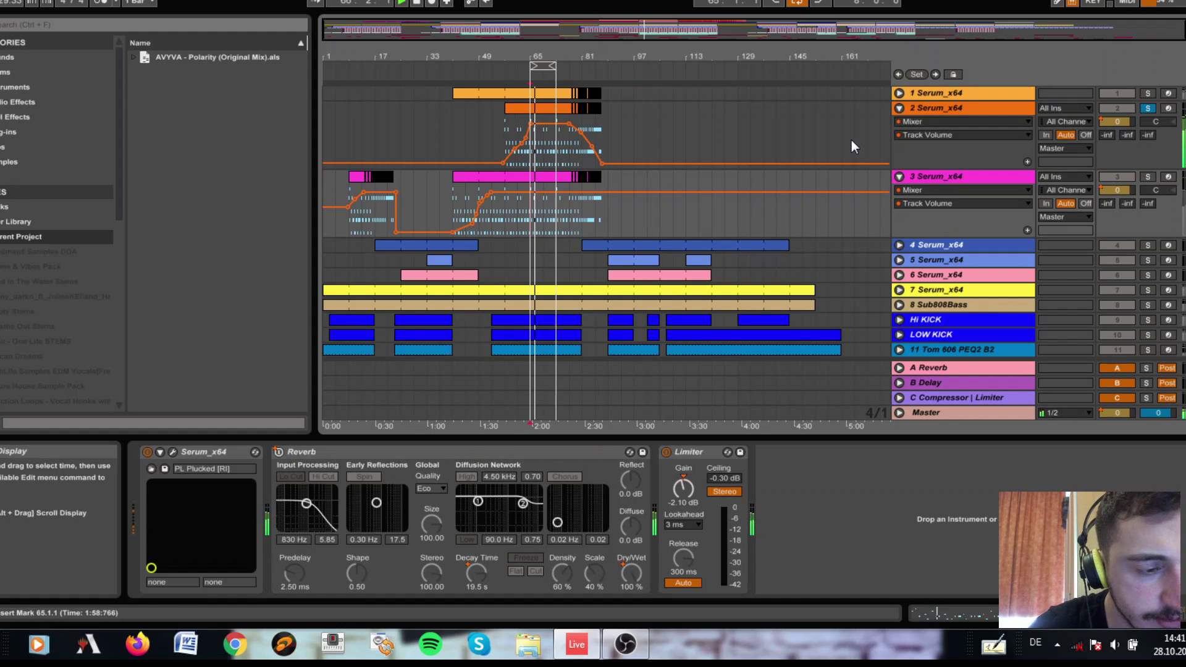
{"action": "left_click", "coordinate": [546, 110]}
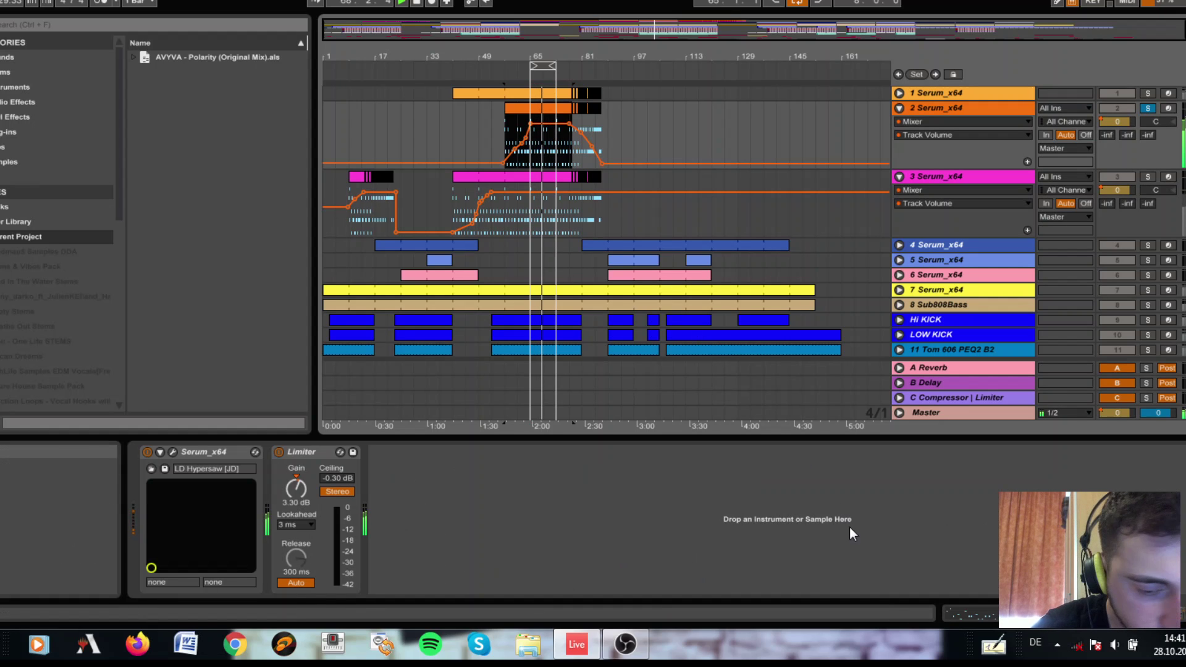
{"action": "left_click", "coordinate": [973, 625]}
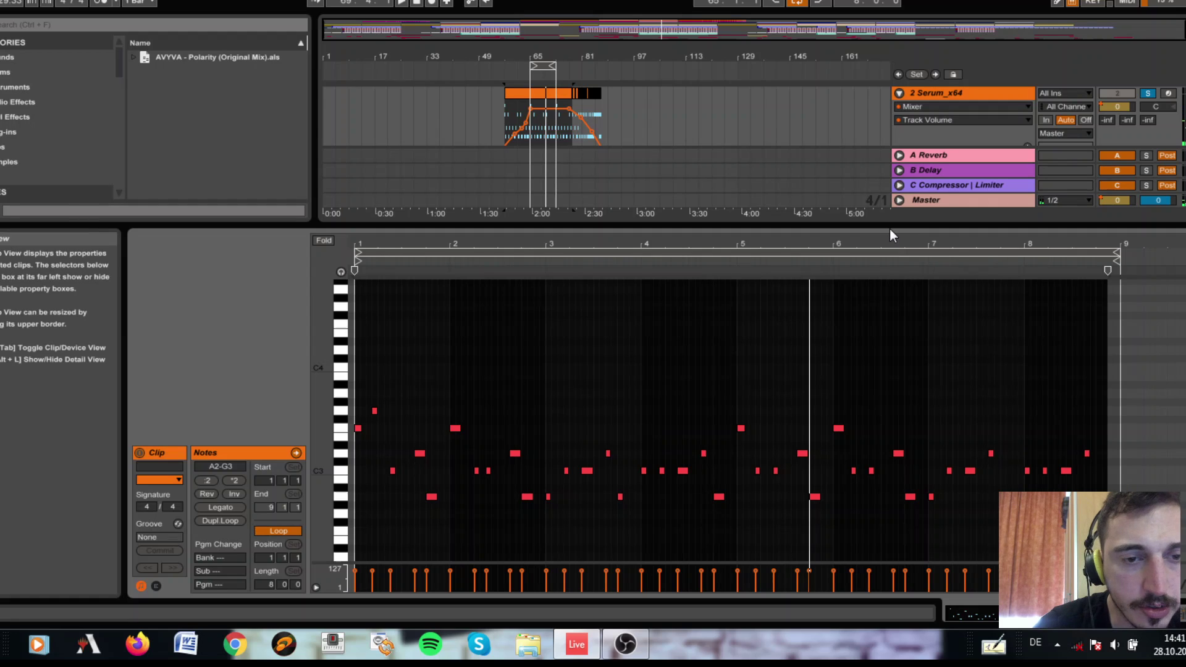
{"action": "key", "text": "ctrl+alt+l"}
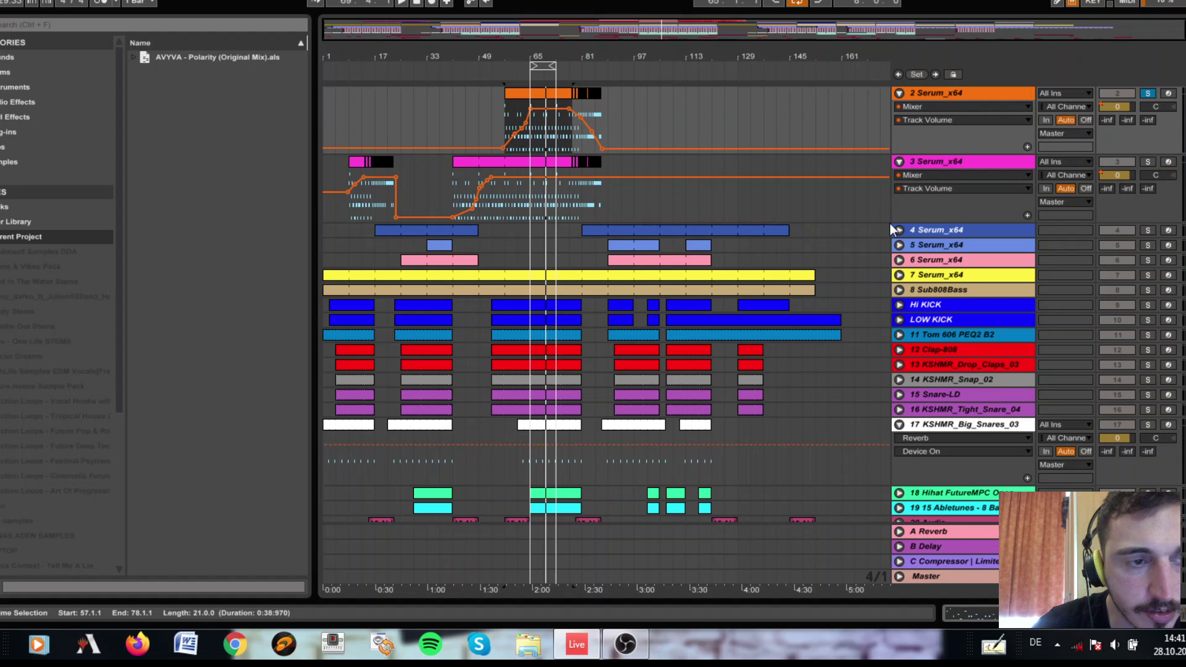
Solo 1 Serum_x64 instead of track 2 and play it from bar 65.
{"action": "scroll", "coordinate": [890, 224], "scroll_direction": "up", "scroll_amount": 1}
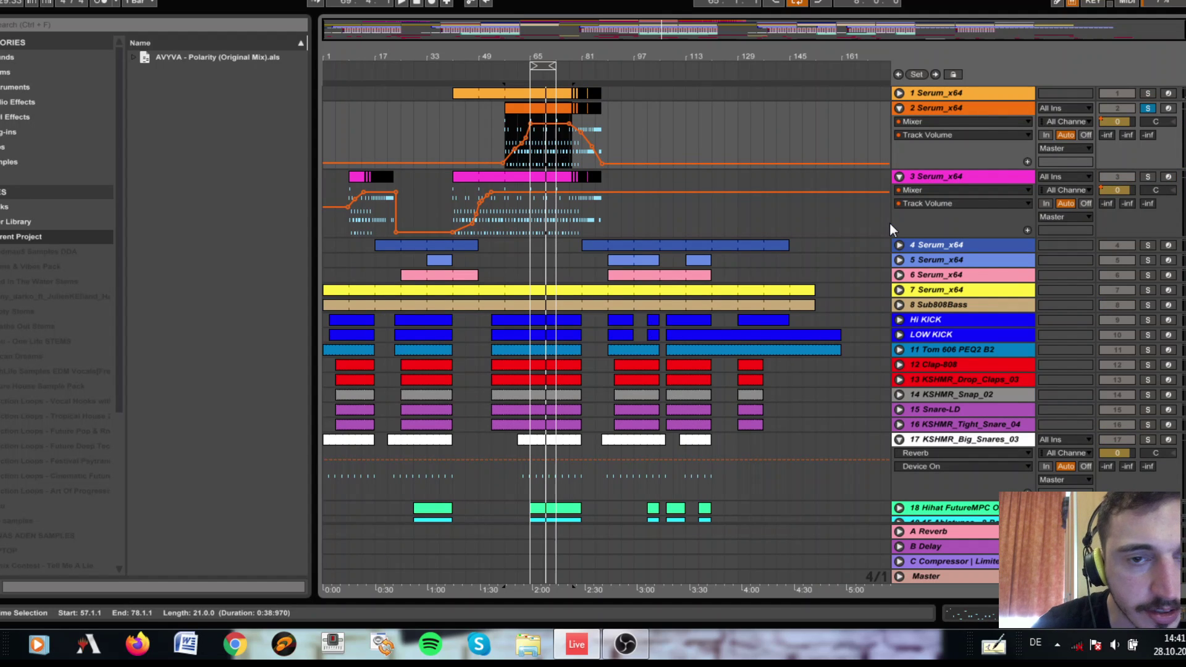
{"action": "left_click", "coordinate": [1152, 93]}
{"action": "key", "text": "space"}
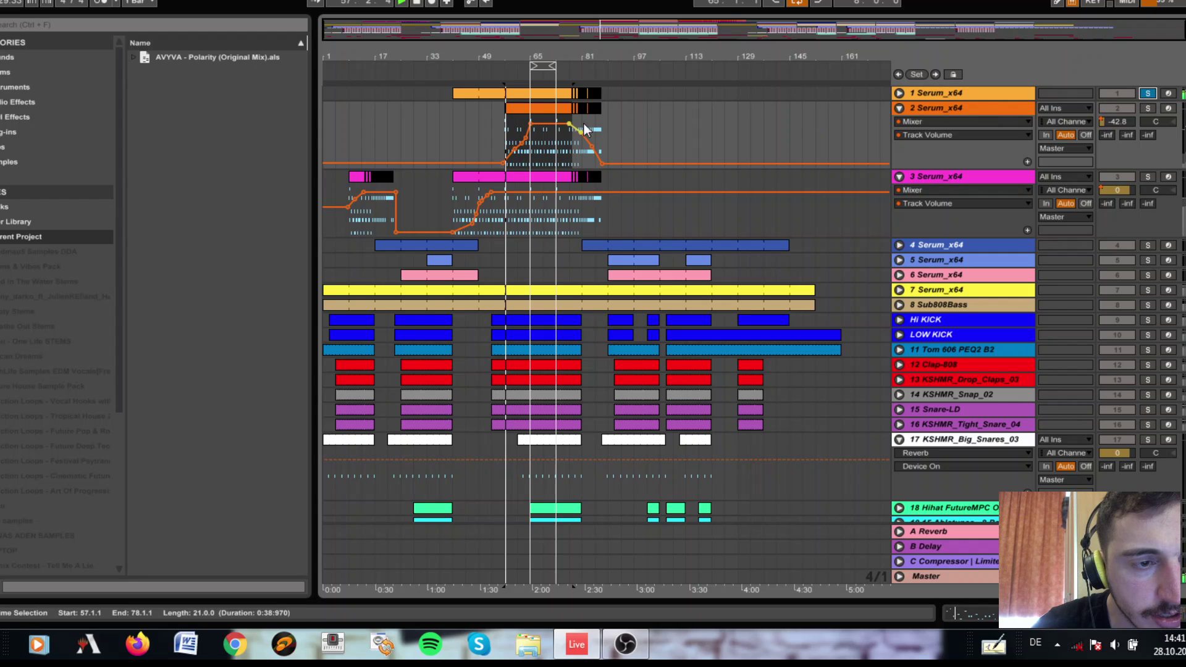
{"action": "left_click", "coordinate": [532, 166]}
{"action": "key", "text": "space"}
Open the LD Hypersaw instruments of tracks 1 and 2 together to compare their oscillator A unison settings.
{"action": "double_click", "coordinate": [552, 89]}
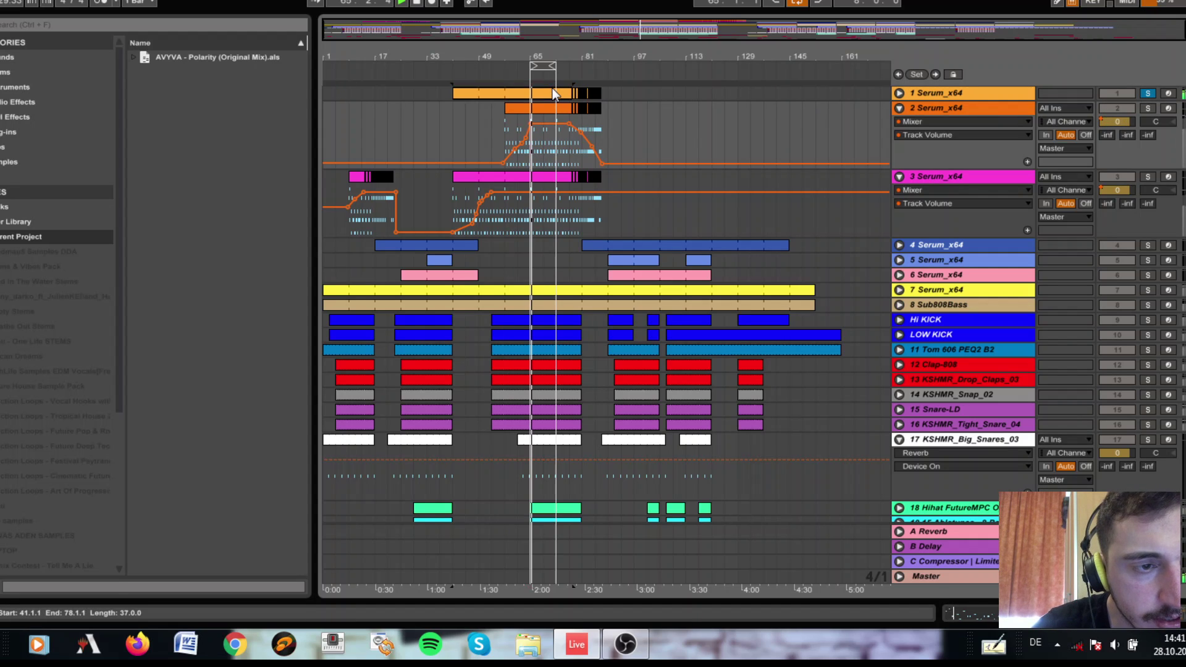
{"action": "key", "text": "shift+Tab"}
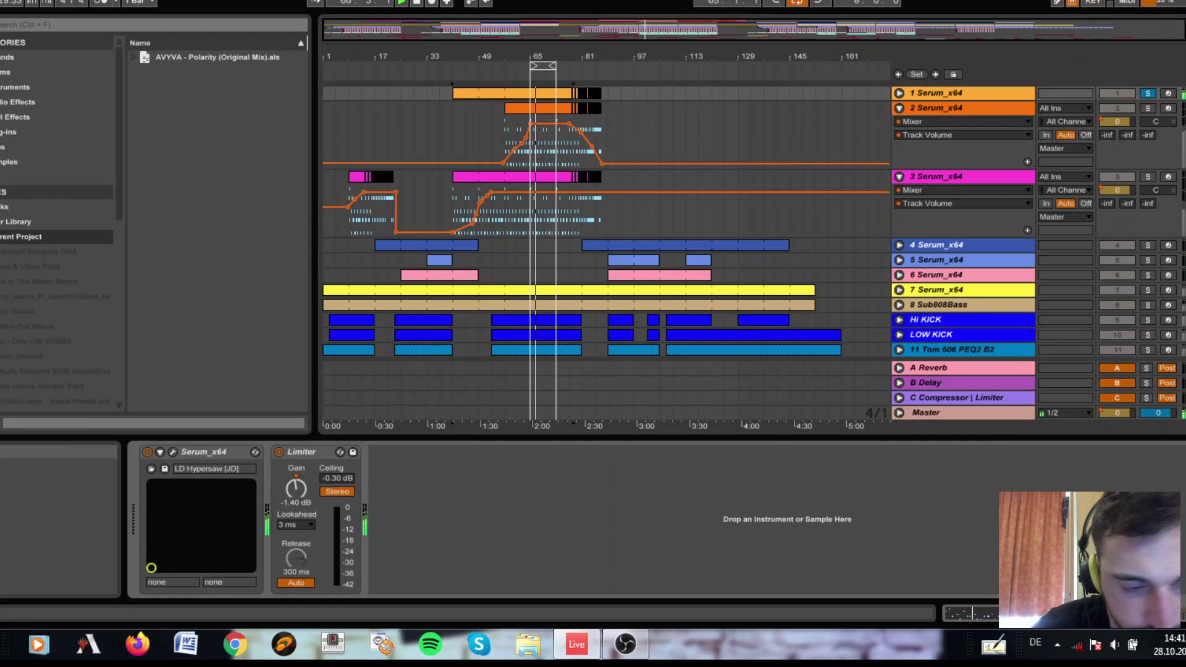
{"action": "left_click", "coordinate": [172, 451]}
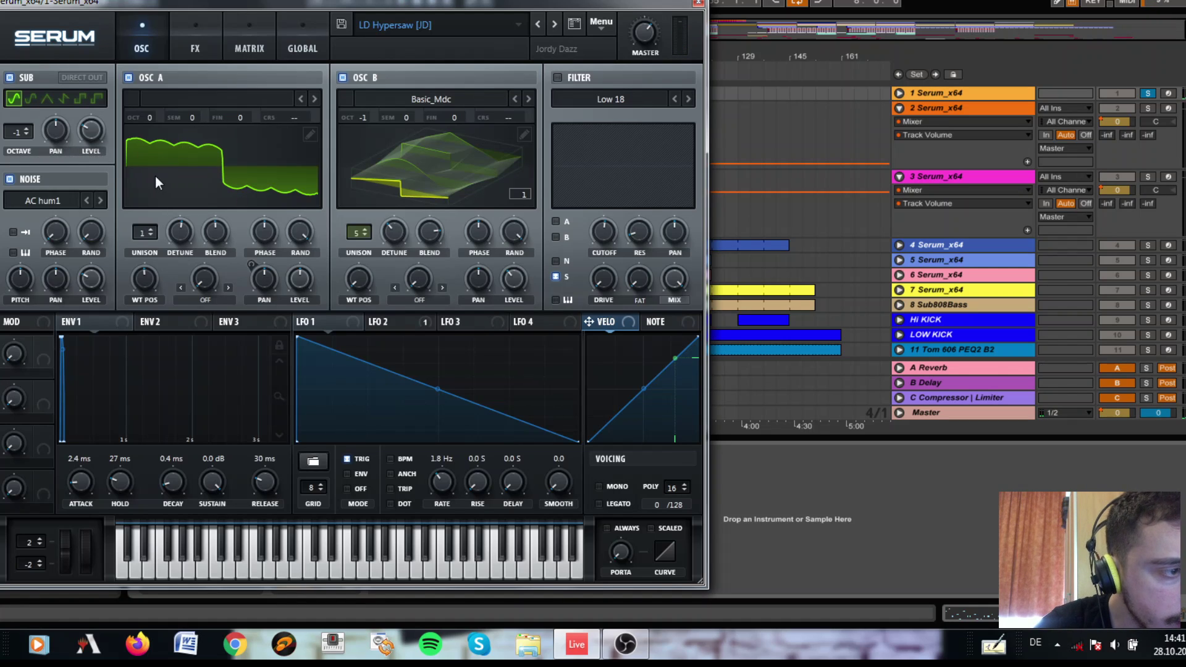
{"action": "left_click_drag", "start_coordinate": [595, 3], "coordinate": [828, 151]}
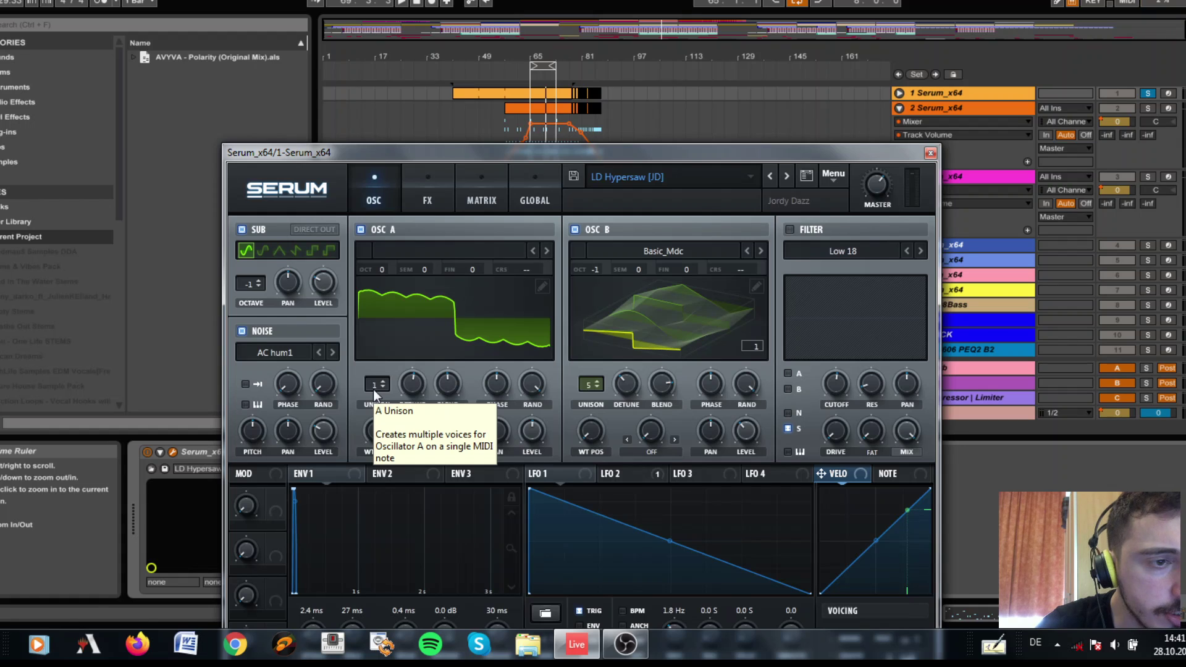
{"action": "left_click", "coordinate": [553, 110]}
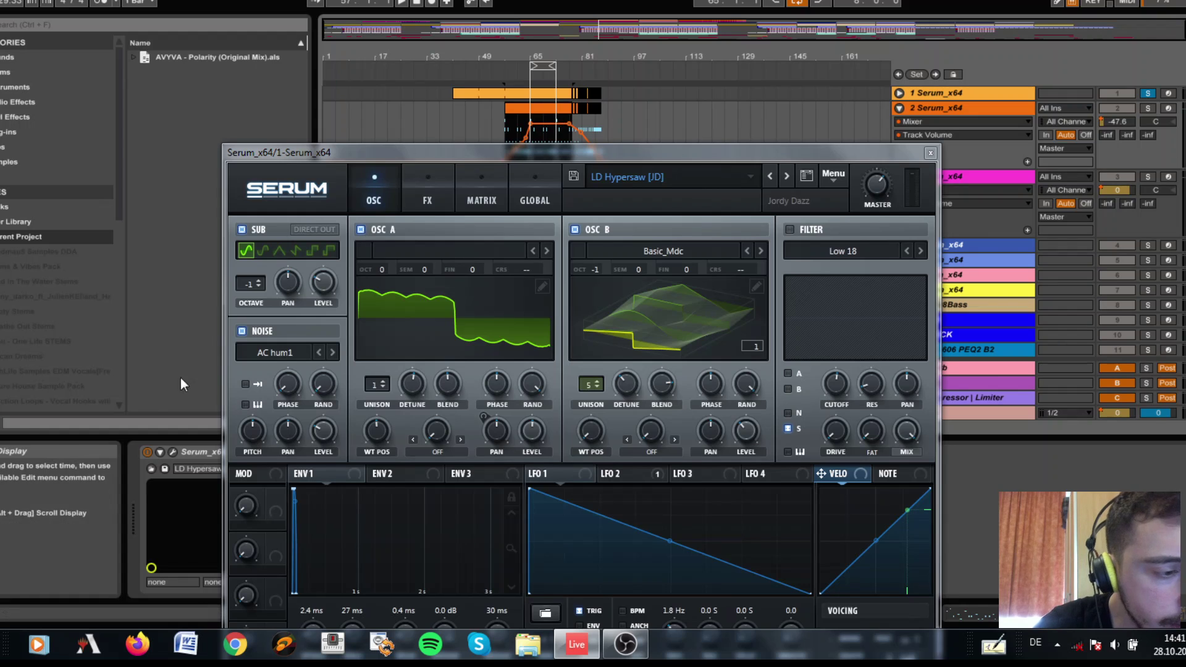
{"action": "left_click", "coordinate": [173, 453]}
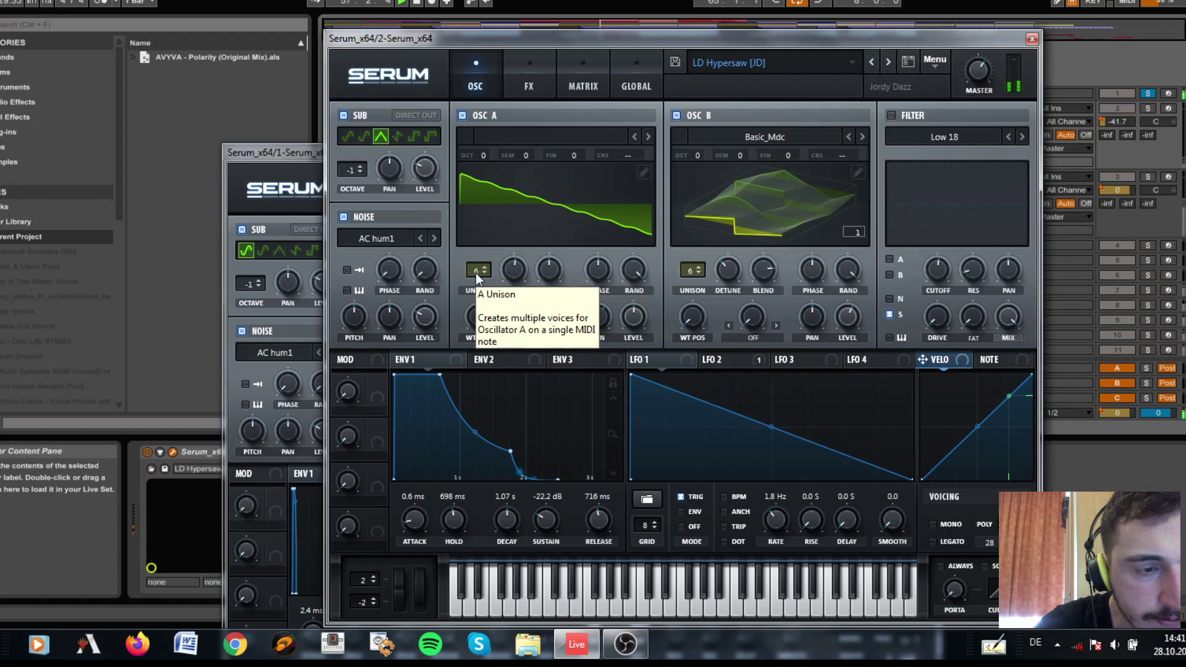
Raise oscillator A's unison to 6 in track 1's Serum to hear the difference, and return it to 1.
{"action": "left_click", "coordinate": [262, 160]}
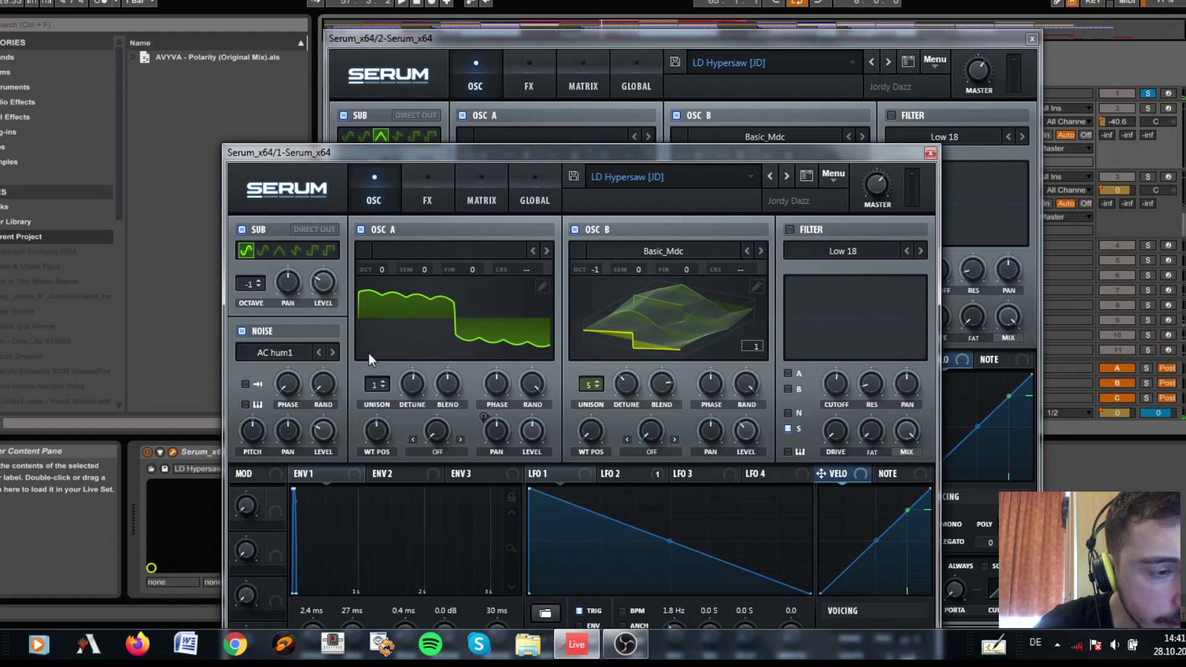
{"action": "left_click_drag", "start_coordinate": [377, 385], "coordinate": [373, 318]}
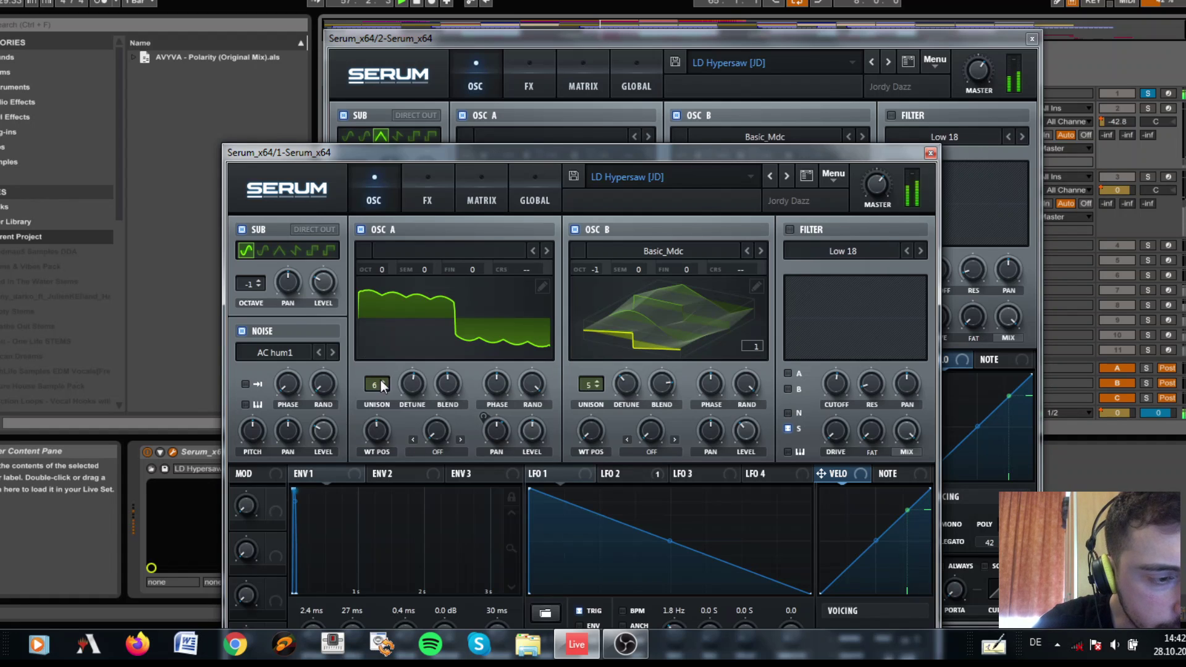
{"action": "left_click_drag", "start_coordinate": [374, 387], "coordinate": [365, 440]}
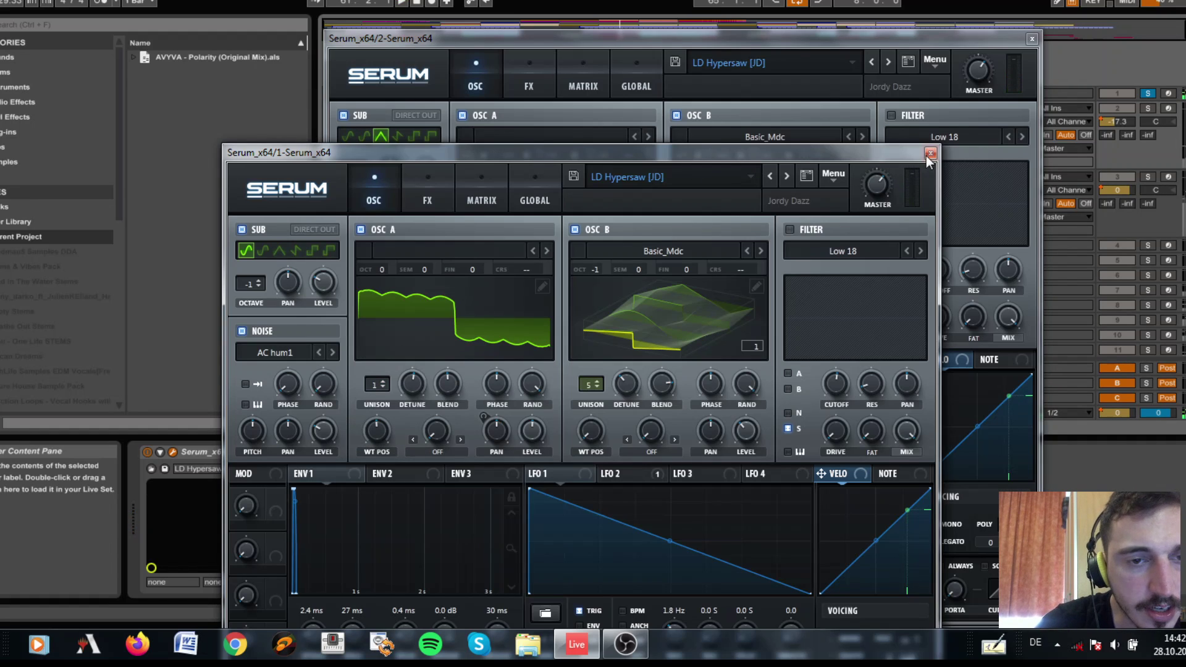
Compare the oscillators of the track 2 and track 1 Serum instruments, and close both windows.
{"action": "left_click", "coordinate": [795, 42]}
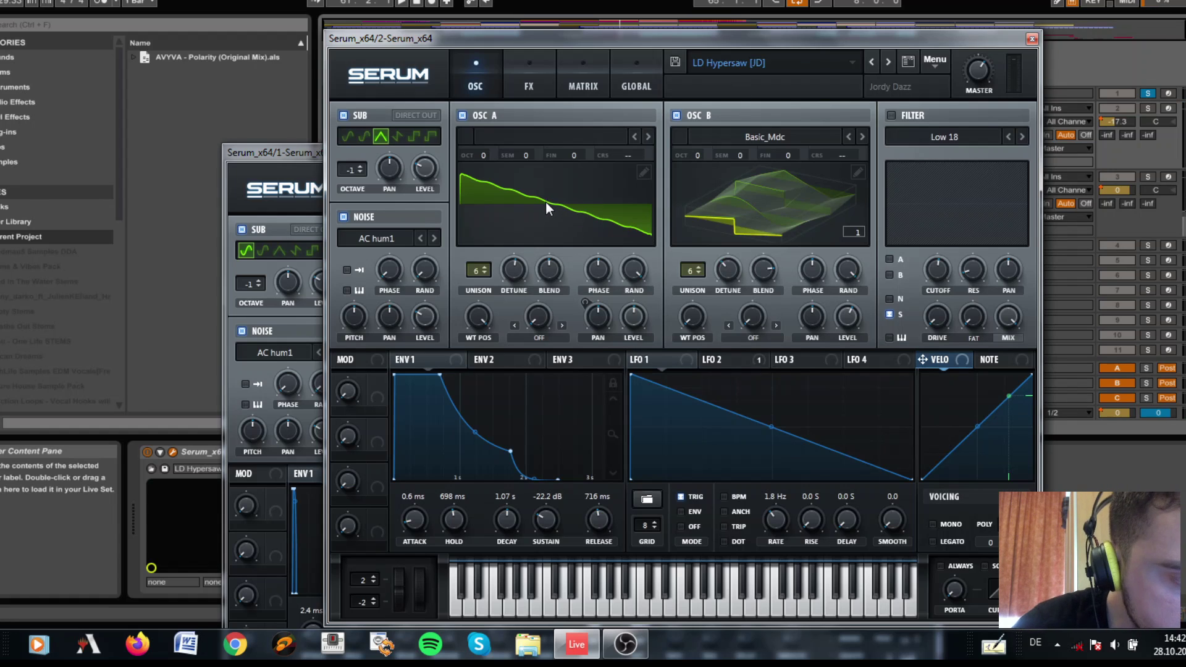
{"action": "left_click", "coordinate": [280, 159]}
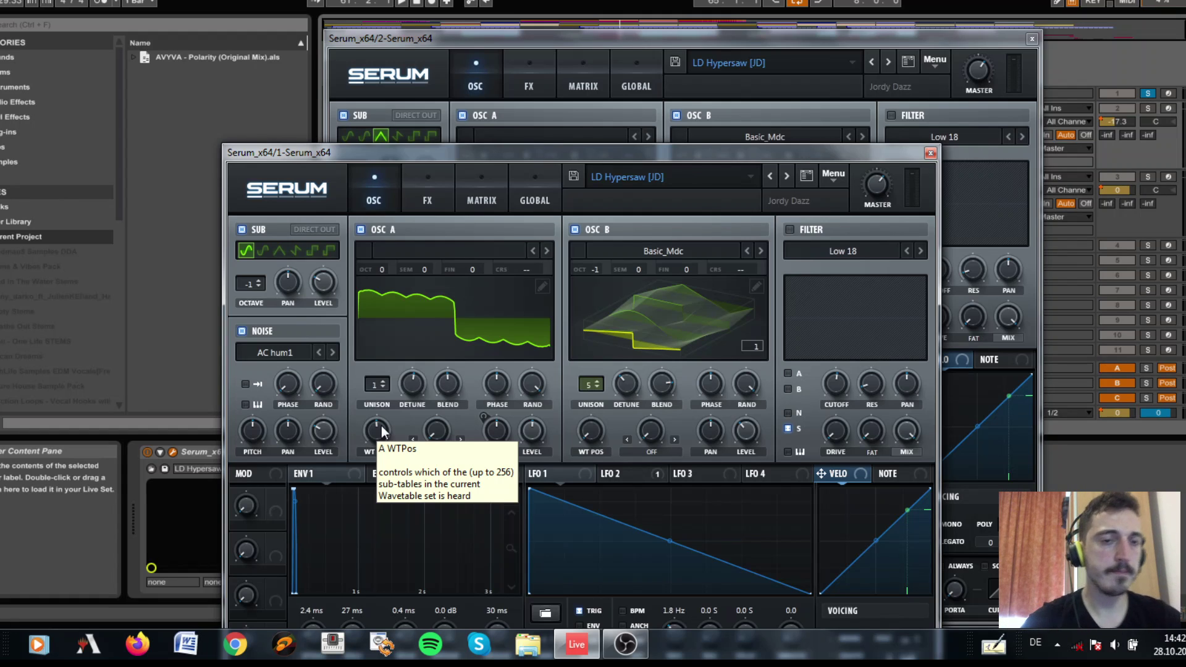
{"action": "left_click", "coordinate": [929, 152]}
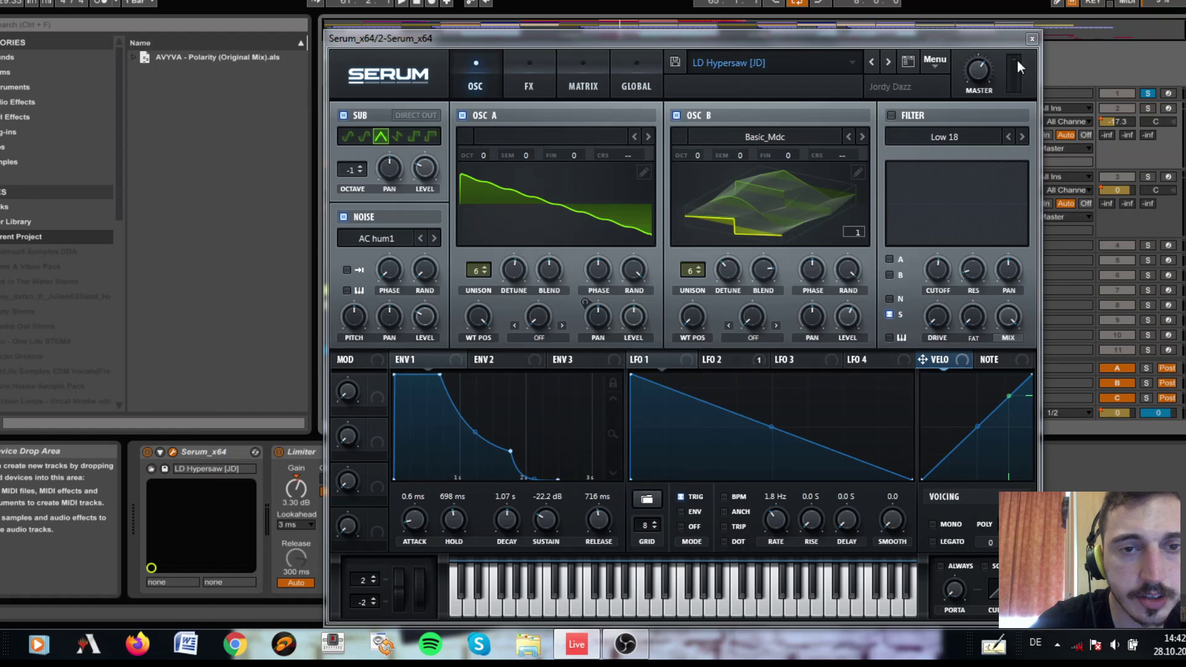
{"action": "left_click", "coordinate": [1032, 39]}
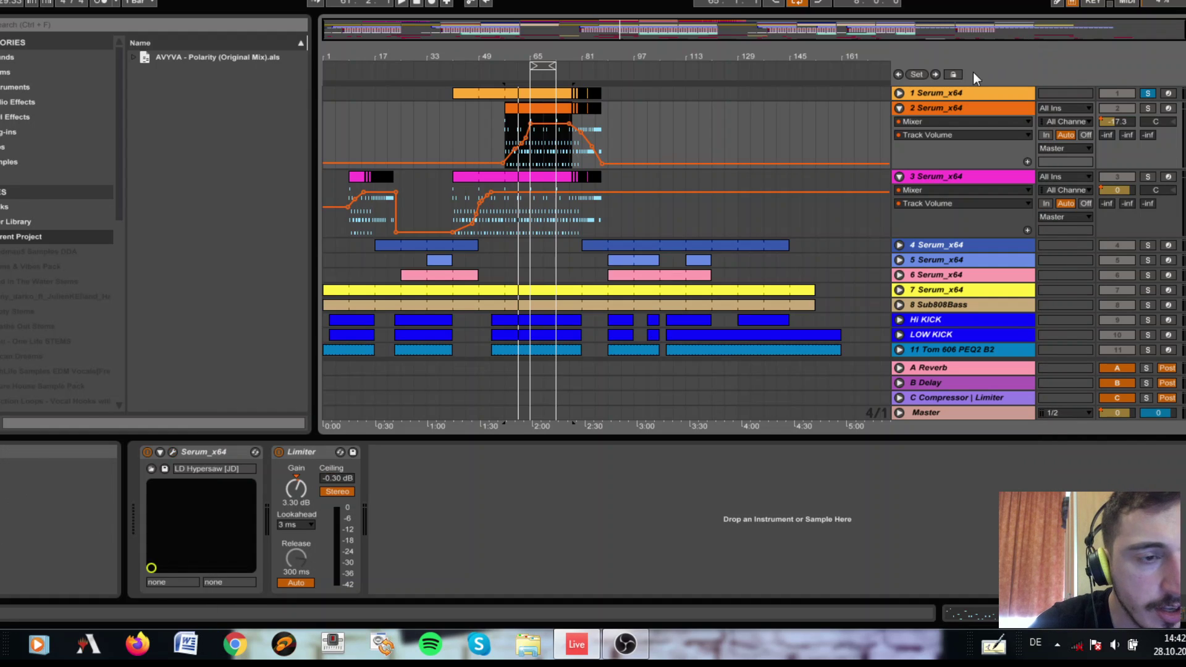
Unsolo 1 Serum_x64, turn off the arrangement loop, and play the full mix from bar 41.
{"action": "left_click", "coordinate": [504, 214]}
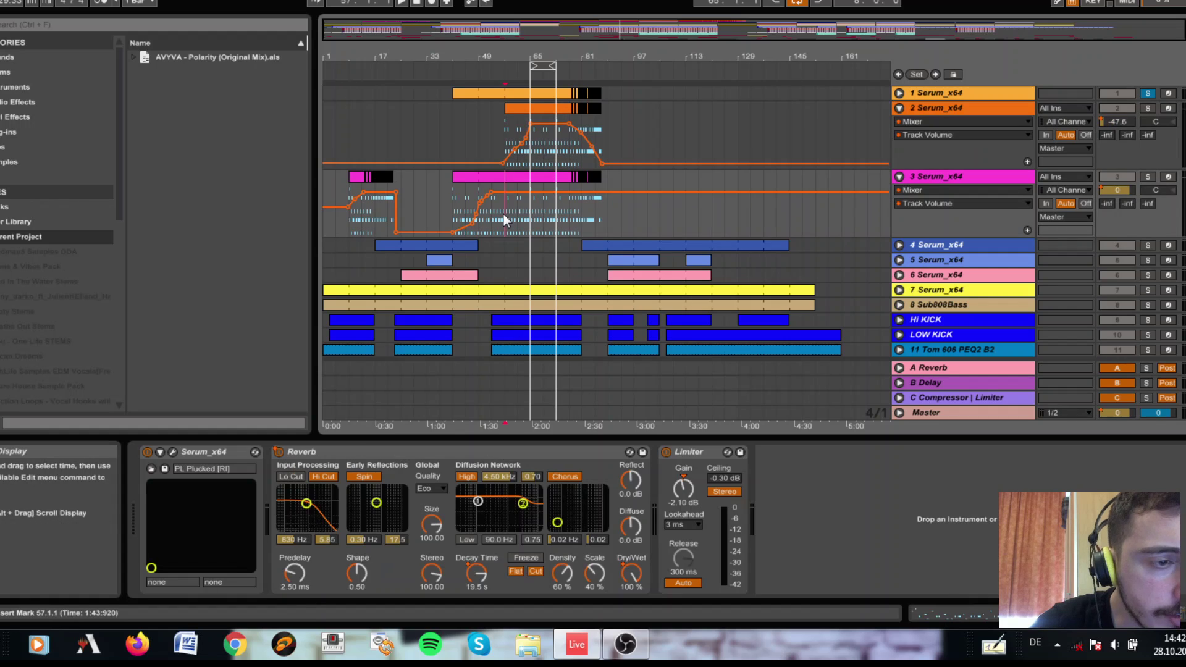
{"action": "left_click", "coordinate": [1147, 93]}
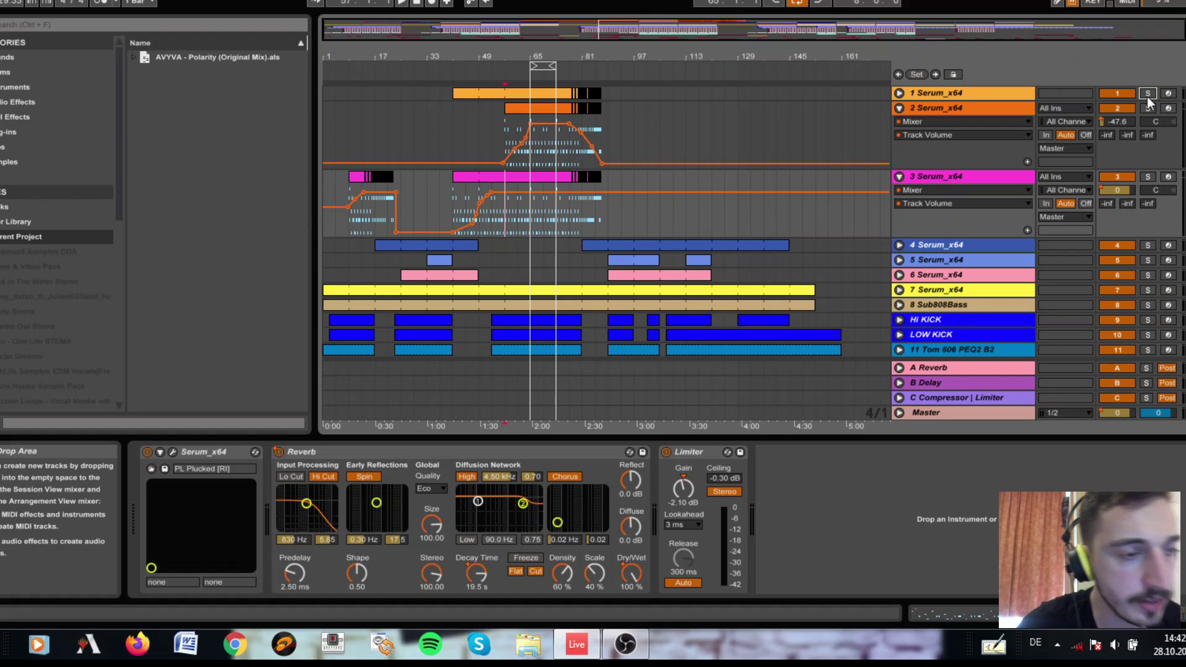
{"action": "left_click", "coordinate": [451, 156]}
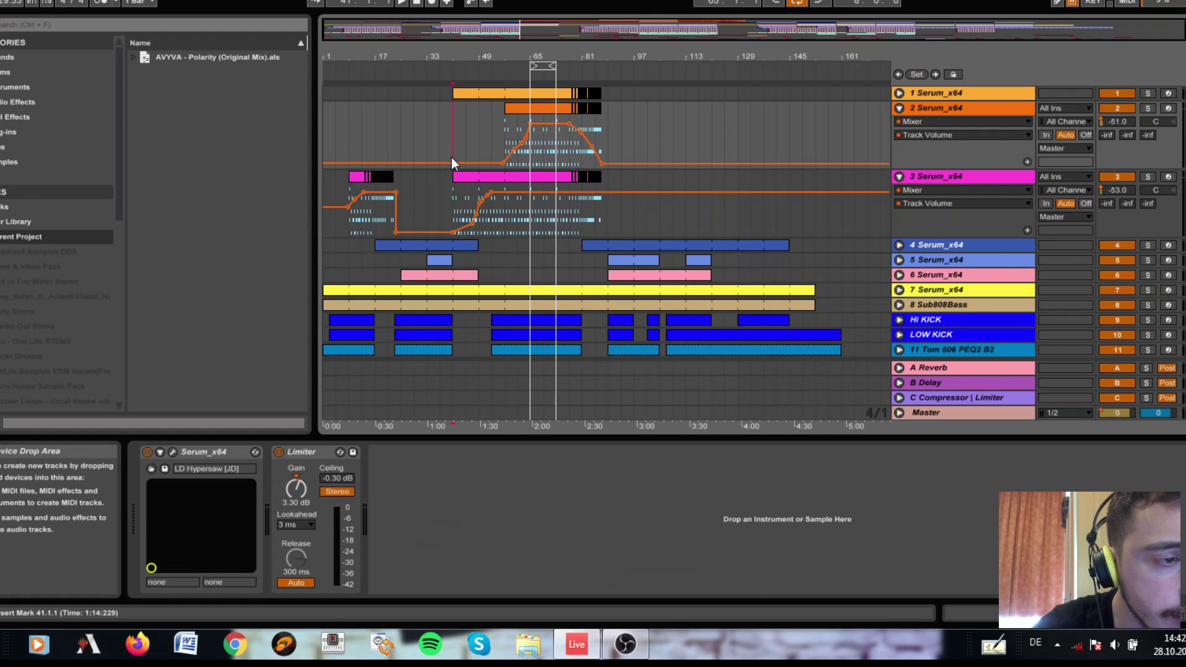
{"action": "left_click", "coordinate": [796, 4]}
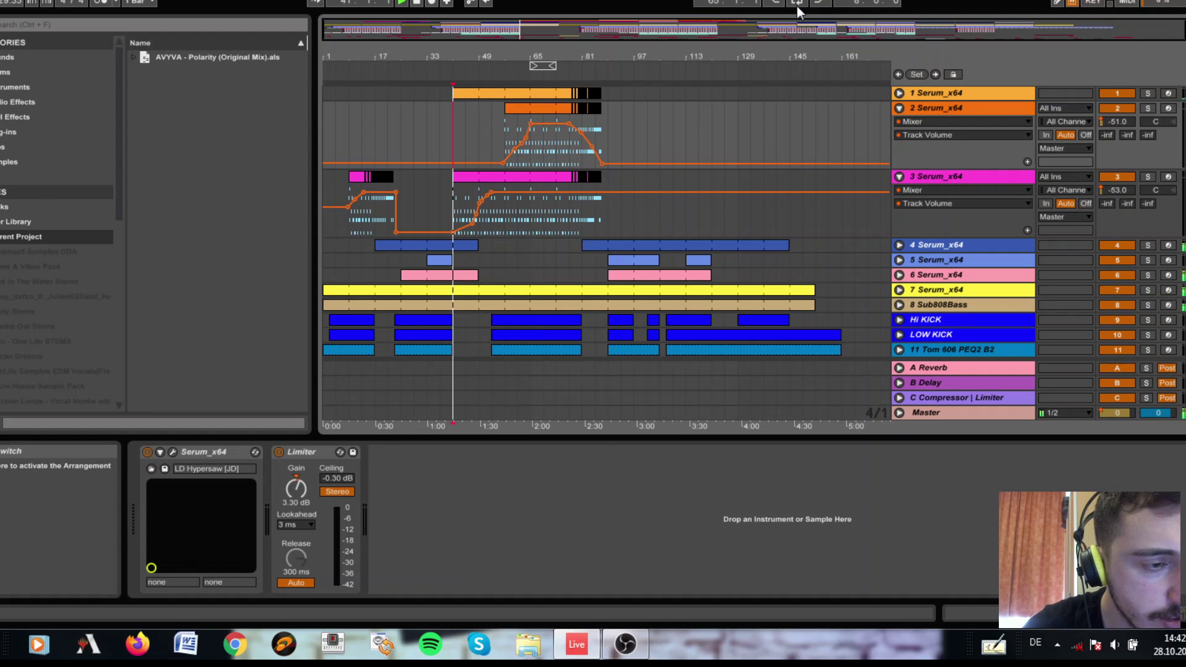
Move the playback start from bar 41 to bar 49 and play the full mix from there.
{"action": "key", "text": "space"}
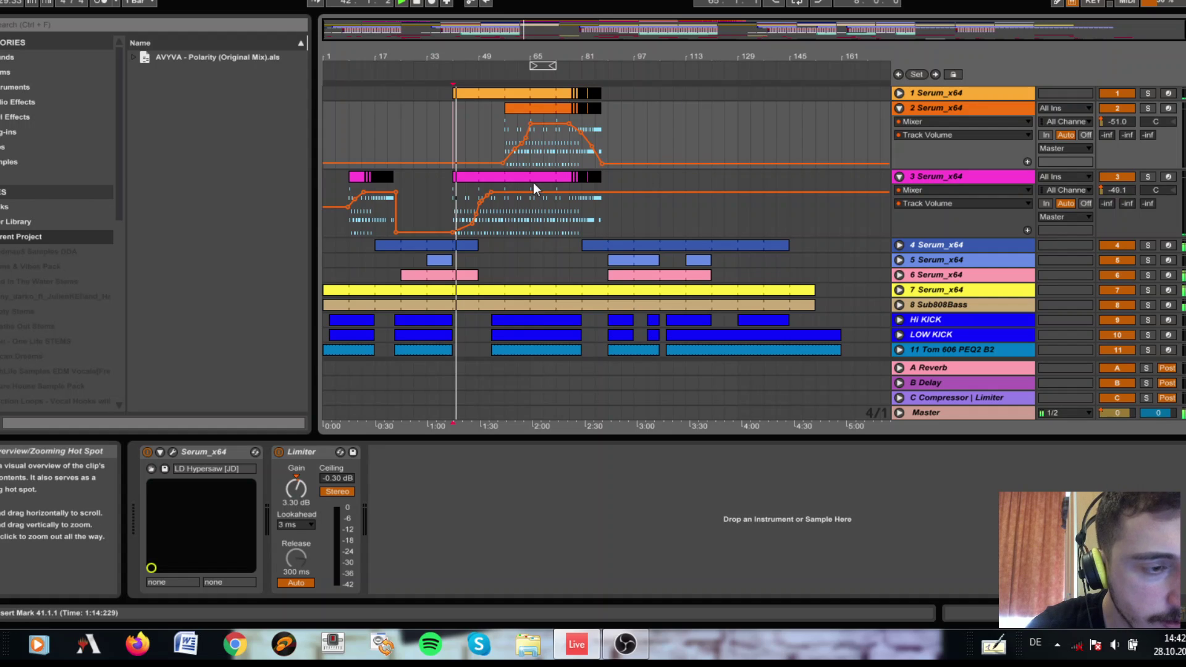
{"action": "key", "text": "space"}
{"action": "left_click", "coordinate": [467, 214]}
{"action": "left_click", "coordinate": [479, 196]}
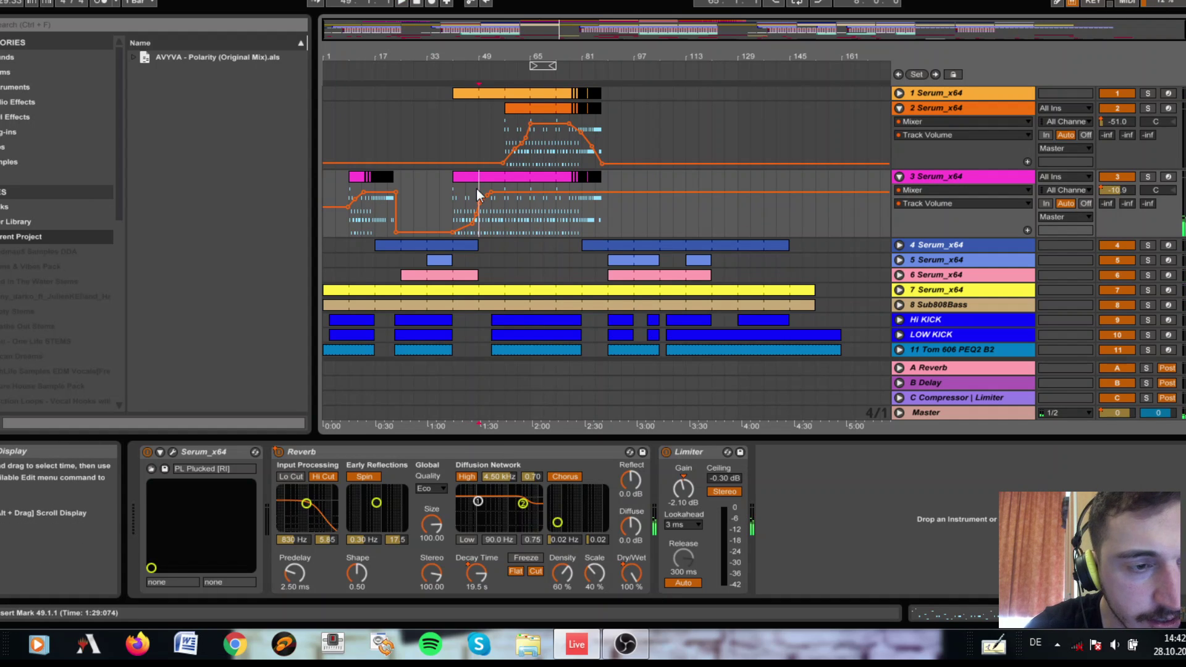
{"action": "key", "text": "space"}
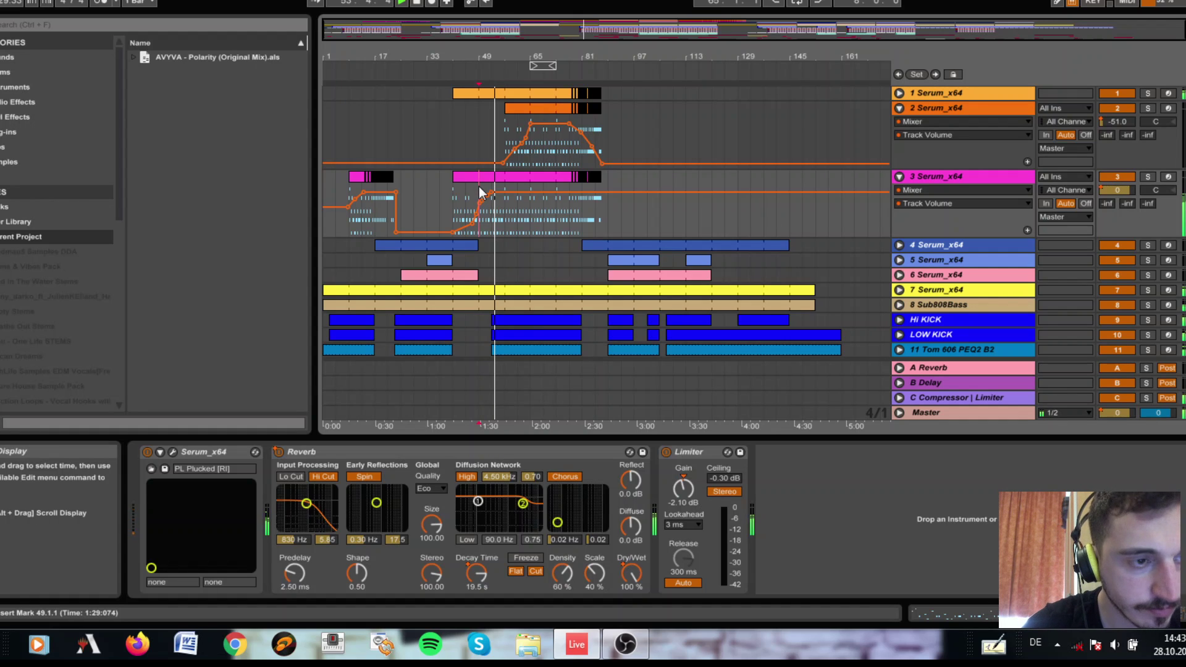
Unfold 1 Serum_x64, show its Mixer track volume automation, and look over the other tracks during playback.
{"action": "left_click", "coordinate": [900, 93]}
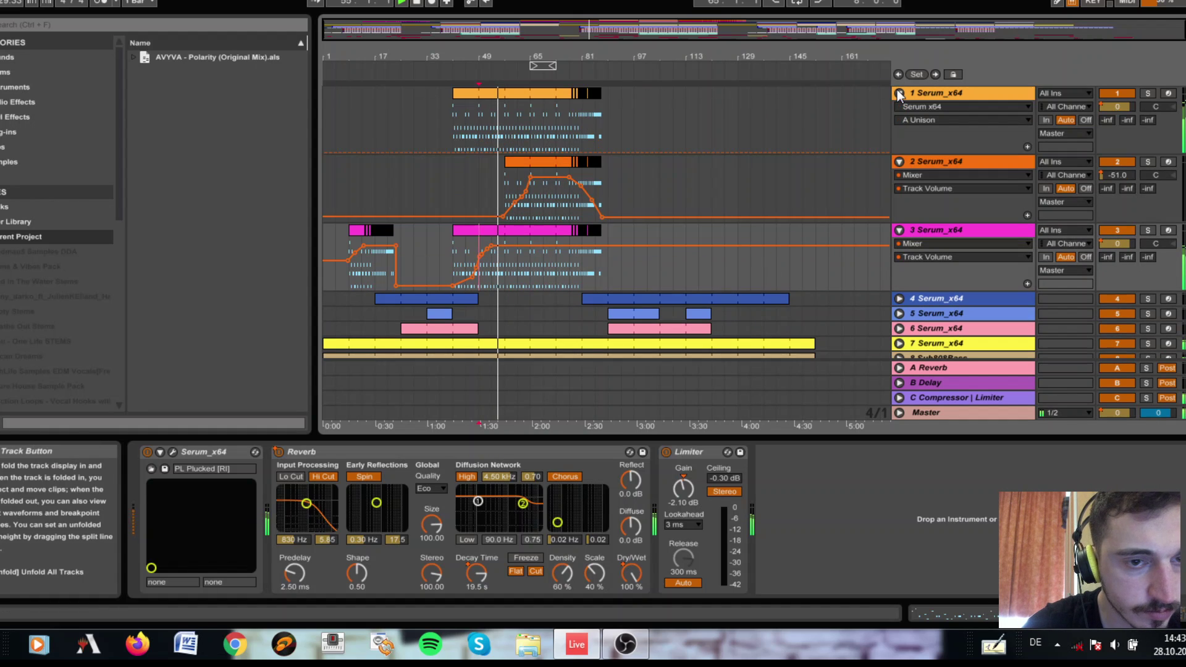
{"action": "left_click", "coordinate": [906, 107]}
{"action": "left_click", "coordinate": [913, 154]}
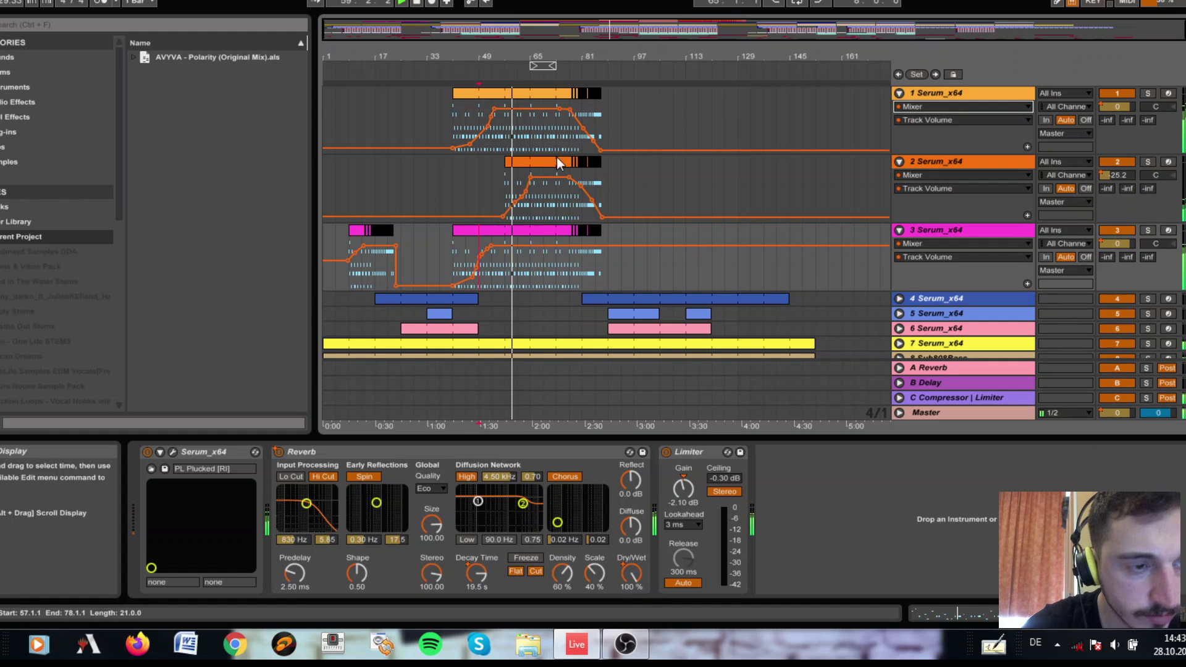
{"action": "scroll", "coordinate": [540, 186], "scroll_direction": "down", "scroll_amount": 5}
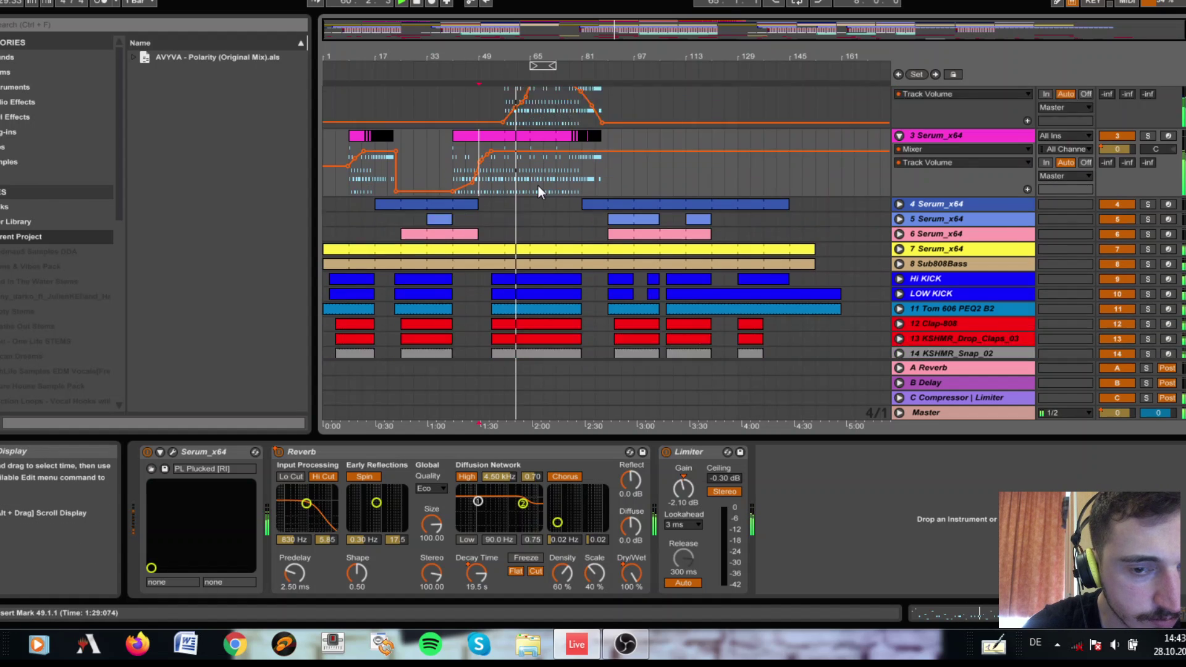
{"action": "scroll", "coordinate": [538, 185], "scroll_direction": "down", "scroll_amount": 6}
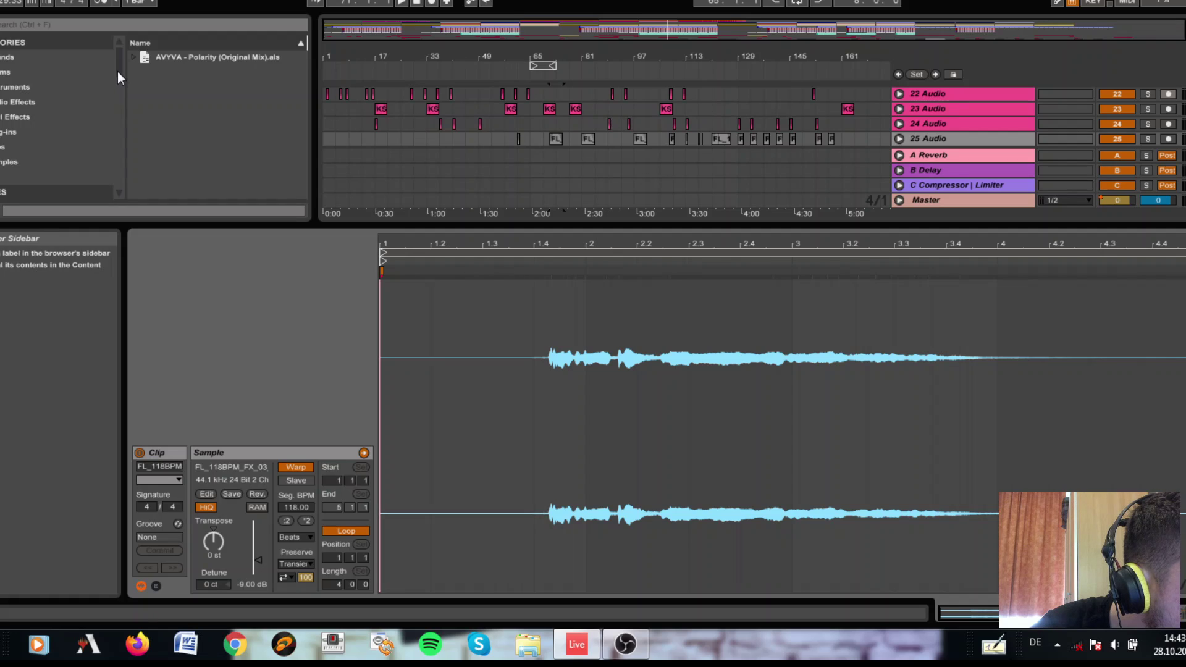
Look through the tracks contained in the Polarity (Original Mix) set in the current project, and check the first missing sample folder.
{"action": "left_click_drag", "start_coordinate": [117, 72], "coordinate": [112, 95]}
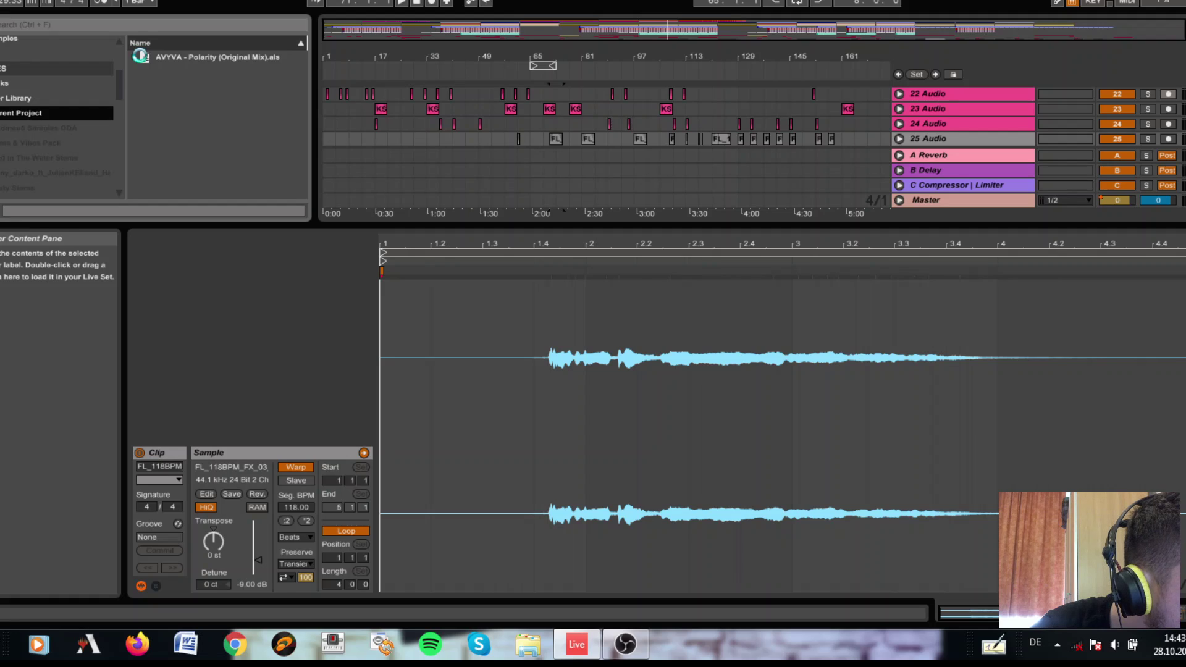
{"action": "left_click", "coordinate": [132, 58]}
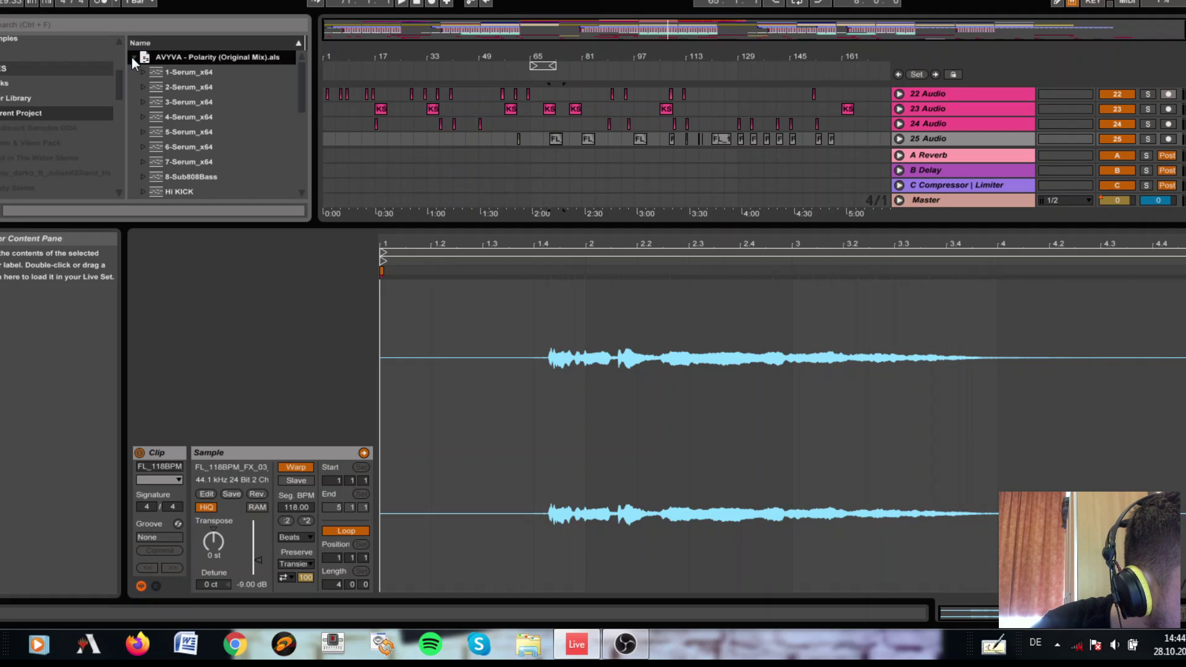
{"action": "scroll", "coordinate": [183, 141], "scroll_direction": "down", "scroll_amount": 4}
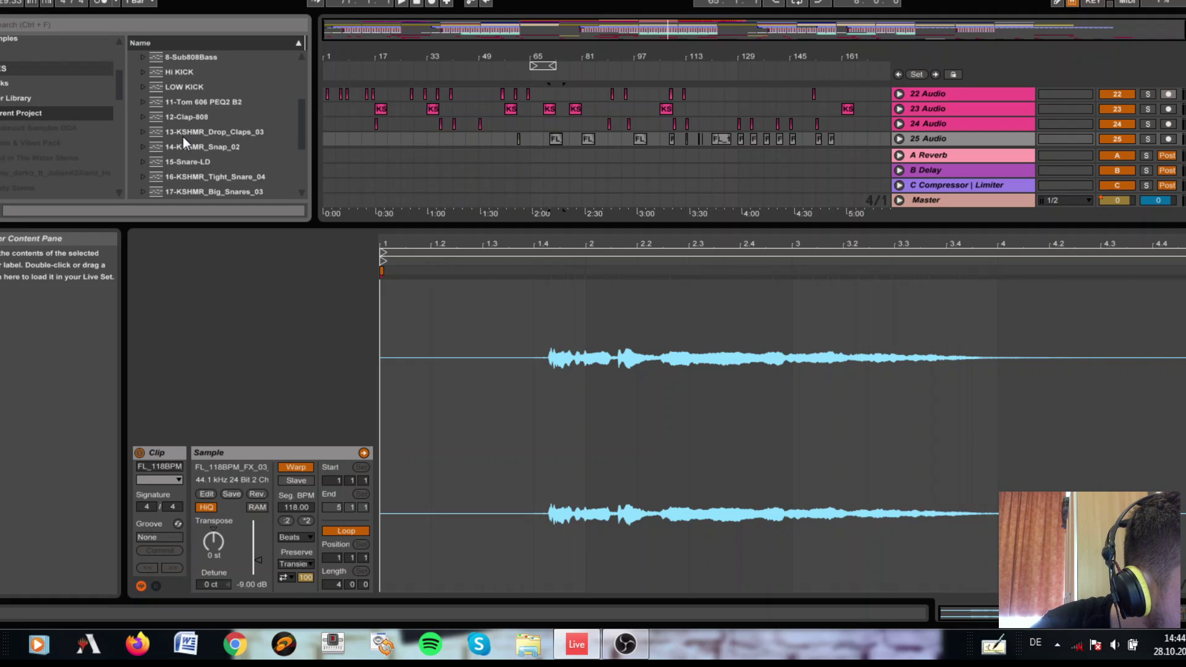
{"action": "scroll", "coordinate": [183, 138], "scroll_direction": "down", "scroll_amount": 2}
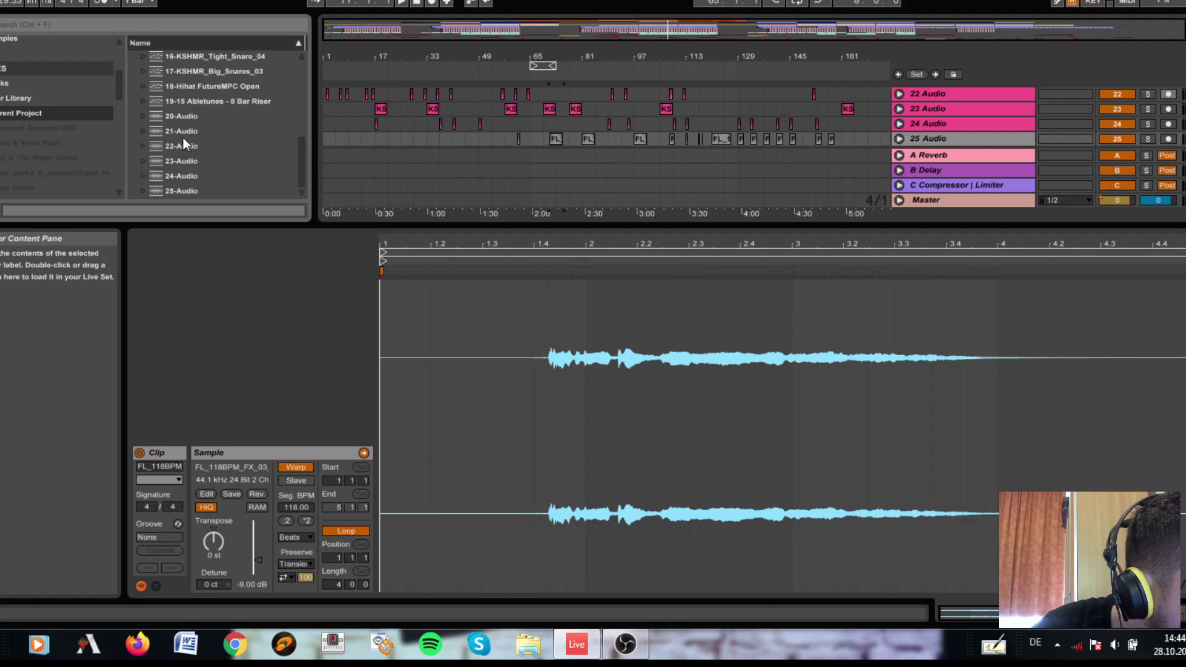
{"action": "left_click", "coordinate": [98, 24]}
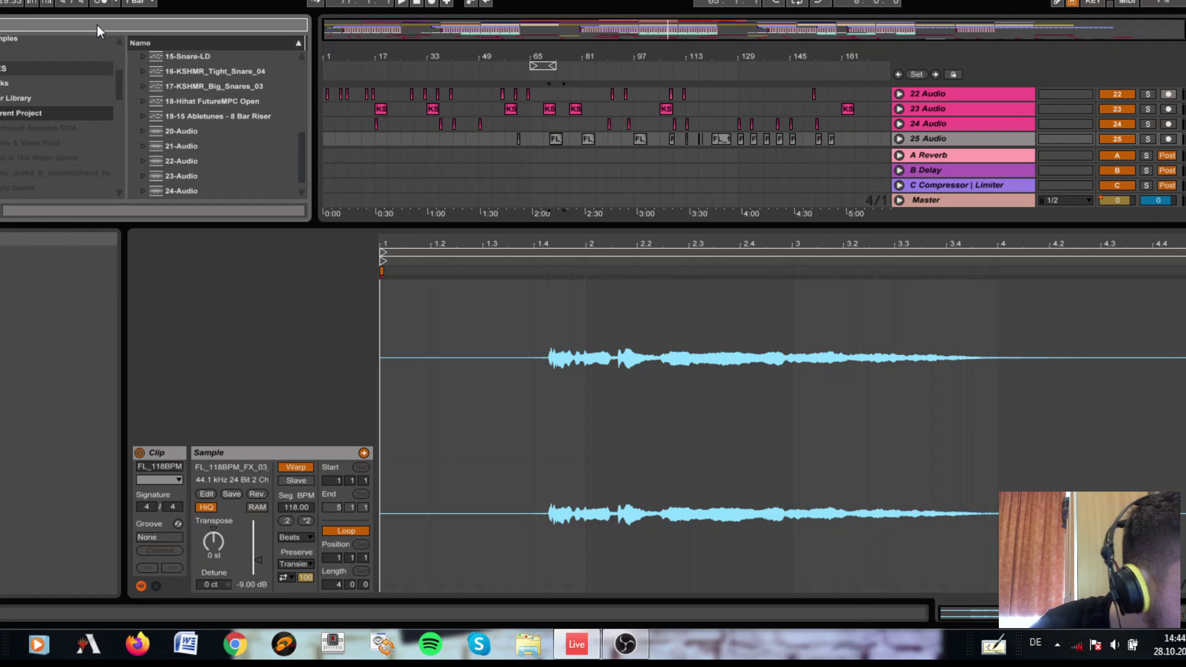
{"action": "left_click", "coordinate": [57, 128]}
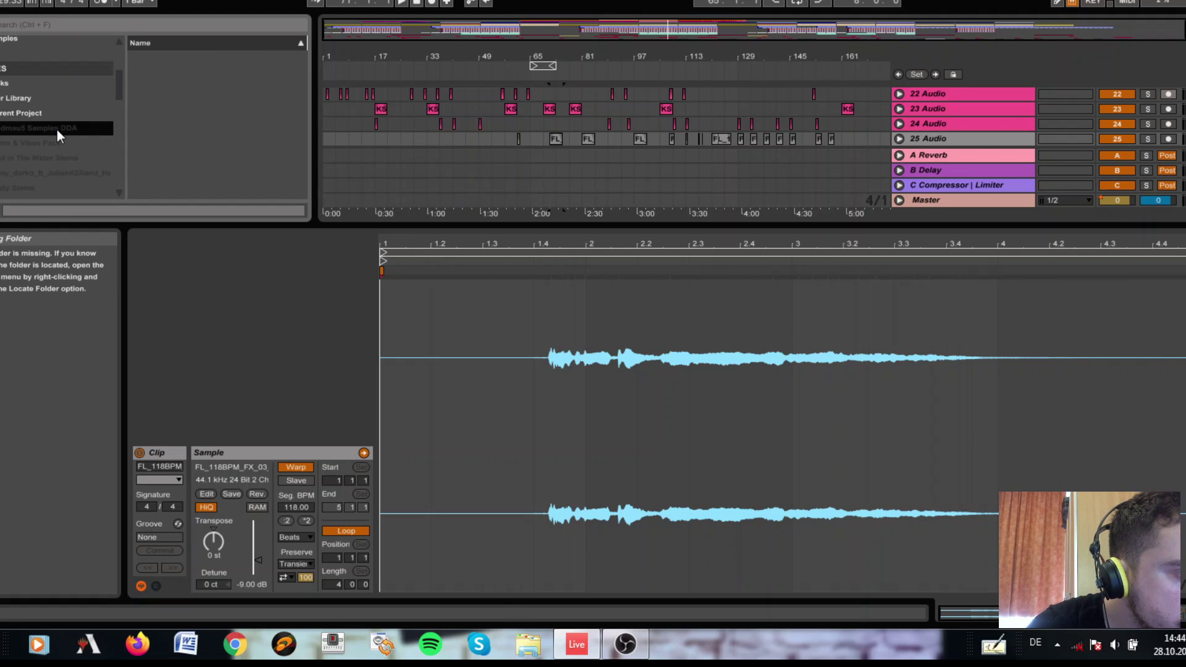
Hide the clip detail view, check the sample packs folder, and expand Samples > packs to list the available packs.
{"action": "left_click", "coordinate": [210, 224]}
{"action": "left_click", "coordinate": [27, 472]}
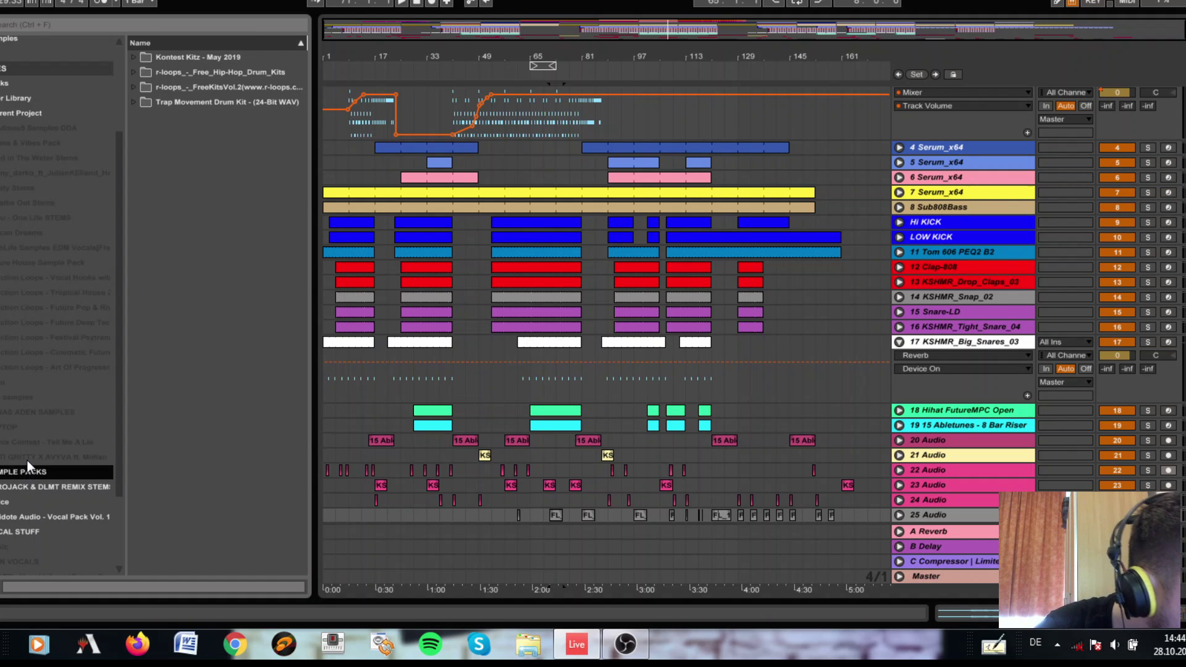
{"action": "left_click", "coordinate": [12, 504]}
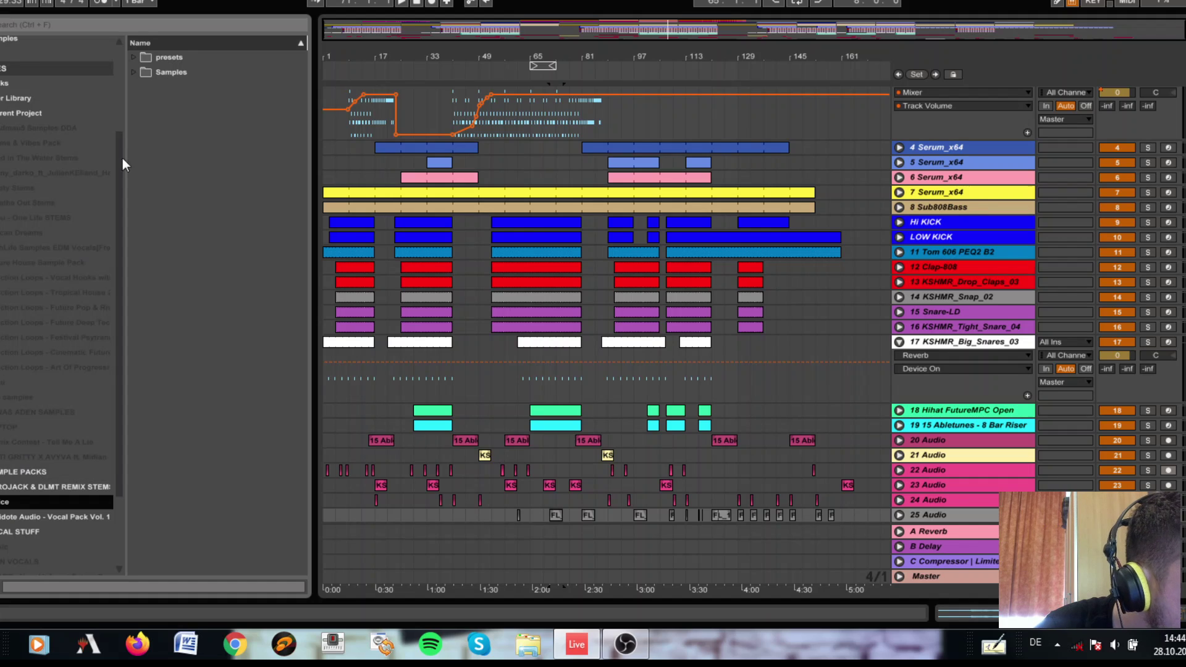
{"action": "left_click", "coordinate": [133, 72]}
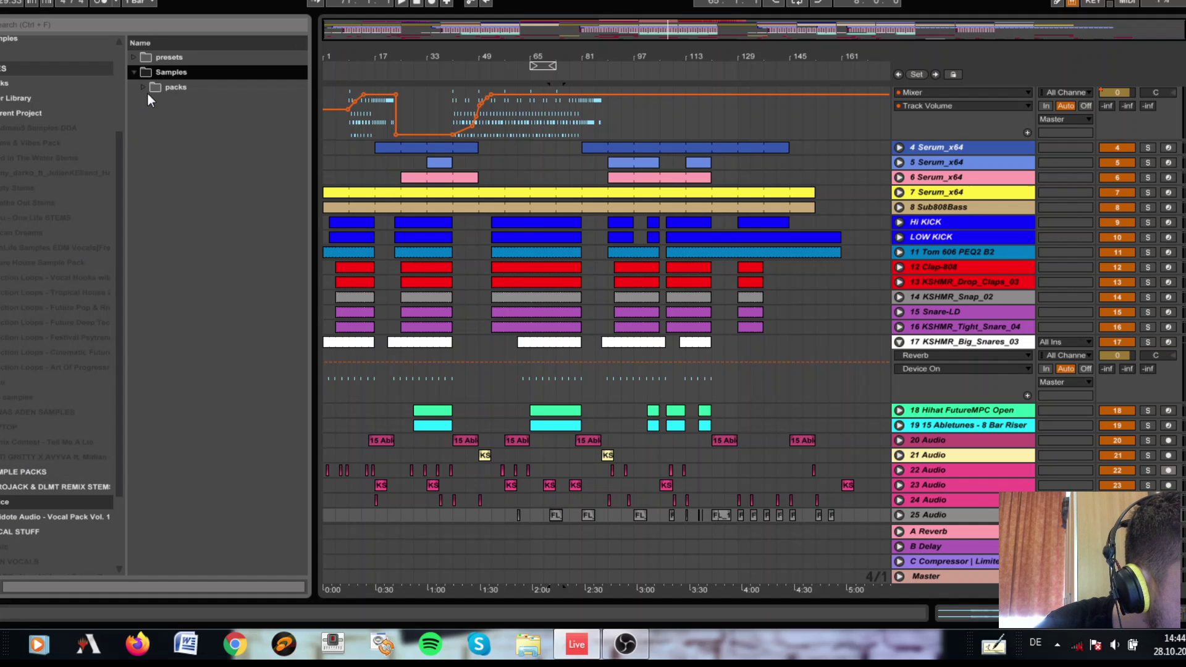
{"action": "left_click", "coordinate": [143, 87]}
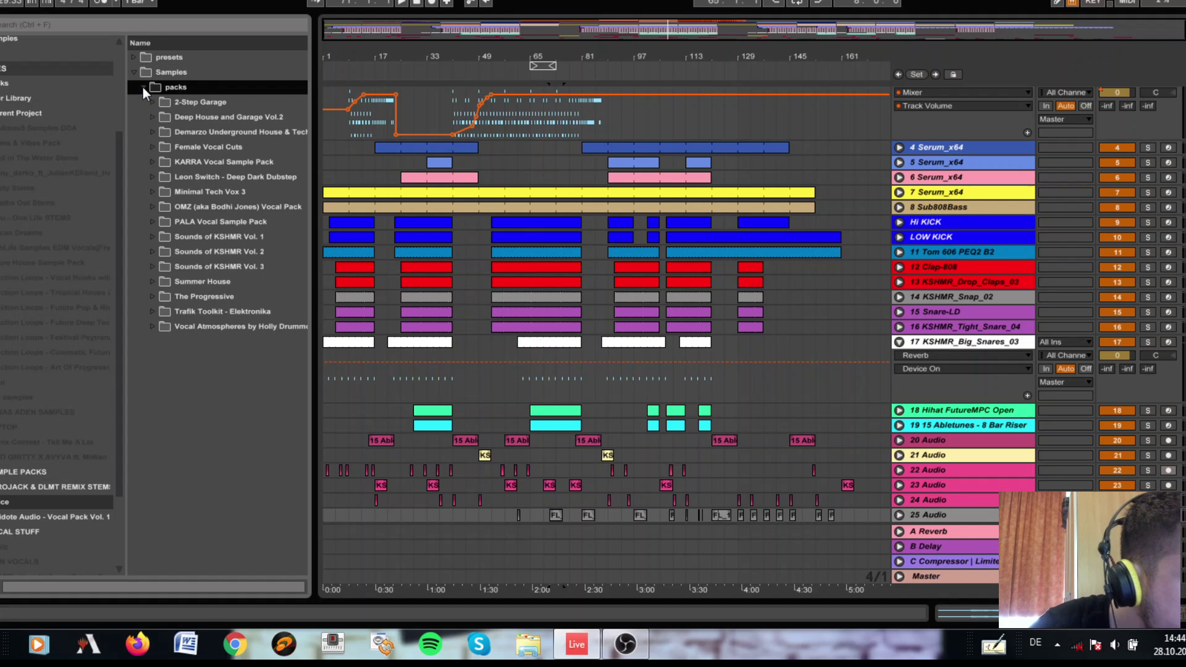
Search the packs for "hey" and preview the Female_Vocal_Cut_12_128 sample in FL_Female_Vocal_Cuts_Wet.
{"action": "left_click", "coordinate": [132, 21]}
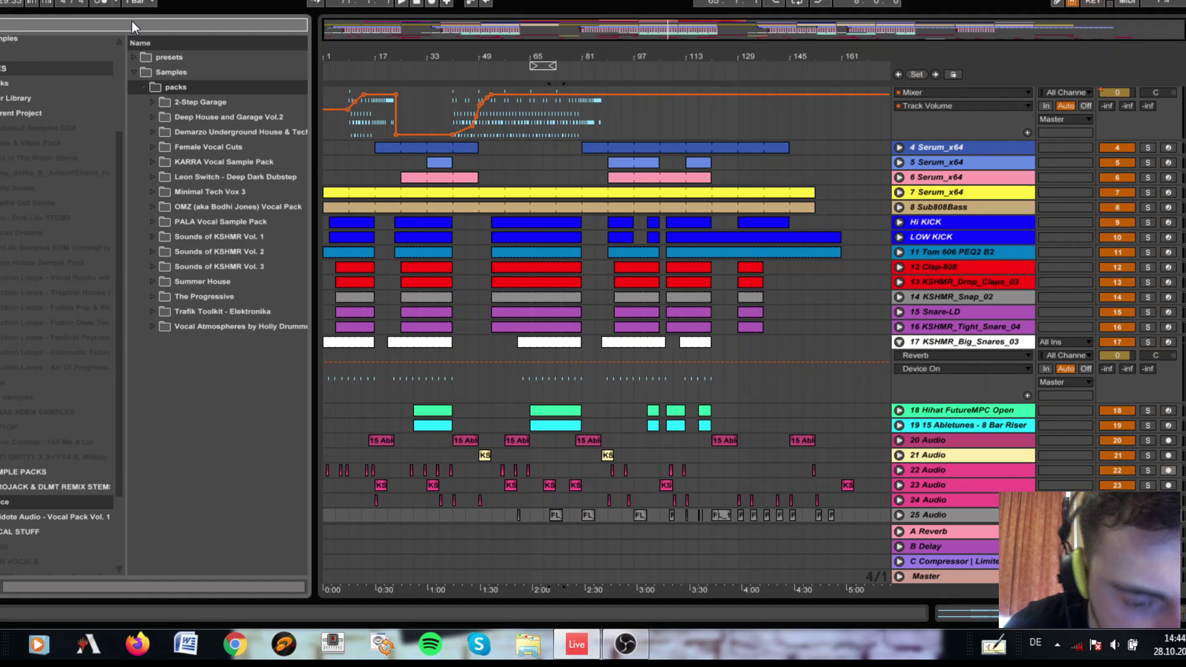
{"action": "type", "text": "hey"}
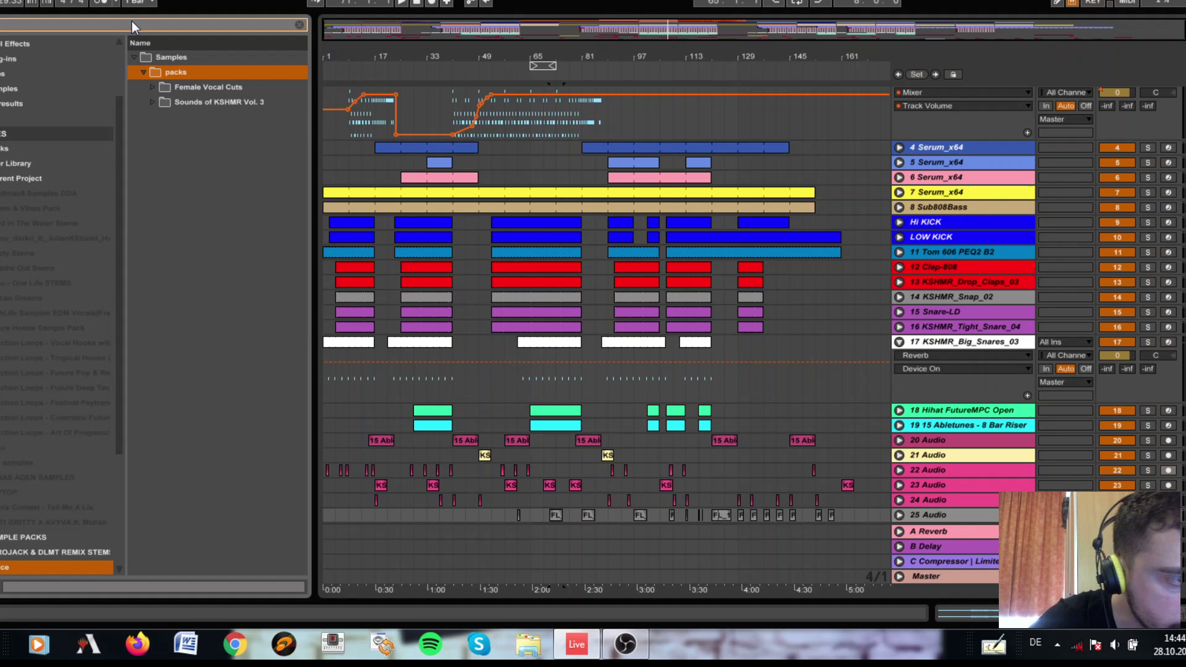
{"action": "left_click", "coordinate": [154, 90]}
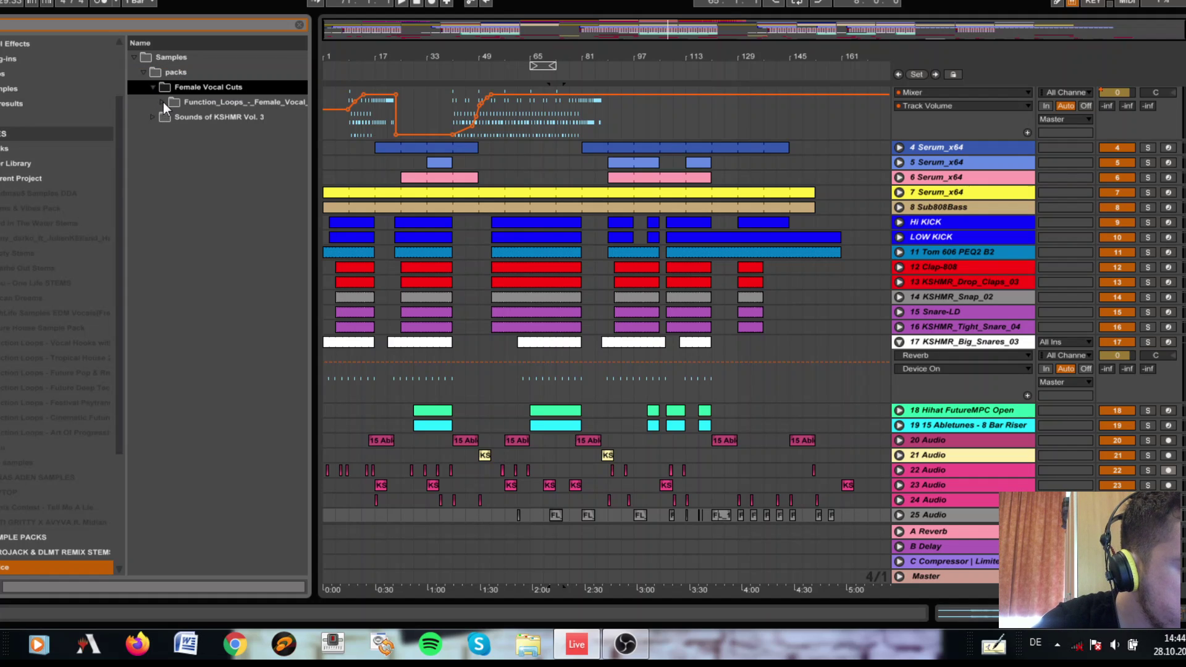
{"action": "left_click", "coordinate": [162, 102]}
{"action": "left_click", "coordinate": [171, 117]}
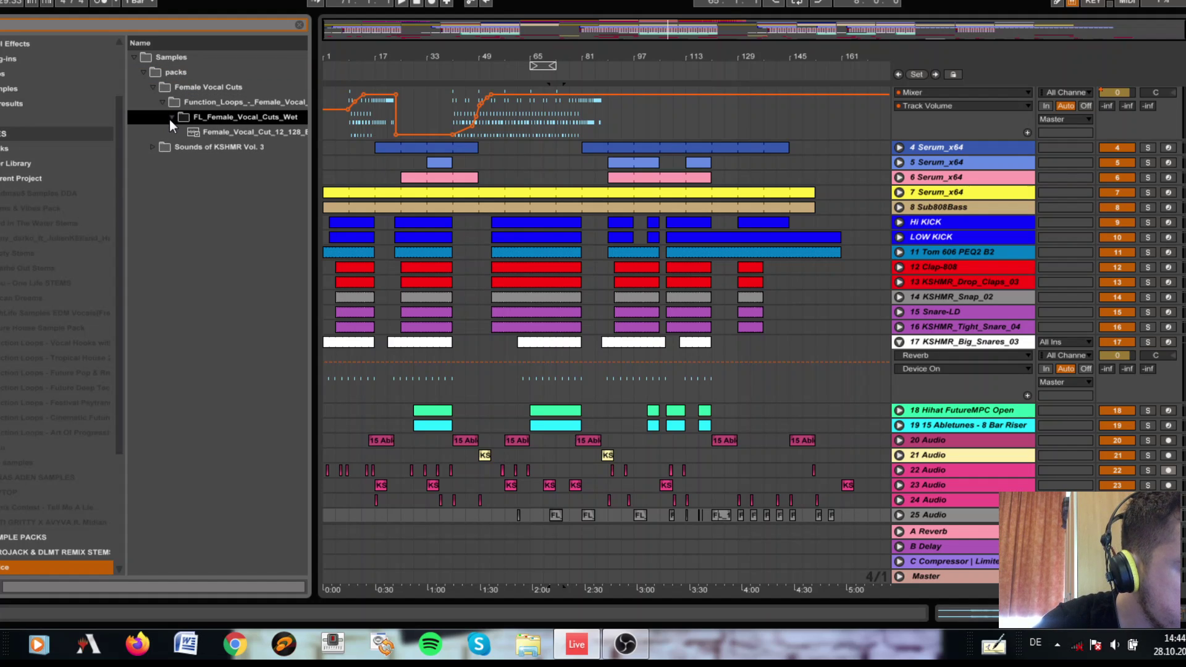
{"action": "left_click", "coordinate": [196, 133]}
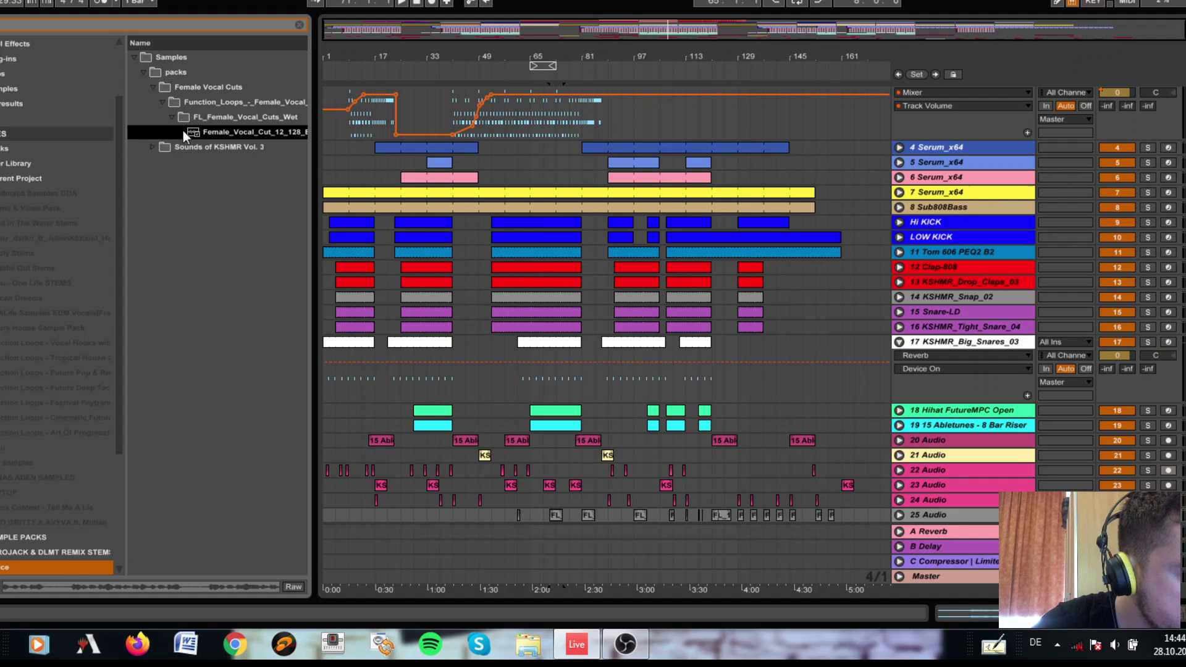
Expand KSHMR_processed in Sounds of KSHMR Vol. 3, and check the sample packs folder for the same search.
{"action": "left_click", "coordinate": [155, 147]}
{"action": "left_click", "coordinate": [160, 117]}
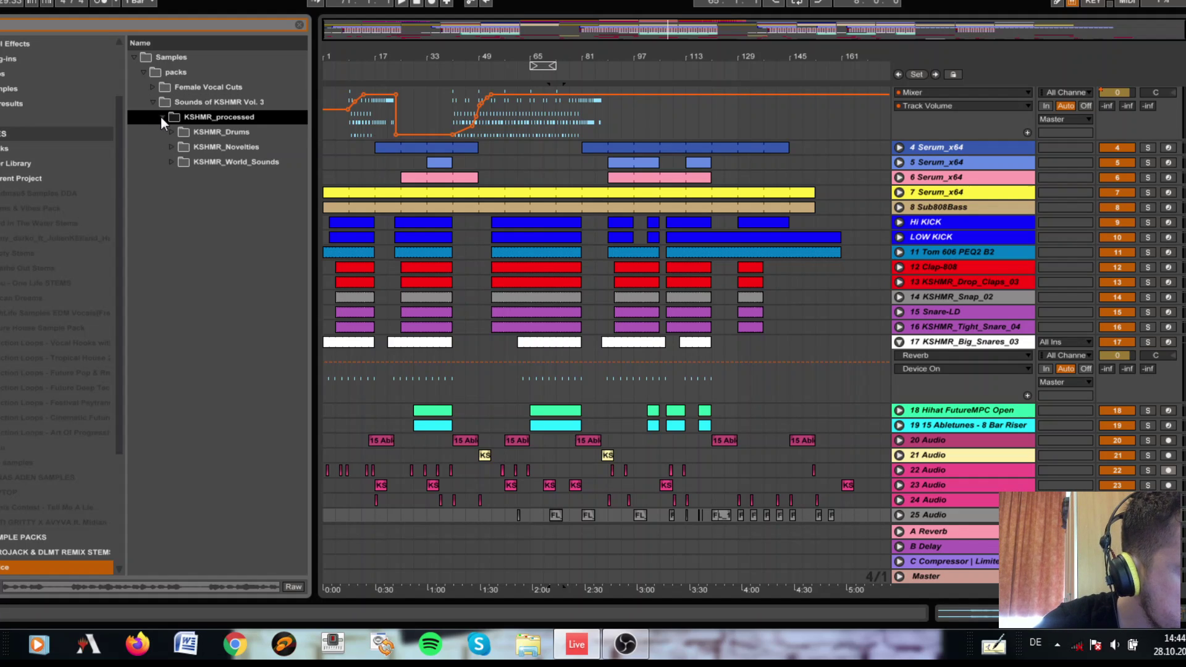
{"action": "left_click", "coordinate": [16, 537]}
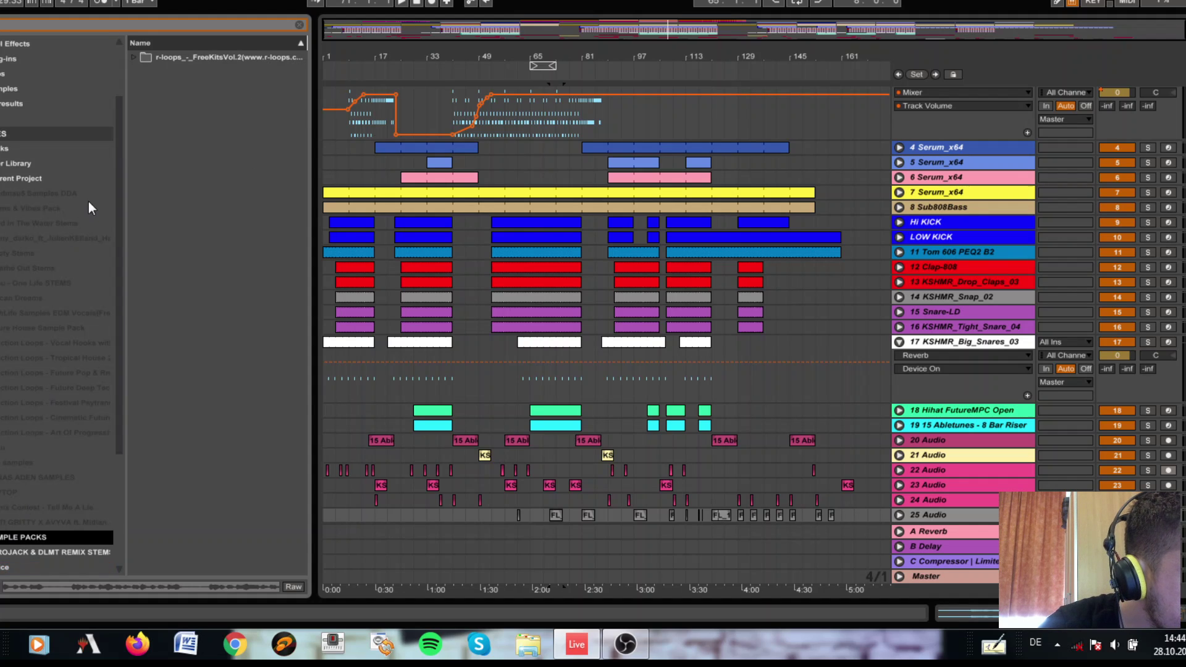
Select an FL clip on 25 Audio, search for "wish a", and check the remix stems and Vocal Pack Vol. 1 folders.
{"action": "left_click", "coordinate": [556, 515]}
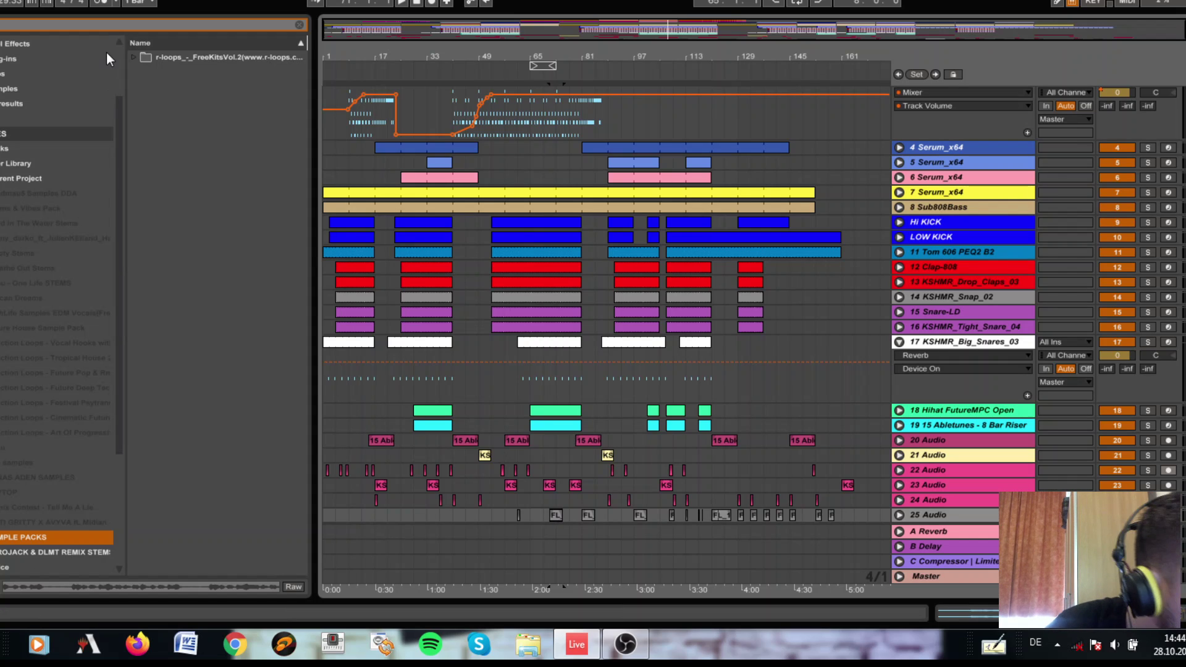
{"action": "left_click", "coordinate": [105, 27]}
{"action": "type", "text": "wish a"}
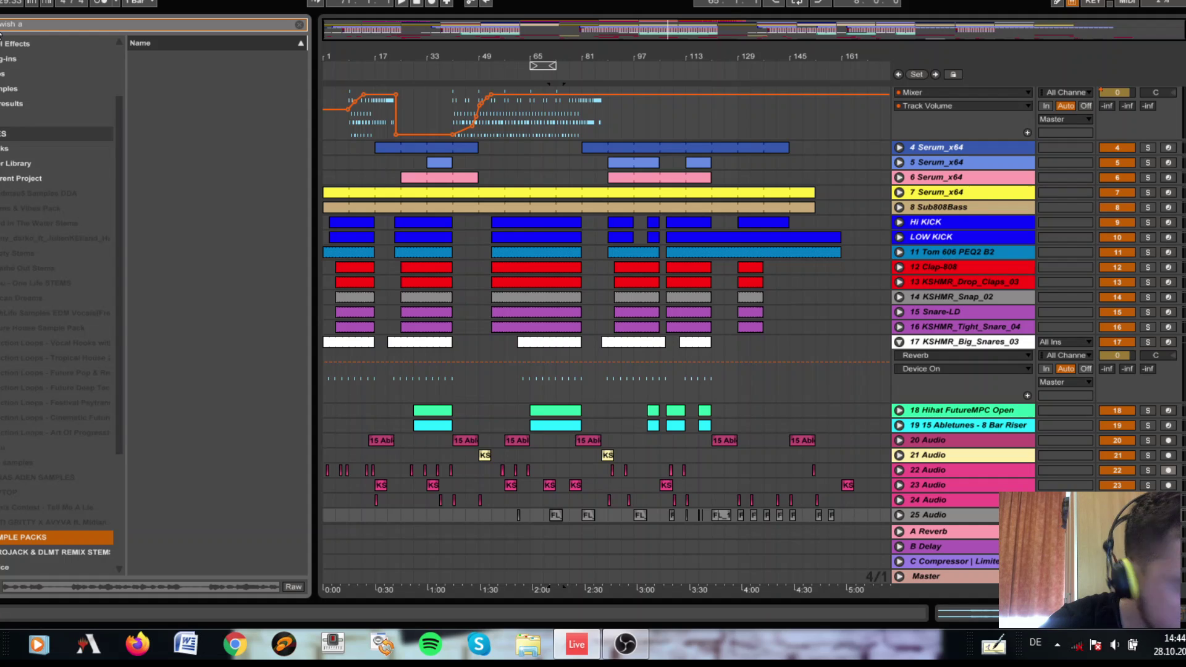
{"action": "scroll", "coordinate": [82, 266], "scroll_direction": "down", "scroll_amount": 2}
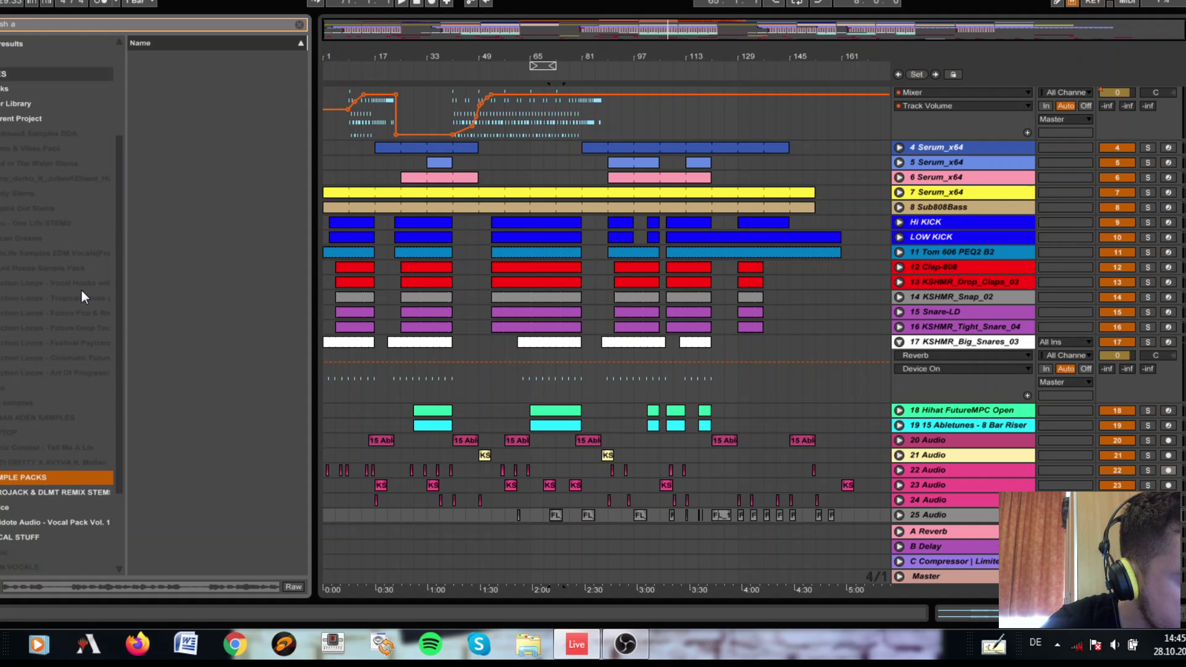
{"action": "left_click", "coordinate": [31, 487]}
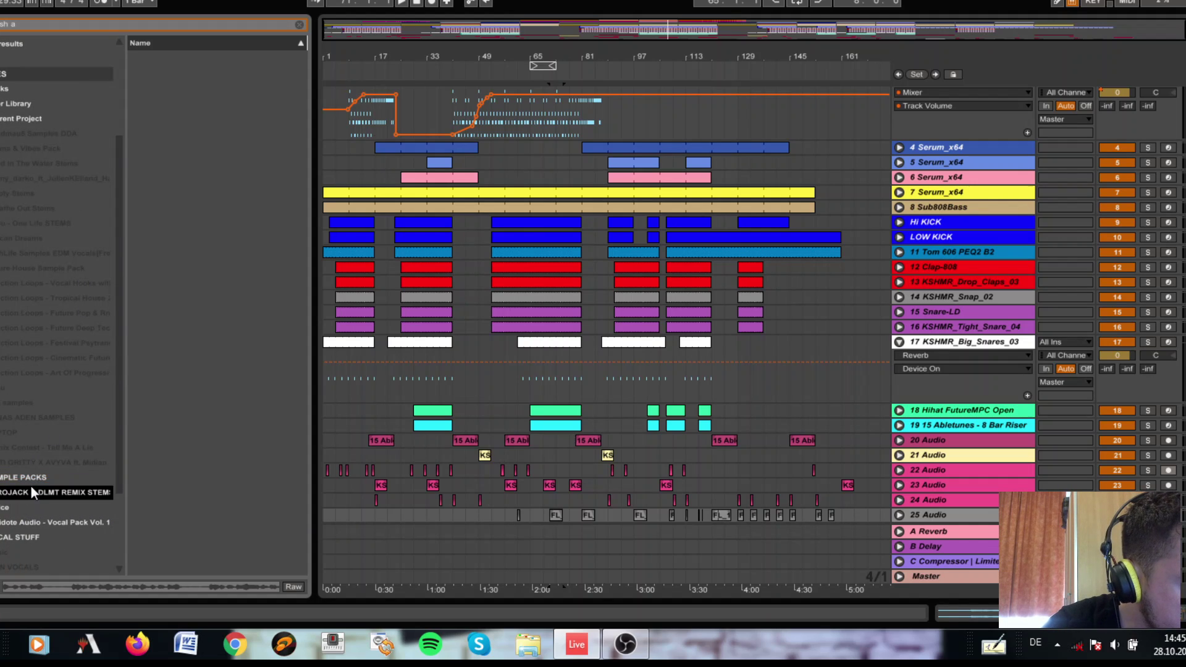
{"action": "left_click", "coordinate": [28, 521]}
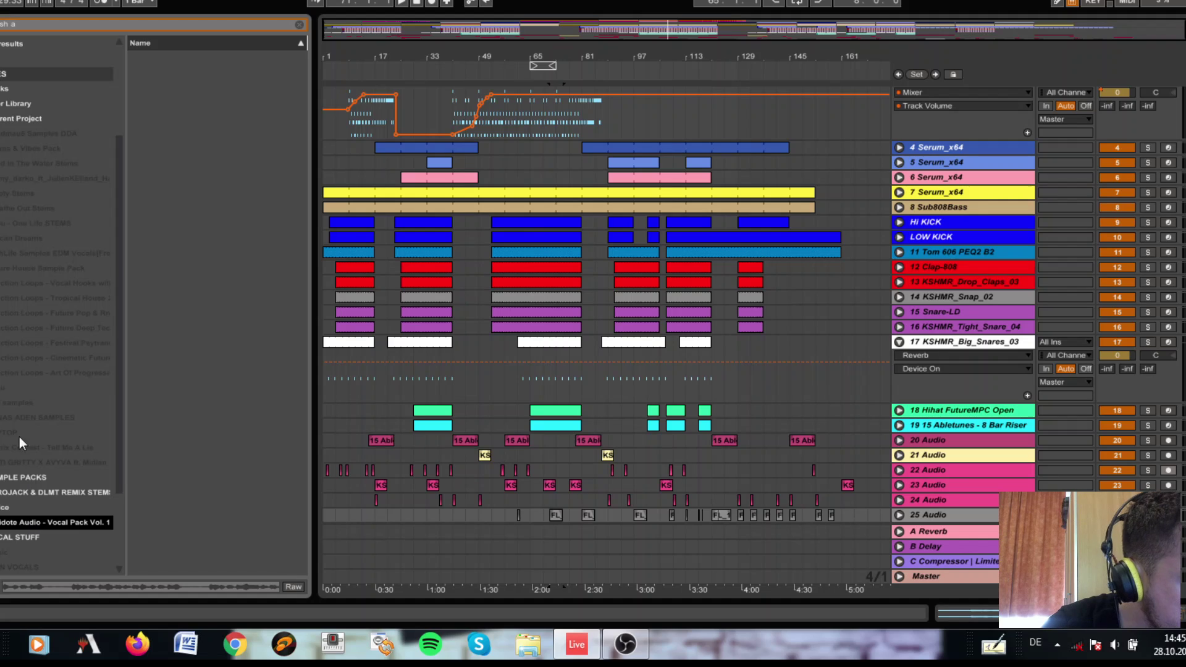
Check the current project, user library and vocal stuff folders for the same search term, and clear the search.
{"action": "left_click", "coordinate": [26, 118]}
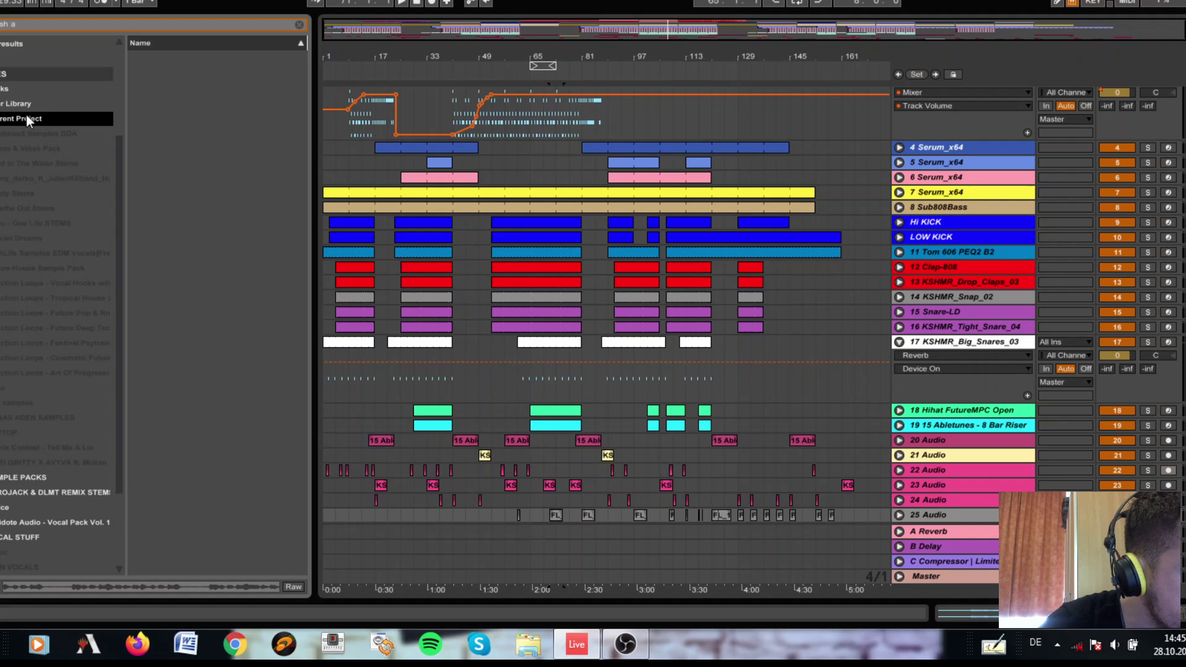
{"action": "left_click", "coordinate": [27, 109]}
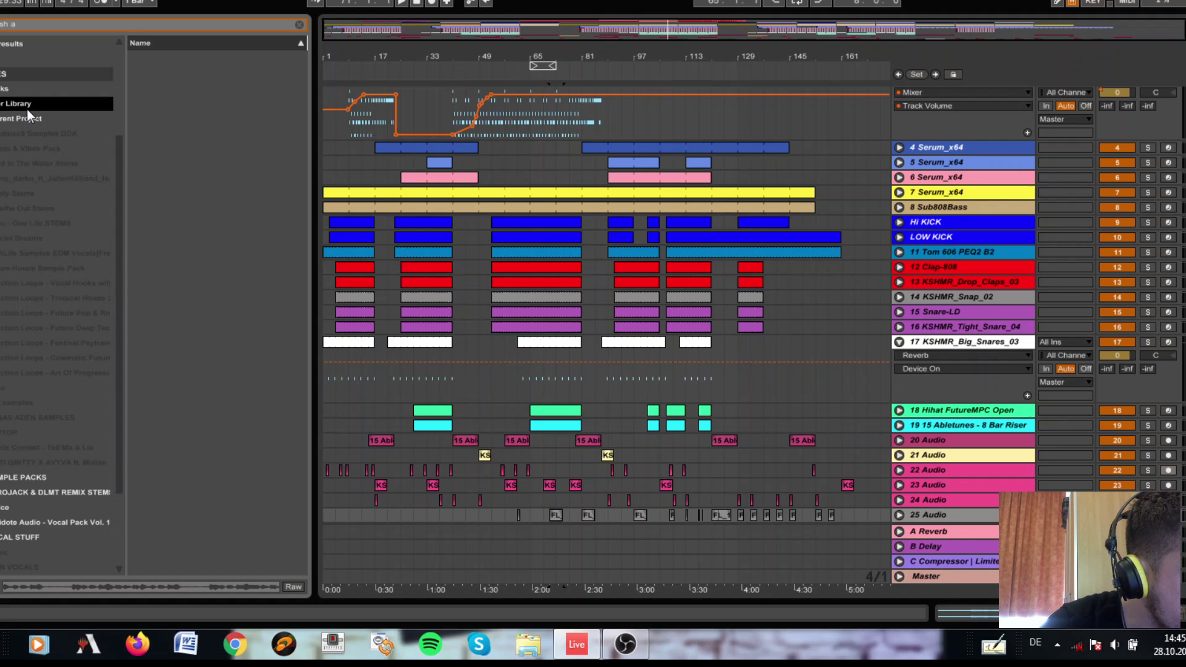
{"action": "left_click", "coordinate": [54, 537]}
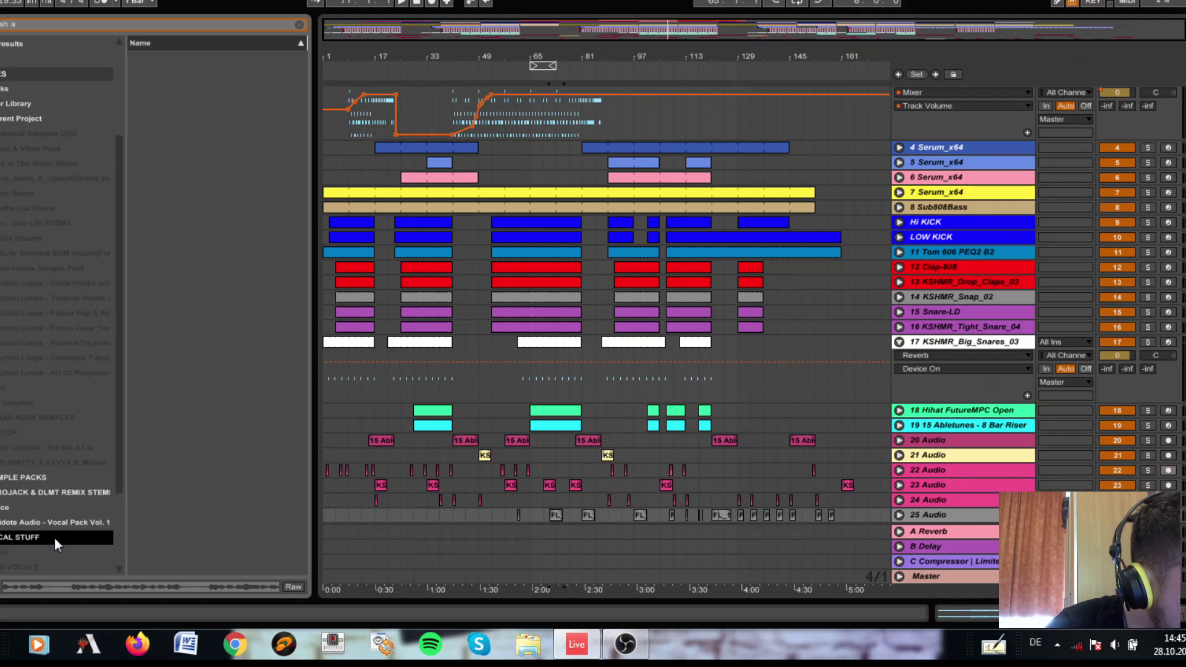
{"action": "scroll", "coordinate": [55, 539], "scroll_direction": "down", "scroll_amount": 3}
{"action": "left_click", "coordinate": [44, 477]}
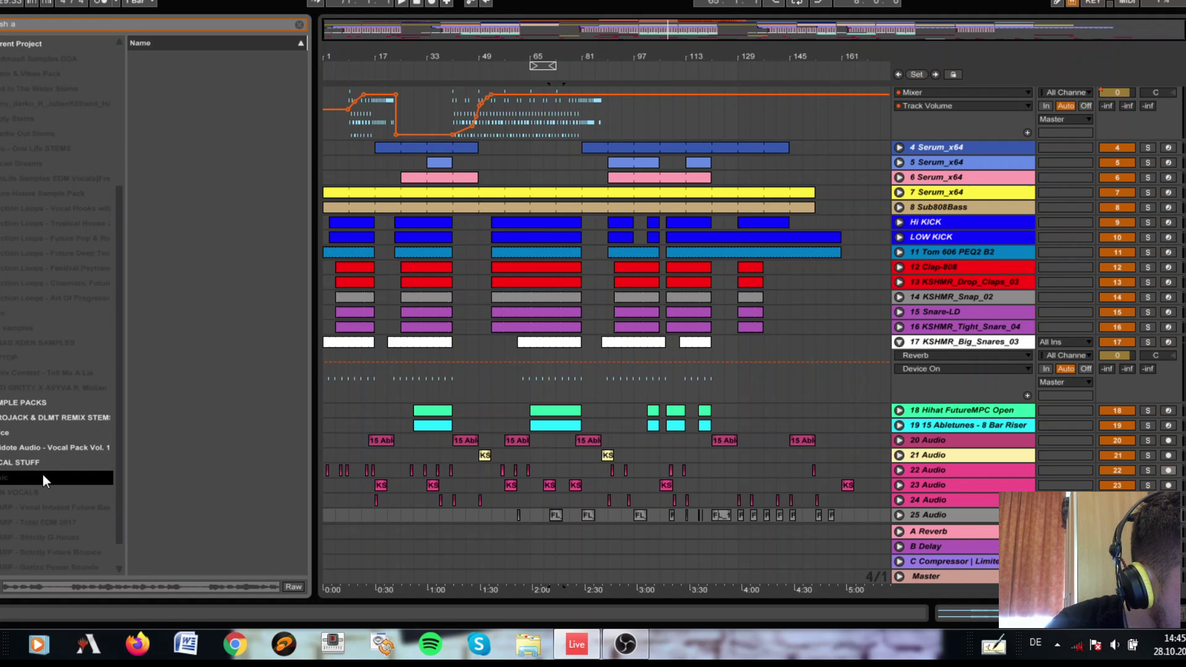
{"action": "left_click", "coordinate": [299, 26]}
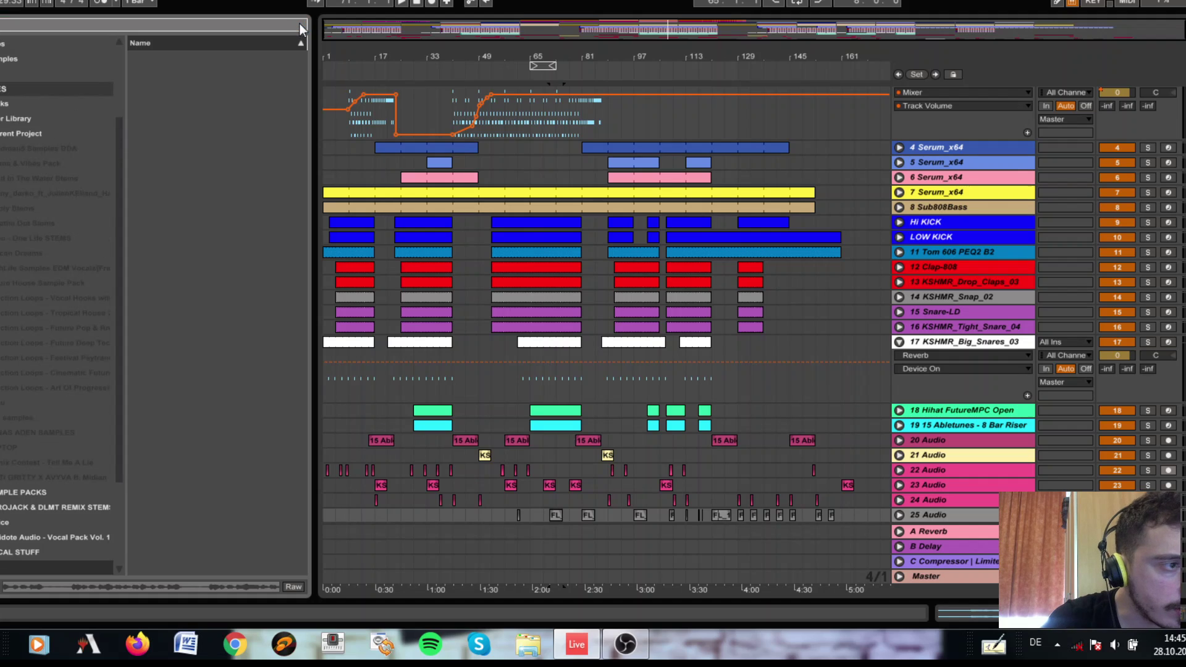
{"action": "scroll", "coordinate": [27, 229], "scroll_direction": "up", "scroll_amount": 4}
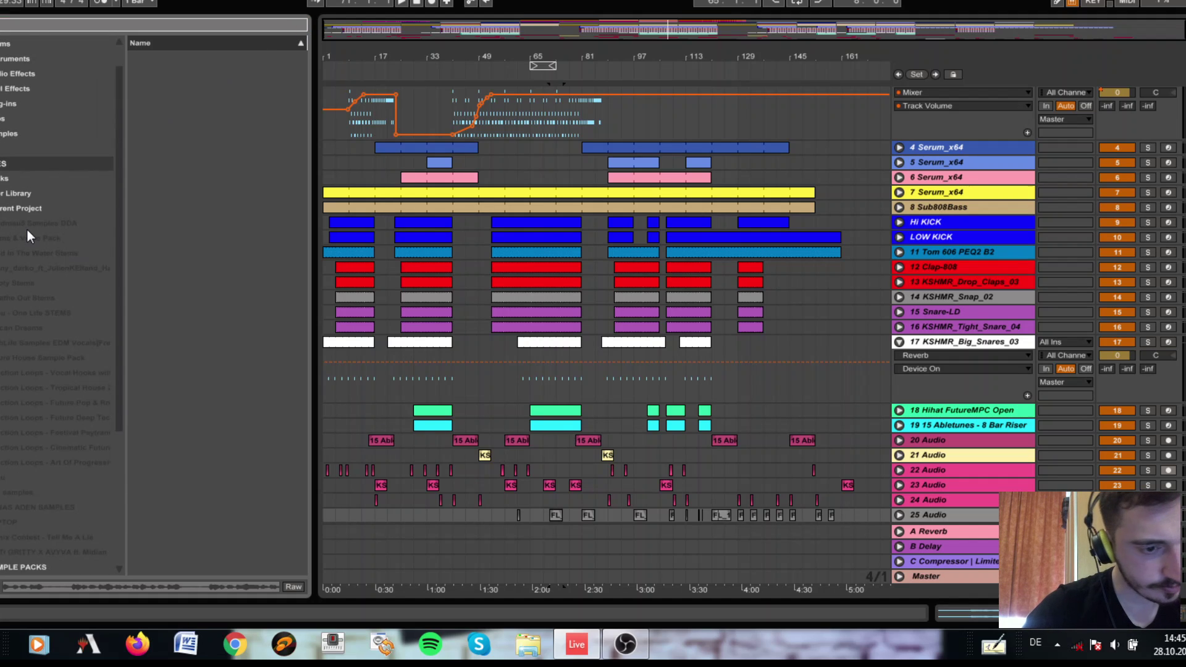
Play the arrangement from bar 81 and open the FL vocal clip at that bar on 25 Audio.
{"action": "left_click", "coordinate": [583, 500]}
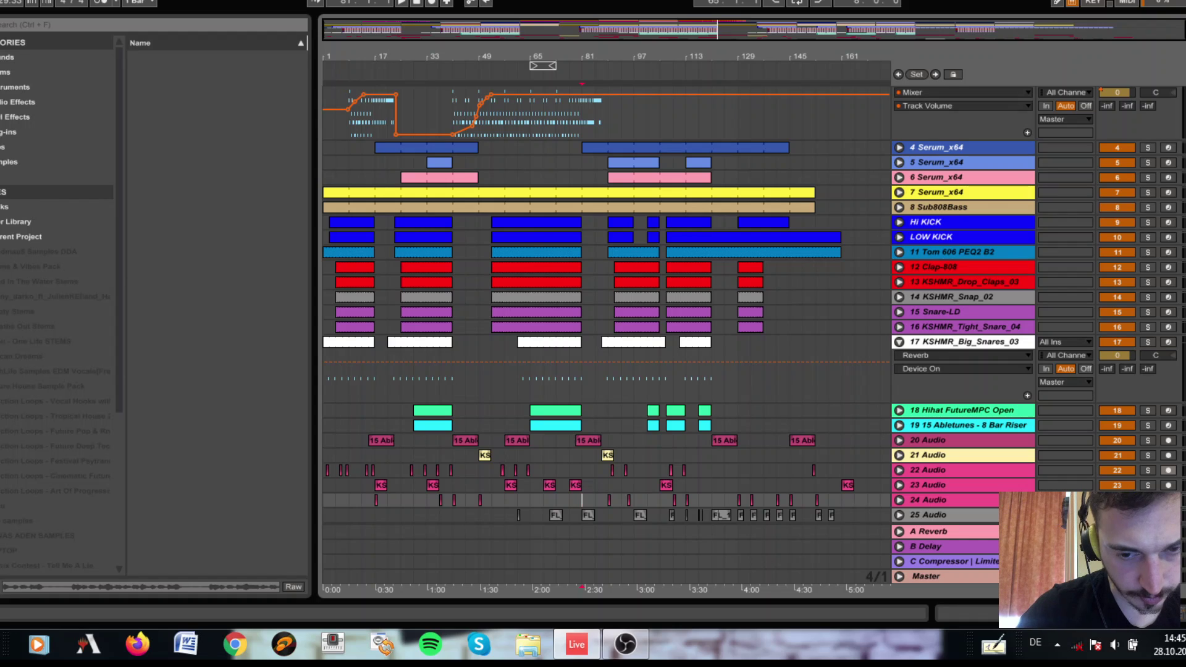
{"action": "key", "text": "space"}
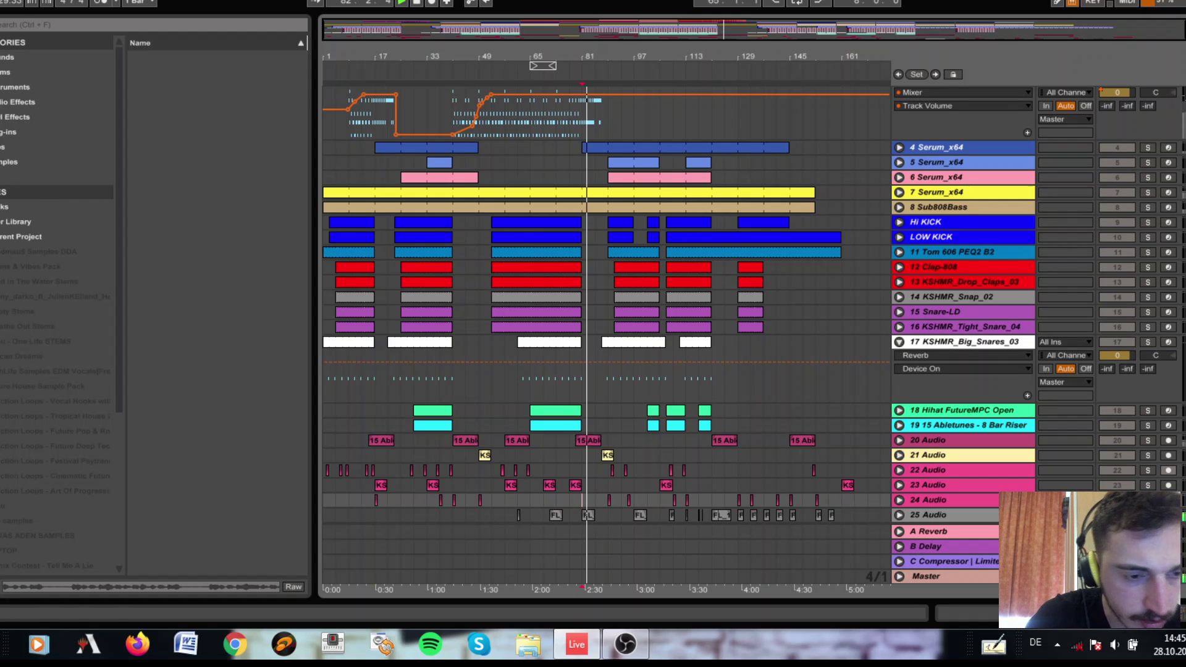
{"action": "left_click", "coordinate": [589, 515]}
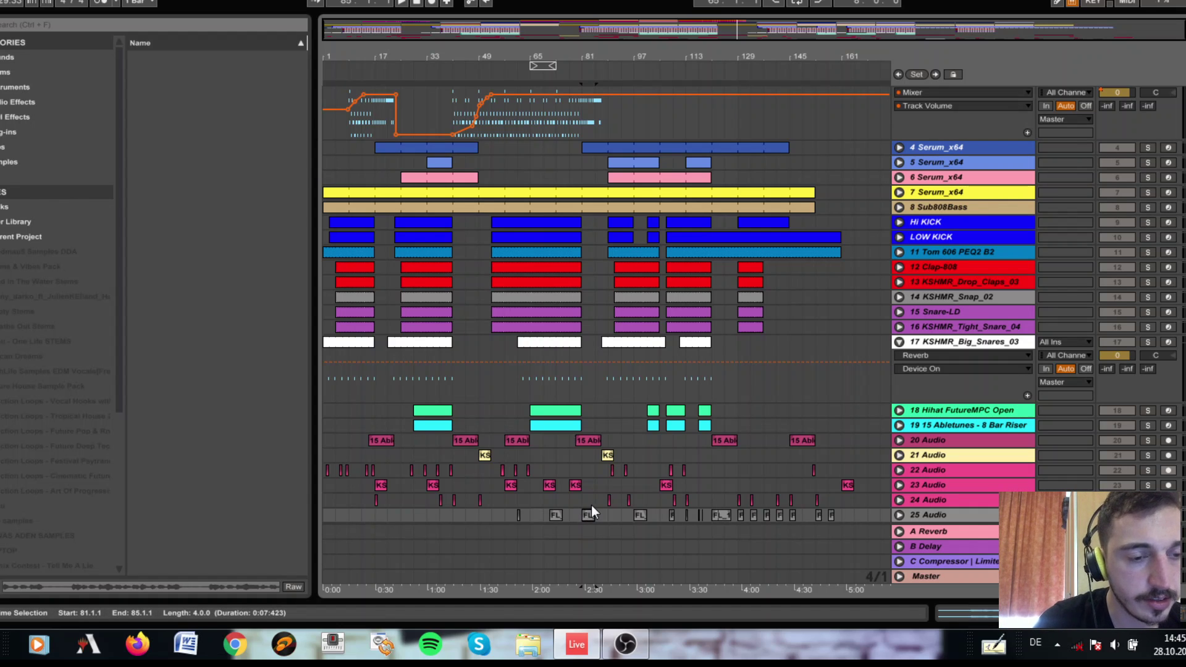
{"action": "double_click", "coordinate": [586, 518]}
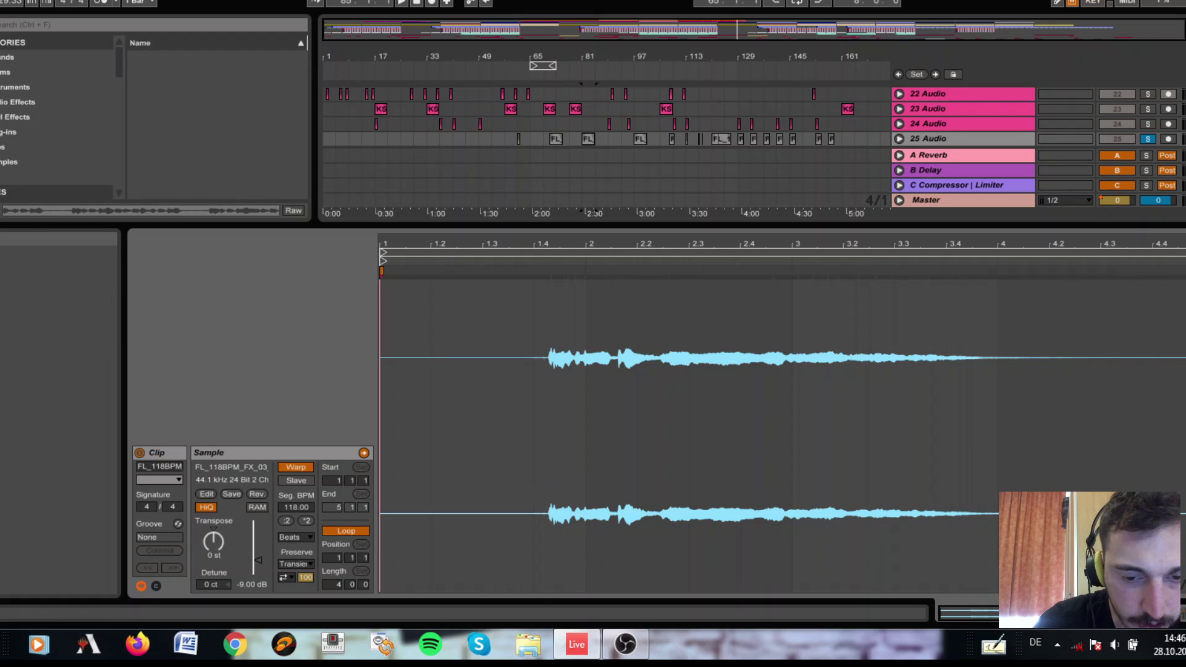
Show the devices of 25 Audio, bypass its Reverb, and play the soloed vocal clip dry.
{"action": "left_click", "coordinate": [1106, 613]}
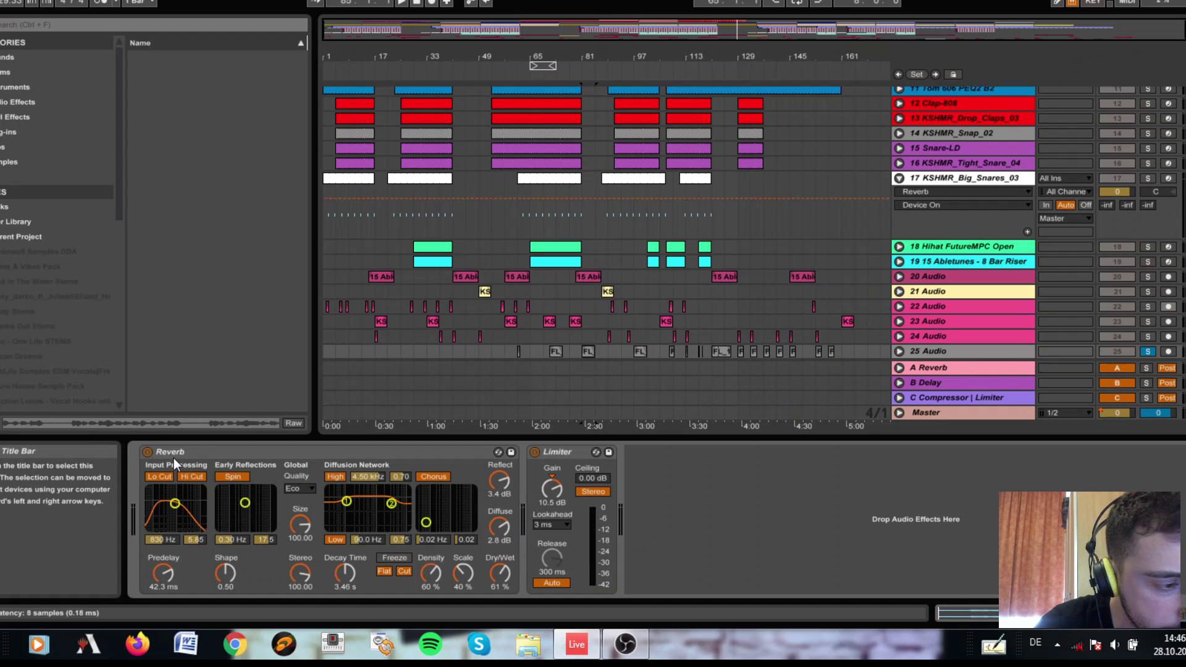
{"action": "left_click", "coordinate": [147, 452]}
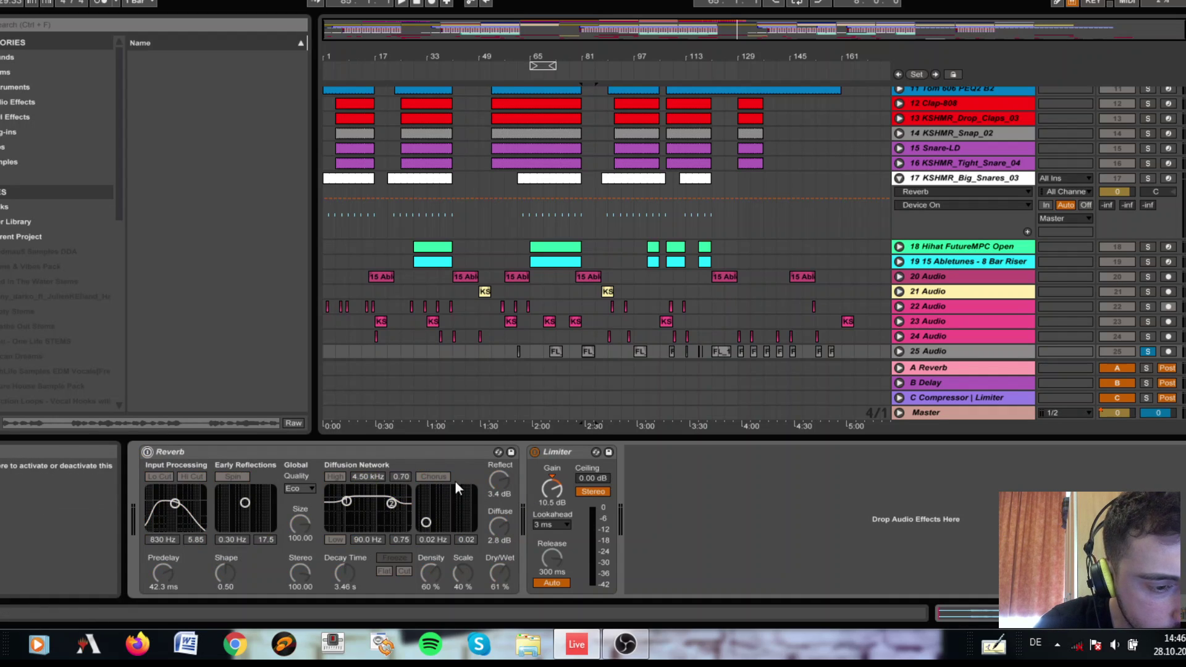
{"action": "key", "text": "space"}
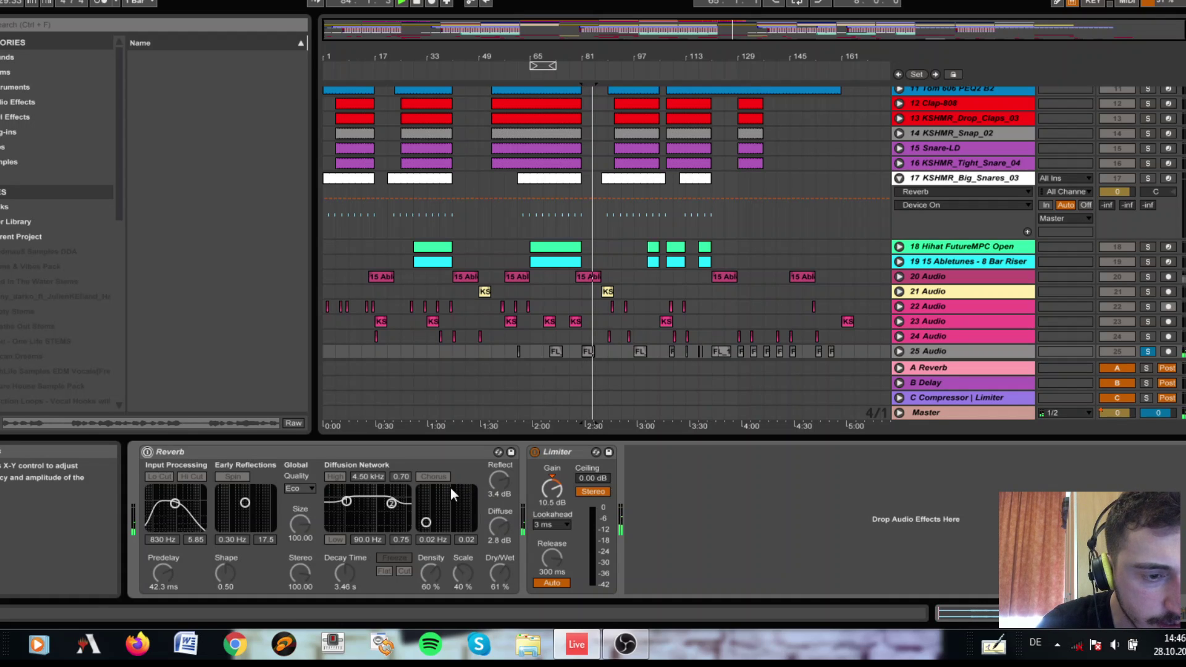
Examine the sample waveform of the FL vocal clip at bar 81 on 25 Audio.
{"action": "double_click", "coordinate": [588, 354]}
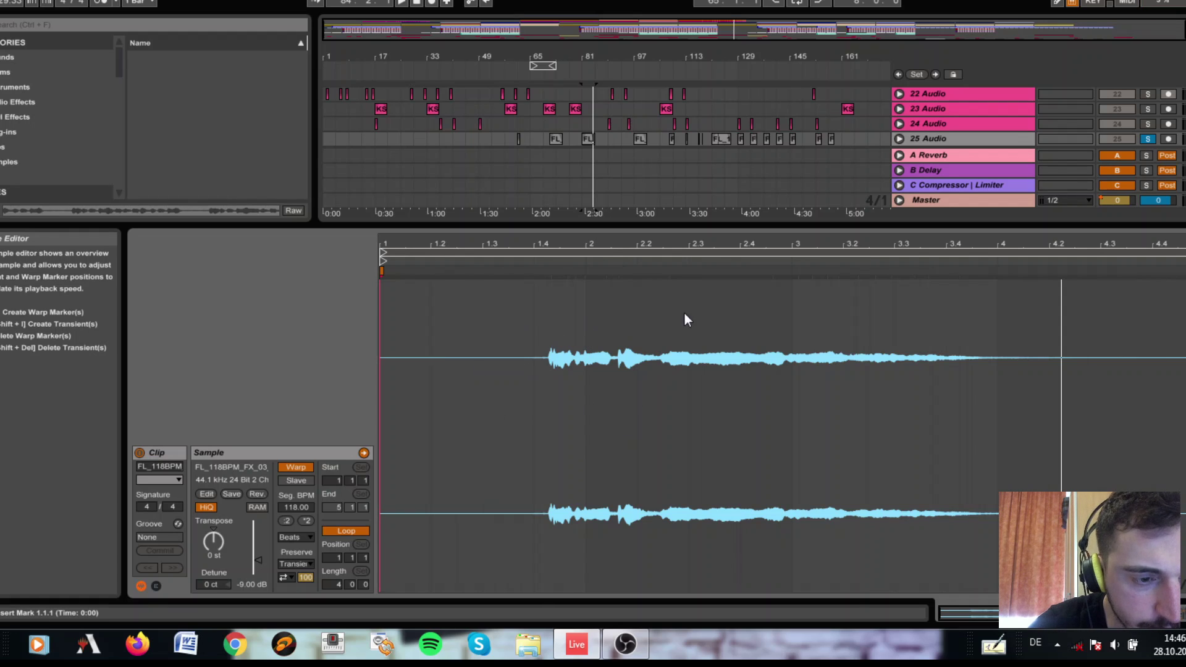
{"action": "double_click", "coordinate": [724, 225]}
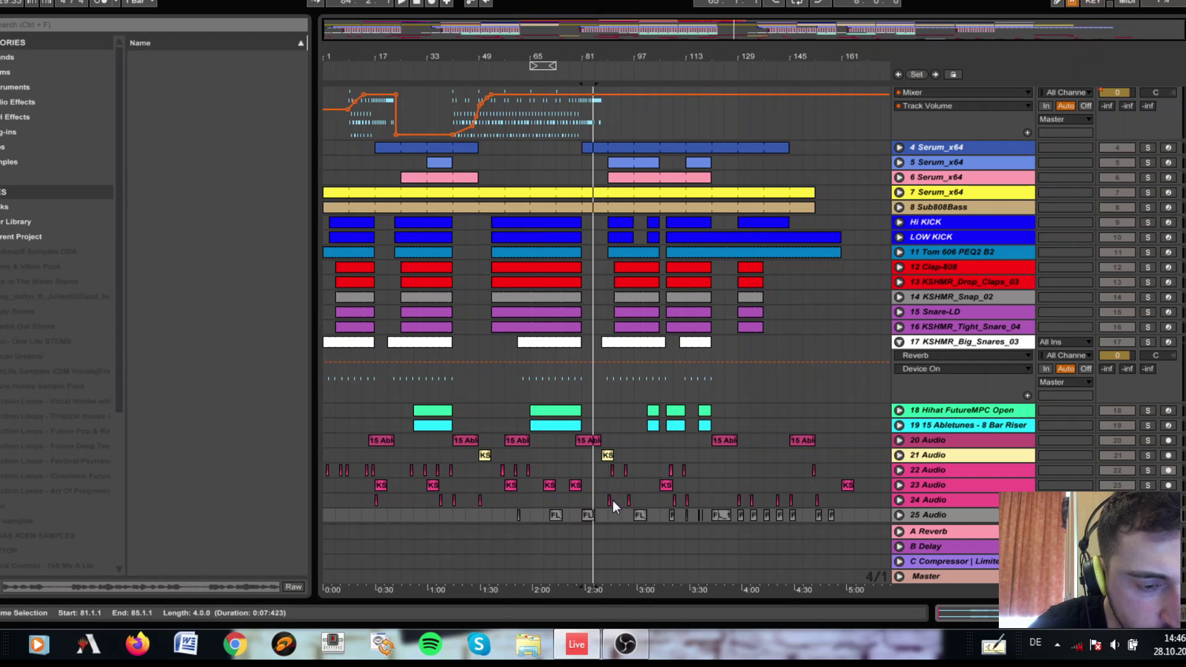
{"action": "double_click", "coordinate": [585, 511]}
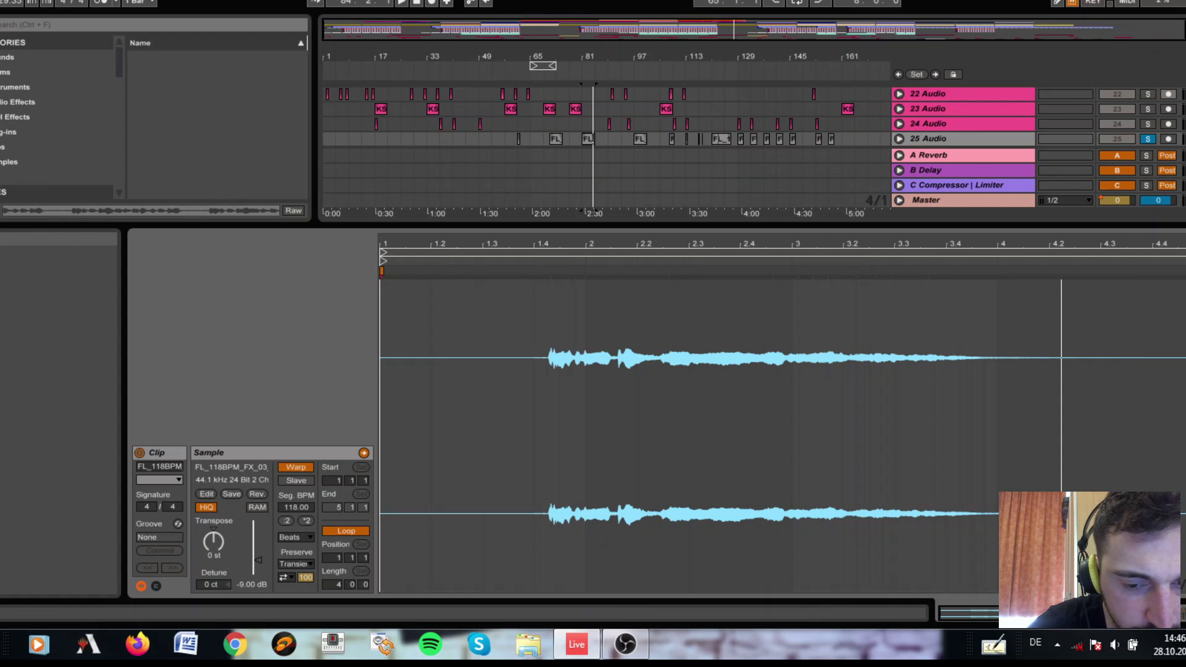
Reactivate the Reverb on 25 Audio, play the vocal clip with the effect, and hide the device view.
{"action": "key", "text": "shift+Tab"}
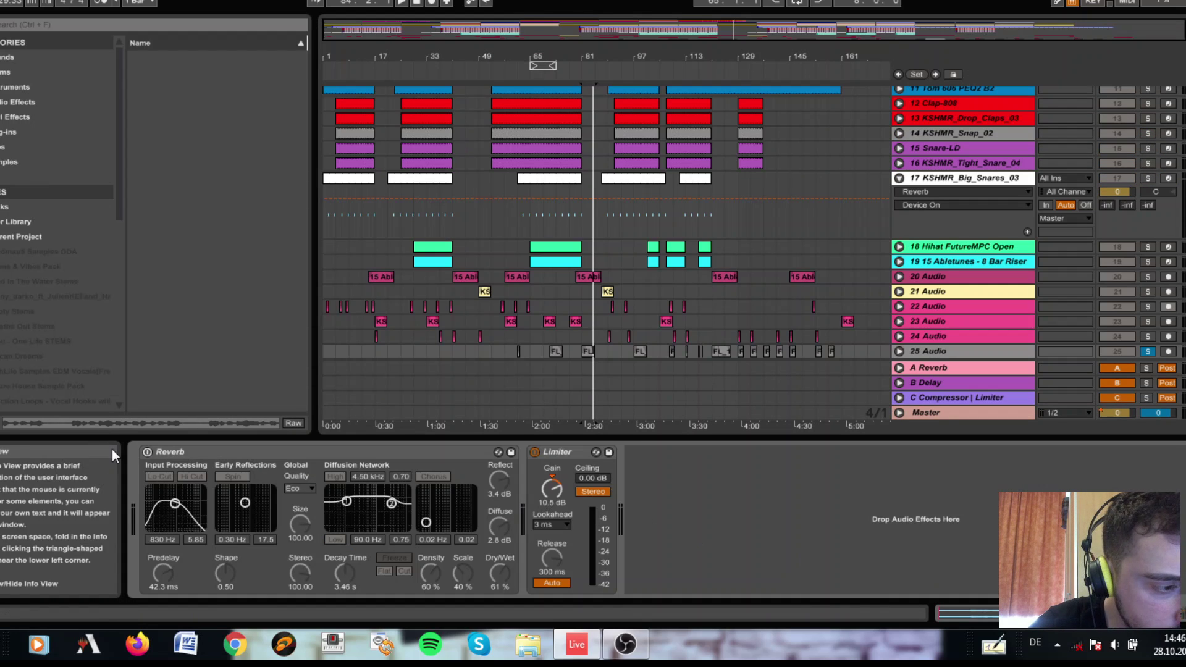
{"action": "left_click", "coordinate": [145, 453]}
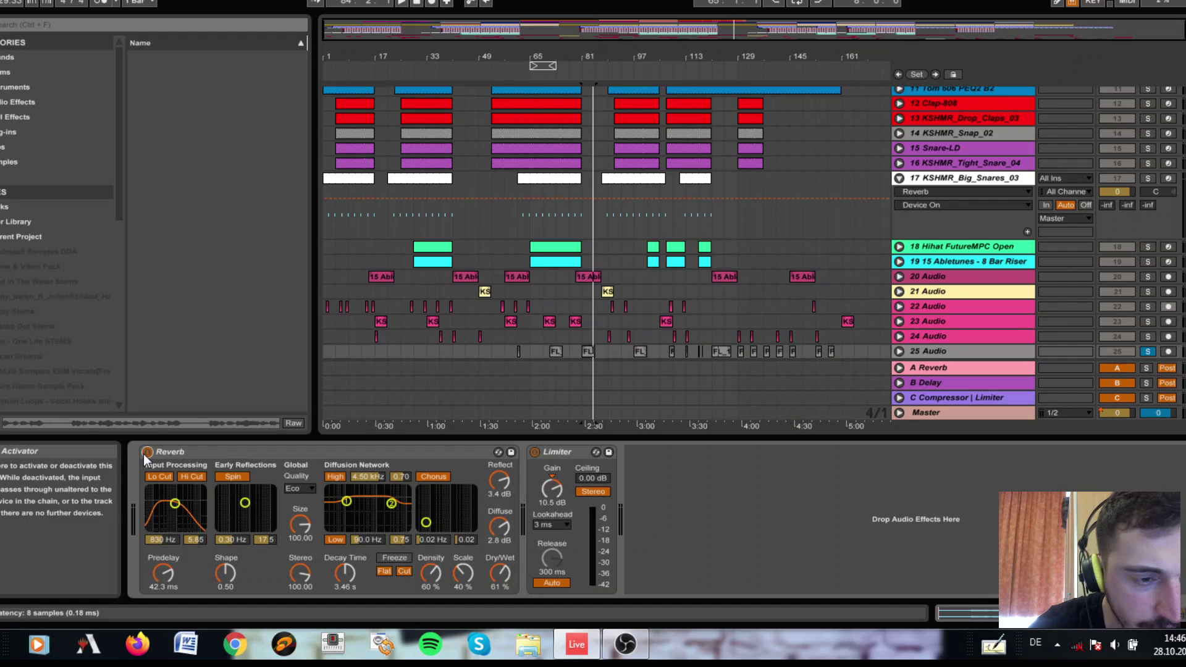
{"action": "key", "text": "space"}
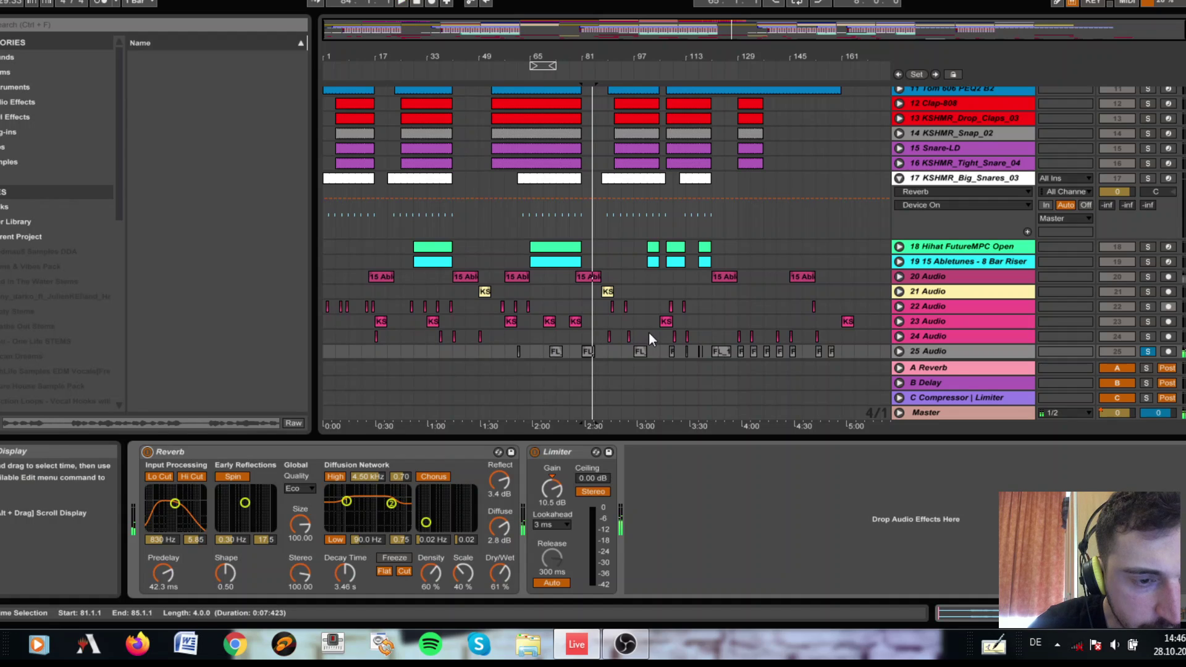
{"action": "scroll", "coordinate": [649, 334], "scroll_direction": "up", "scroll_amount": 3}
{"action": "scroll", "coordinate": [649, 331], "scroll_direction": "down", "scroll_amount": 3}
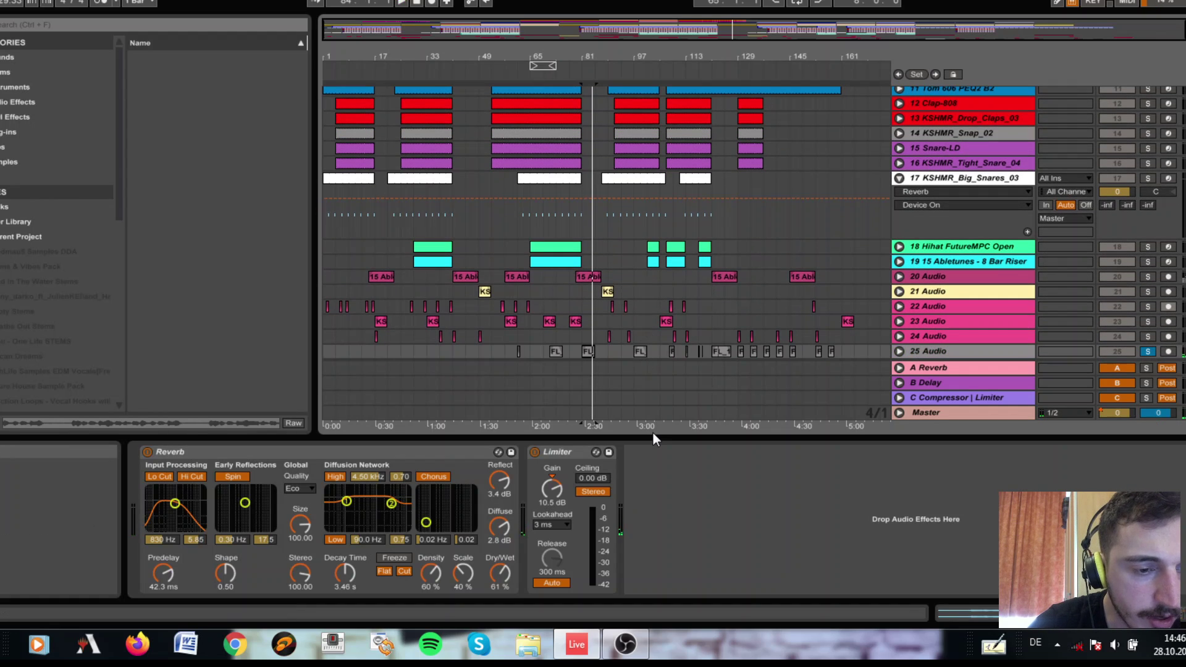
{"action": "left_click_drag", "start_coordinate": [653, 436], "coordinate": [653, 443]}
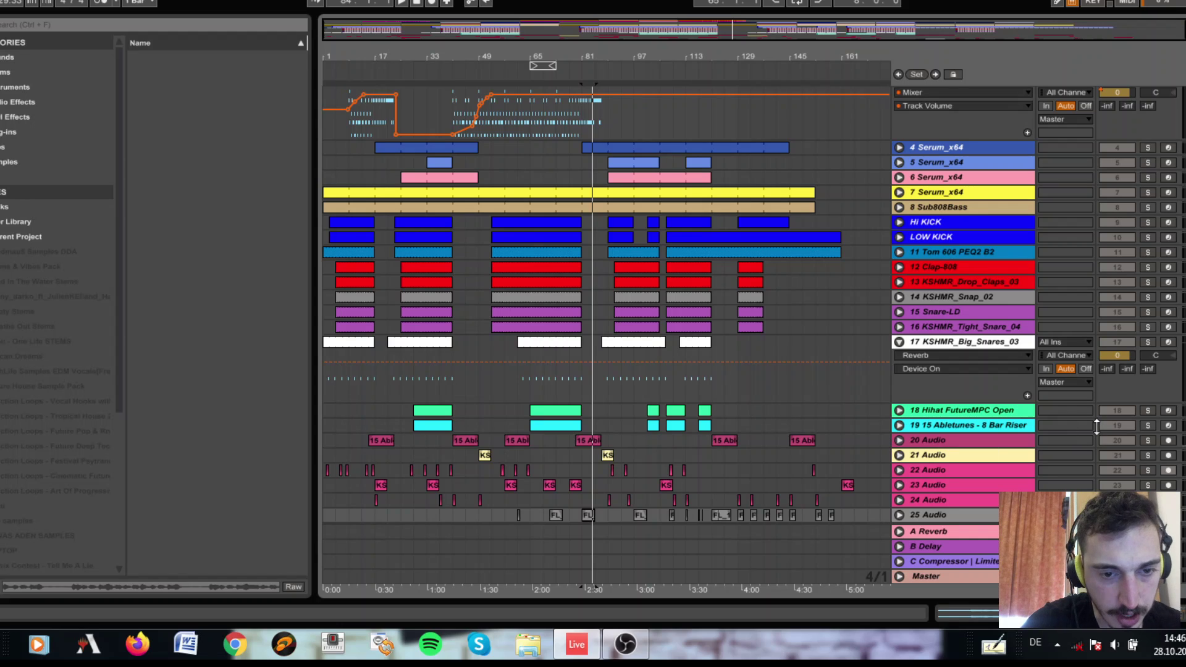
Solo tracks 18 Hihat FutureMPC Open and 19 15 Abletunes - 8 Bar Riser, play from bar 65, and open the hi-hat clip's notes.
{"action": "left_click_drag", "start_coordinate": [1144, 414], "coordinate": [1140, 426]}
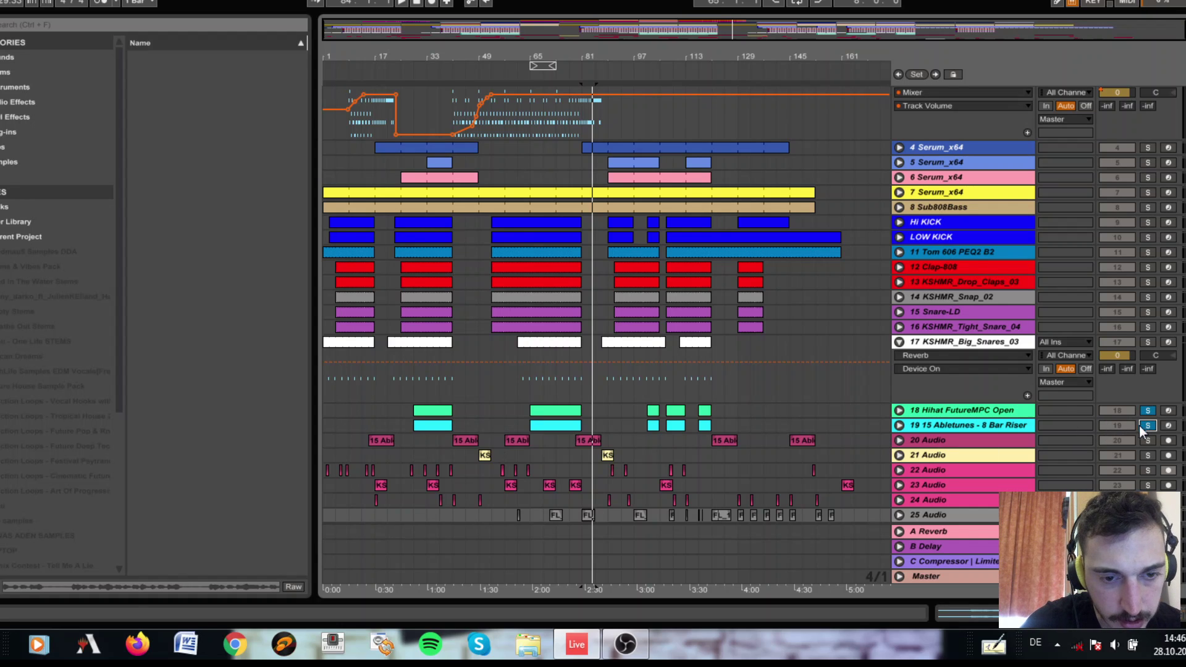
{"action": "left_click", "coordinate": [538, 410]}
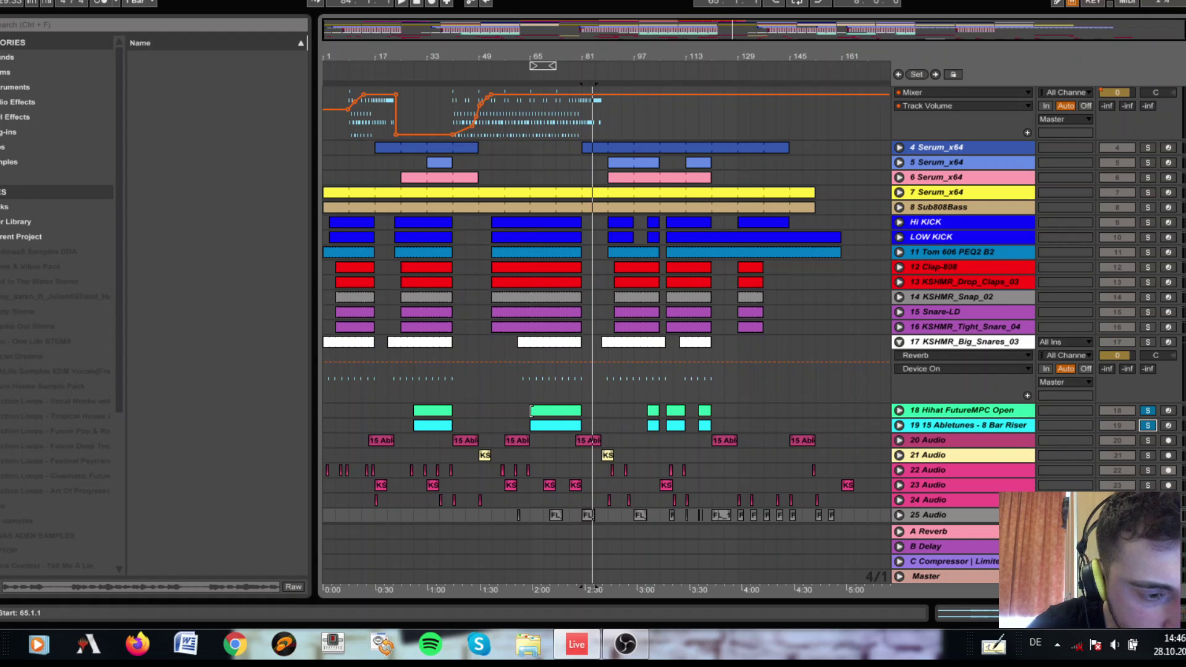
{"action": "key", "text": "space"}
{"action": "double_click", "coordinate": [552, 410]}
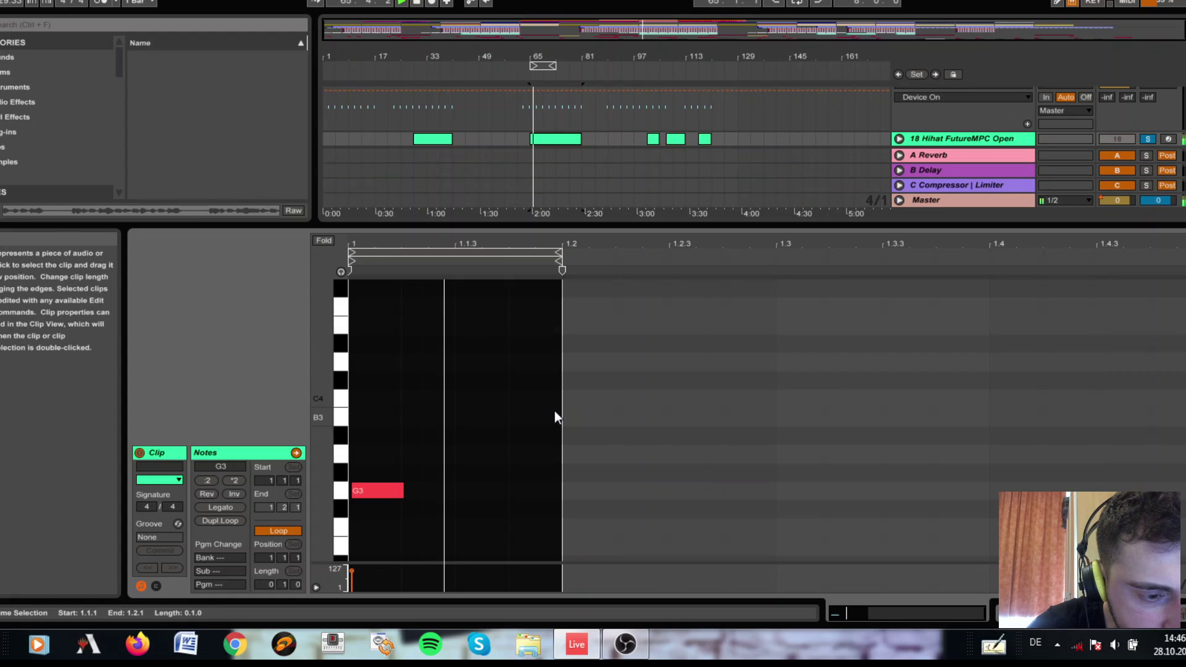
{"action": "left_click", "coordinate": [556, 141]}
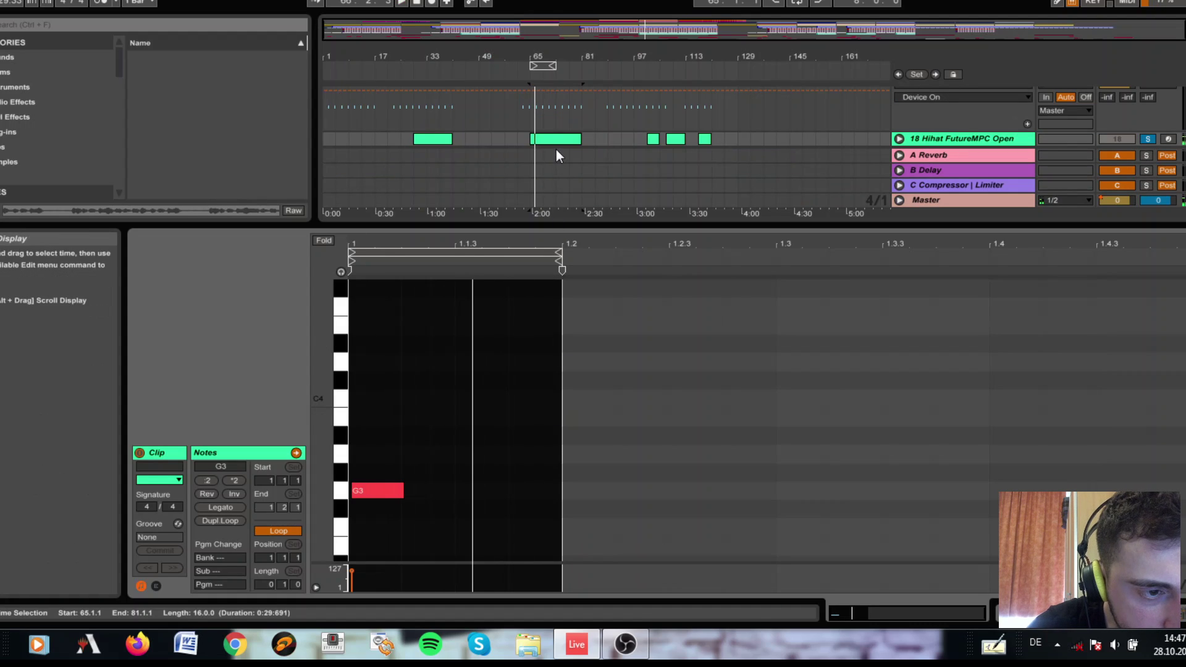
Open the notes of the 8 Bar Riser clip at bar 65, and return to the full arrangement.
{"action": "scroll", "coordinate": [556, 131], "scroll_direction": "down", "scroll_amount": 1}
{"action": "left_click", "coordinate": [557, 127]}
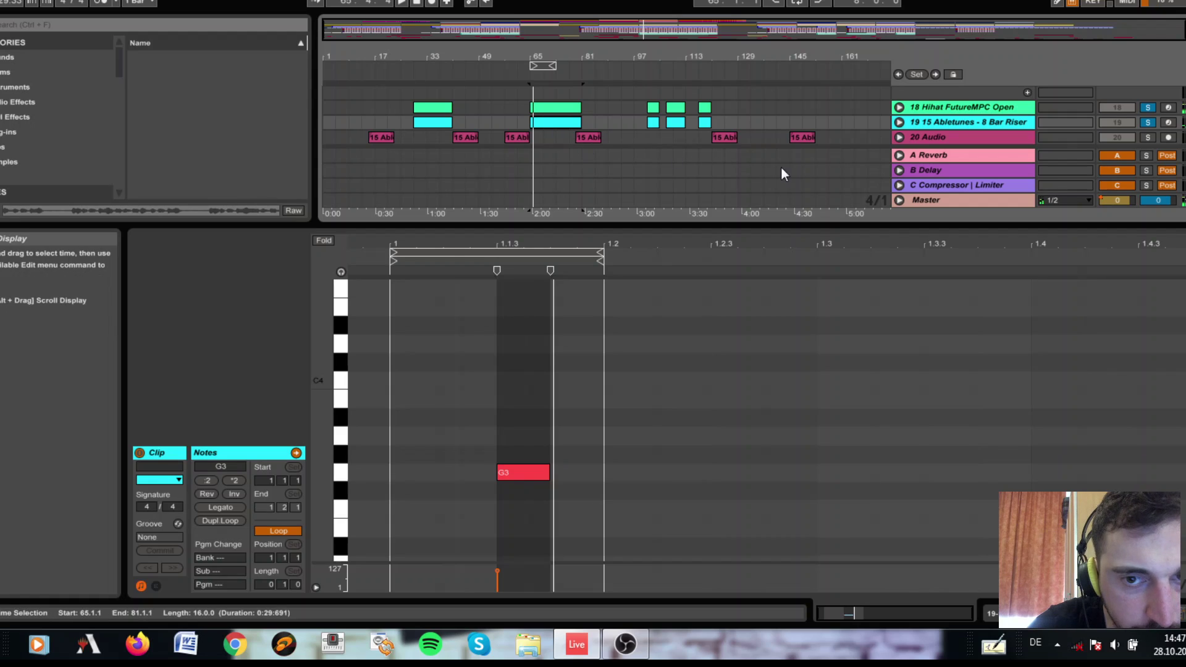
{"action": "key", "text": "ctrl+alt+l"}
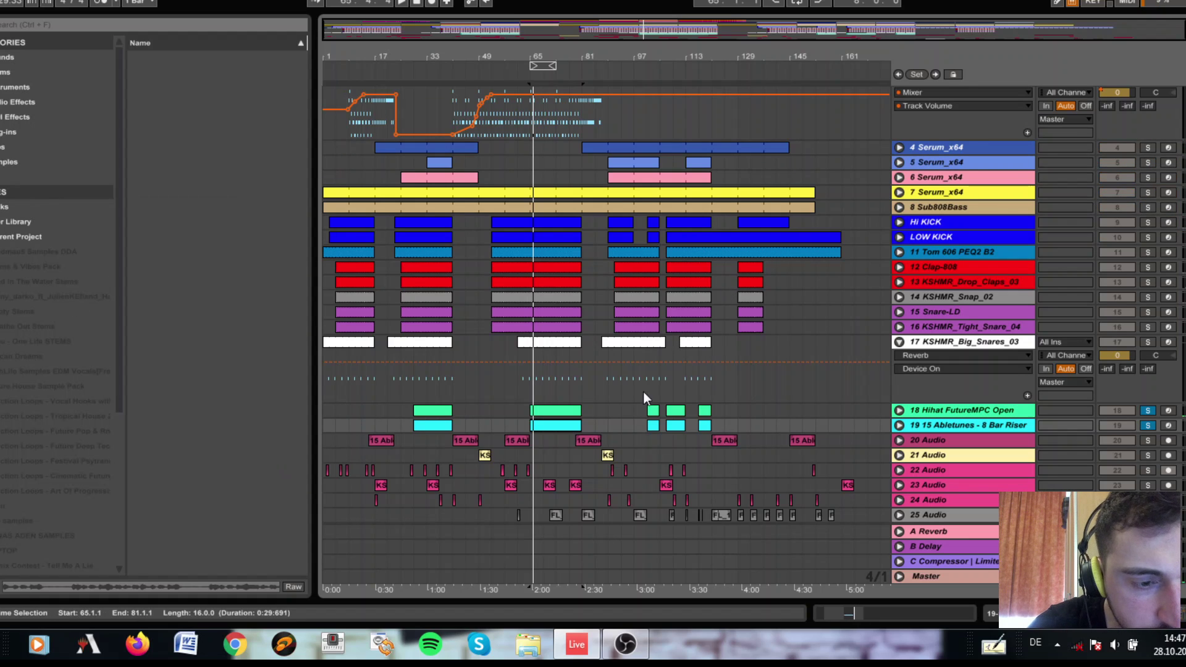
Unsolo tracks 18 and 19, play the full mix from bar 65, and show the riser track's devices.
{"action": "left_click", "coordinate": [1148, 426]}
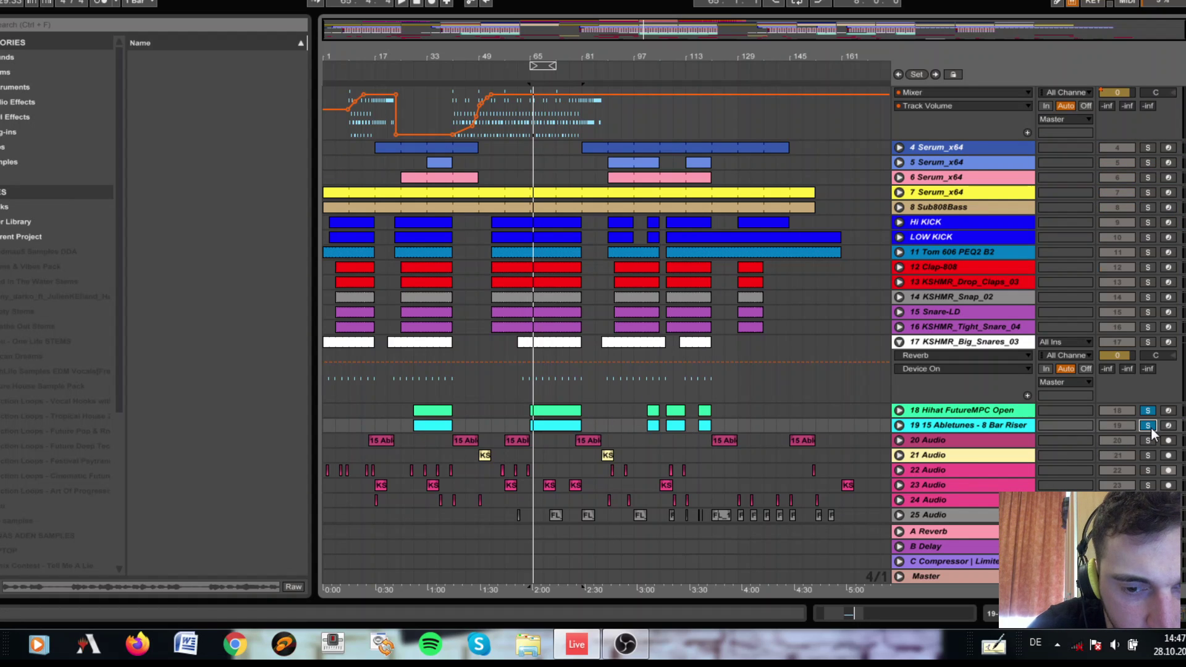
{"action": "key", "text": "space"}
{"action": "left_click", "coordinate": [1148, 426]}
{"action": "key", "text": "space"}
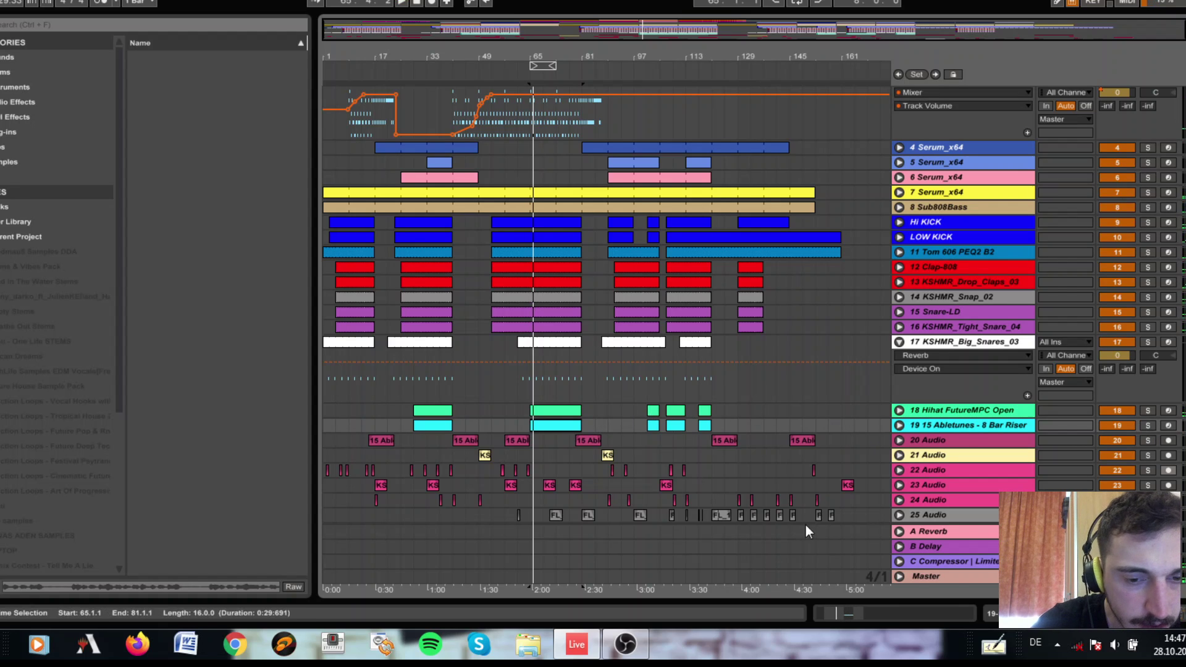
{"action": "key", "text": "ctrl+alt+l"}
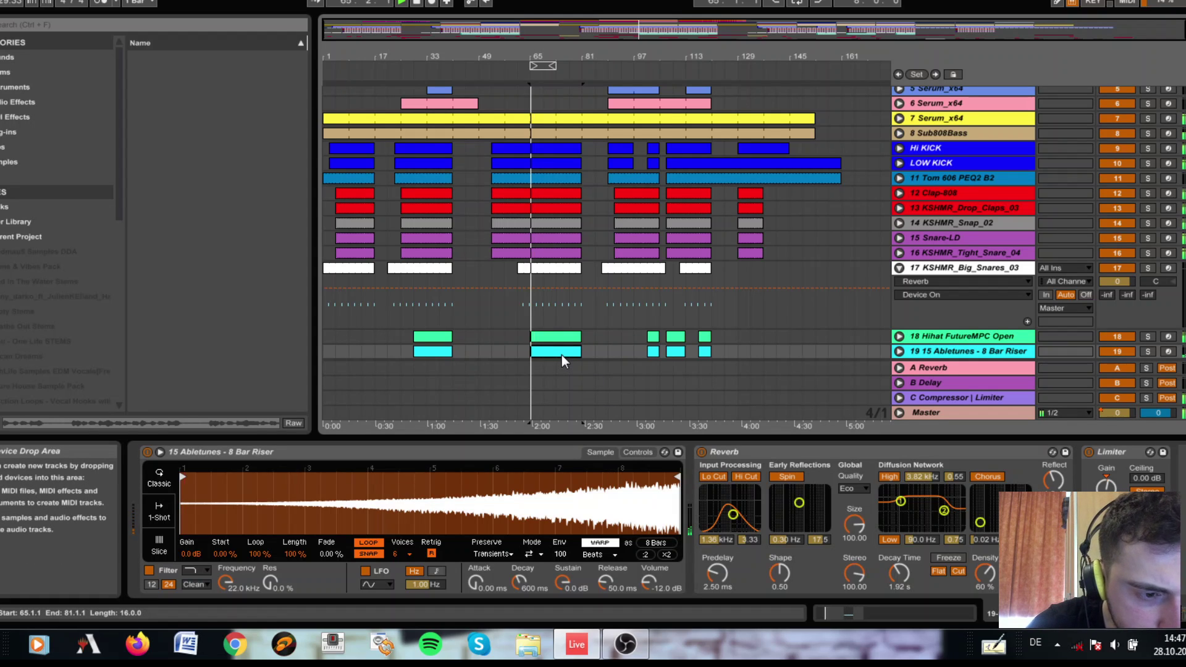
Audition the riser and hi-hat tracks in solo, and bypass the Reverb on 19 15 Abletunes - 8 Bar Riser.
{"action": "left_click", "coordinate": [1146, 351]}
{"action": "key", "text": "space"}
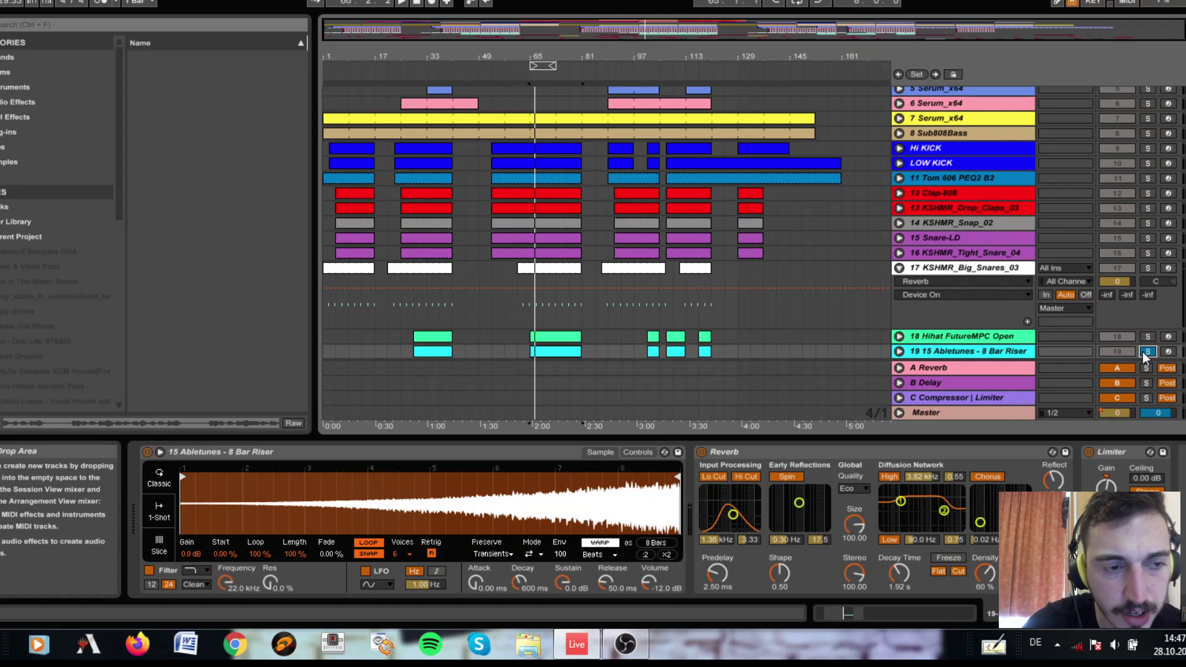
{"action": "left_click", "coordinate": [1147, 337]}
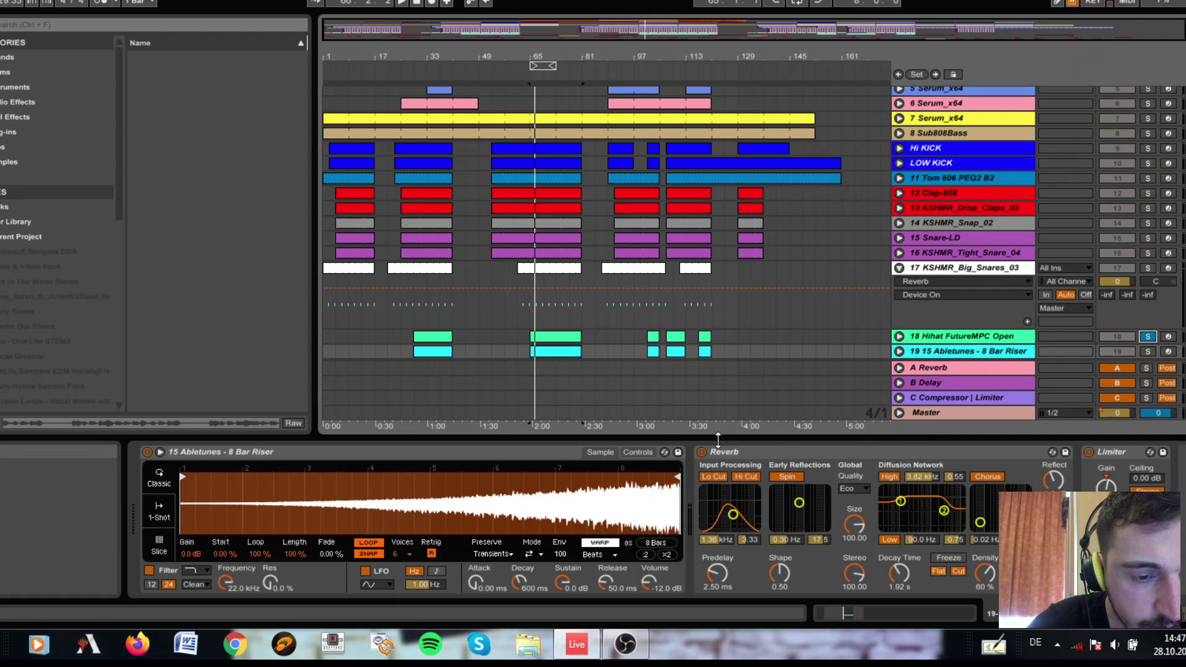
{"action": "left_click", "coordinate": [704, 453]}
{"action": "key", "text": "space"}
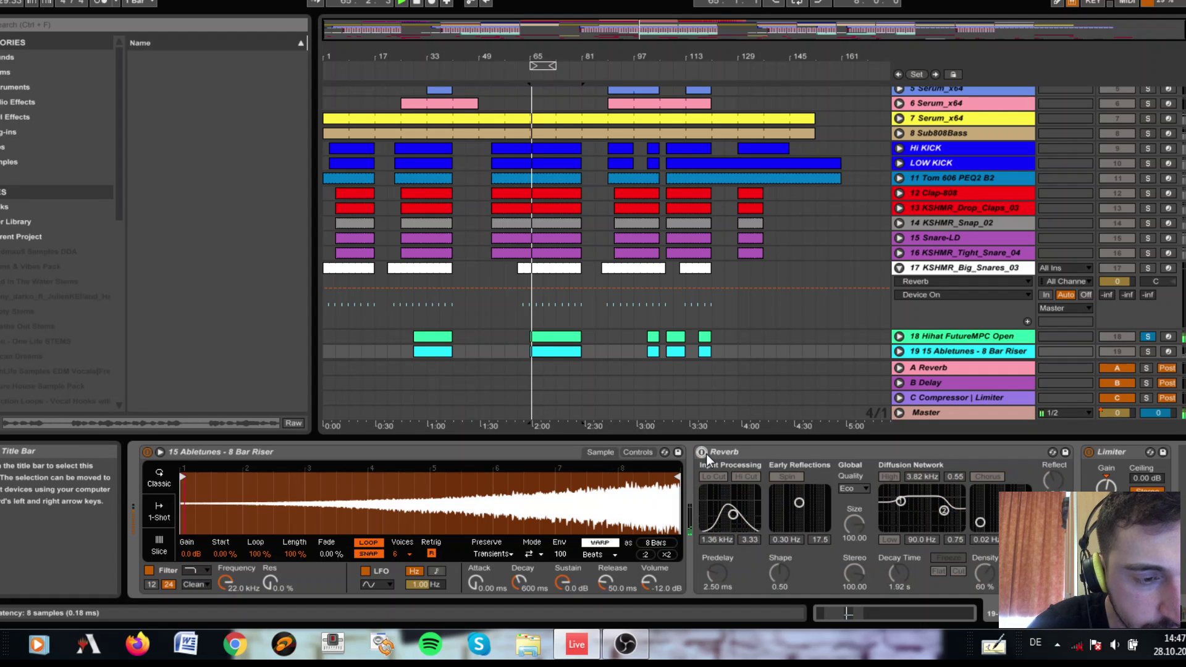
Solo the riser track to hear its G3 note, reactivate its Reverb, and hide the device view.
{"action": "left_click", "coordinate": [1149, 351]}
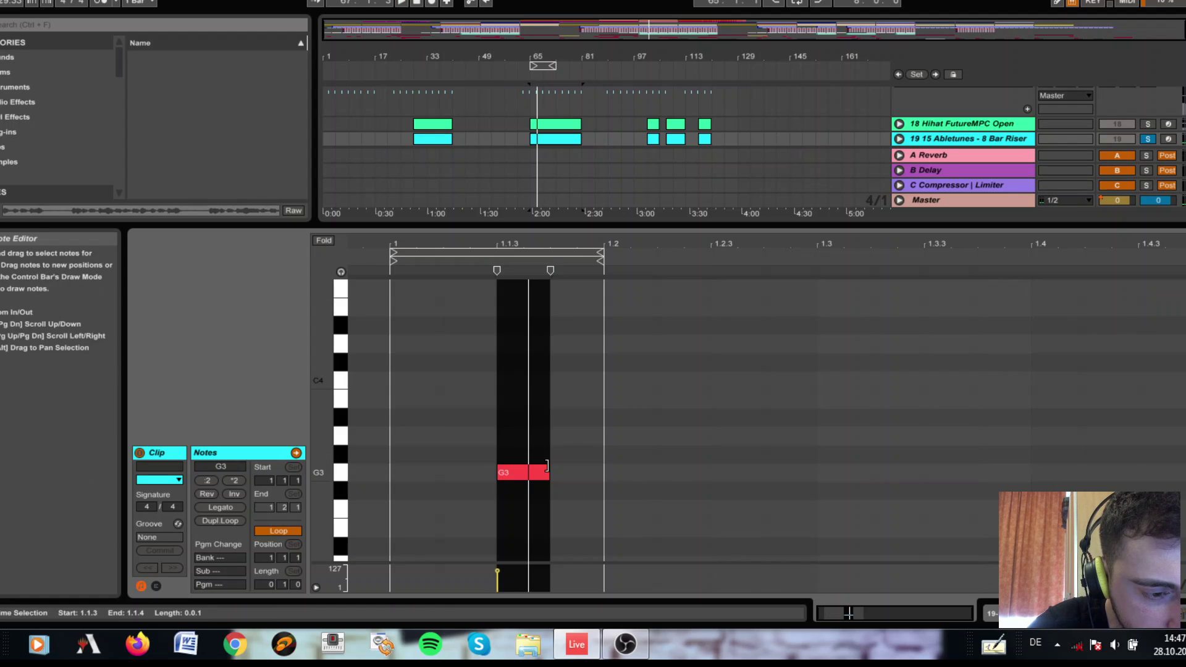
{"action": "mouse_move", "coordinate": [549, 472]}
{"action": "left_mouse_down"}
{"action": "mouse_move", "coordinate": [602, 471]}
{"action": "mouse_move", "coordinate": [550, 471]}
{"action": "left_mouse_up"}
{"action": "key", "text": "space"}
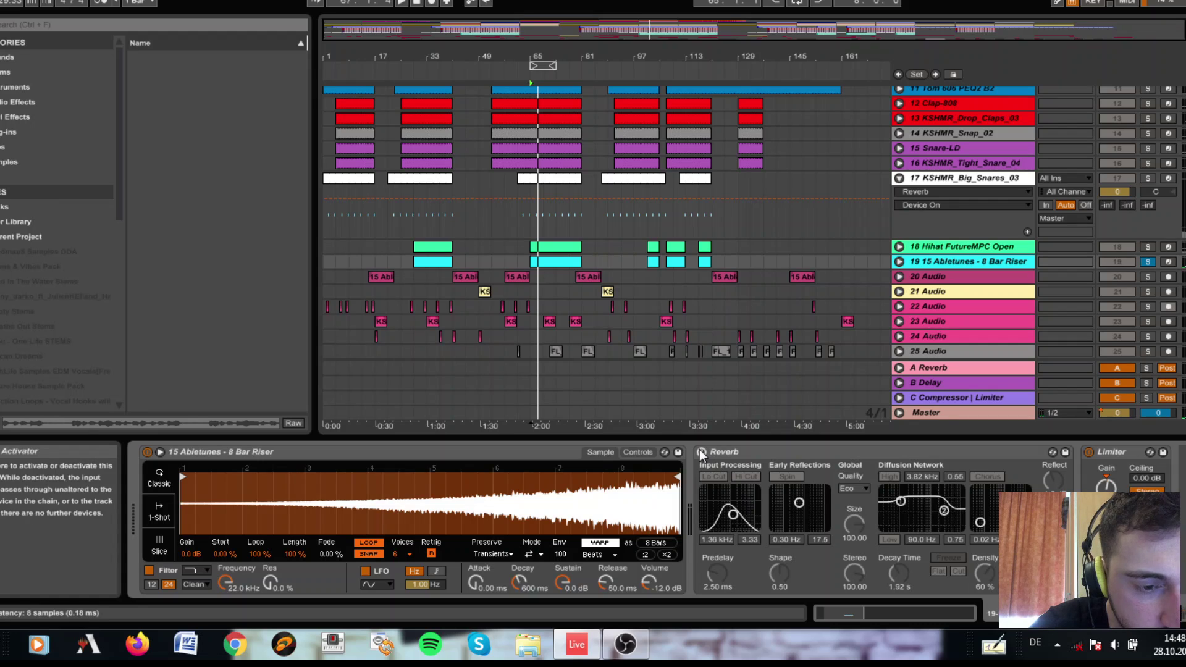
{"action": "left_click", "coordinate": [701, 453]}
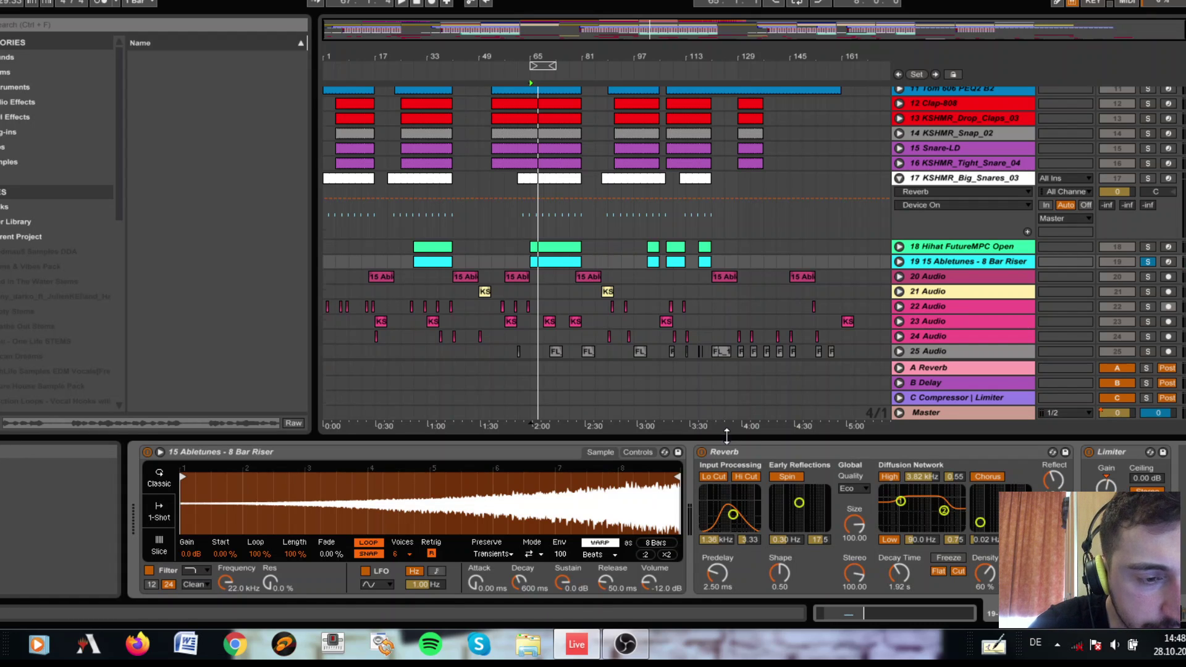
{"action": "left_click_drag", "start_coordinate": [726, 436], "coordinate": [717, 445]}
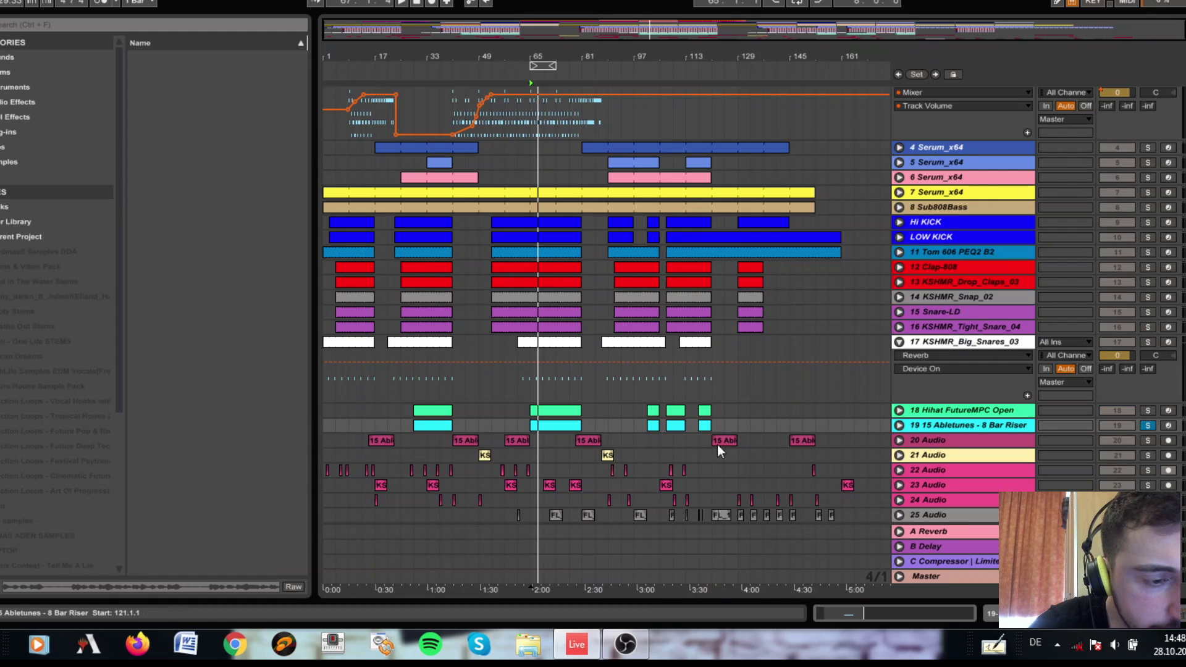
Unfold 22 Audio to show its Limiter Gain automation, solo the track, and play it from bar 57.
{"action": "left_click", "coordinate": [902, 476]}
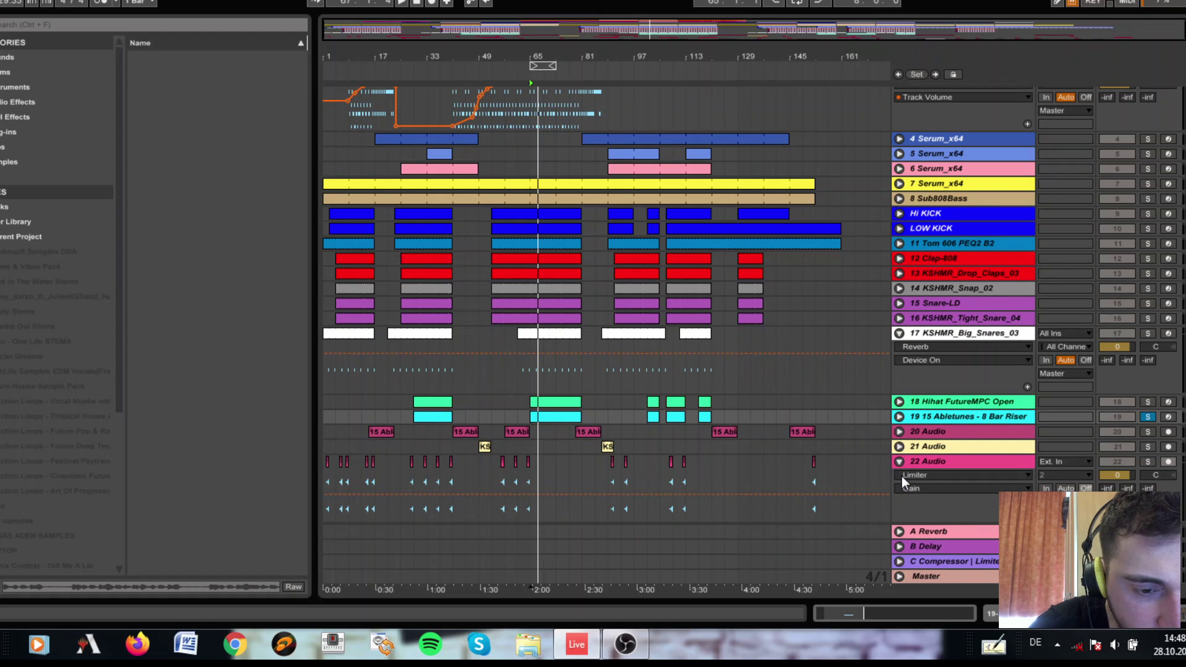
{"action": "left_click", "coordinate": [1147, 462]}
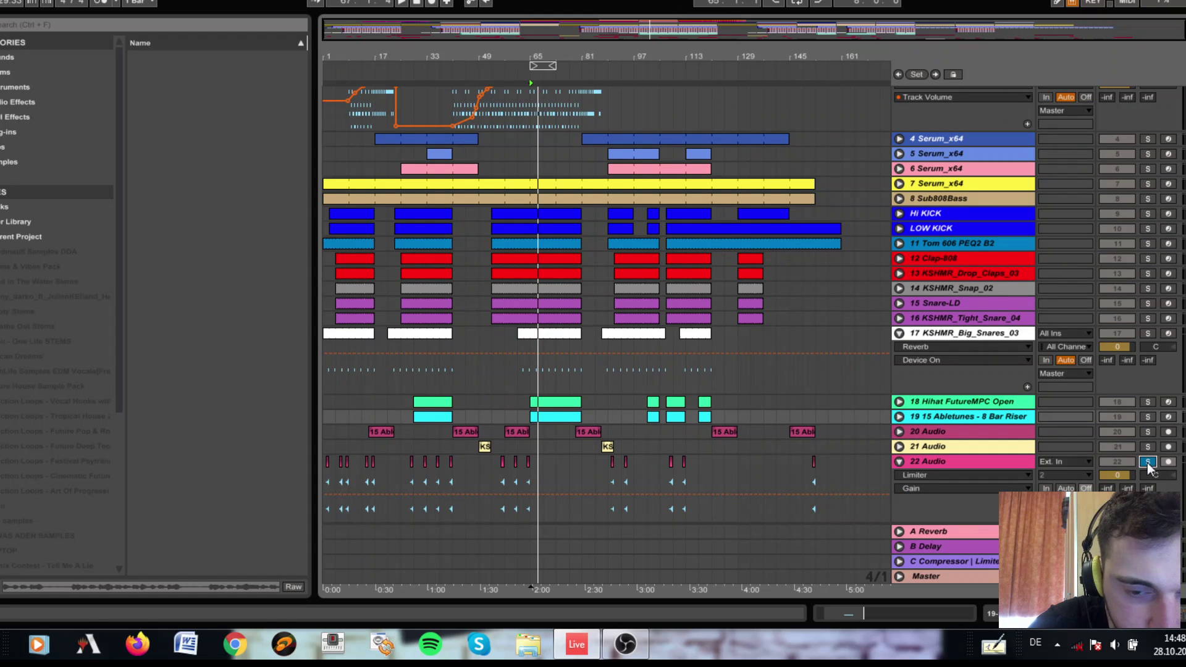
{"action": "left_click", "coordinate": [451, 470]}
{"action": "left_click", "coordinate": [502, 475]}
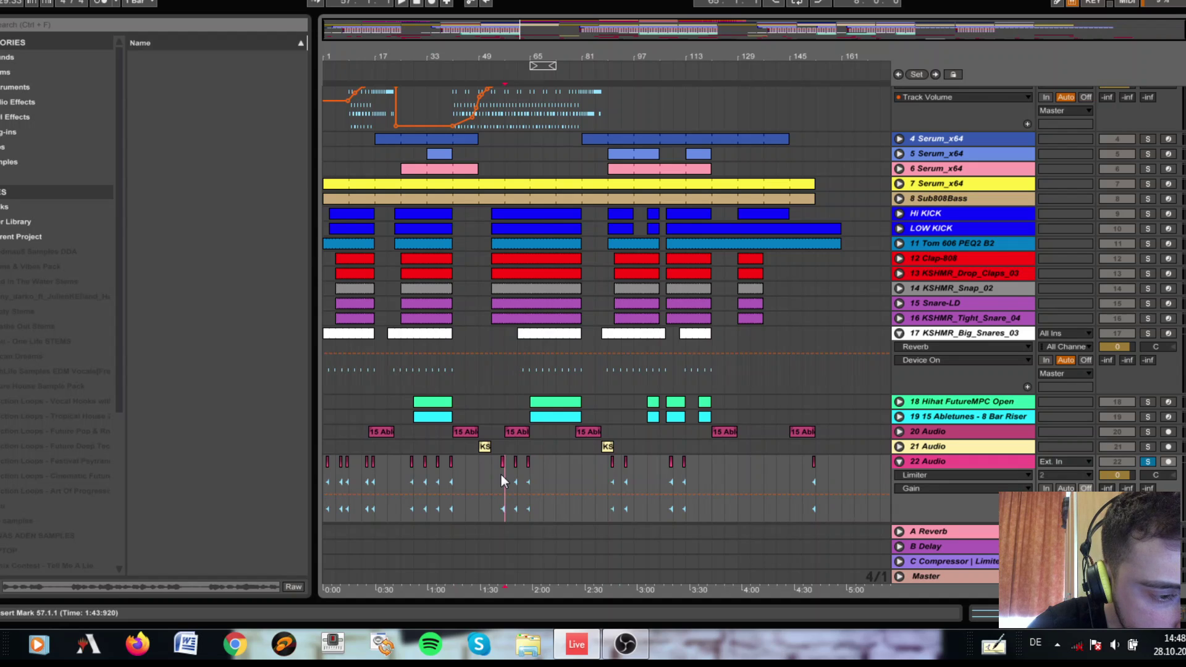
{"action": "right_click", "coordinate": [502, 474]}
{"action": "left_click", "coordinate": [501, 475]}
{"action": "key", "text": "space"}
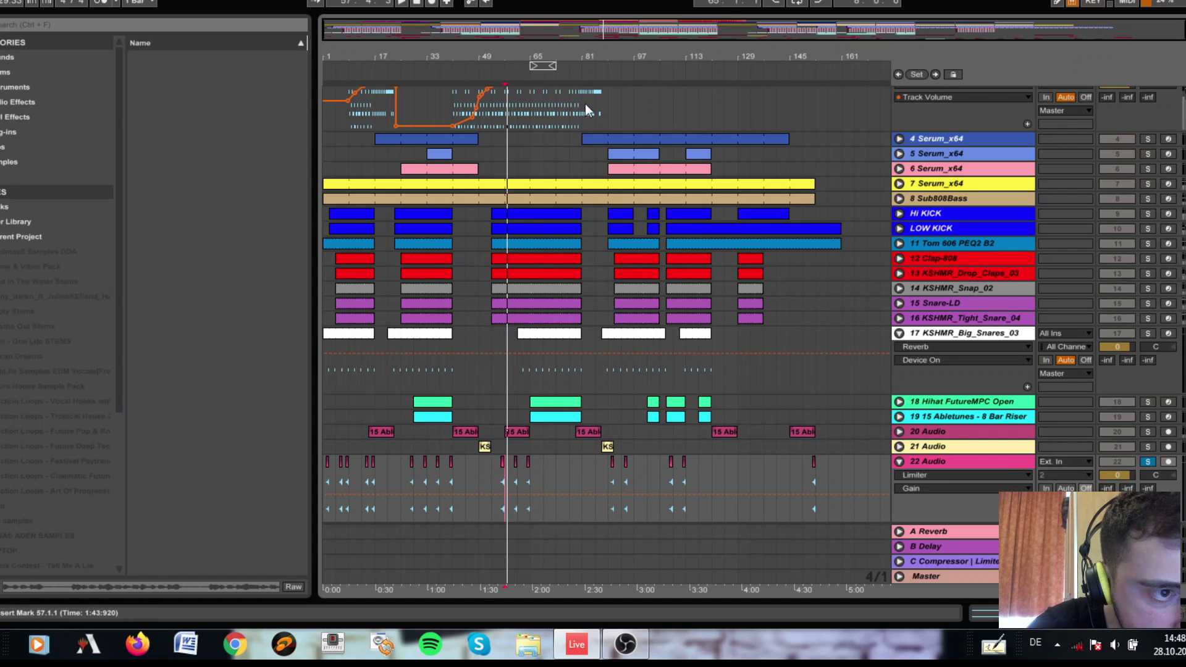
Play 22 Audio's reverse vocal clips from bar 56 and from the second clip, and inspect the KSHMR_Reverse_Vocal_09 sample before hiding the clip view.
{"action": "left_click_drag", "start_coordinate": [596, 31], "coordinate": [608, 39]}
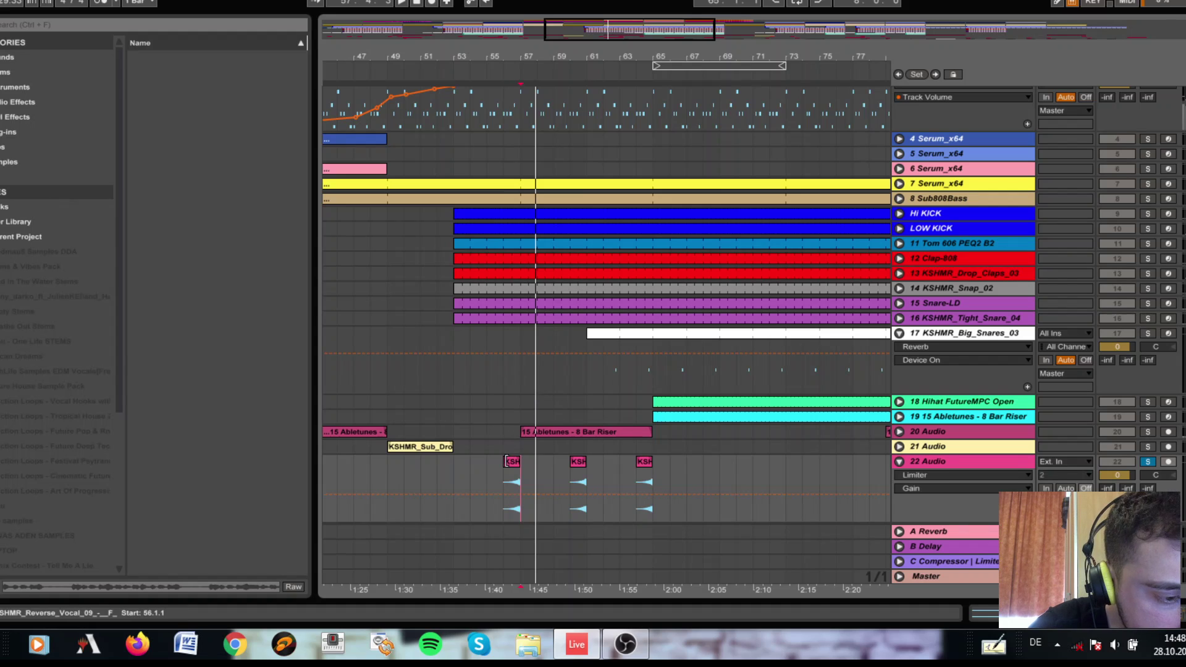
{"action": "key", "text": "space"}
{"action": "key", "text": "space"}
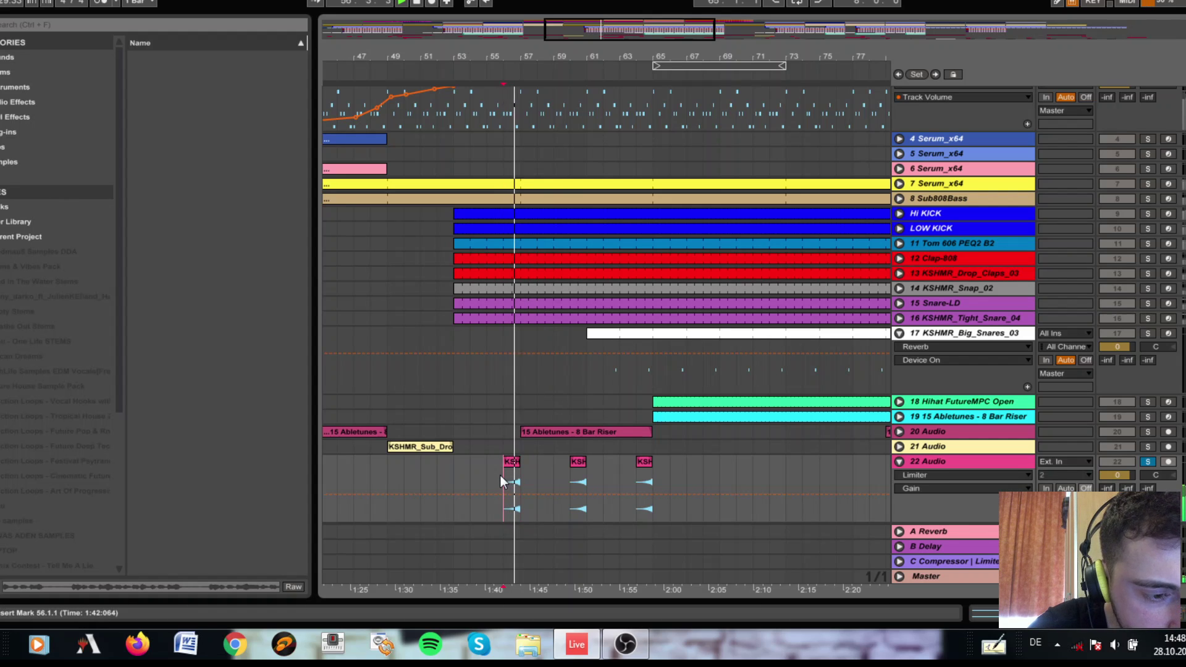
{"action": "left_click", "coordinate": [570, 473]}
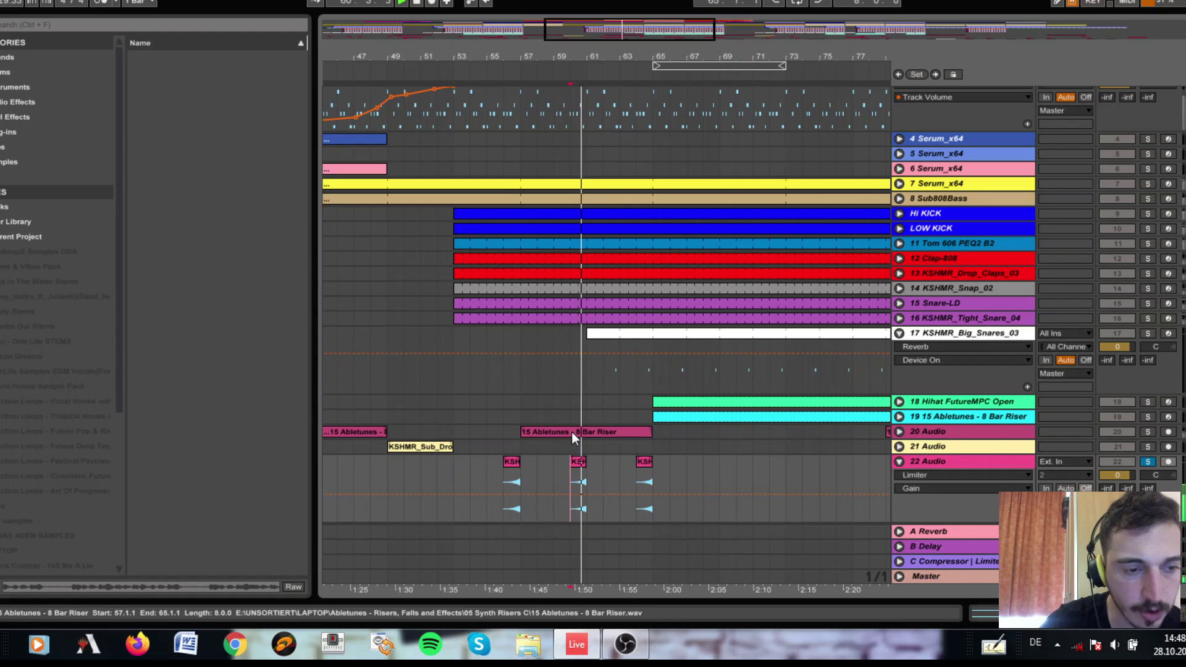
{"action": "left_click", "coordinate": [579, 464]}
{"action": "double_click", "coordinate": [578, 465]}
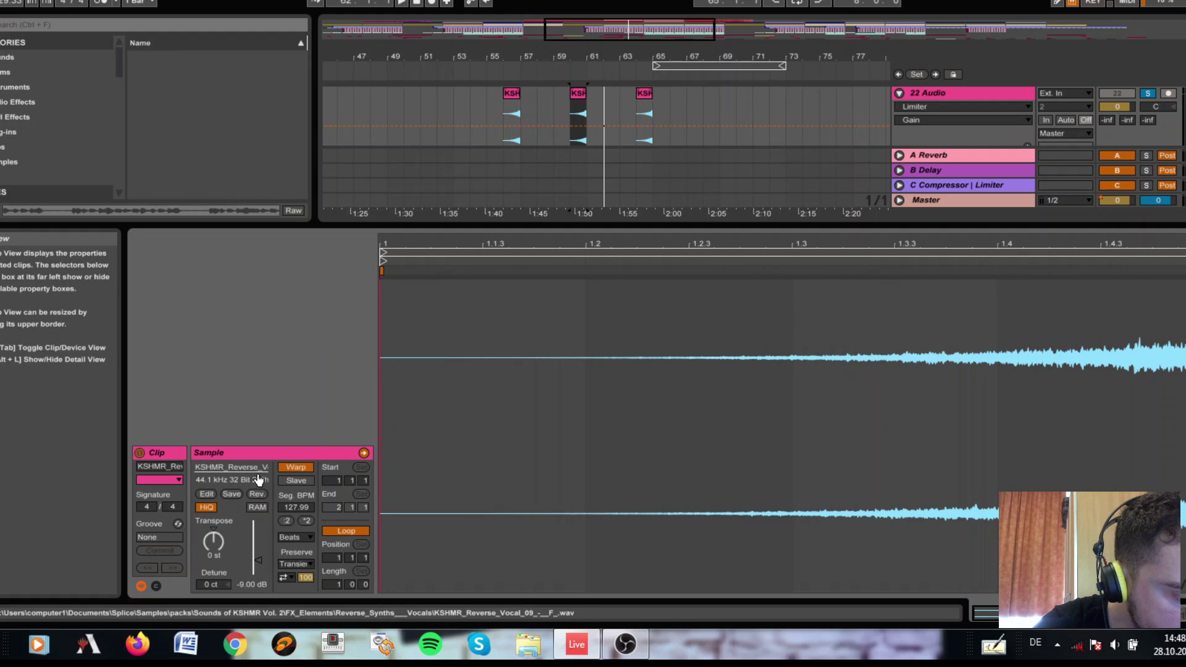
{"action": "double_click", "coordinate": [689, 227]}
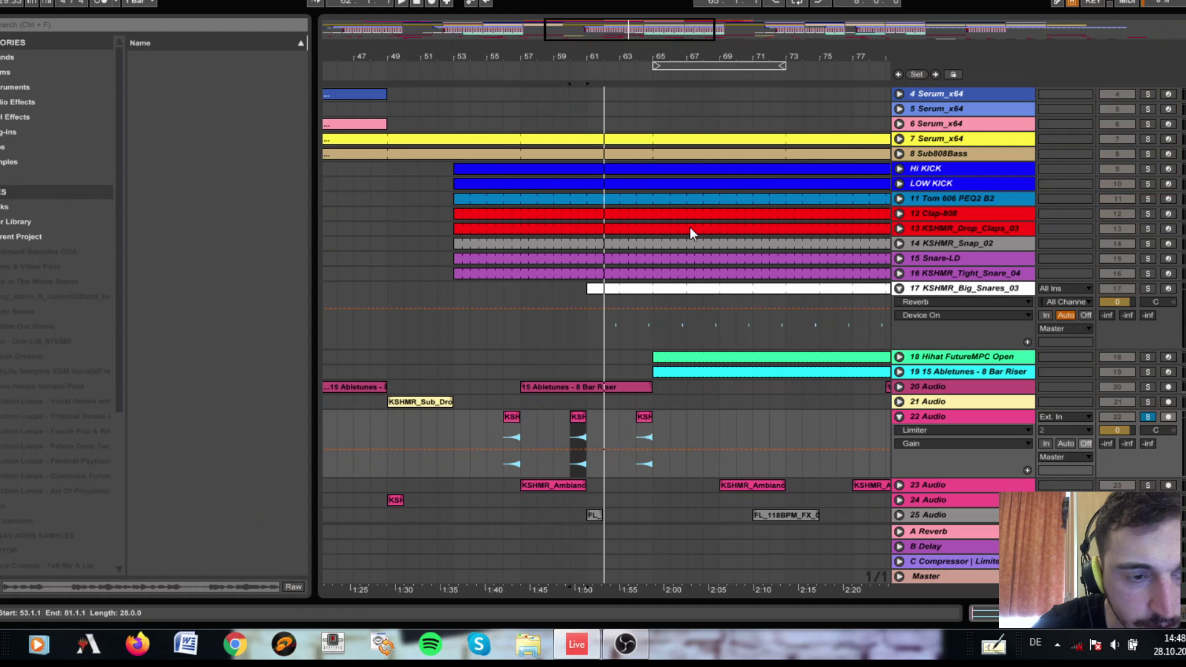
Solo 23 Audio and play its KSHMR ambiance clip from bar 57.
{"action": "left_click", "coordinate": [677, 357]}
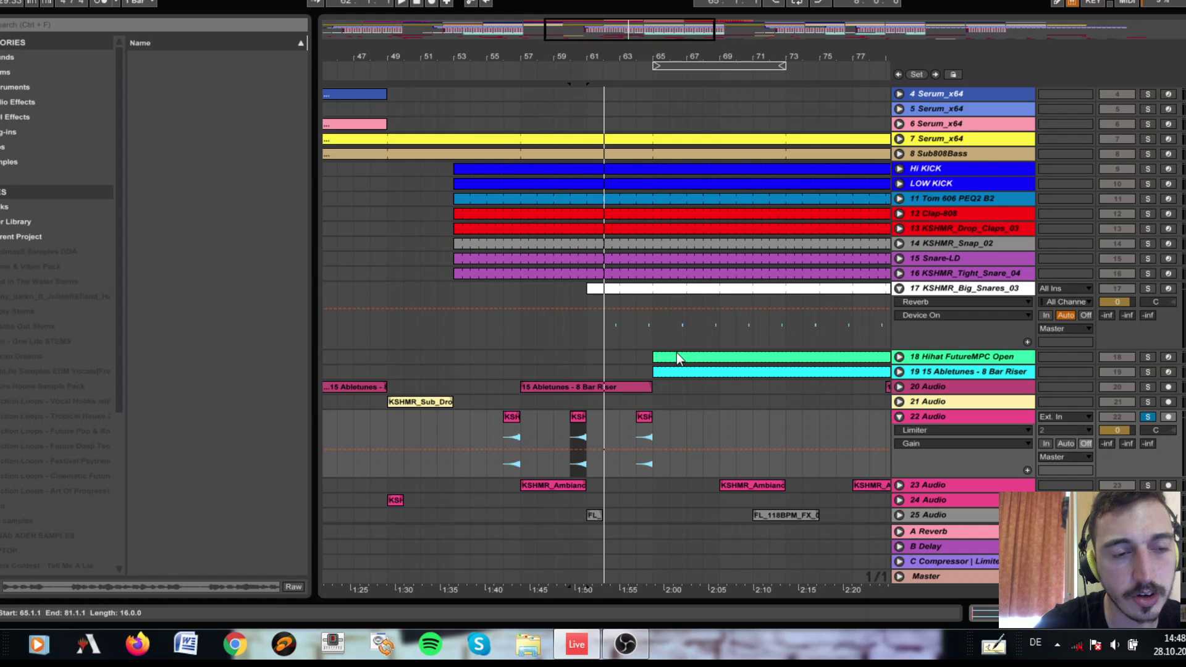
{"action": "left_click", "coordinate": [705, 425]}
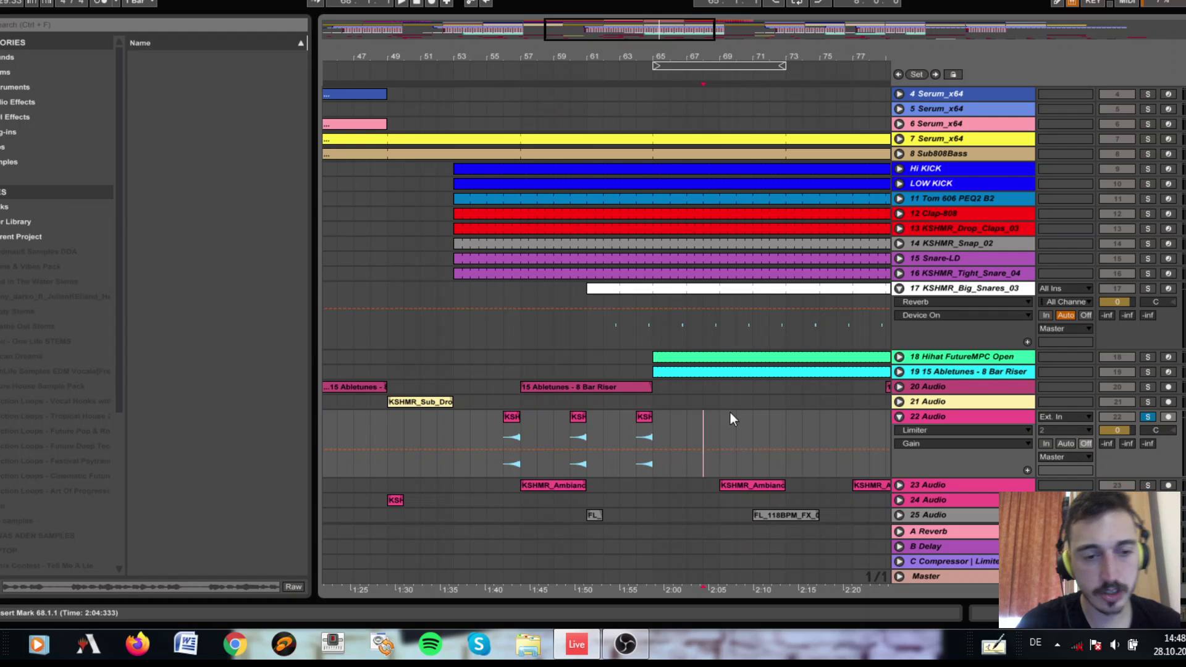
{"action": "left_click", "coordinate": [1153, 485]}
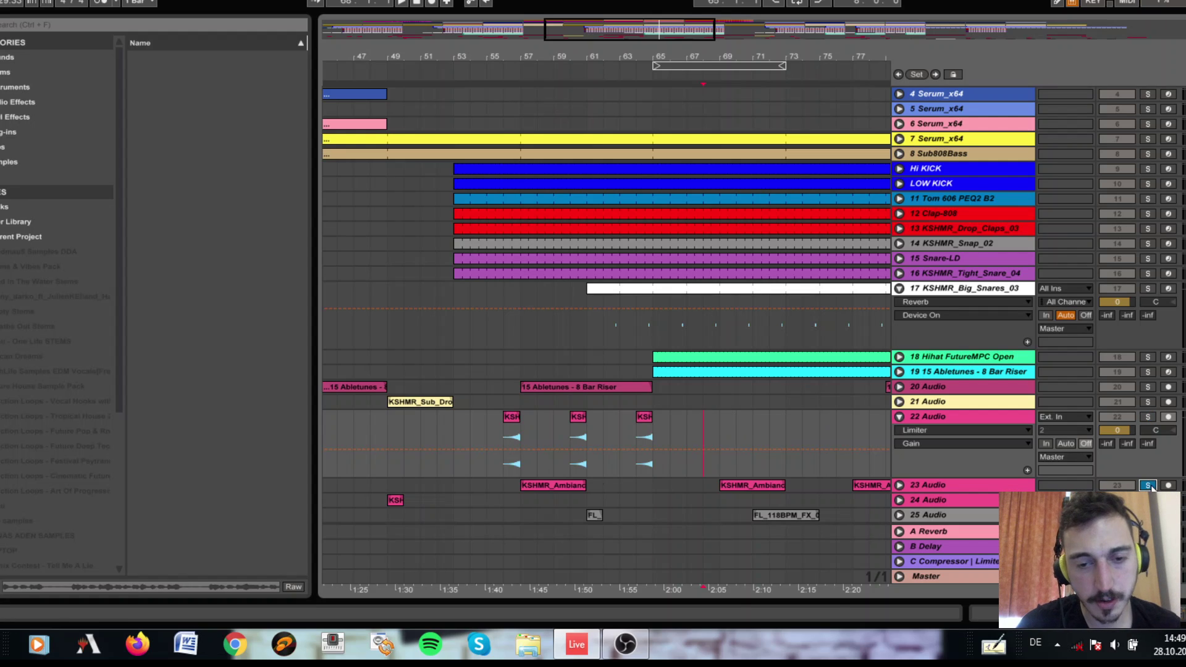
{"action": "left_click", "coordinate": [528, 471]}
{"action": "key", "text": "space"}
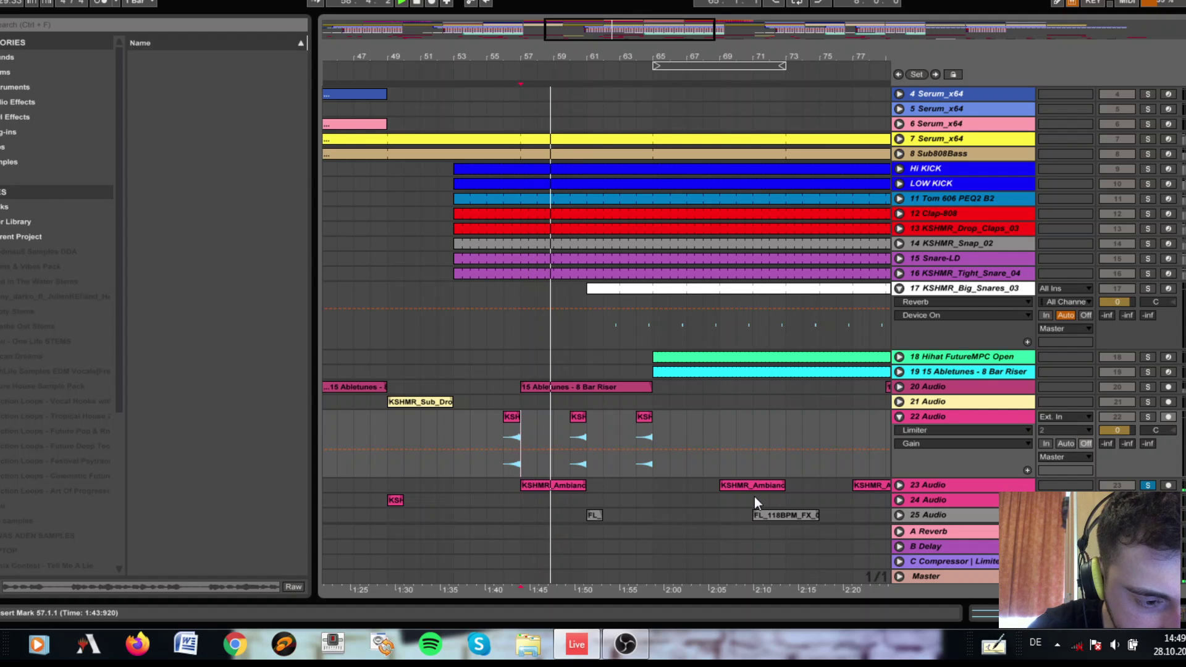
Audition 24 Audio's KSHMR_Stab_02 clip in solo from bar 49, and show its waveform and its Reverb and Limiter devices.
{"action": "left_click", "coordinate": [1148, 485]}
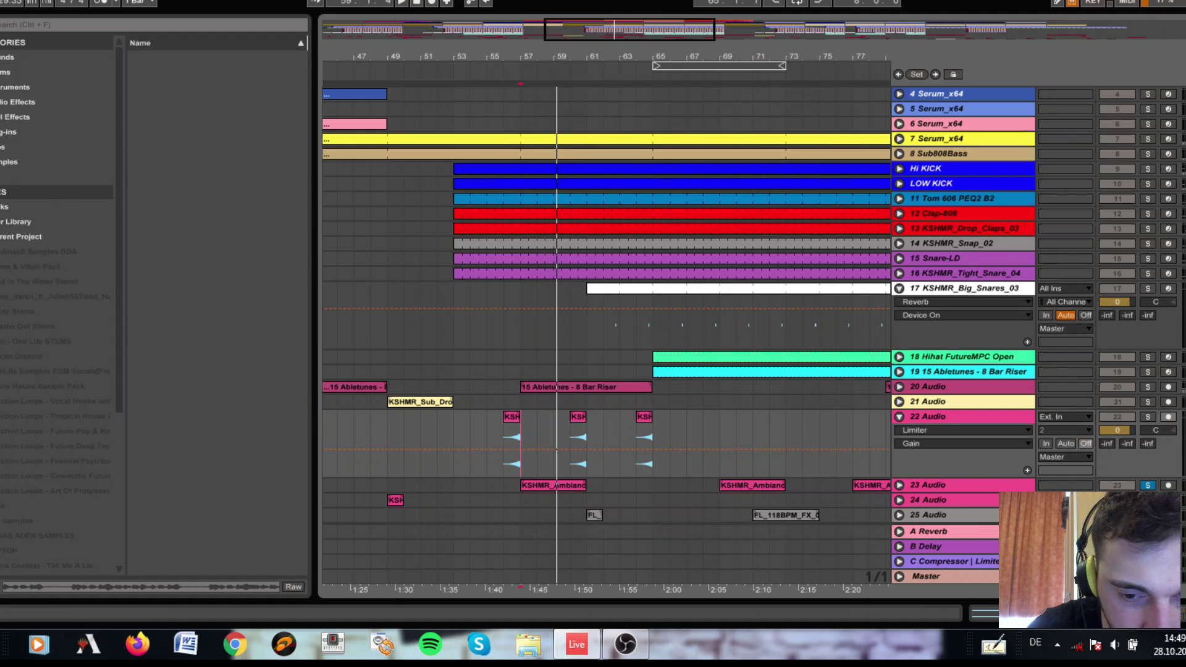
{"action": "left_click", "coordinate": [387, 480]}
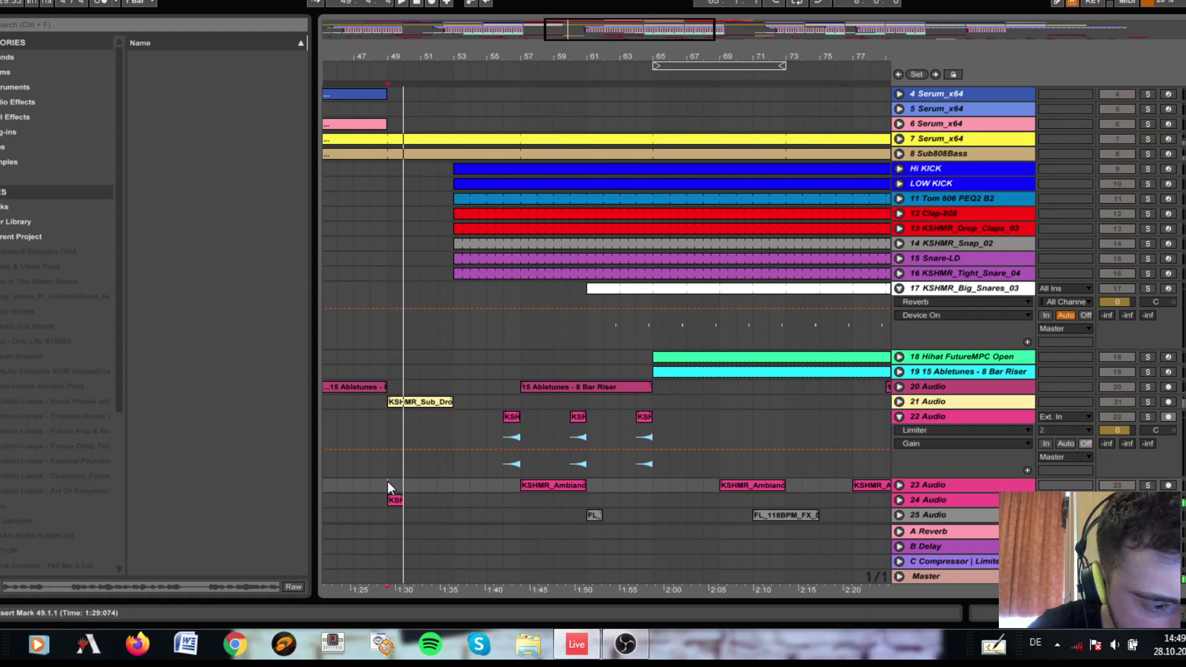
{"action": "double_click", "coordinate": [396, 499]}
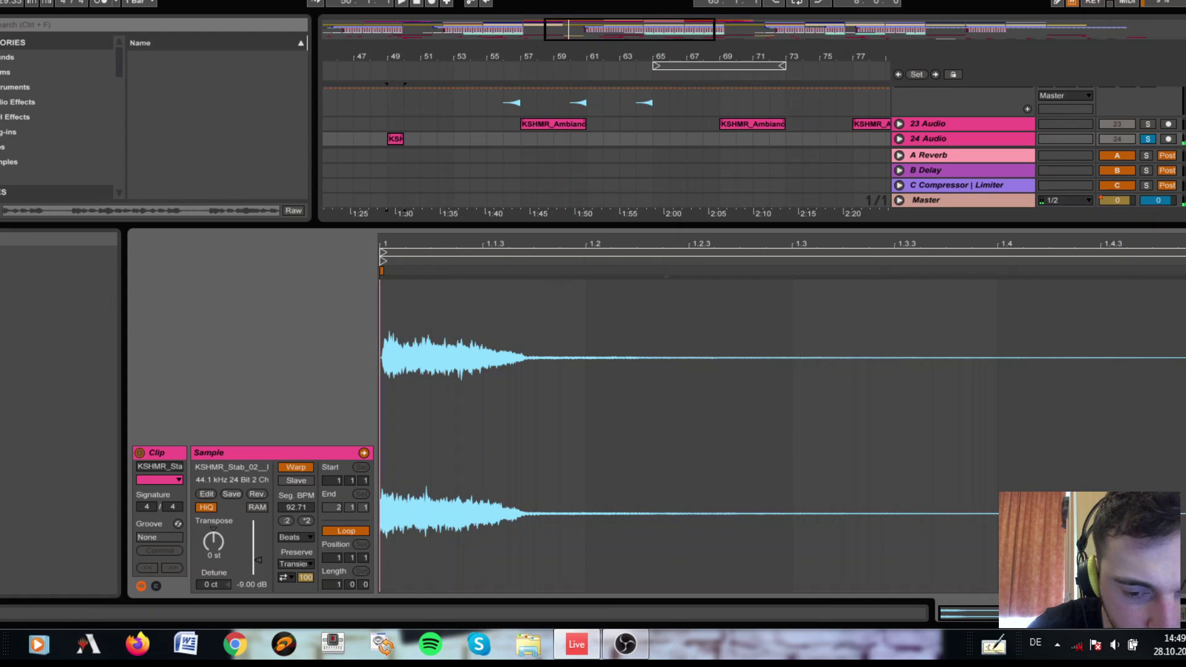
{"action": "left_click", "coordinate": [1117, 612]}
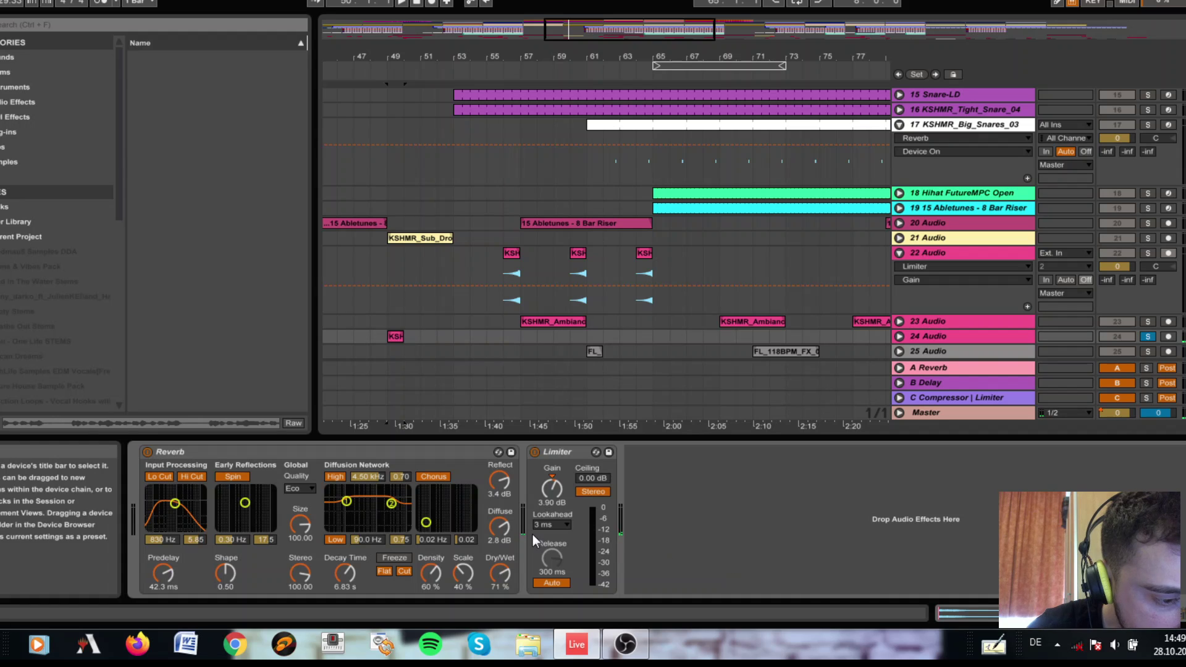
{"action": "key", "text": "space"}
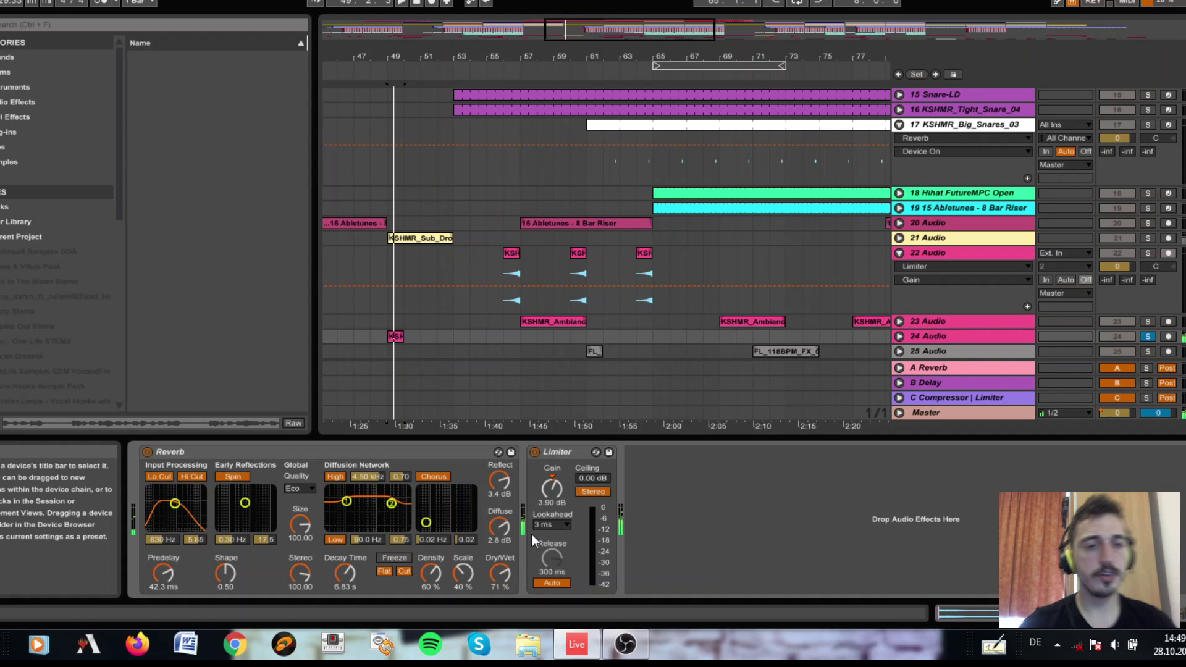
{"action": "double_click", "coordinate": [595, 438]}
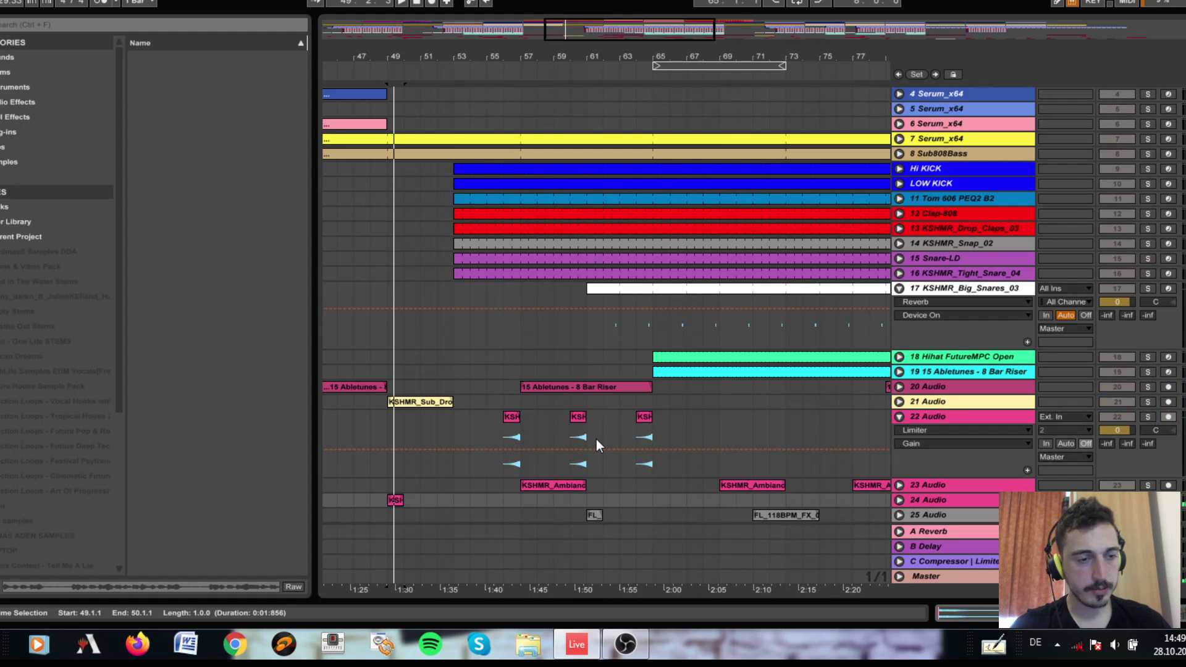
Open the MIDI clip of 4 Serum_x64 that starts at bar 17 and solo the track.
{"action": "left_click_drag", "start_coordinate": [614, 36], "coordinate": [502, 36]}
{"action": "scroll", "coordinate": [587, 165], "scroll_direction": "left", "scroll_amount": 2}
{"action": "scroll", "coordinate": [586, 164], "scroll_direction": "up", "scroll_amount": 3}
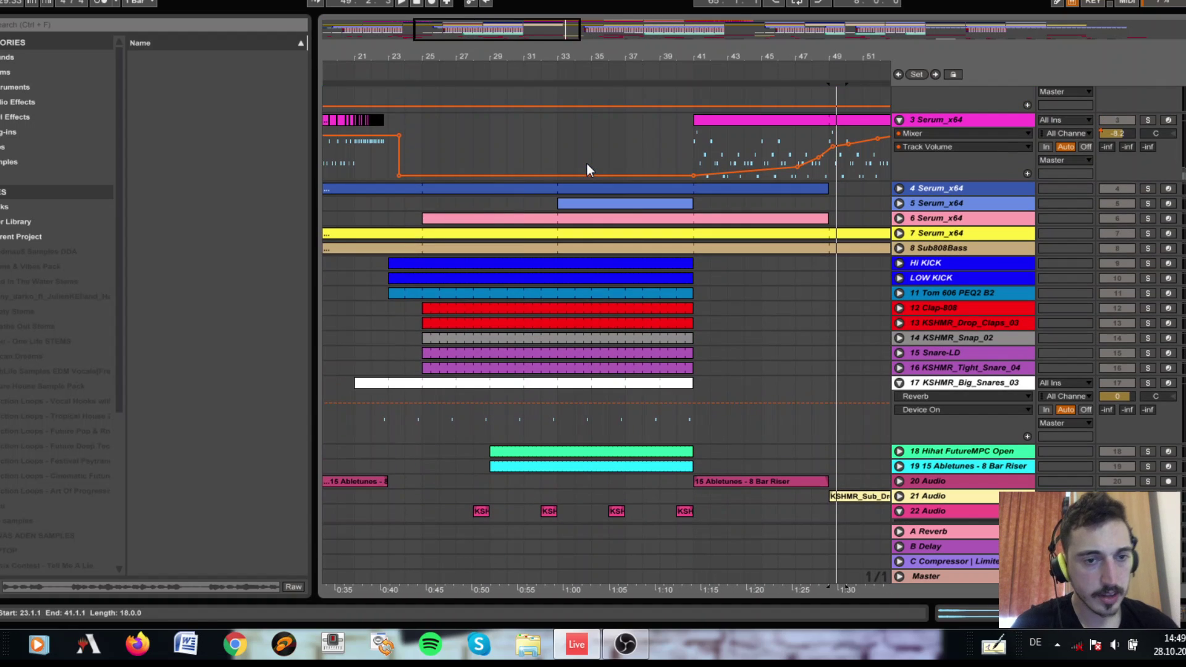
{"action": "double_click", "coordinate": [465, 185]}
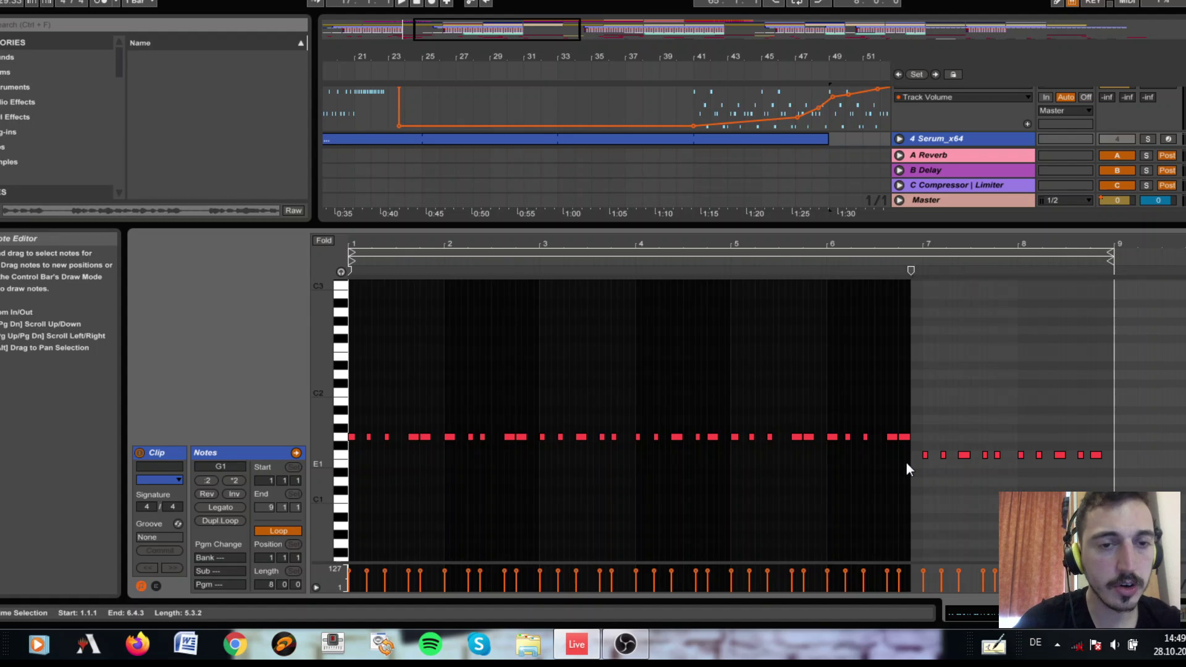
{"action": "left_click", "coordinate": [1148, 138]}
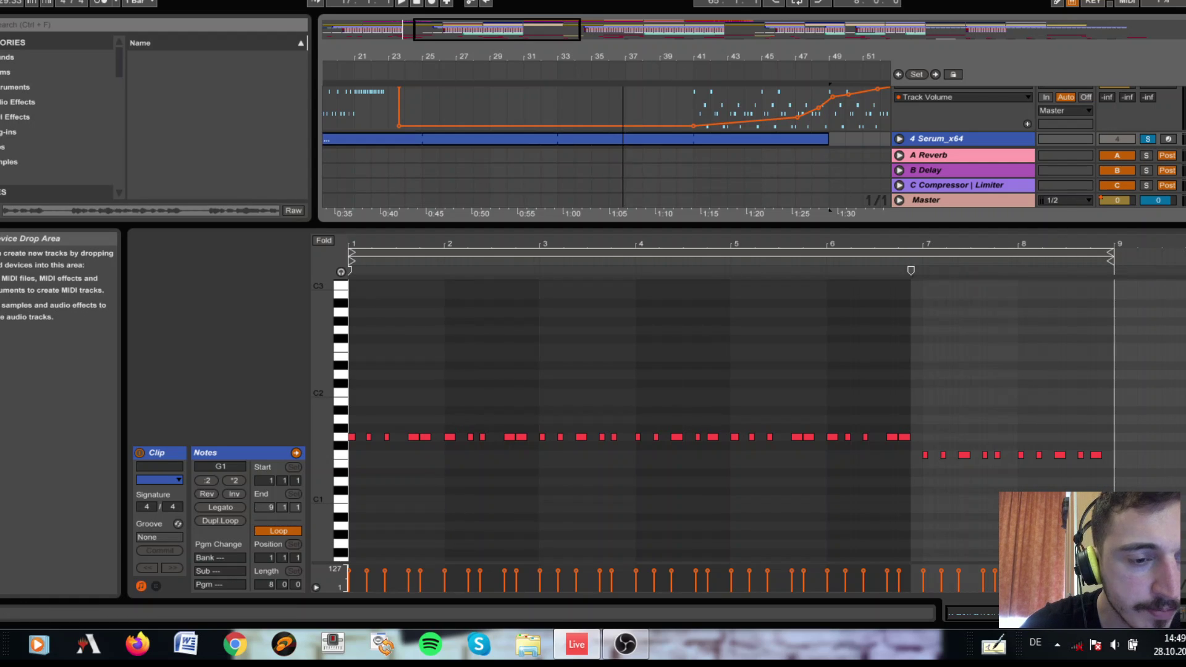
{"action": "mouse_move", "coordinate": [504, 34]}
{"action": "left_mouse_down"}
{"action": "mouse_move", "coordinate": [569, 34]}
{"action": "mouse_move", "coordinate": [455, 34]}
{"action": "left_mouse_up"}
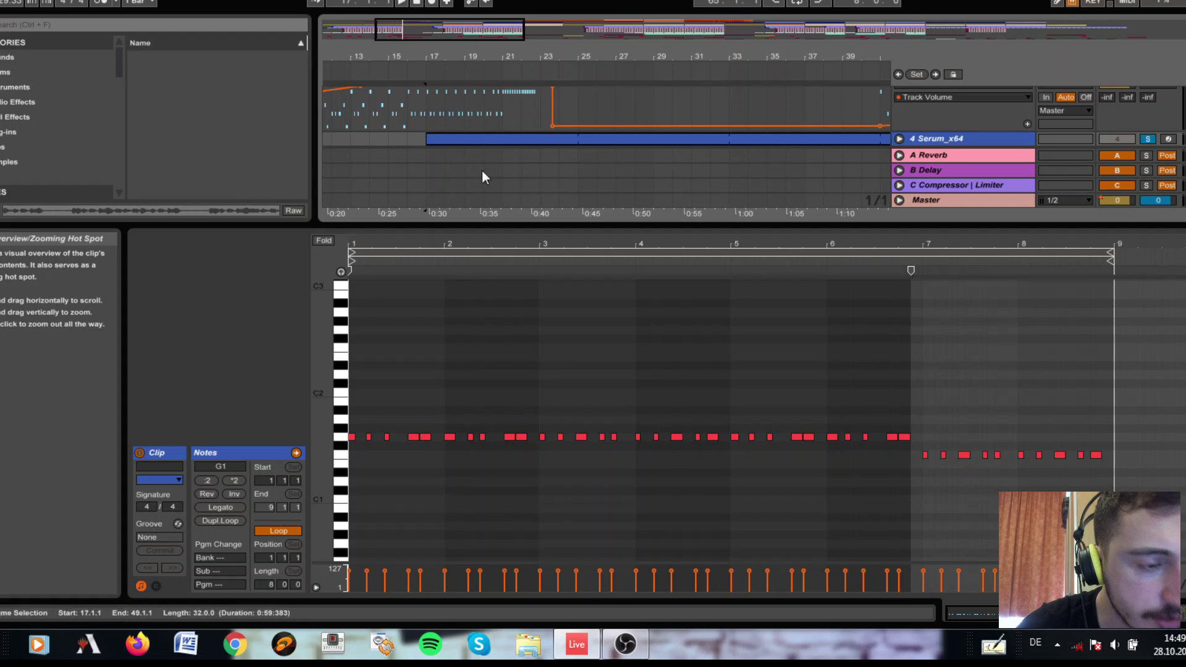
Examine the G1 and F1 notes of the 4 Serum_x64 clip up close and play it from bar 17.
{"action": "left_click_drag", "start_coordinate": [513, 245], "coordinate": [625, 222]}
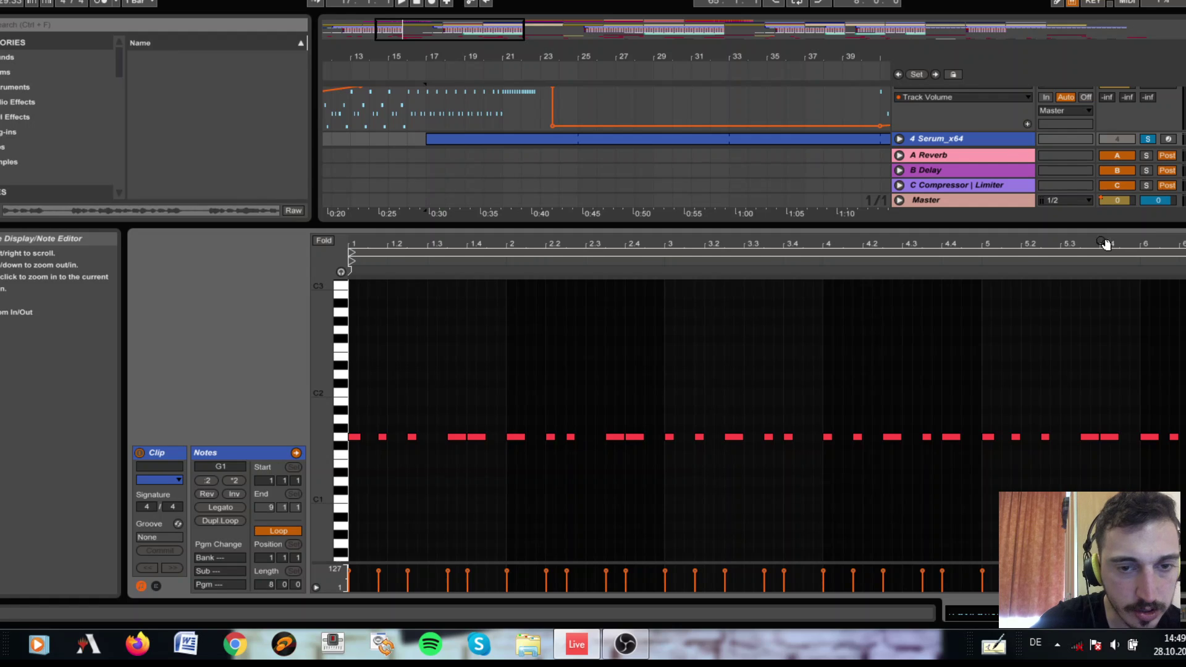
{"action": "left_click_drag", "start_coordinate": [1107, 245], "coordinate": [1107, 241]}
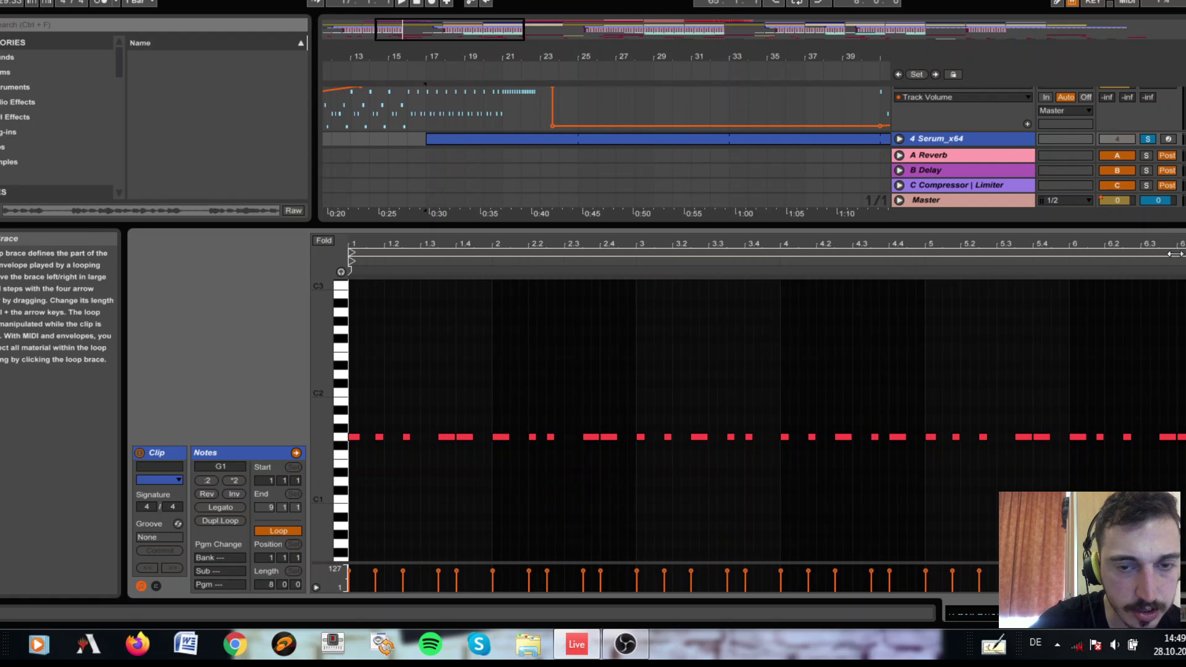
{"action": "left_click", "coordinate": [1147, 250]}
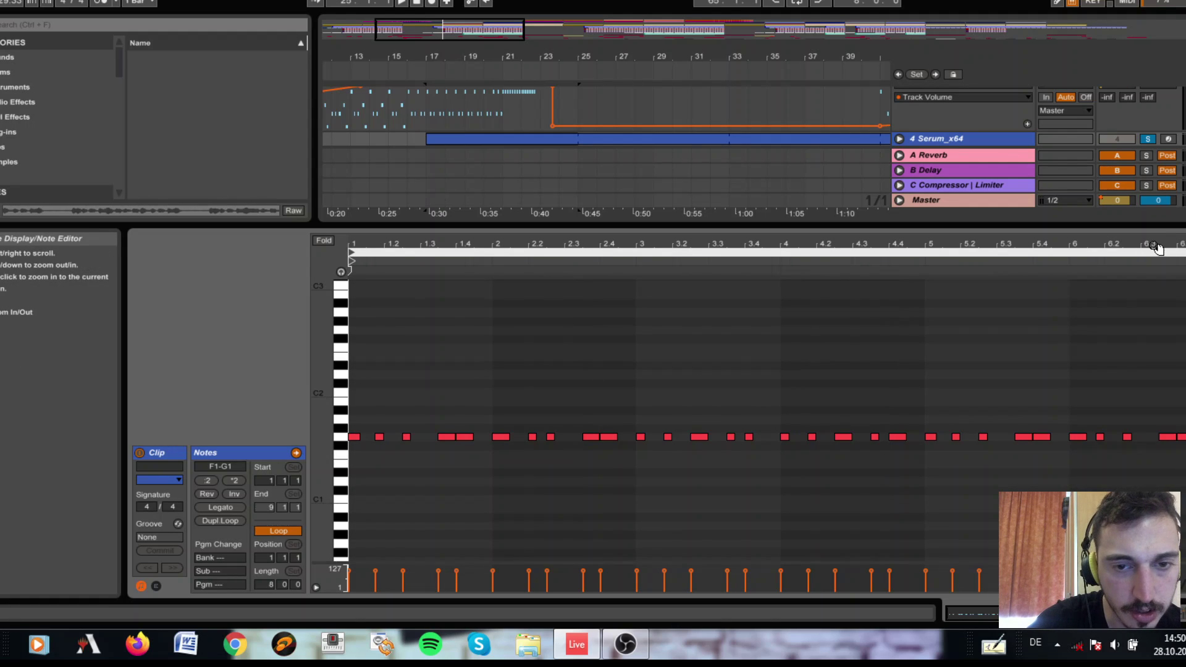
{"action": "left_click_drag", "start_coordinate": [1148, 244], "coordinate": [834, 244]}
{"action": "key", "text": "space"}
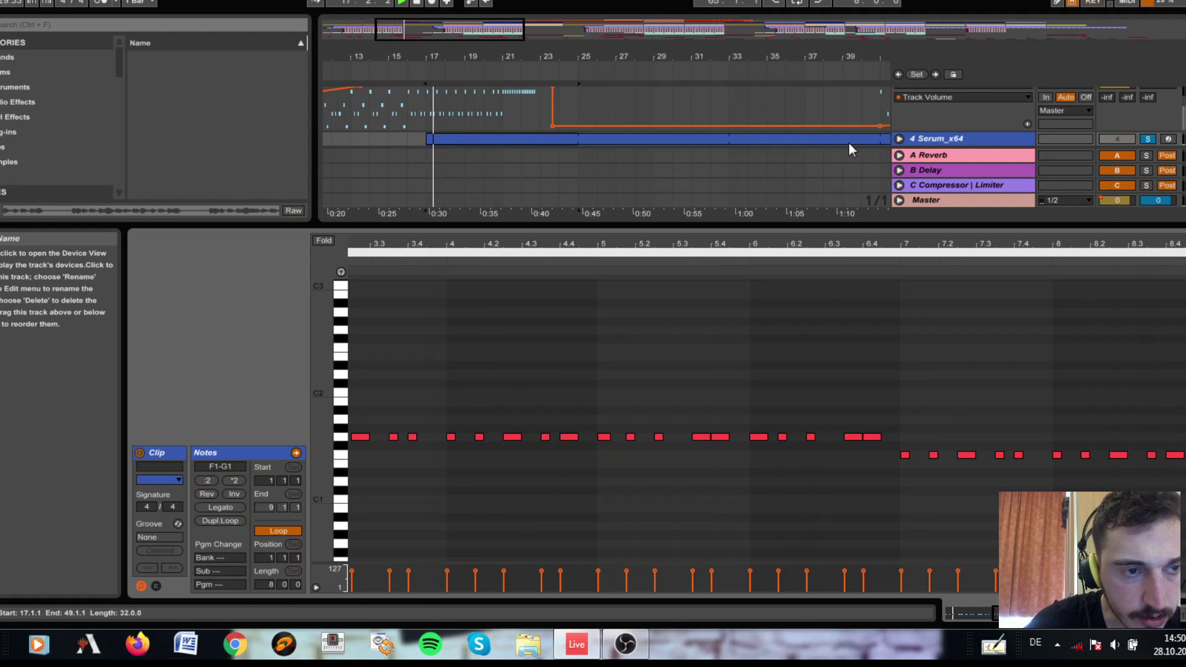
Play 4 Serum_x64 from bar 25 with its clip's notes shown over the full eight bars.
{"action": "left_click", "coordinate": [584, 113]}
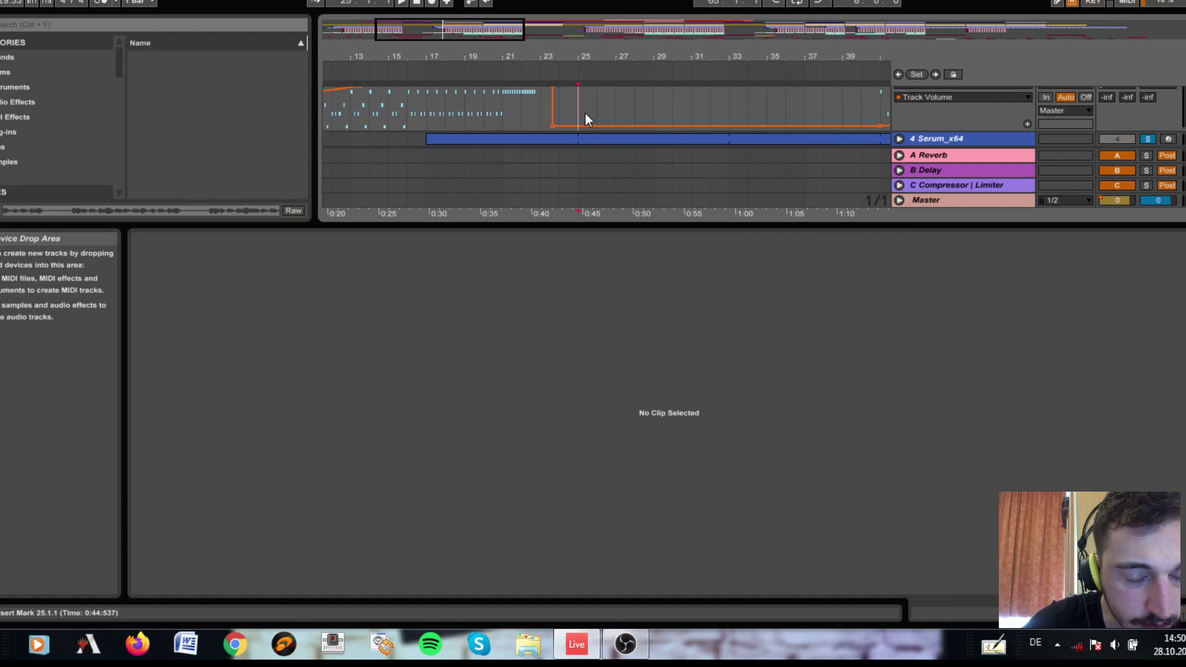
{"action": "left_click", "coordinate": [584, 139]}
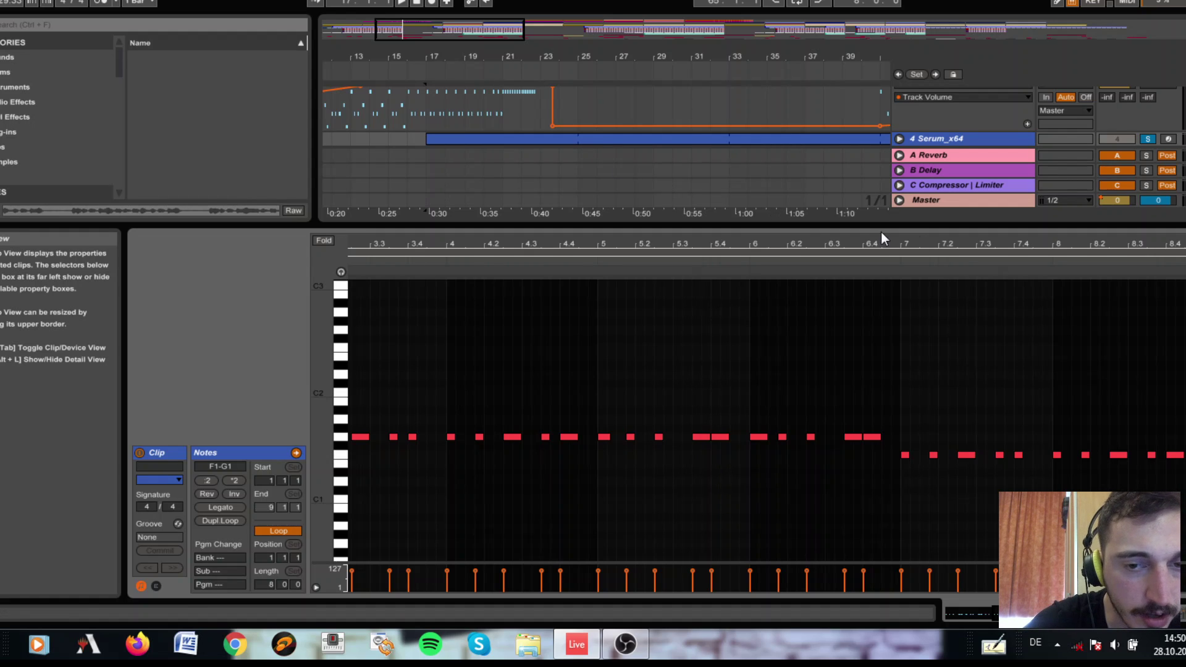
{"action": "key", "text": "space"}
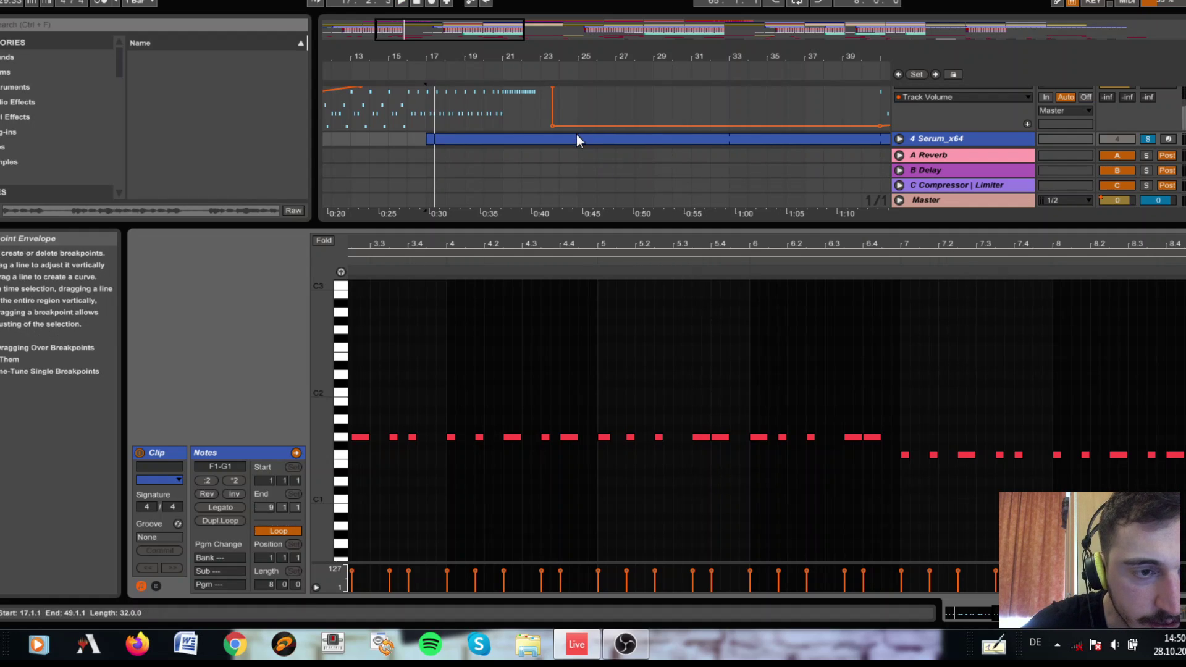
{"action": "scroll", "coordinate": [583, 146], "scroll_direction": "down", "scroll_amount": 2}
{"action": "left_click", "coordinate": [585, 108]}
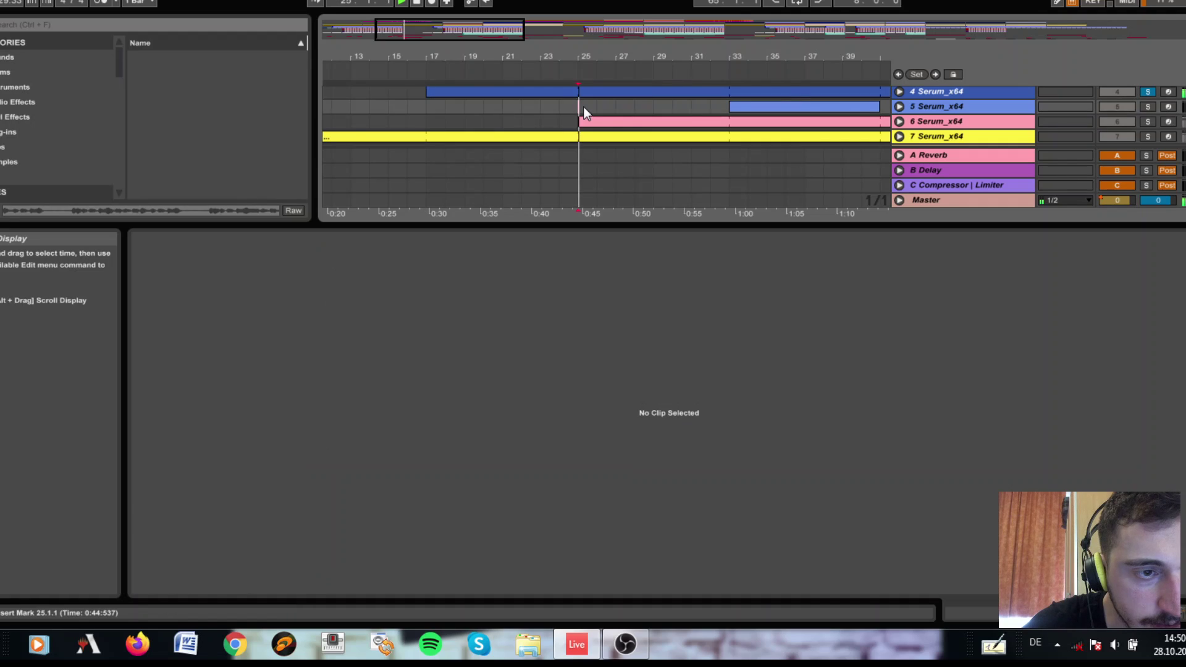
{"action": "left_click", "coordinate": [591, 87]}
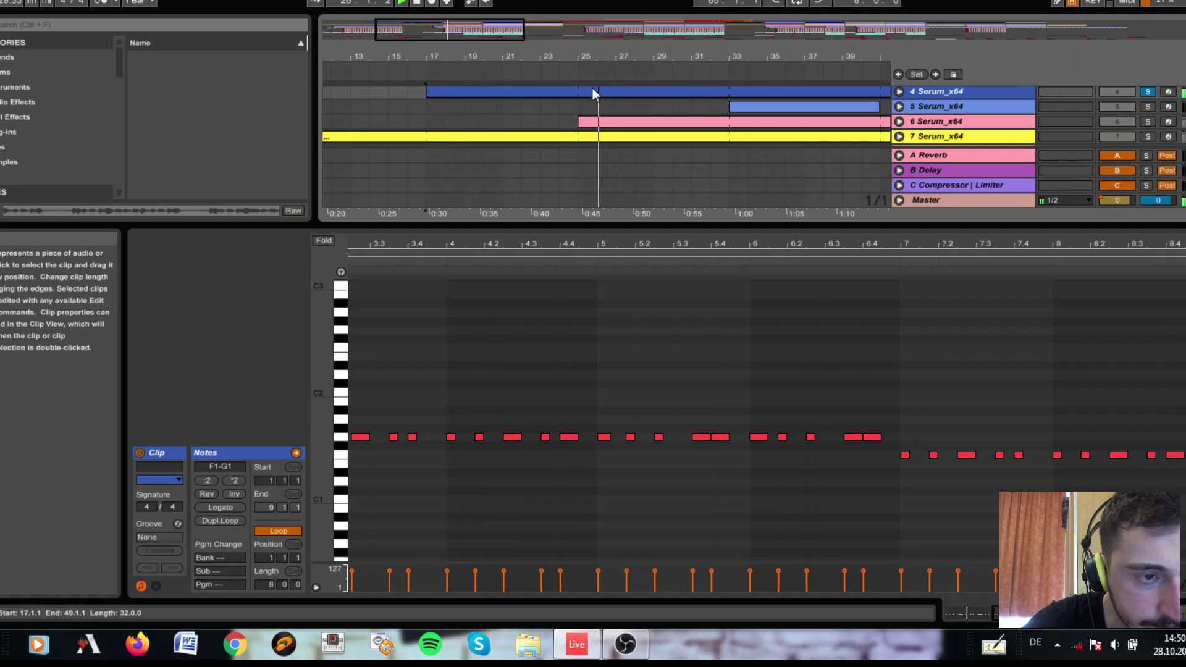
{"action": "double_click", "coordinate": [621, 245]}
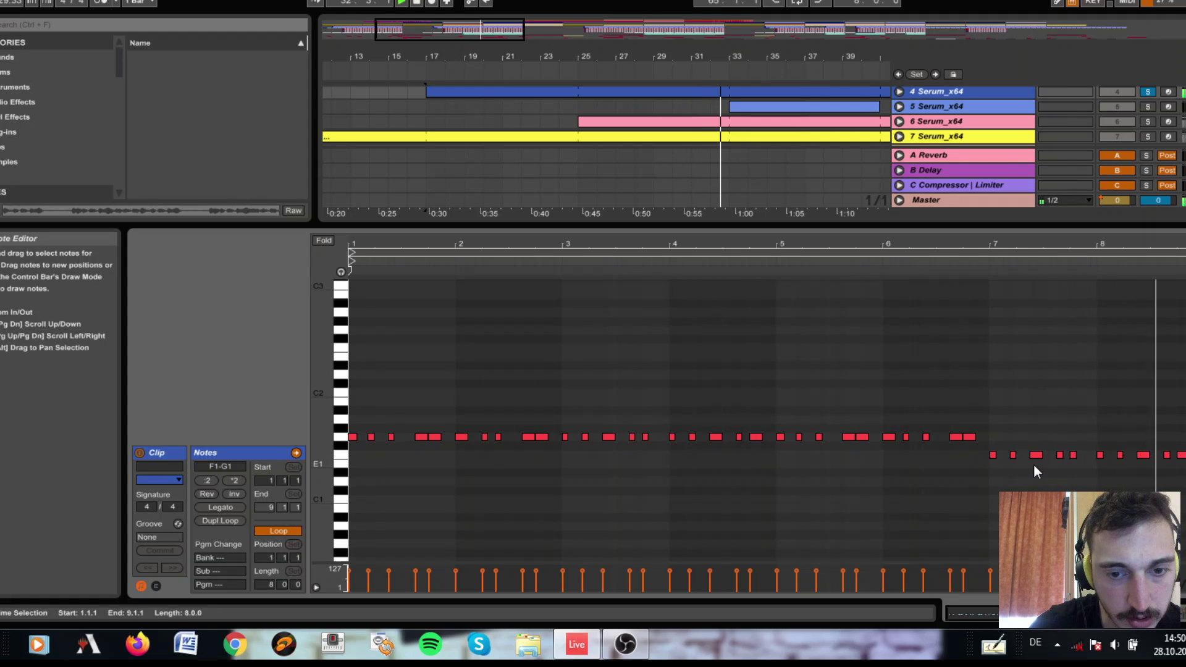
Solo 5 Serum_x64, show the notes of its clip at bar 33, and play it.
{"action": "left_click", "coordinate": [1149, 106]}
{"action": "key", "text": "space"}
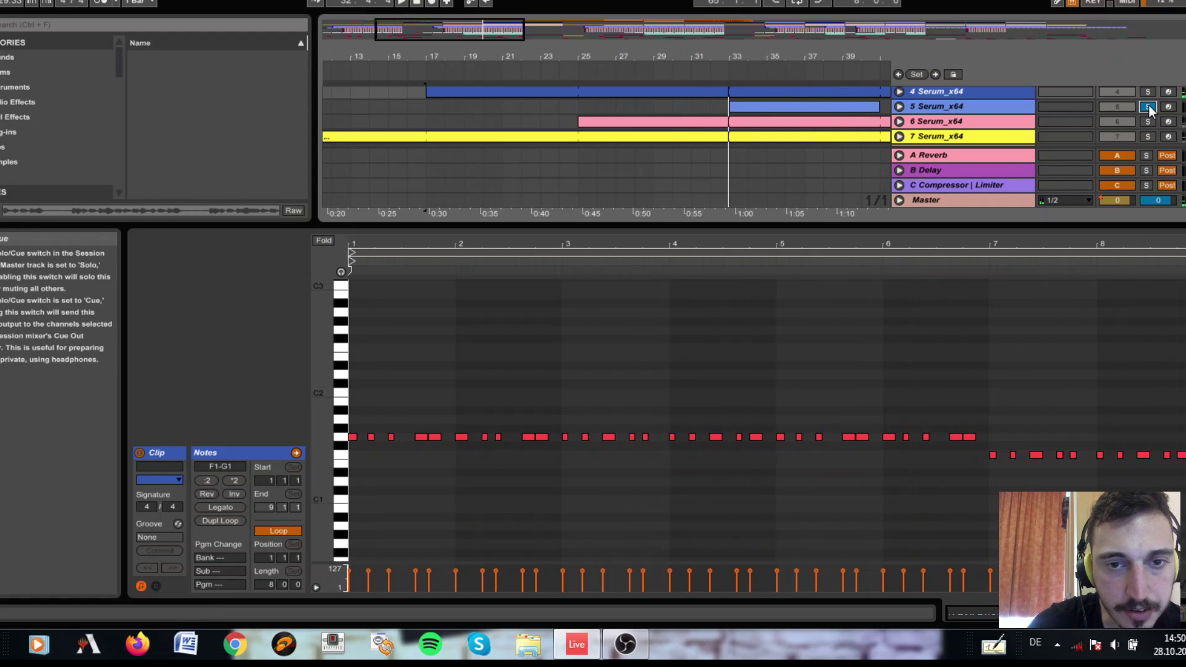
{"action": "left_click", "coordinate": [836, 109]}
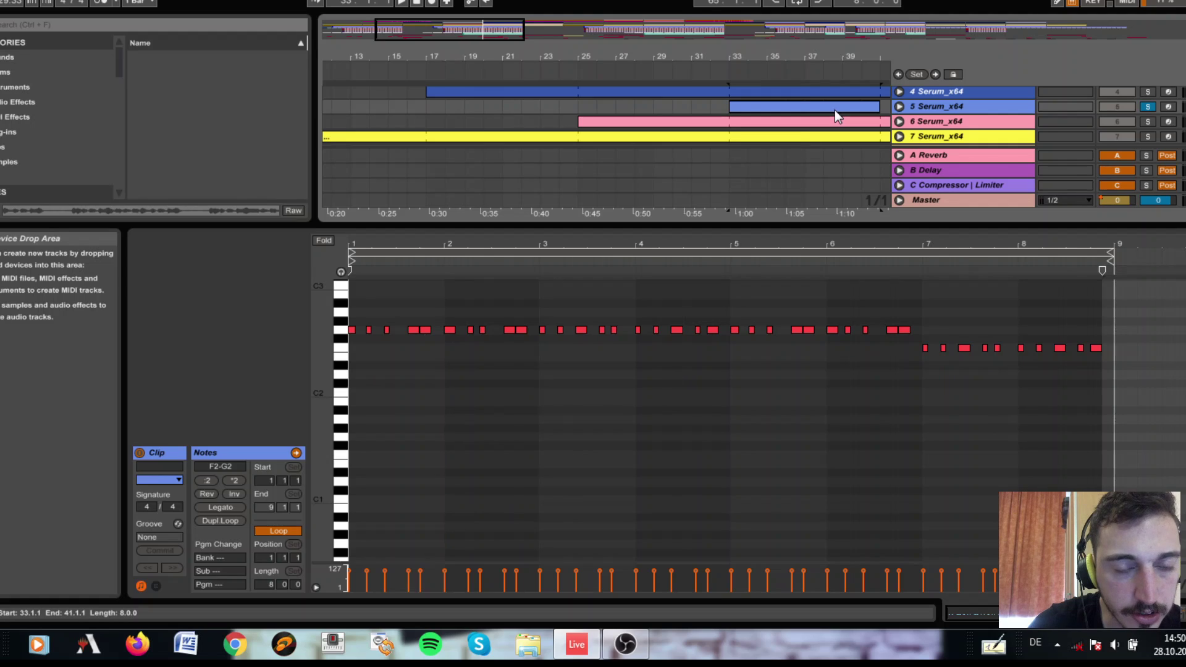
{"action": "key", "text": "space"}
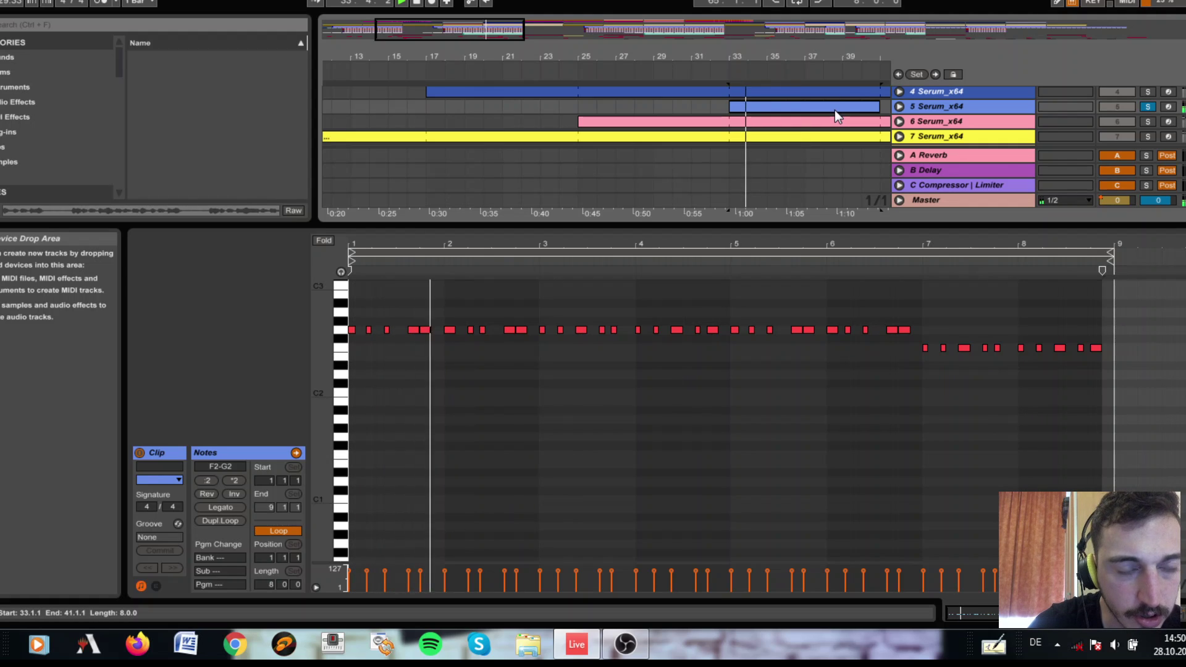
Audition 6 Serum_x64 in solo from bar 25, and show its clip notes and its Serum and Limiter devices.
{"action": "left_click", "coordinate": [1149, 121]}
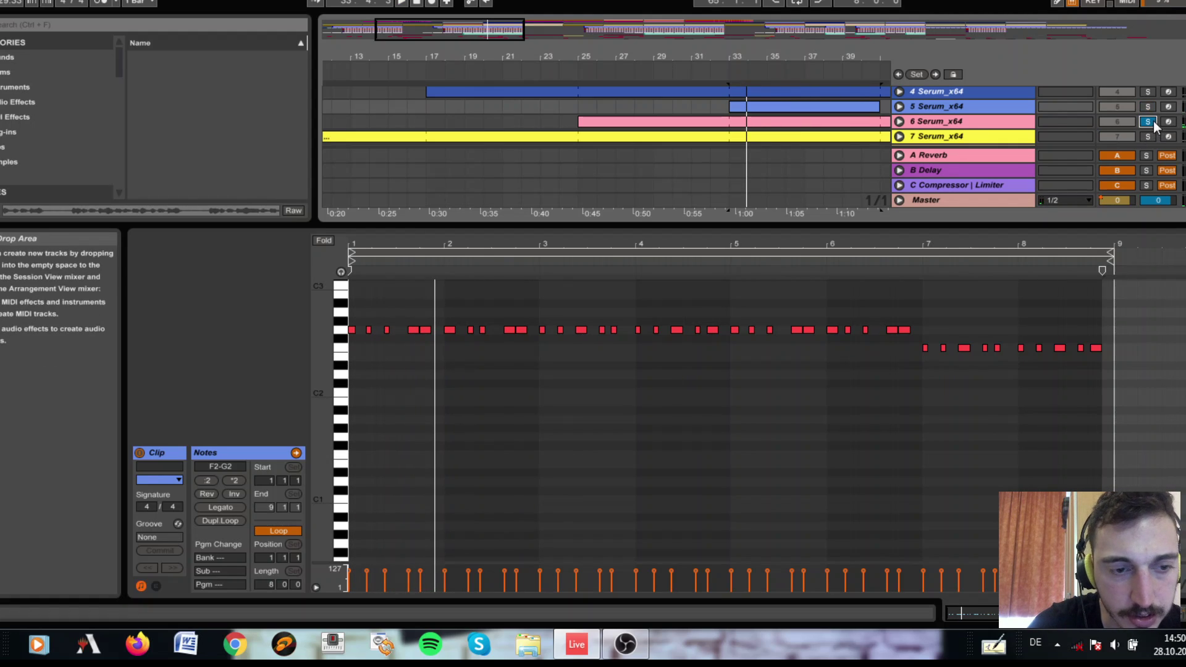
{"action": "left_click", "coordinate": [866, 120]}
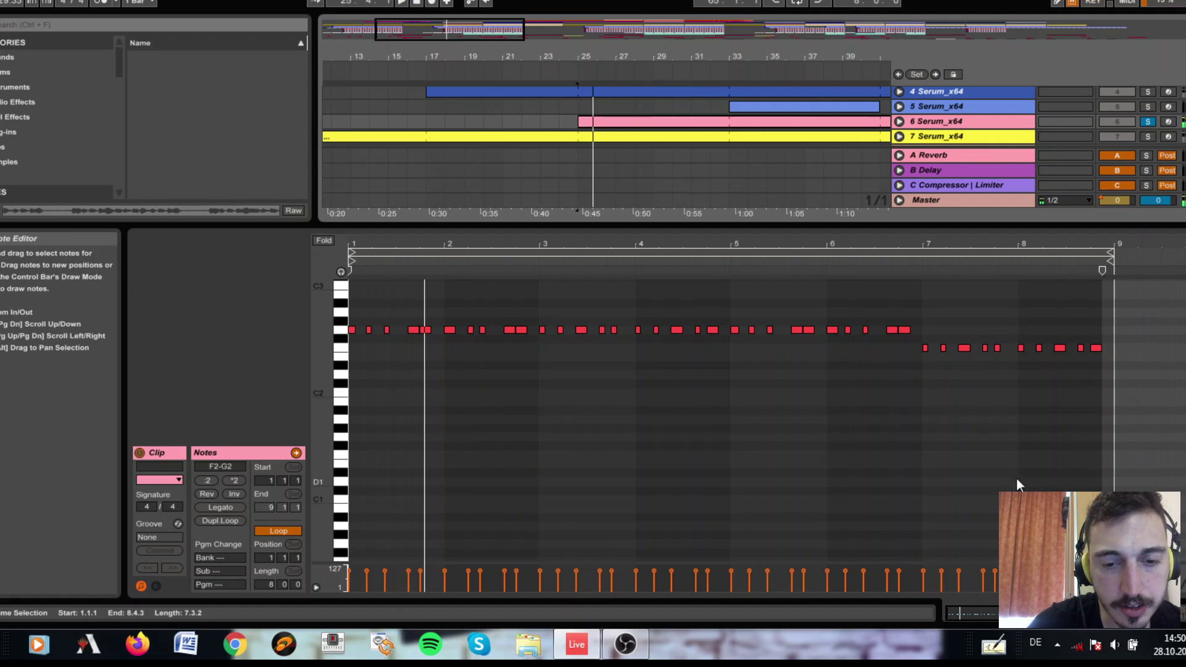
{"action": "left_click", "coordinate": [961, 613]}
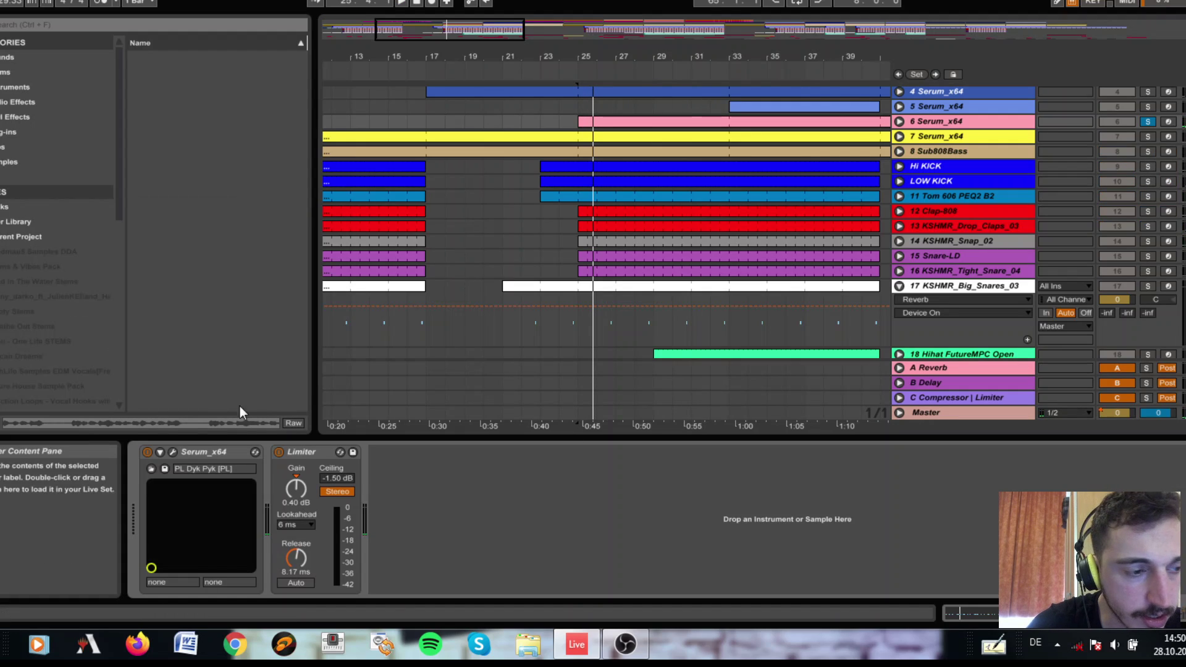
Open the Serum editor of 6 Serum_x64 to view its PL Dyk Pyk patch, and close it.
{"action": "left_click", "coordinate": [171, 455]}
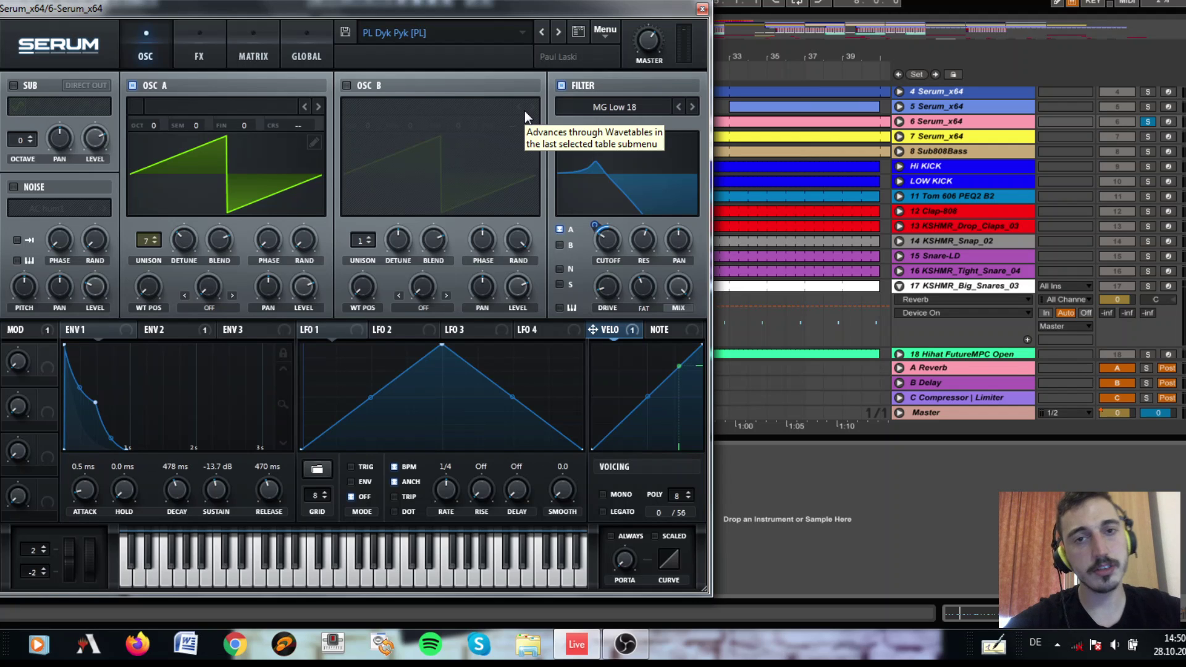
{"action": "left_click", "coordinate": [702, 9]}
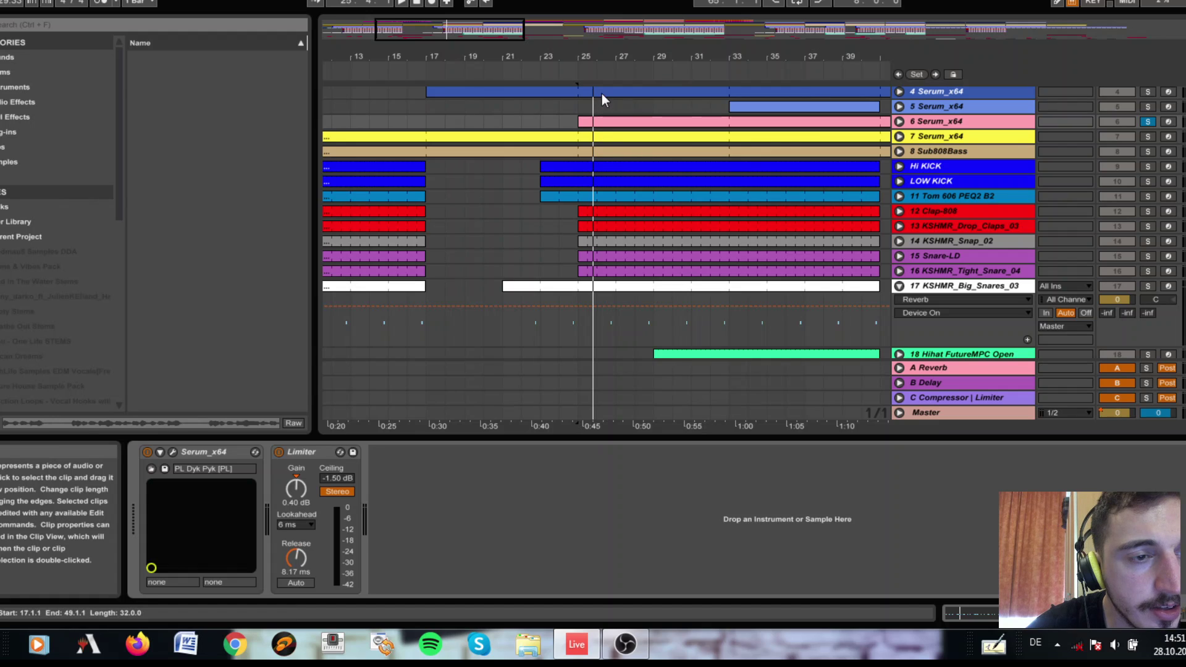
{"action": "key", "text": "space"}
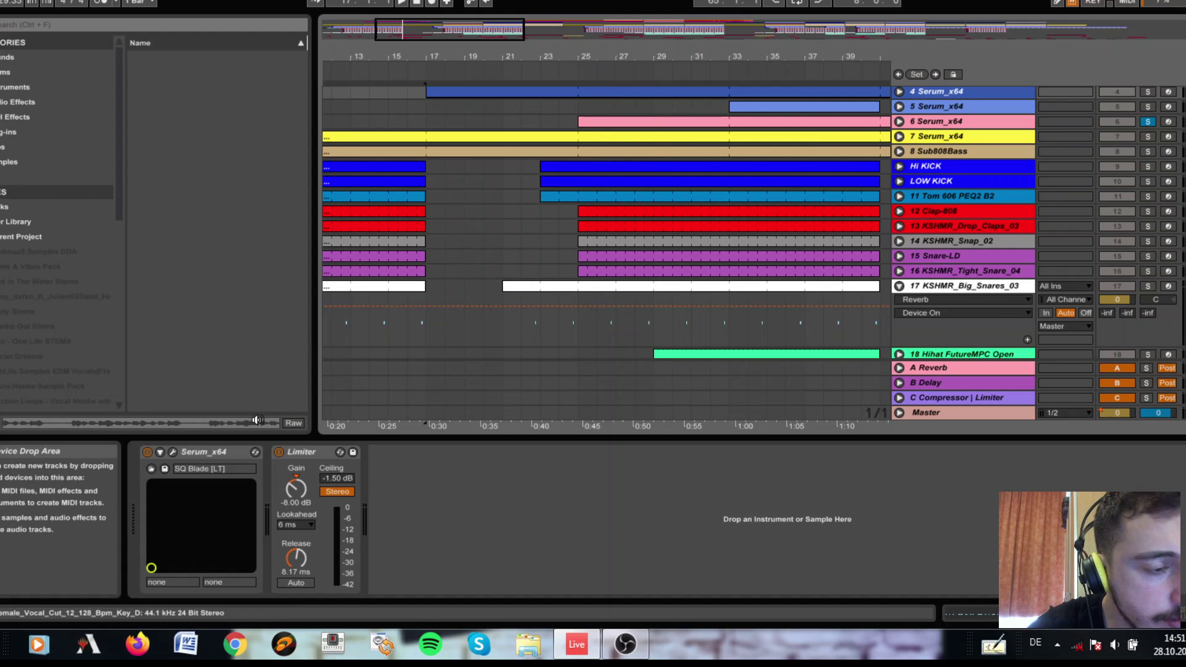
View the SQ Blade patch of 4 Serum_x64 in the Serum editor, and show the notes of its clip.
{"action": "left_click", "coordinate": [174, 452]}
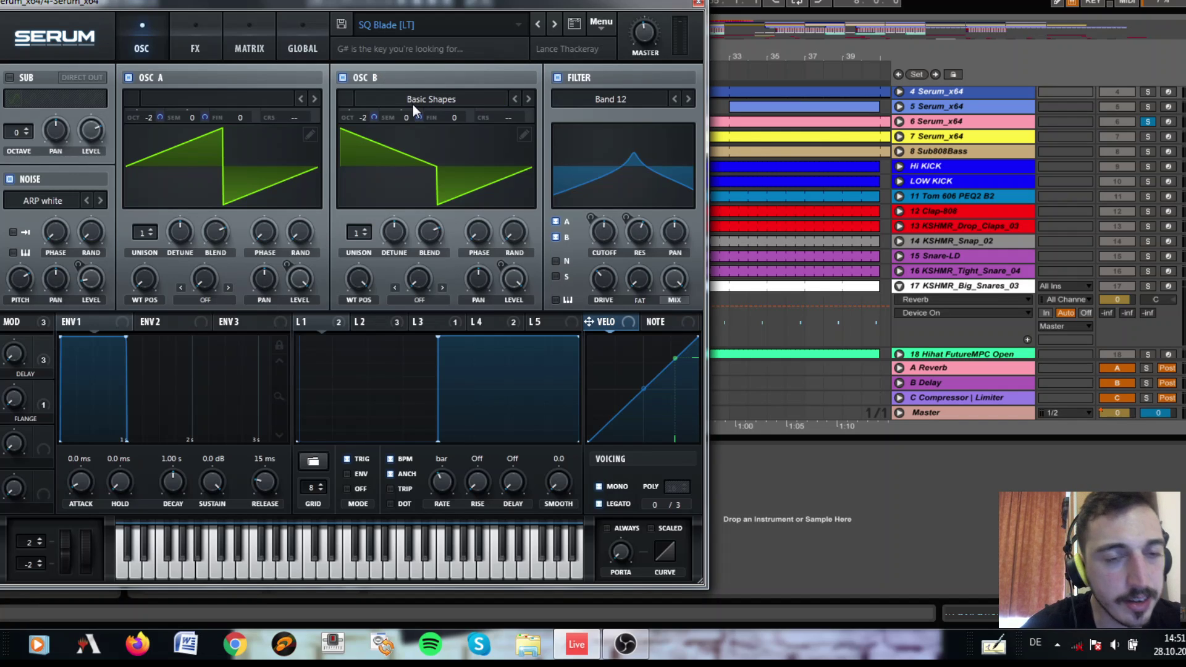
{"action": "left_click", "coordinate": [699, 6]}
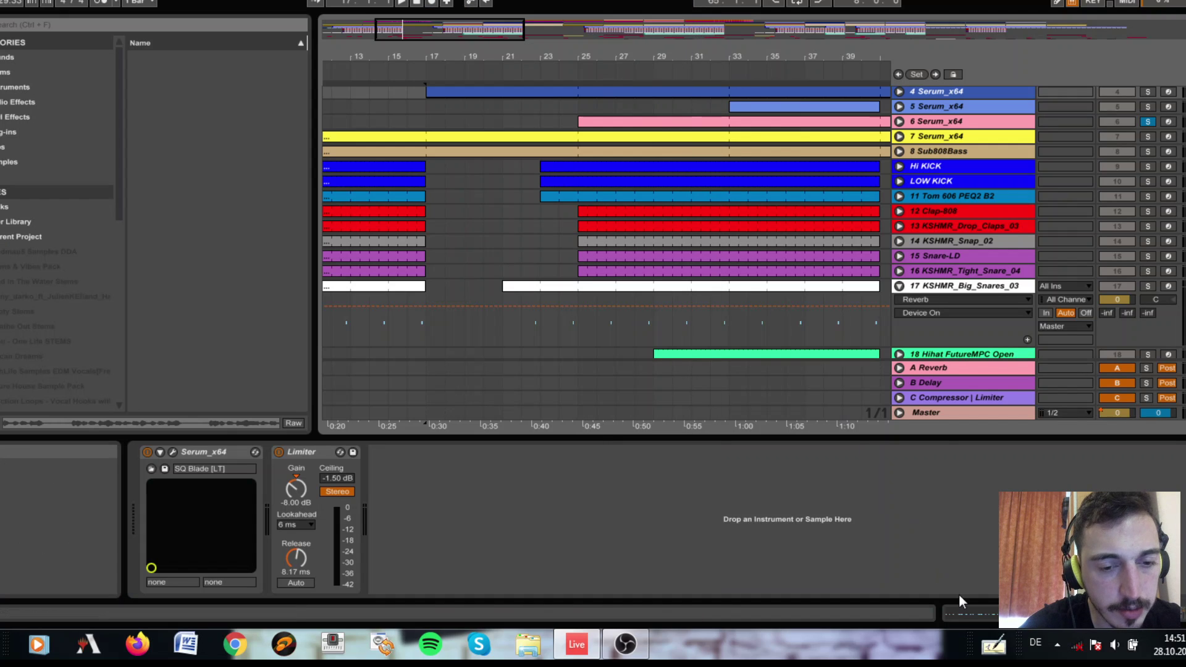
{"action": "left_click", "coordinate": [963, 611]}
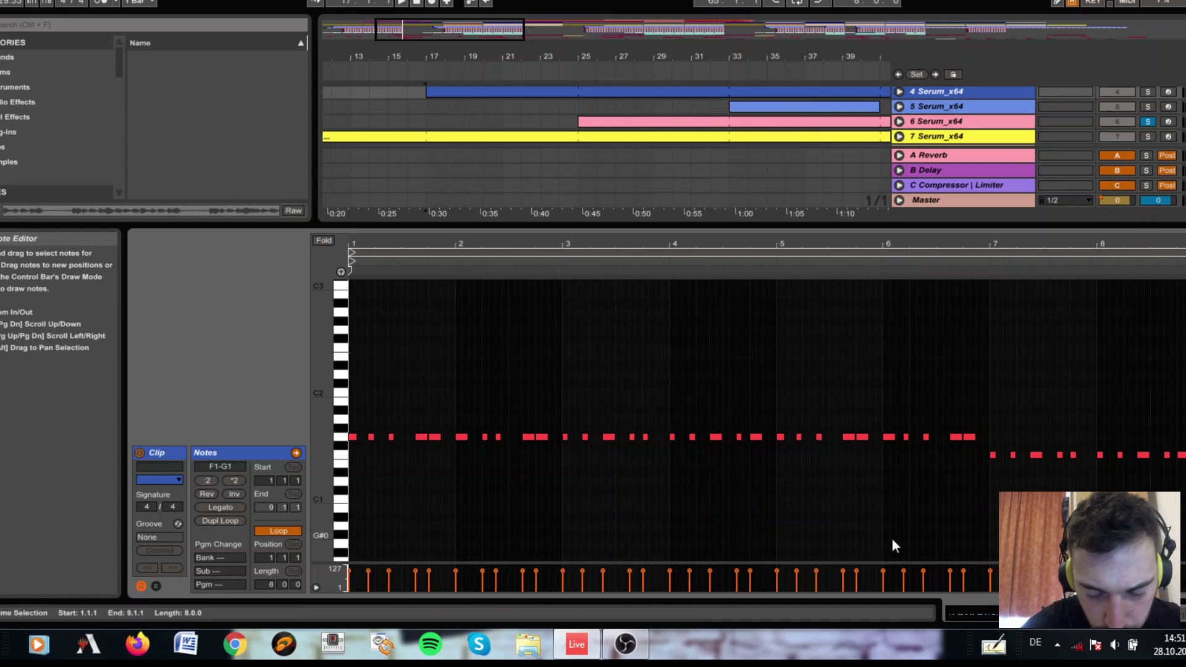
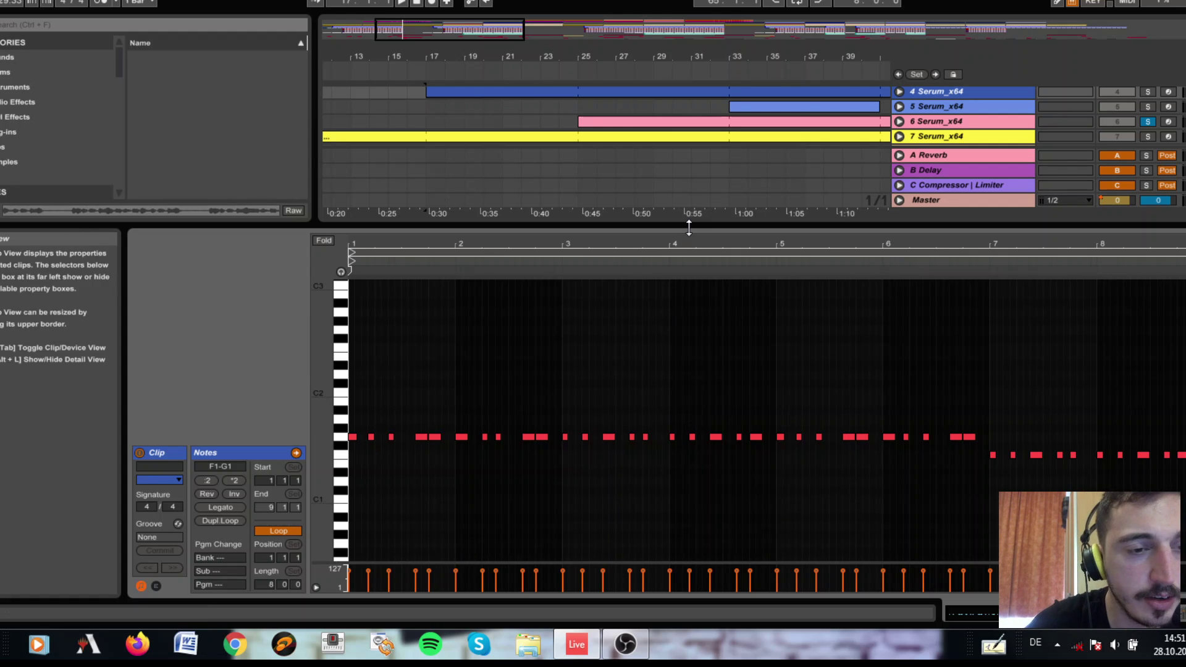
Hide the clip view, show the whole arrangement, fold 17 KSHMR_Big_Snares_03 and unsolo 6 Serum_x64.
{"action": "key", "text": "ctrl+alt+l"}
{"action": "left_click_drag", "start_coordinate": [486, 31], "coordinate": [779, 24]}
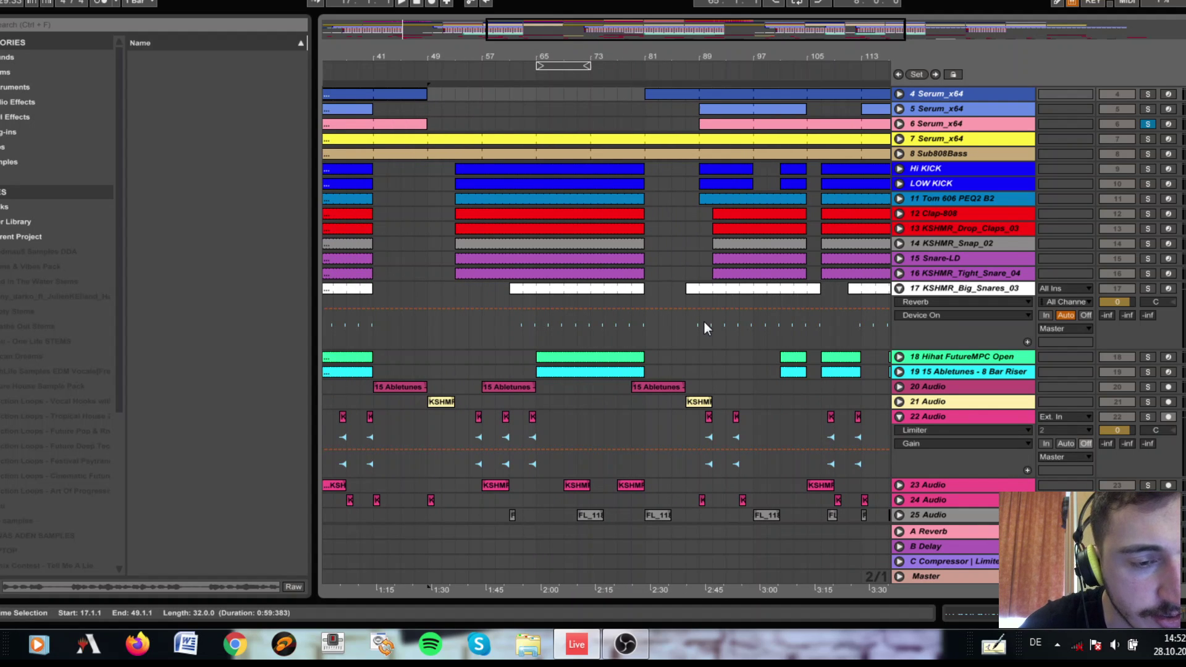
{"action": "left_click_drag", "start_coordinate": [626, 43], "coordinate": [612, 32]}
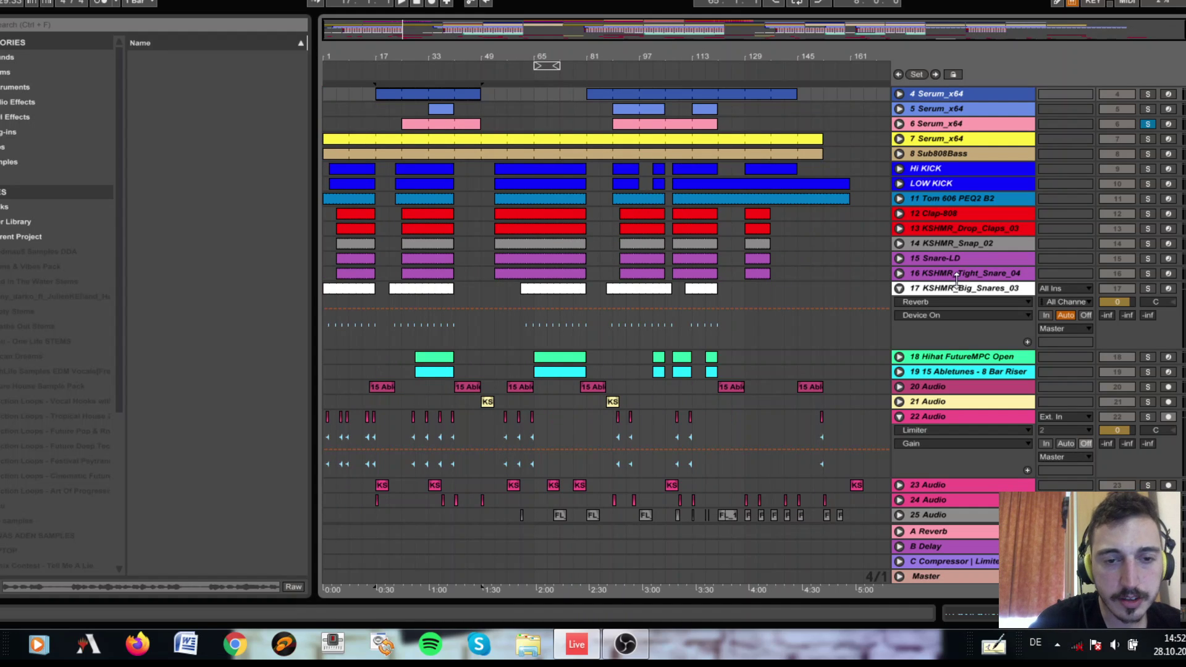
{"action": "left_click", "coordinate": [899, 288]}
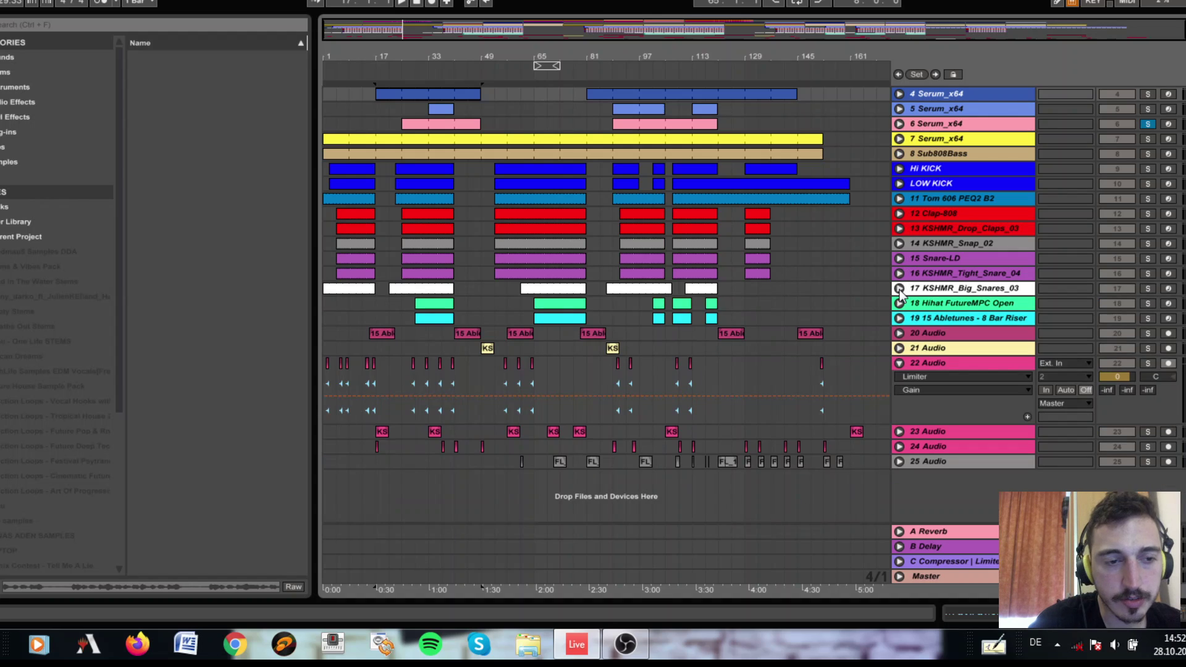
{"action": "left_click", "coordinate": [1147, 124]}
Show the volume fades of the first three Serum_x64 tracks around bars 71 to 87, and play 2 Serum_x64 in solo from bar 79.3.
{"action": "scroll", "coordinate": [818, 272], "scroll_direction": "up", "scroll_amount": 2}
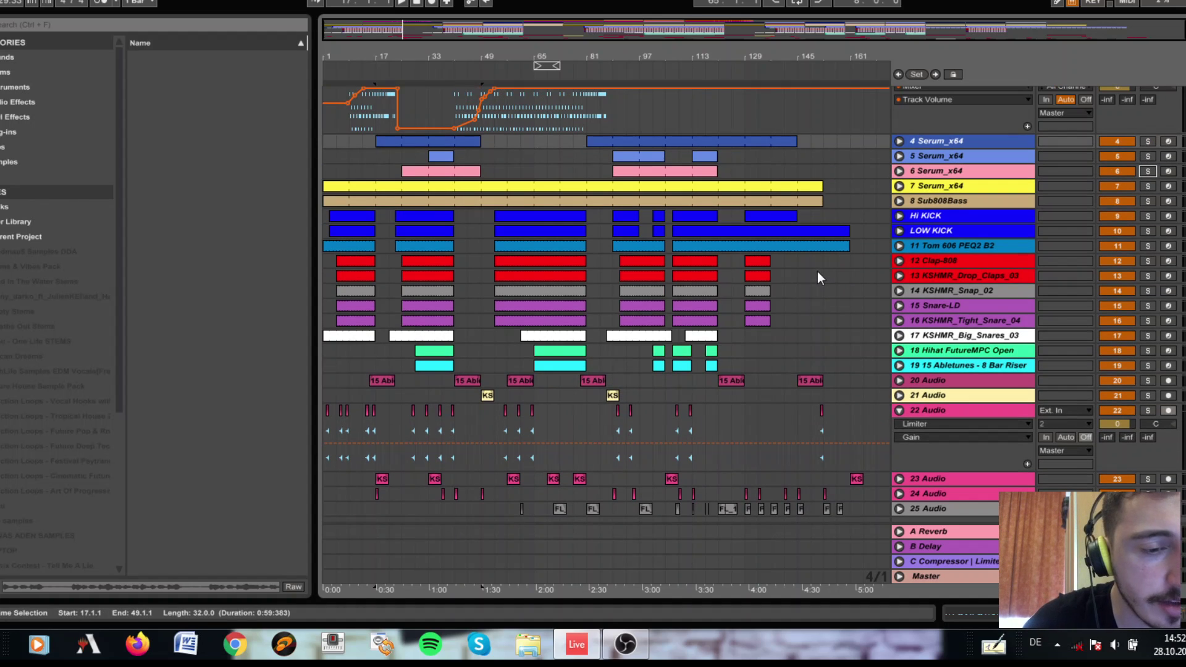
{"action": "scroll", "coordinate": [817, 272], "scroll_direction": "up", "scroll_amount": 1}
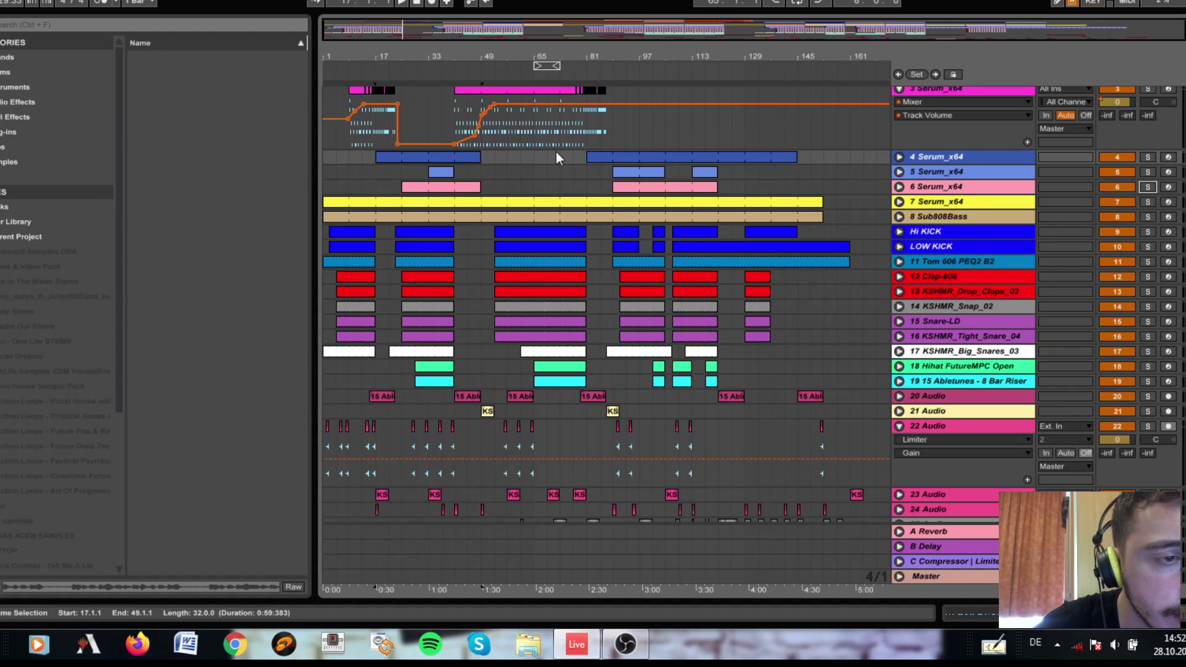
{"action": "scroll", "coordinate": [639, 175], "scroll_direction": "up", "scroll_amount": 3}
{"action": "scroll", "coordinate": [568, 167], "scroll_direction": "up", "scroll_amount": 1}
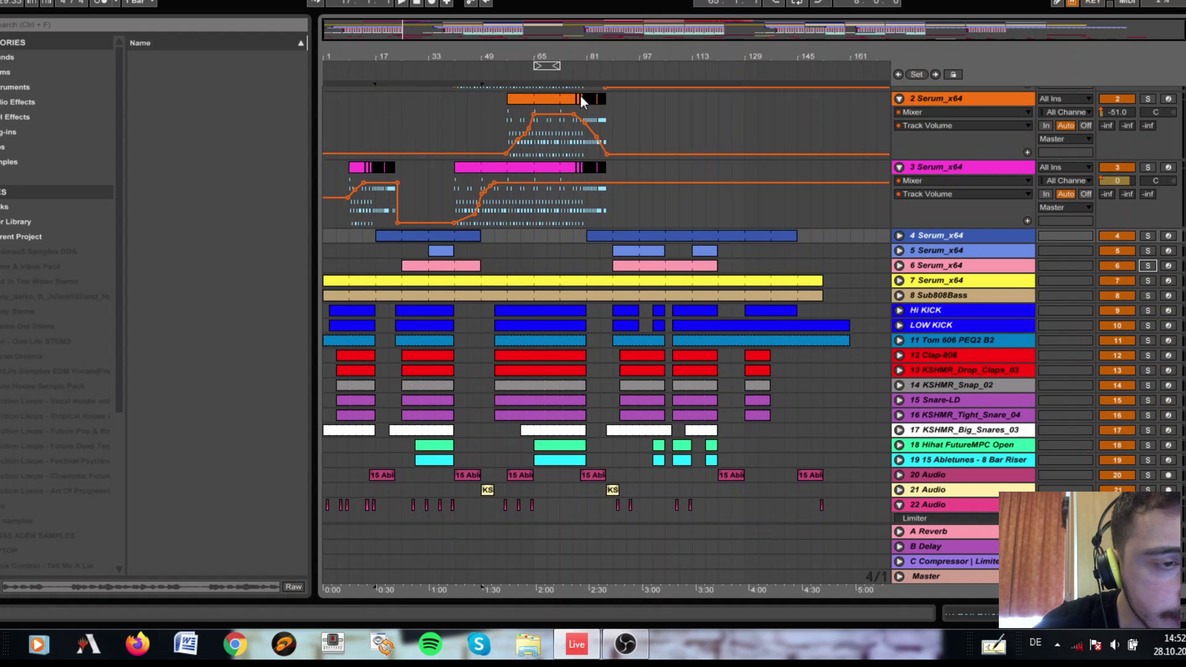
{"action": "left_click_drag", "start_coordinate": [587, 34], "coordinate": [587, 53]}
{"action": "left_click_drag", "start_coordinate": [501, 57], "coordinate": [101, 136]}
{"action": "left_click_drag", "start_coordinate": [576, 111], "coordinate": [576, 136]}
{"action": "scroll", "coordinate": [566, 147], "scroll_direction": "up", "scroll_amount": 2}
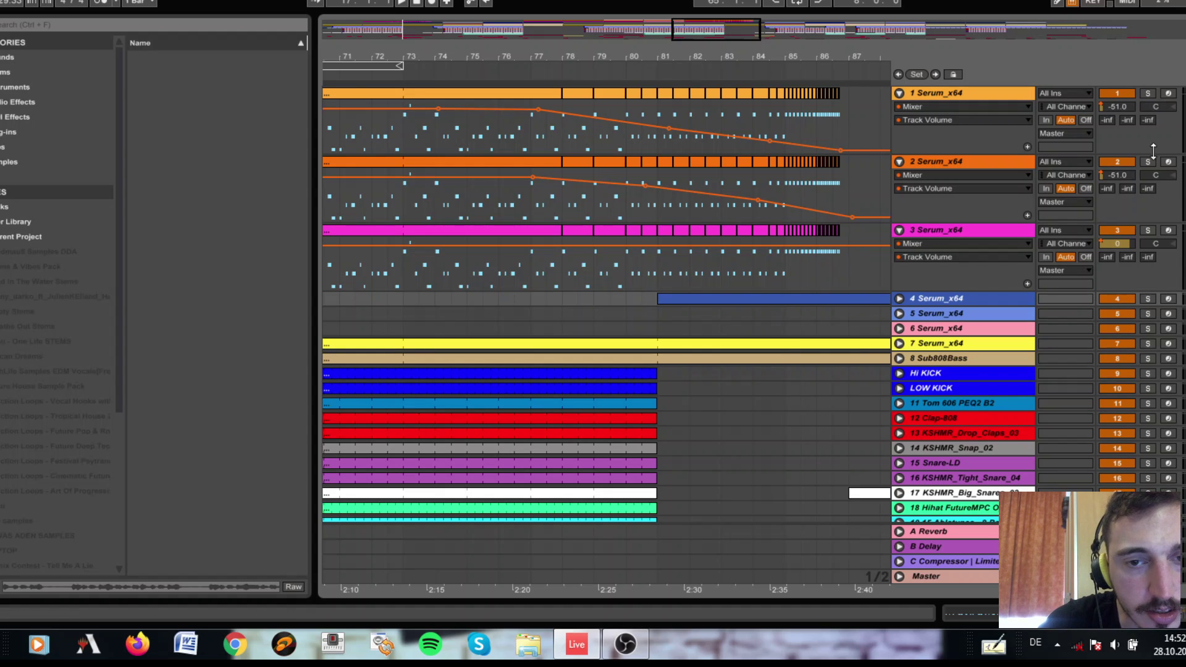
{"action": "left_click", "coordinate": [610, 197]}
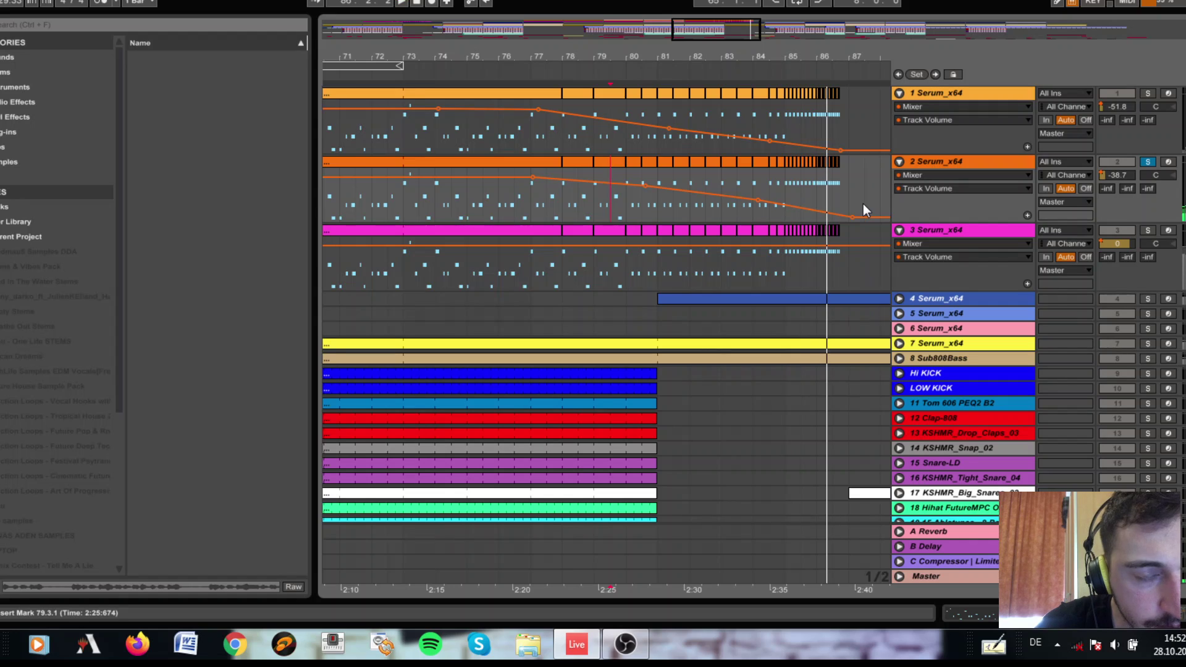
Add 1 Serum_x64 and 3 Serum_x64 to the solo and play the three tracks together from bar 78.
{"action": "left_click", "coordinate": [1147, 93]}
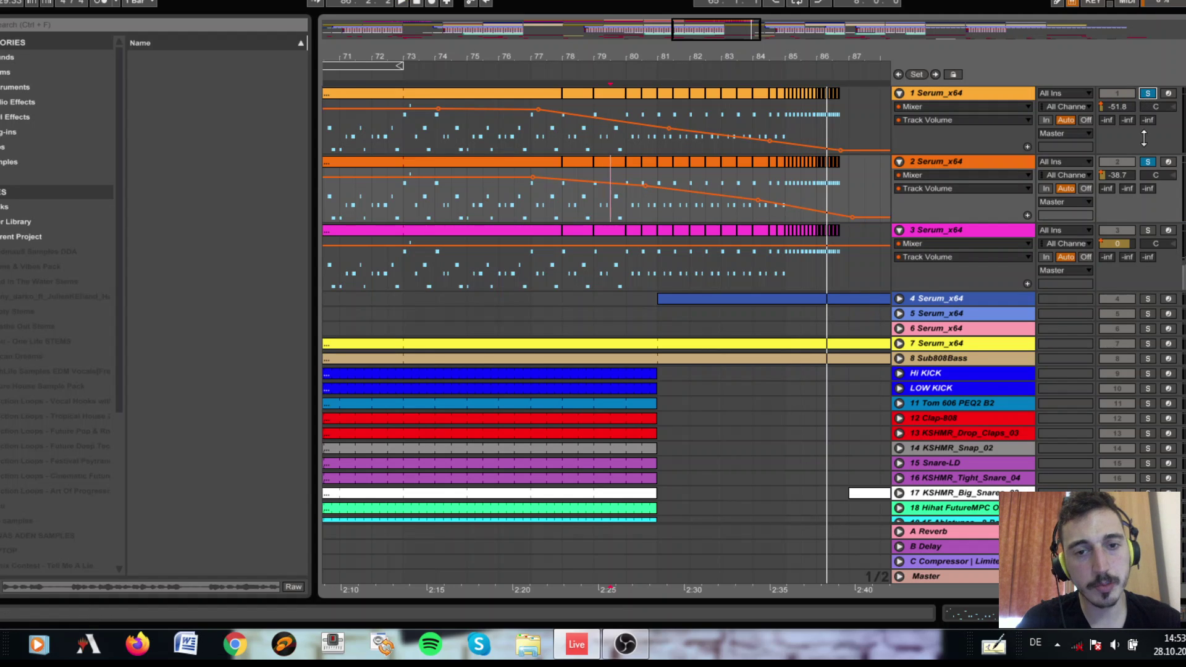
{"action": "left_click", "coordinate": [1148, 230]}
{"action": "left_click", "coordinate": [557, 279]}
{"action": "key", "text": "space"}
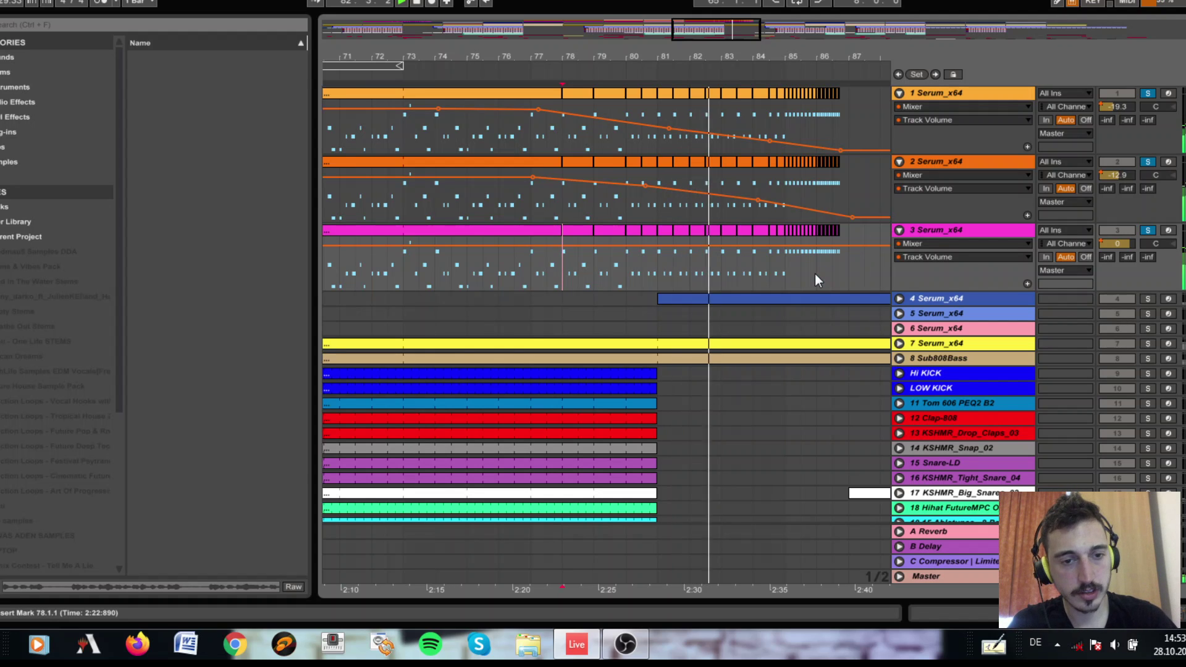
{"action": "scroll", "coordinate": [816, 280], "scroll_direction": "down", "scroll_amount": 5}
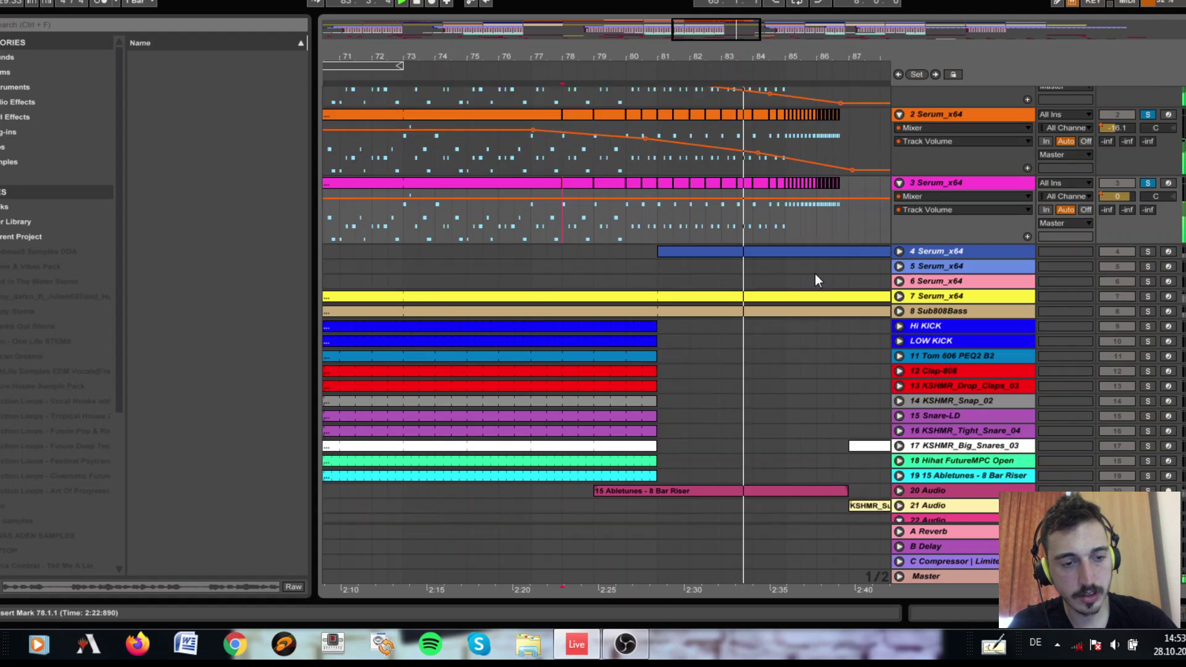
{"action": "scroll", "coordinate": [816, 280], "scroll_direction": "up", "scroll_amount": 4}
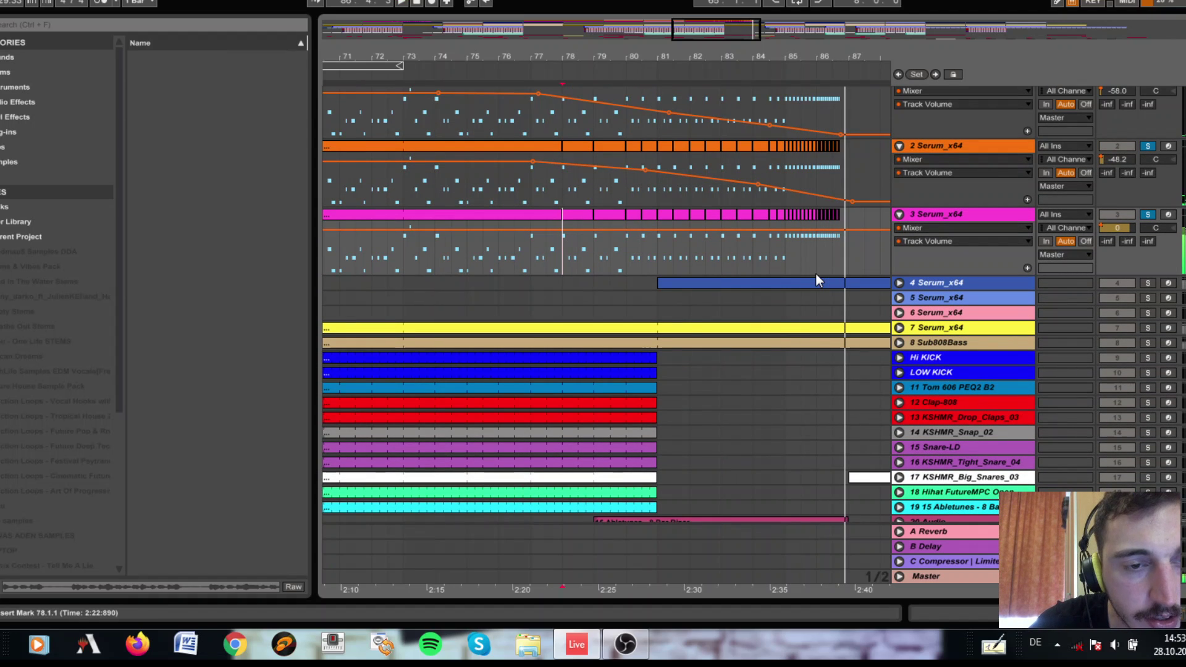
Solo and unfold 4 Serum_x64, play it from bar 81, and display its Mixer Track Volume automation.
{"action": "left_click", "coordinate": [1147, 283]}
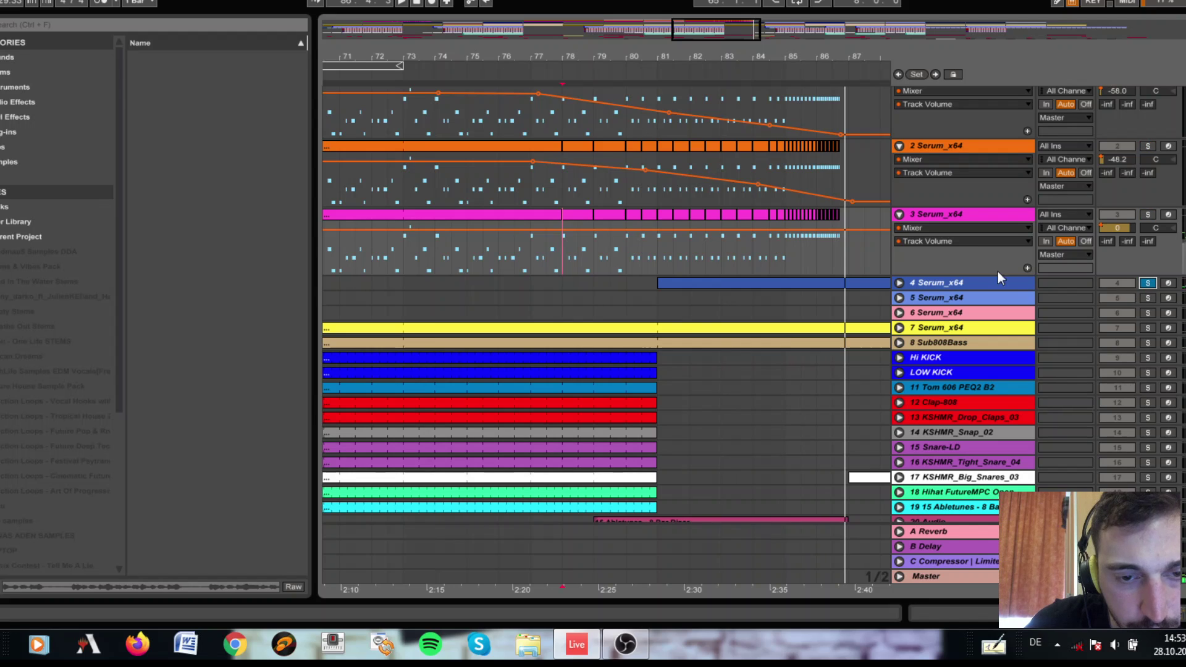
{"action": "left_click", "coordinate": [899, 283]}
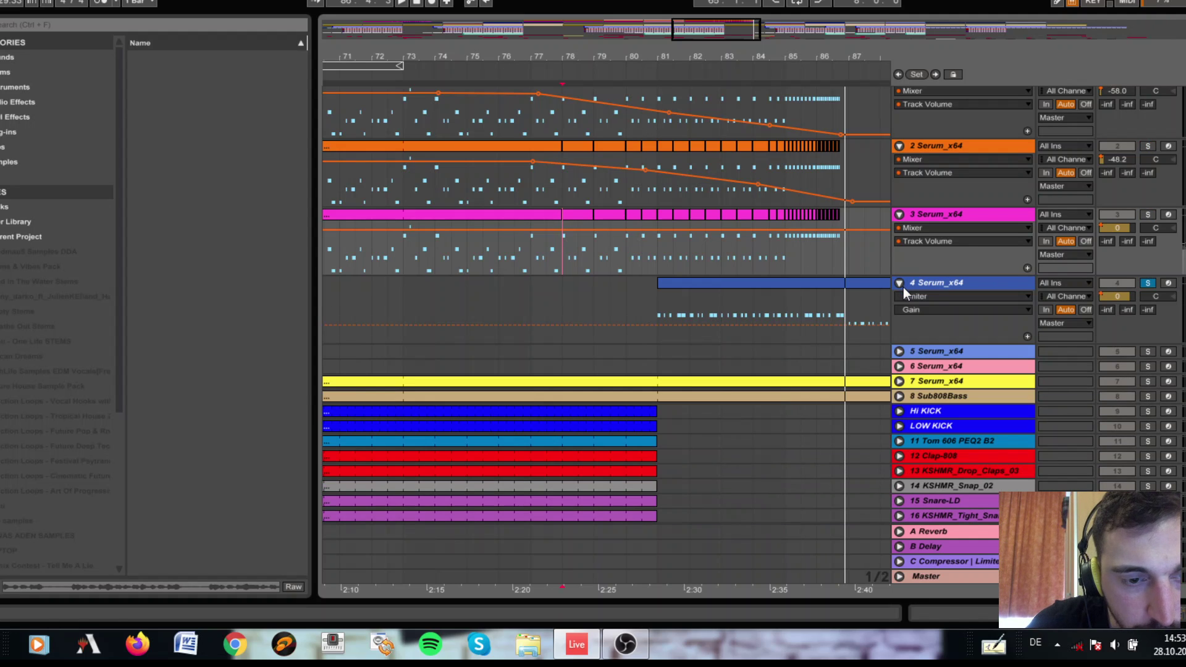
{"action": "left_click", "coordinate": [660, 312]}
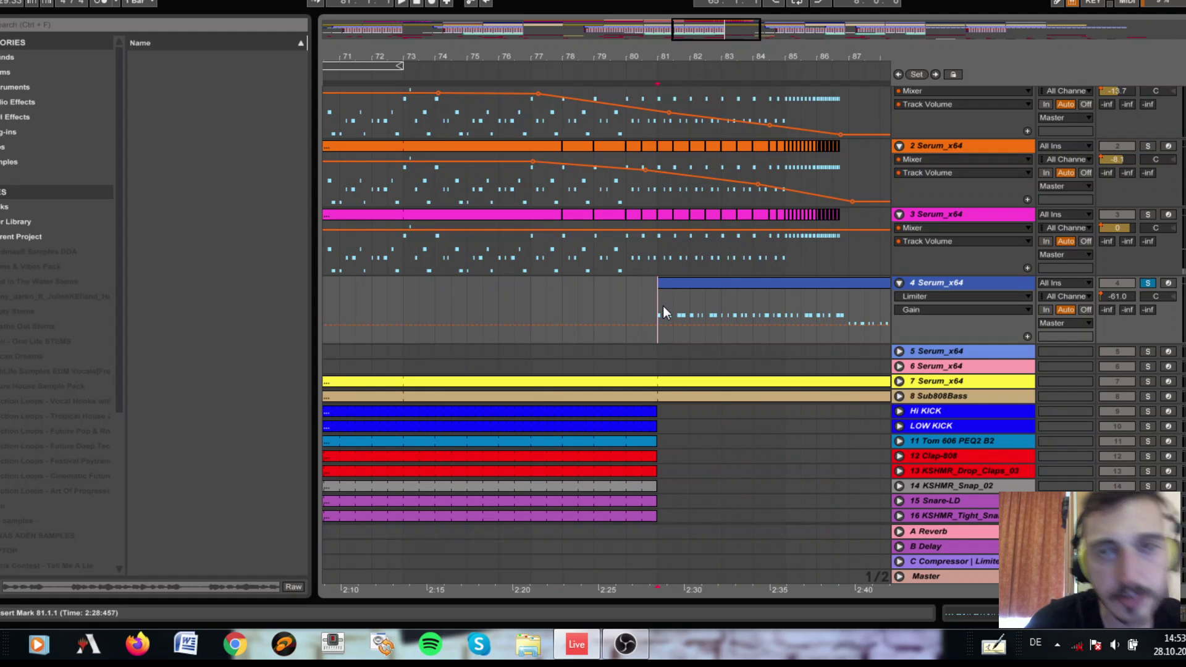
{"action": "key", "text": "space"}
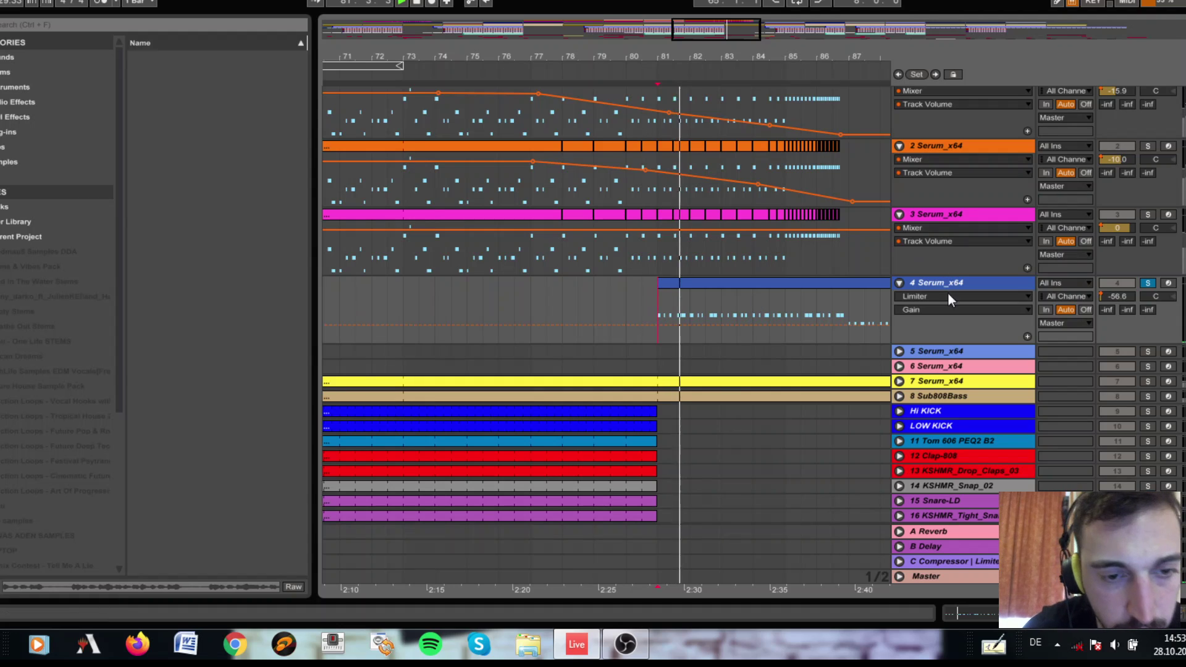
{"action": "left_click", "coordinate": [948, 295]}
{"action": "left_click", "coordinate": [942, 315]}
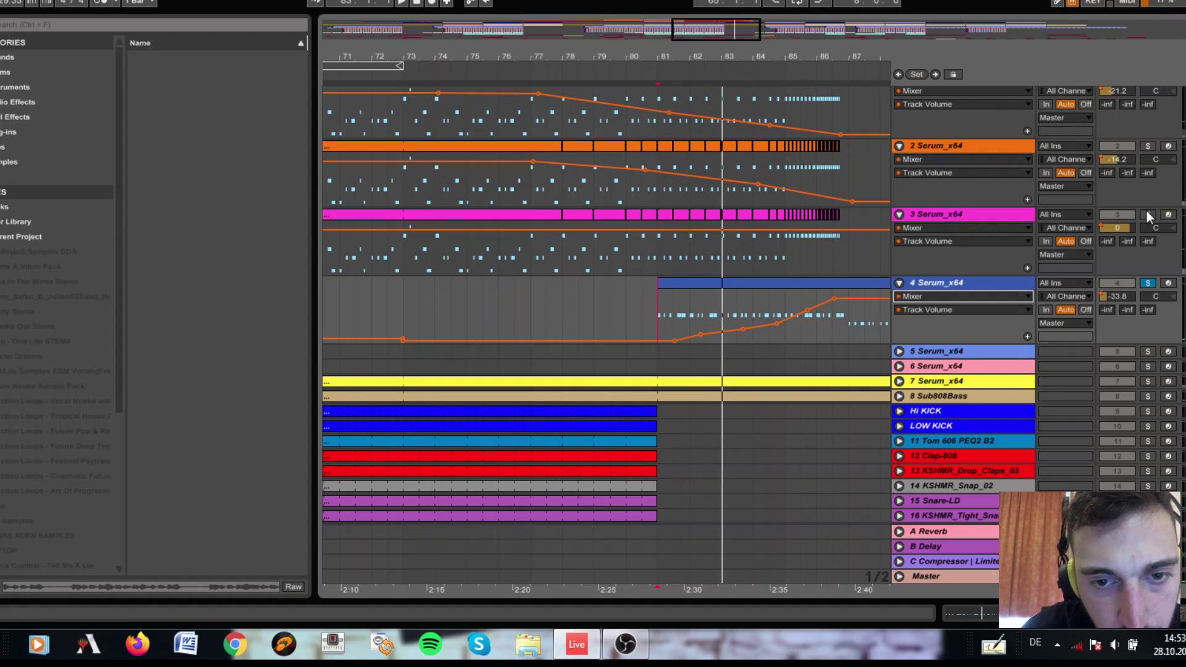
Solo 1, 2, 3 and 4 Serum_x64 together and play them through the volume crossfade between bars 81 and 87.
{"action": "left_click", "coordinate": [1148, 147]}
{"action": "scroll", "coordinate": [1147, 147], "scroll_direction": "up", "scroll_amount": 1}
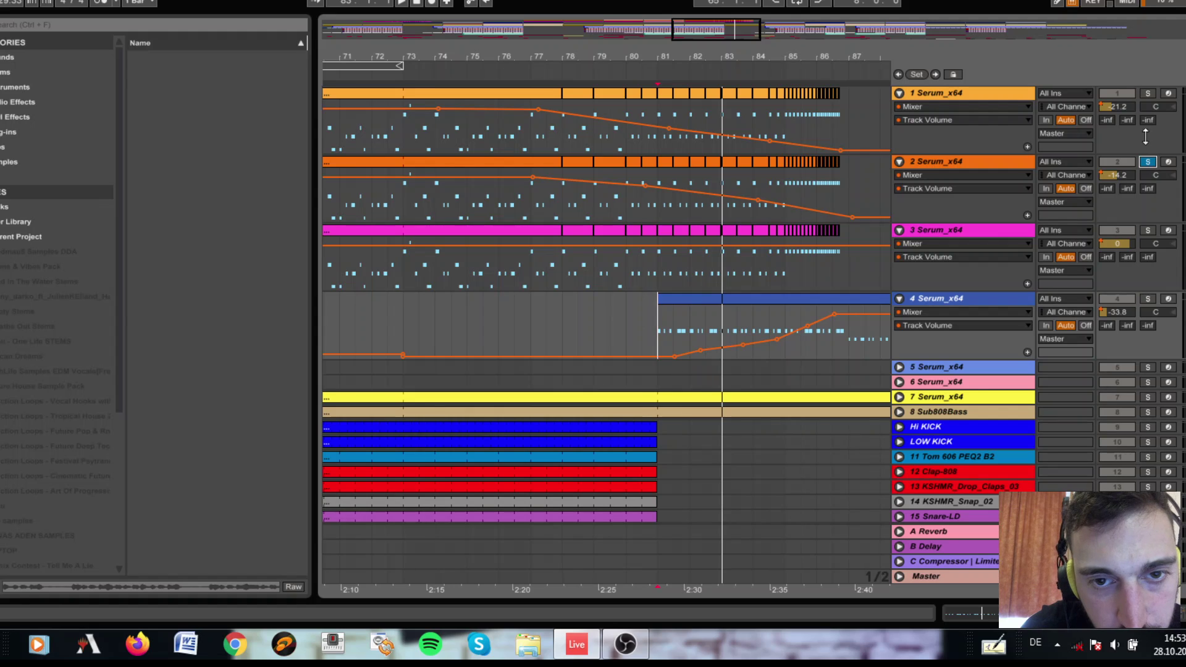
{"action": "left_click", "coordinate": [1147, 93], "text": "ctrl"}
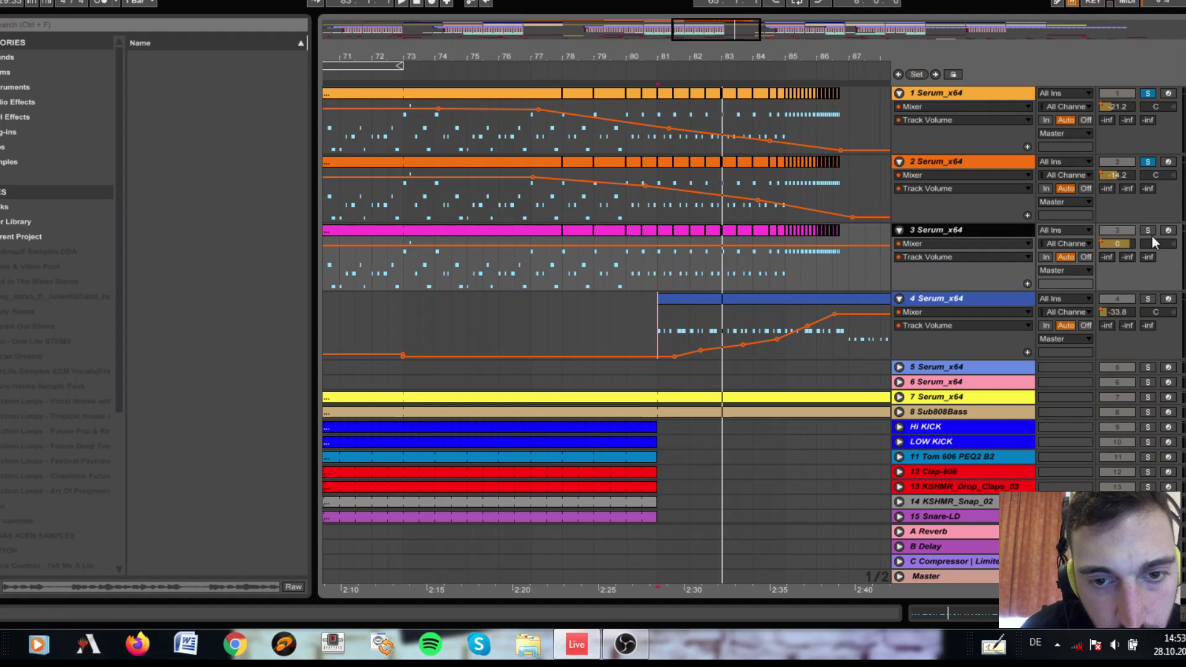
{"action": "left_click", "coordinate": [1151, 235], "text": "ctrl"}
{"action": "left_click", "coordinate": [1148, 299], "text": "ctrl"}
{"action": "key", "text": "space"}
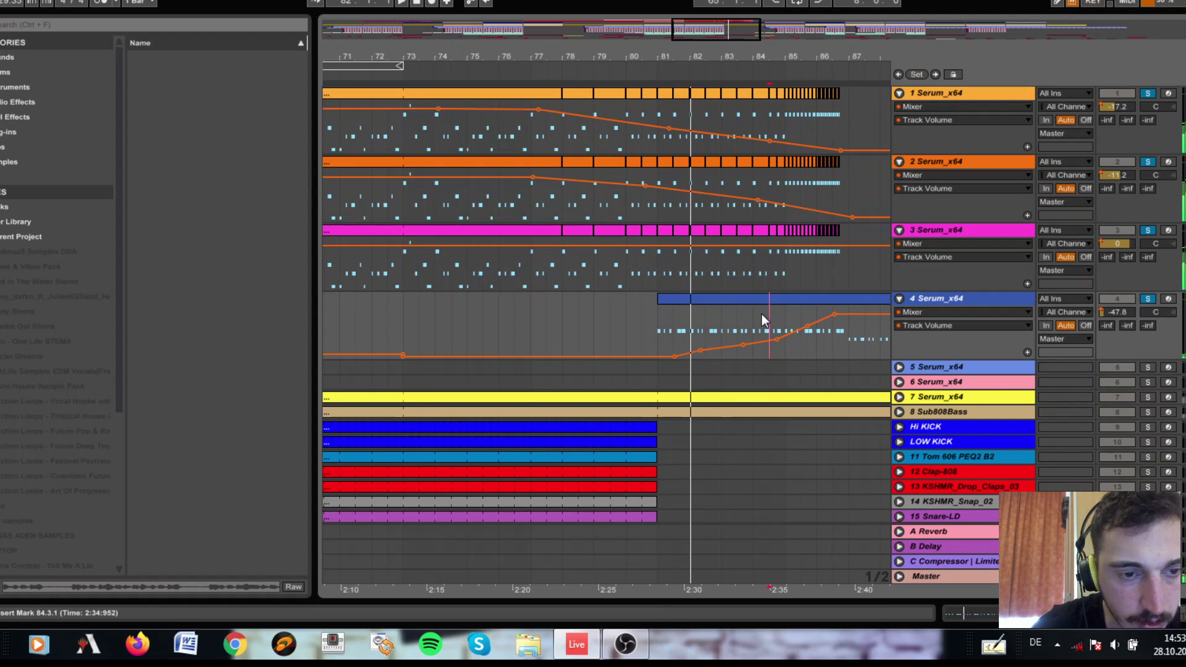
{"action": "left_click", "coordinate": [762, 314]}
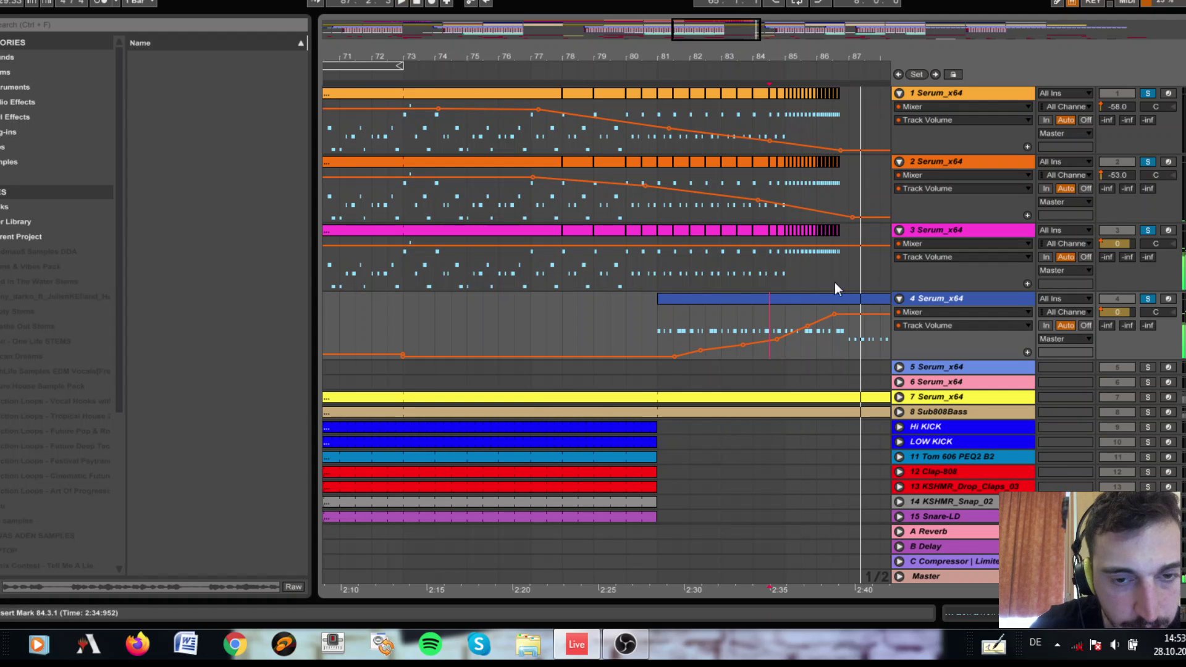
Unsolo the four Serum_x64 tracks and play the full mix from bar 88.
{"action": "left_click", "coordinate": [1147, 299]}
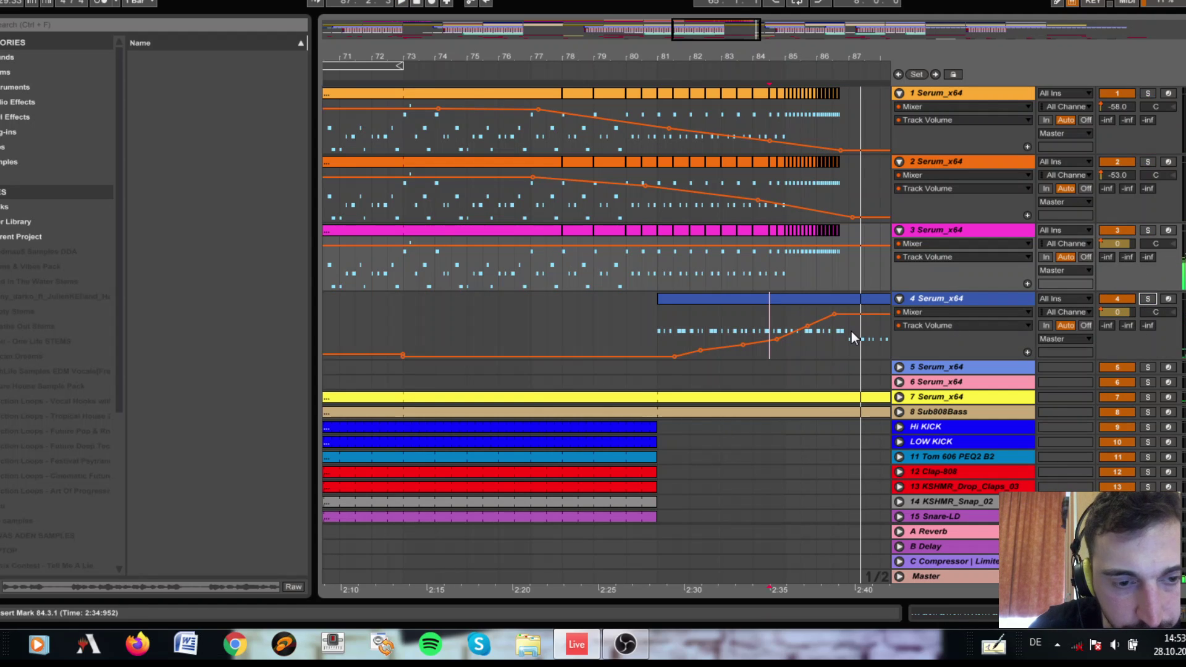
{"action": "scroll", "coordinate": [852, 331], "scroll_direction": "down", "scroll_amount": 5}
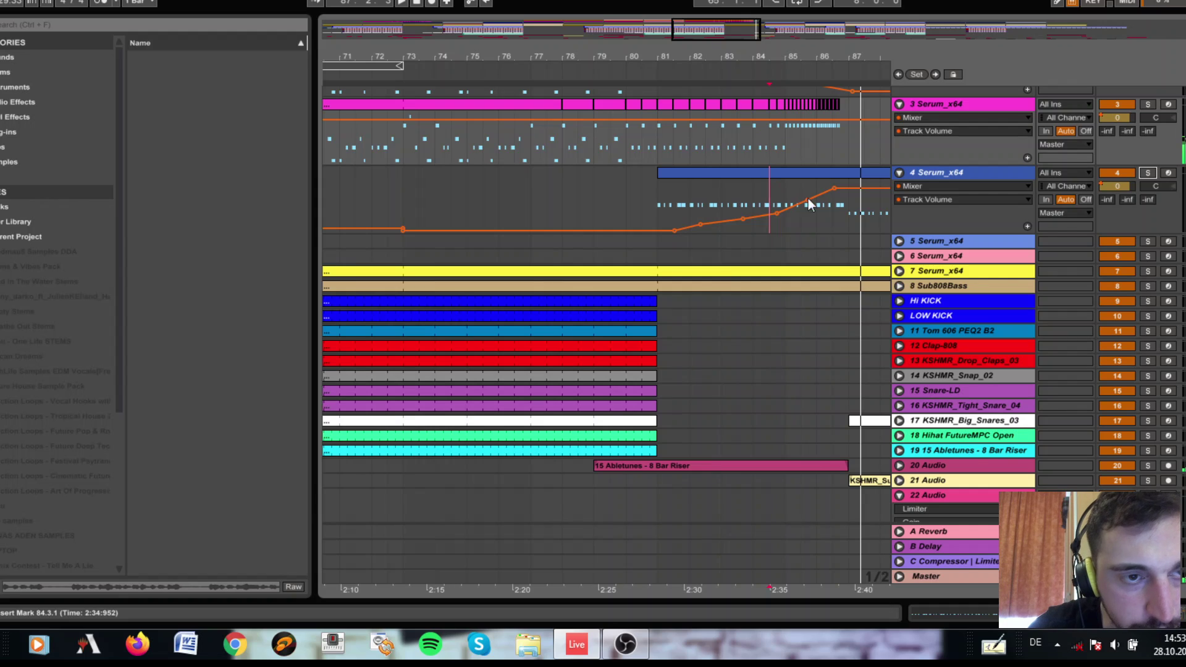
{"action": "left_click_drag", "start_coordinate": [693, 30], "coordinate": [717, 29]}
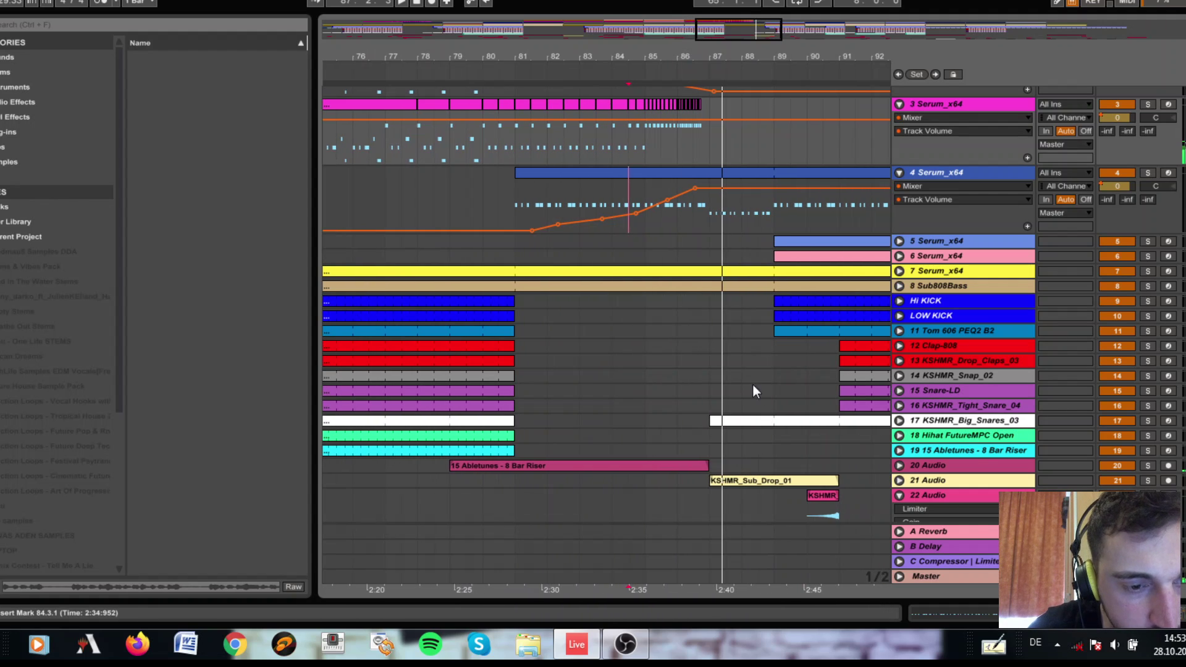
{"action": "left_click", "coordinate": [745, 391]}
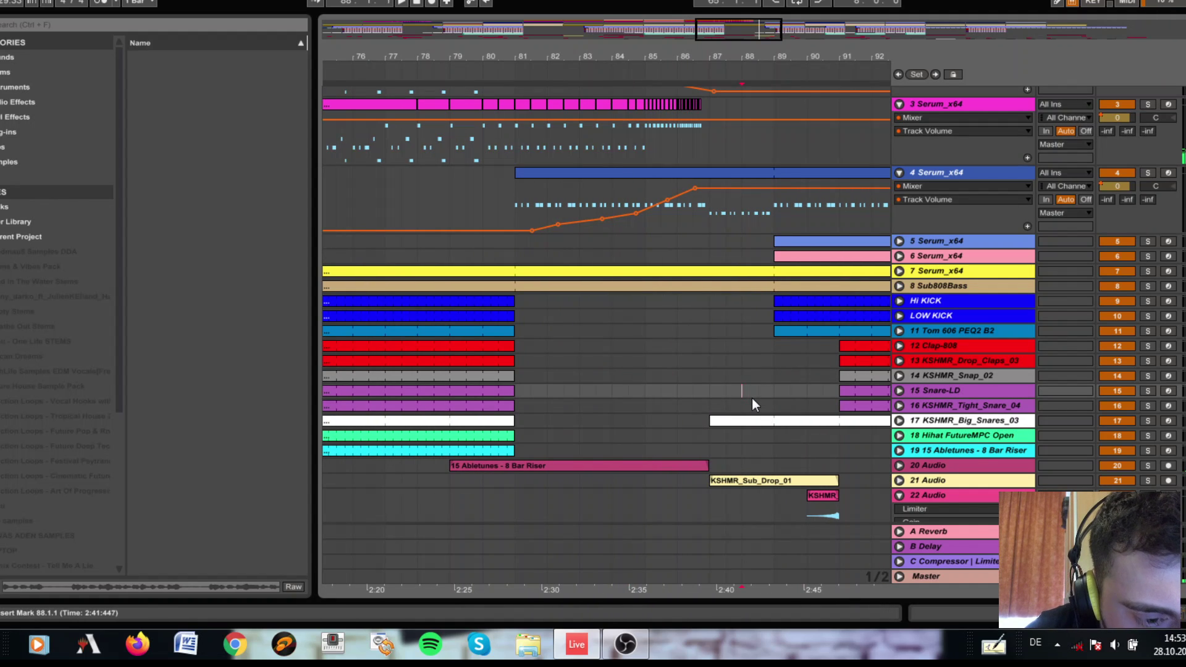
{"action": "left_click", "coordinate": [755, 402]}
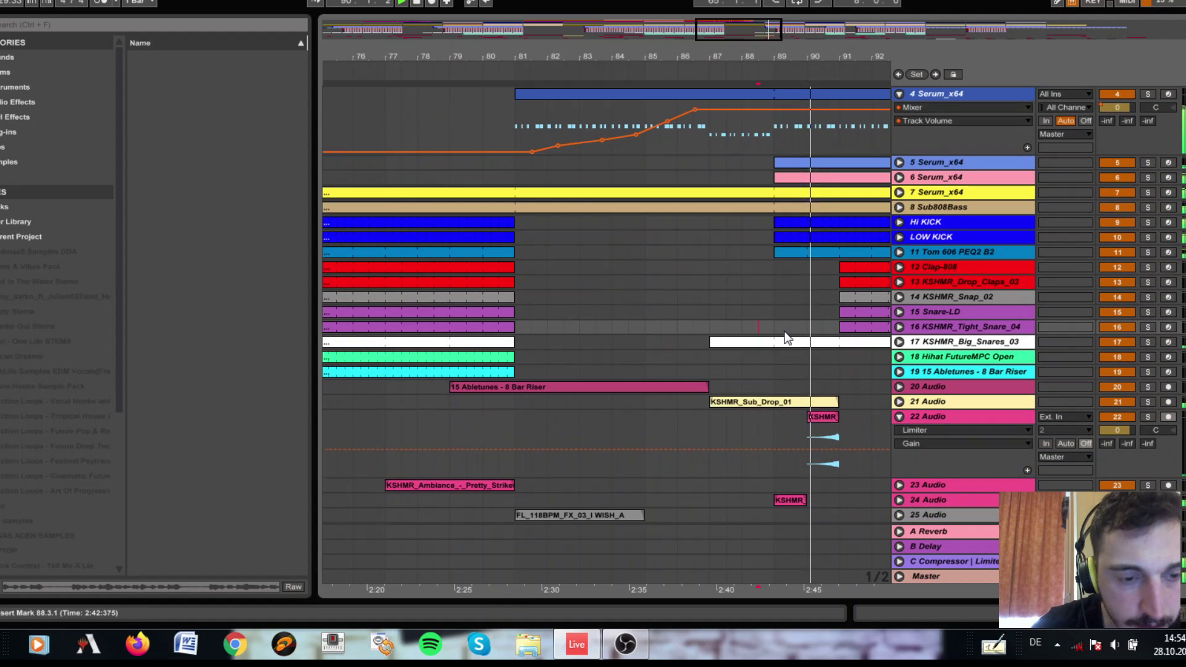
Select the KSHMR_Sub_Drop_01 clip on 21 Audio and play the full mix from its start at bar 87.
{"action": "scroll", "coordinate": [784, 339], "scroll_direction": "down", "scroll_amount": 2}
{"action": "left_click", "coordinate": [767, 406]}
{"action": "key", "text": "space"}
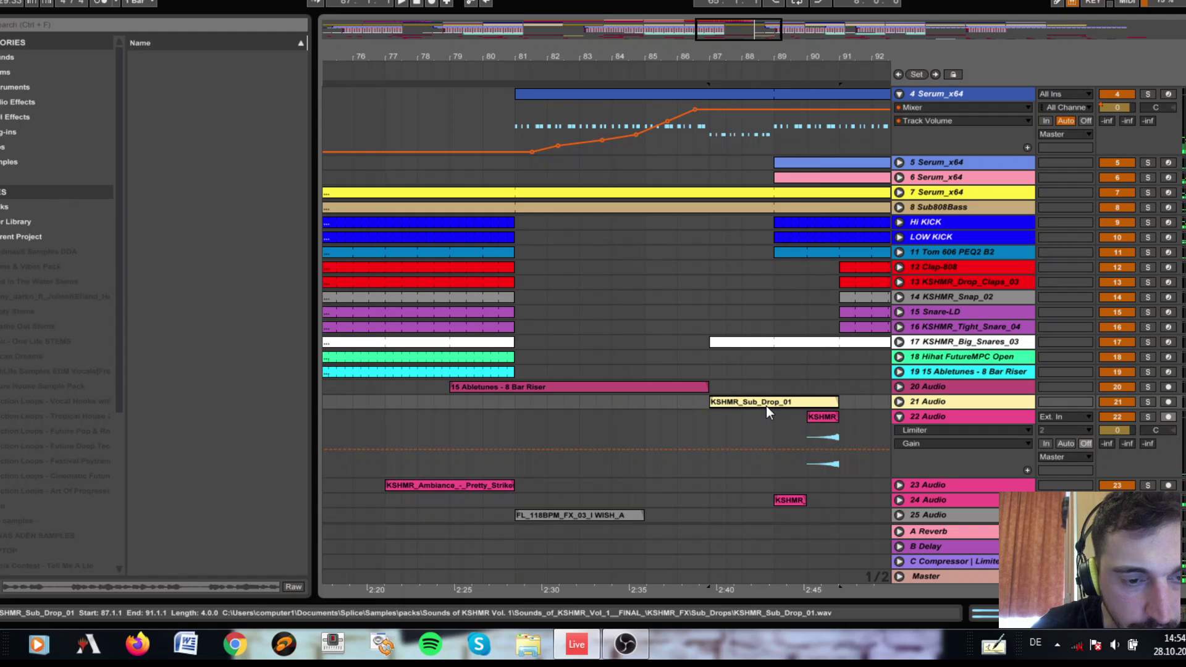
{"action": "left_click", "coordinate": [704, 422]}
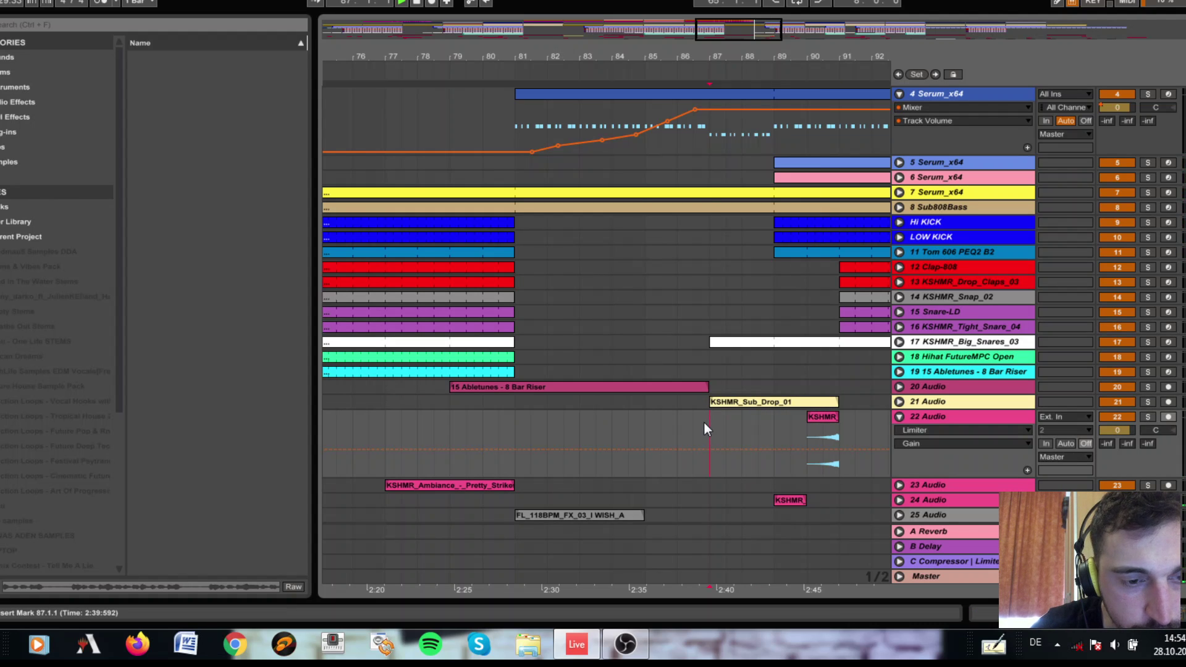
Play the full mix from bar 87 and select the 15 Abletunes - 8 Bar Riser clip on 20 Audio.
{"action": "key", "text": "space"}
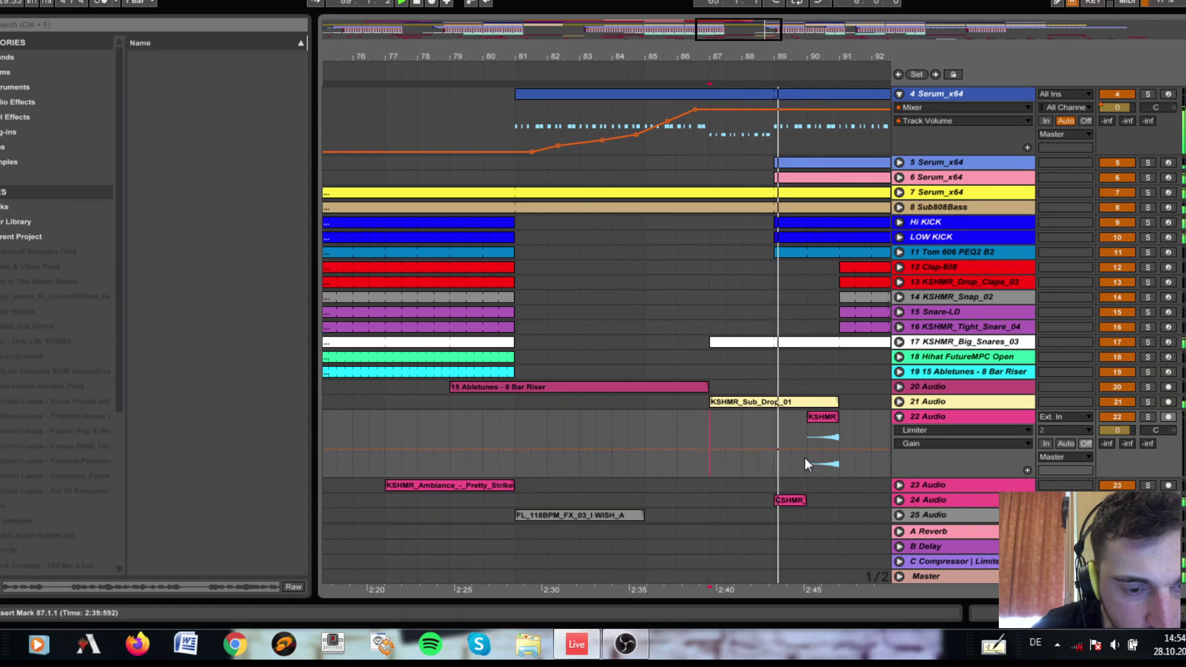
{"action": "key", "text": "space"}
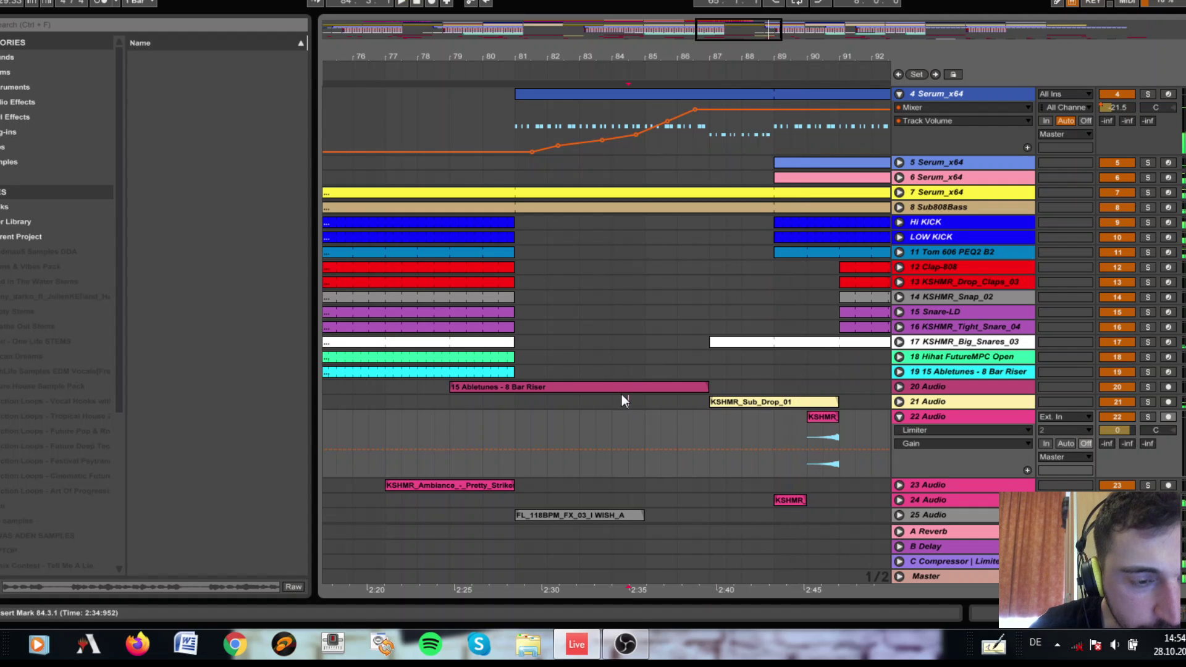
{"action": "left_click", "coordinate": [624, 399]}
{"action": "right_click", "coordinate": [622, 385]}
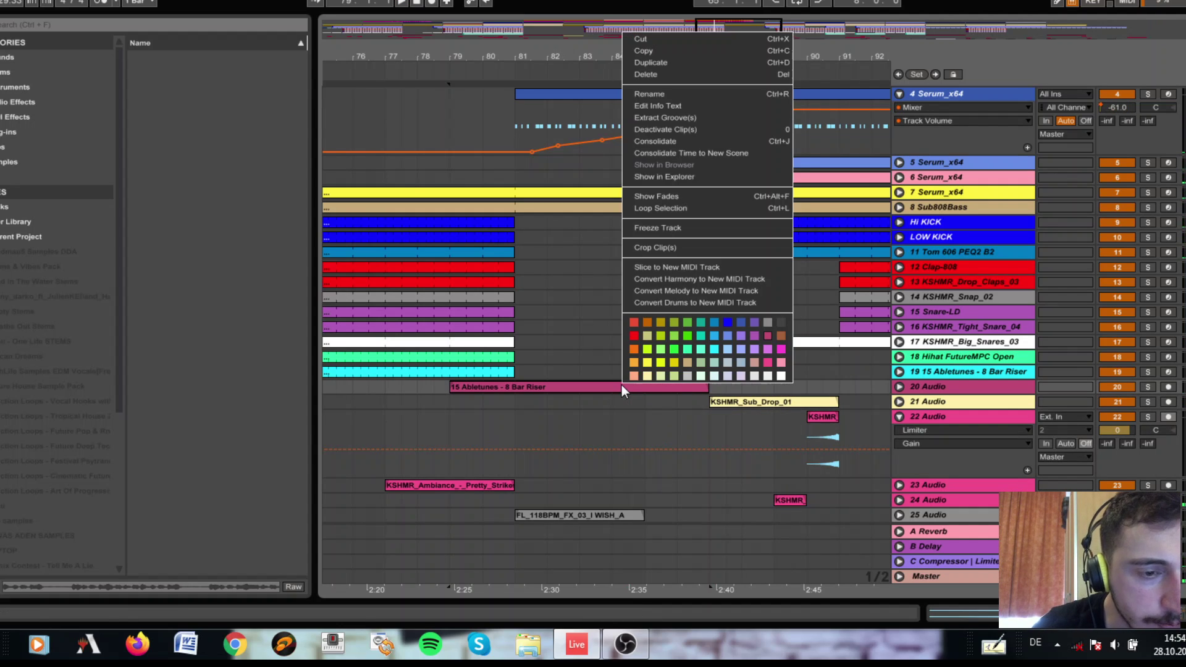
{"action": "left_click", "coordinate": [593, 381]}
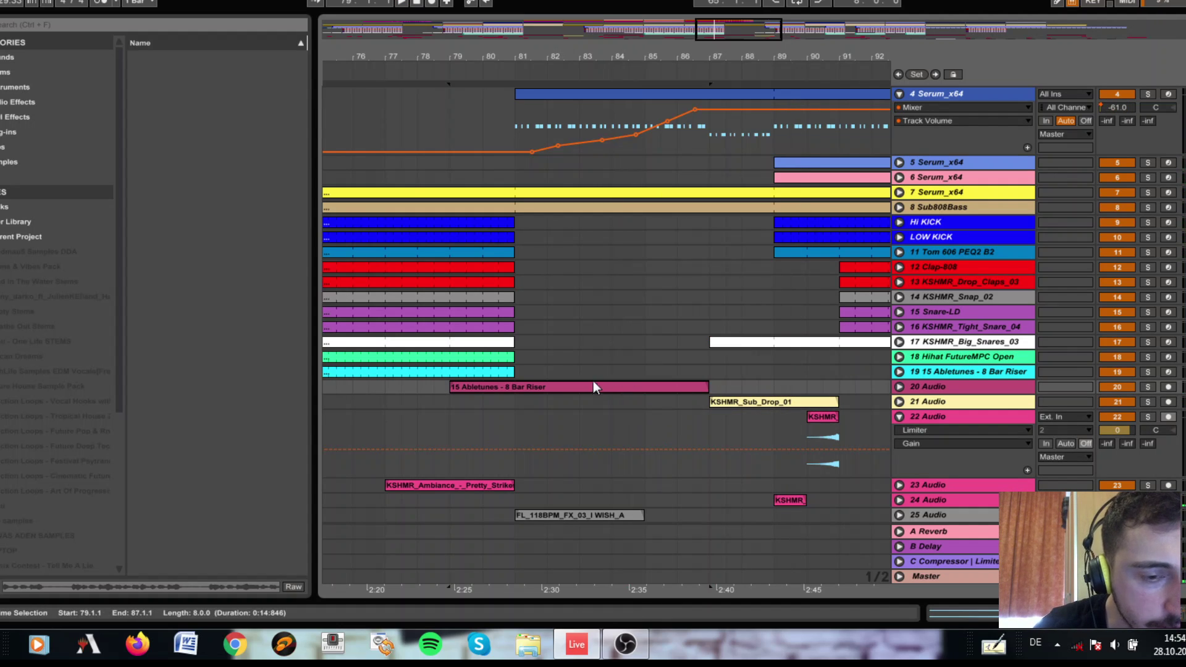
Unfold and solo 20 Audio, play its riser from bar 81.3, and display the track's device chain.
{"action": "left_click", "coordinate": [899, 387]}
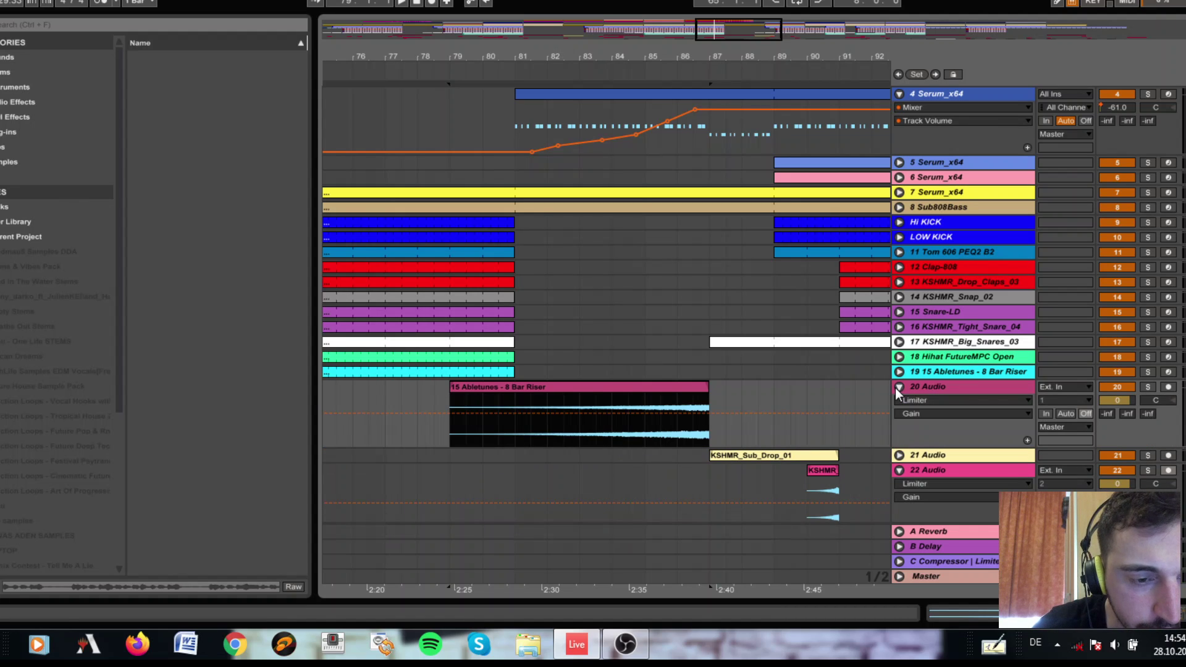
{"action": "left_click", "coordinate": [1147, 387]}
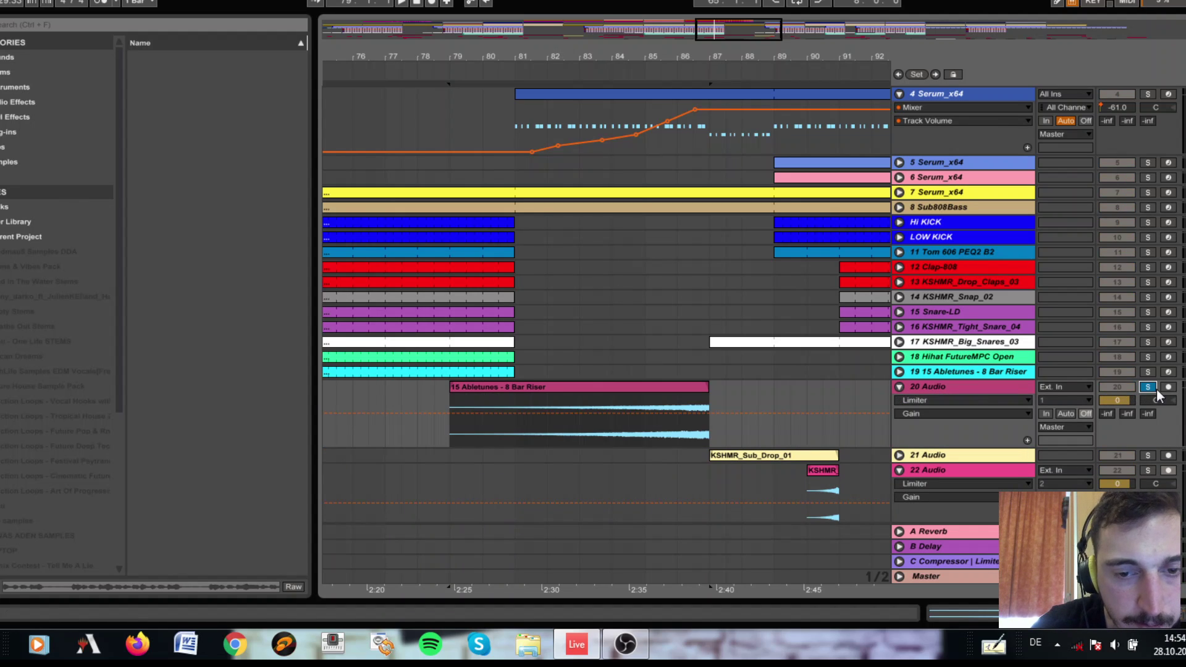
{"action": "left_click", "coordinate": [526, 449]}
{"action": "key", "text": "space"}
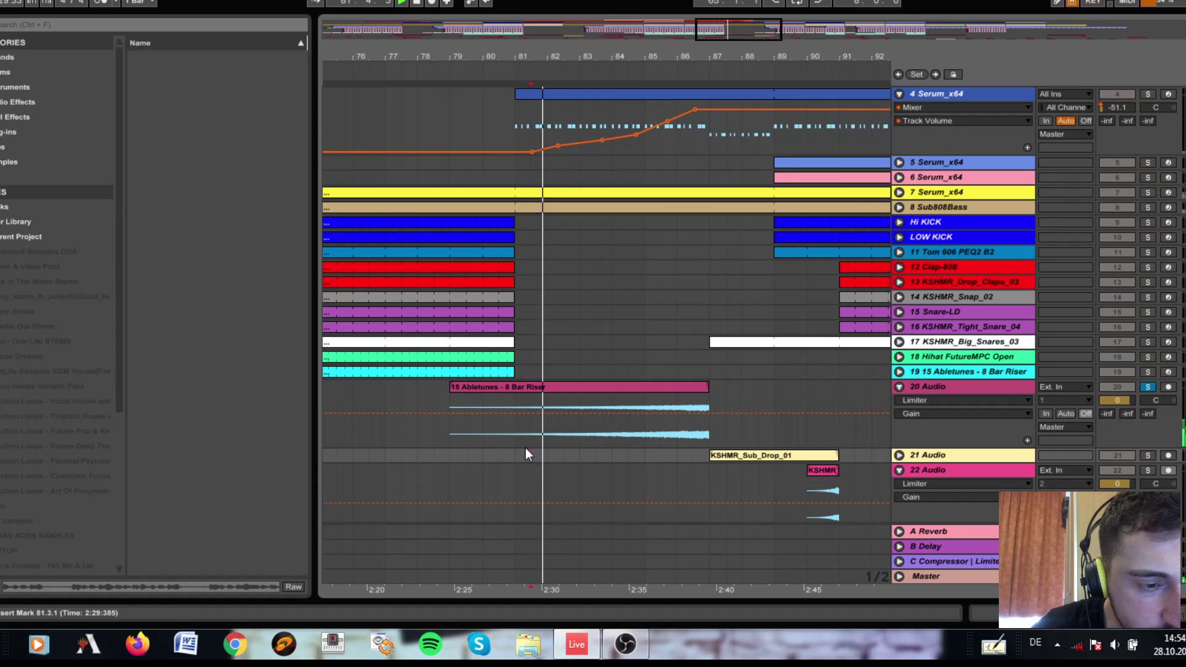
{"action": "double_click", "coordinate": [562, 394]}
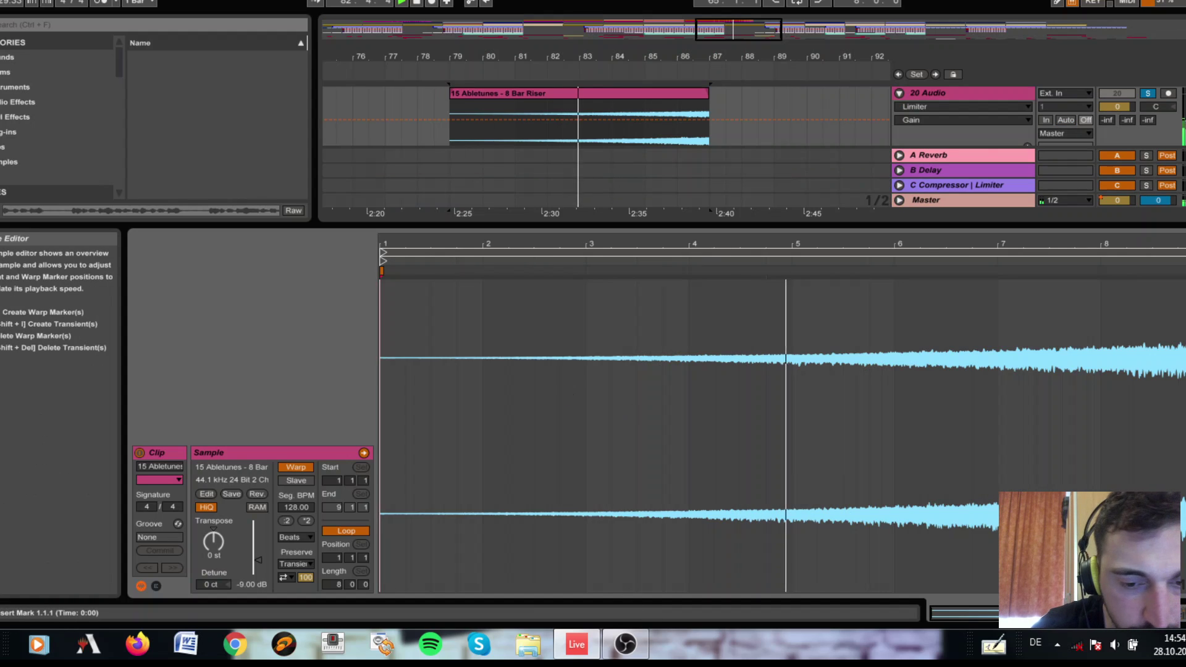
{"action": "left_click", "coordinate": [1122, 613]}
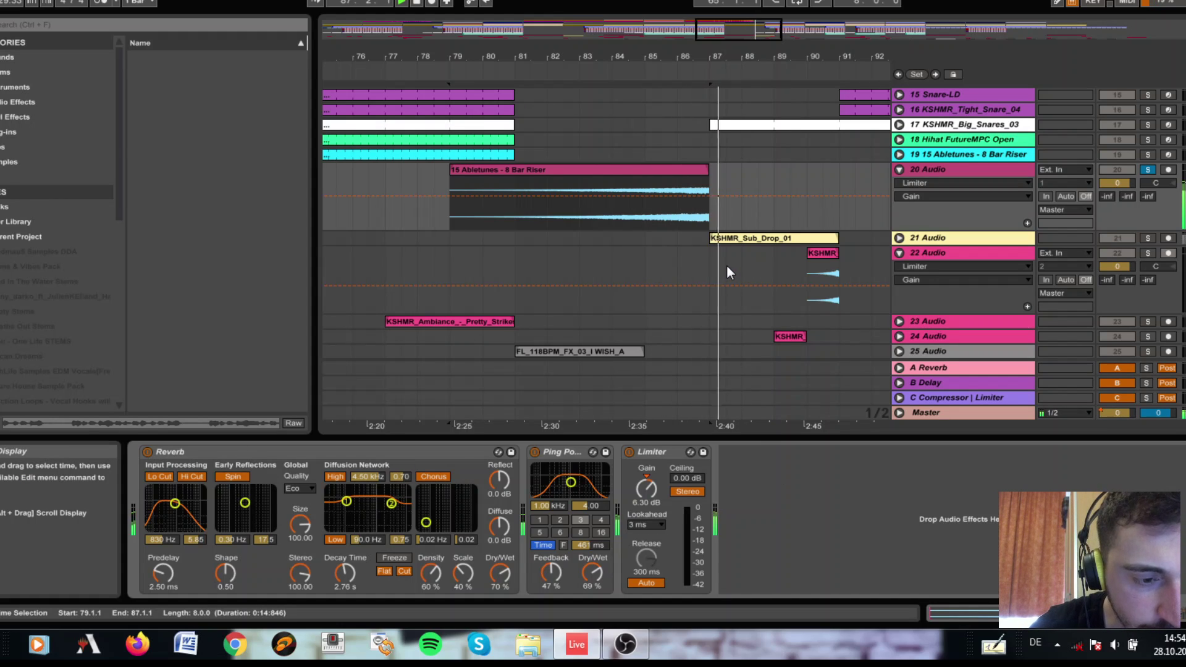
Deactivate the Ping Pong Delay and Reverb on 20 Audio and play the dry riser from bars 81 and 79.3.
{"action": "left_click", "coordinate": [535, 452]}
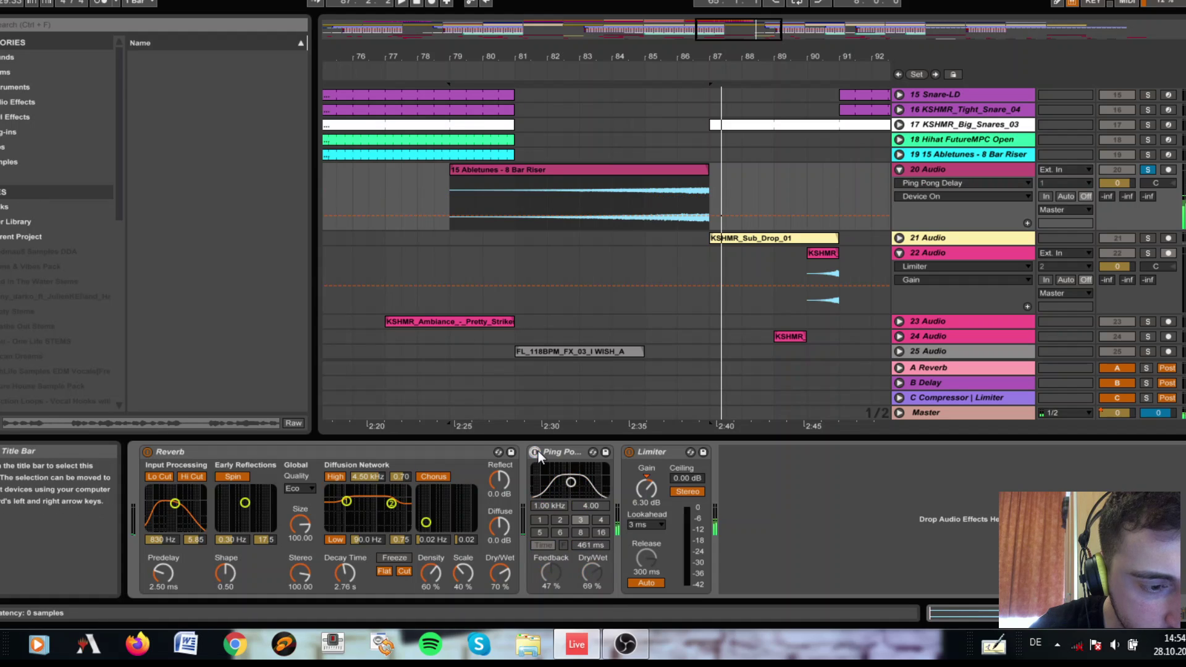
{"action": "left_click", "coordinate": [147, 452]}
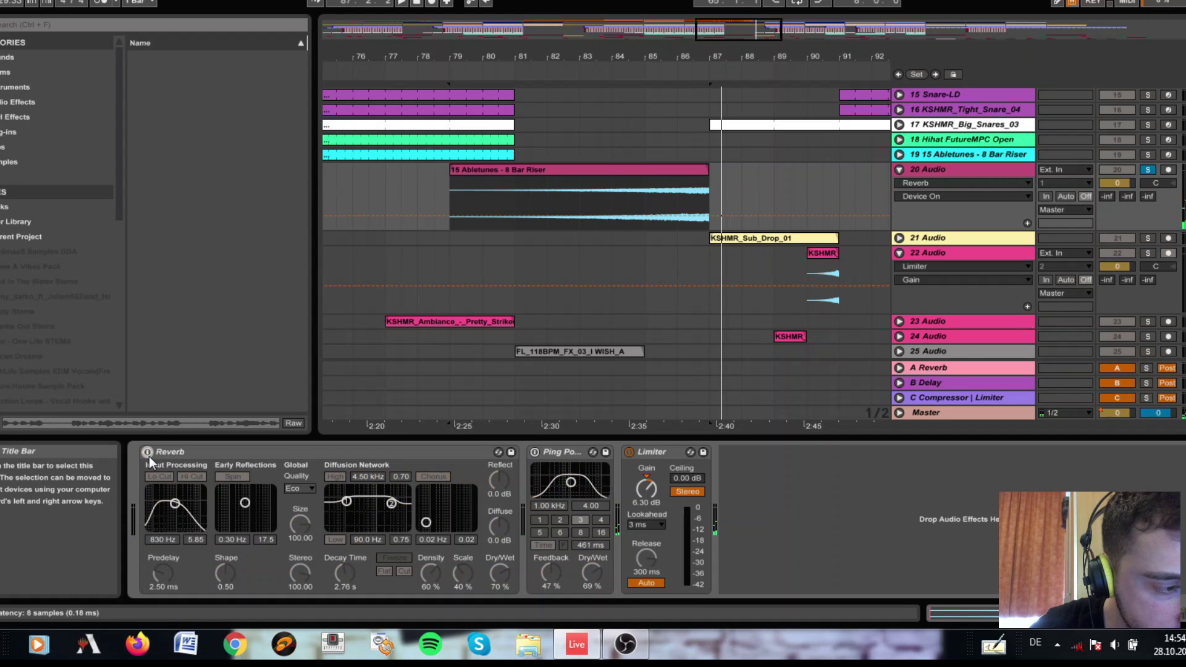
{"action": "left_click", "coordinate": [497, 220]}
{"action": "left_click", "coordinate": [510, 194]}
{"action": "key", "text": "space"}
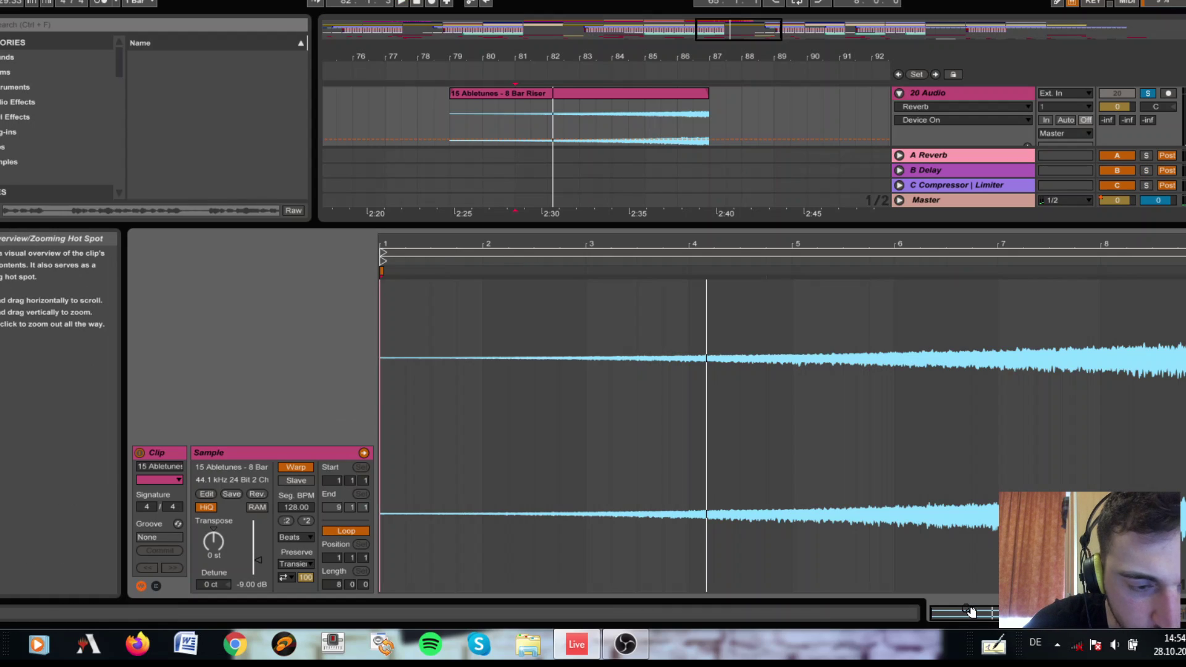
{"action": "key", "text": "shift+Tab"}
{"action": "key", "text": "shift+Tab"}
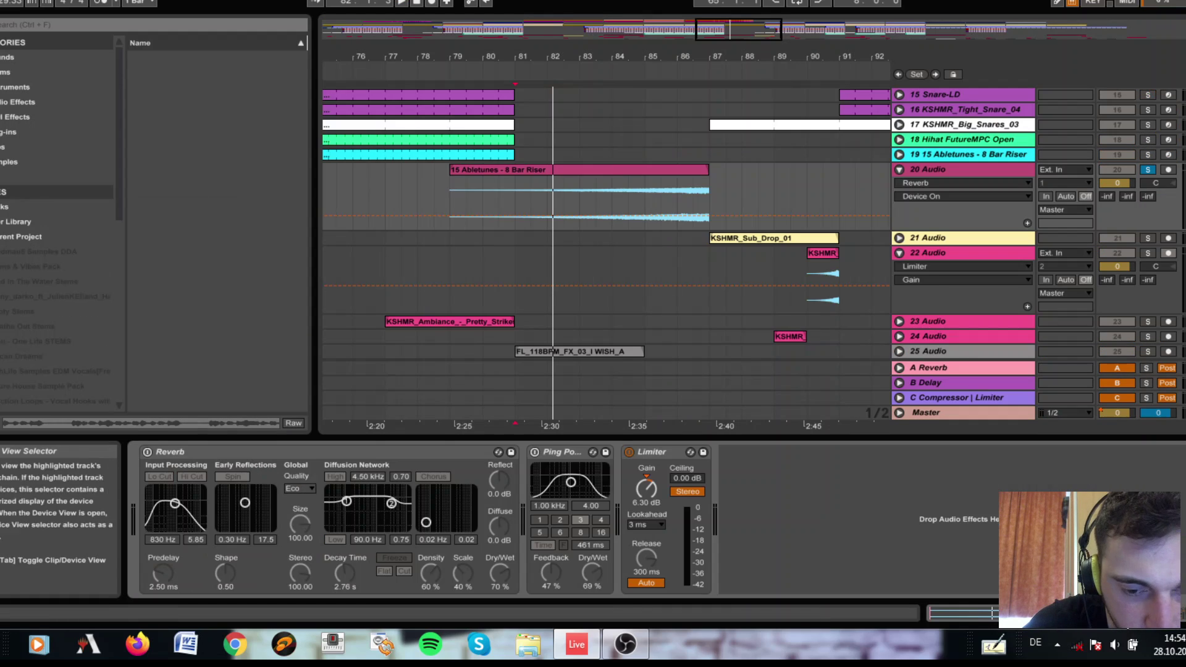
{"action": "left_click", "coordinate": [458, 191]}
{"action": "key", "text": "space"}
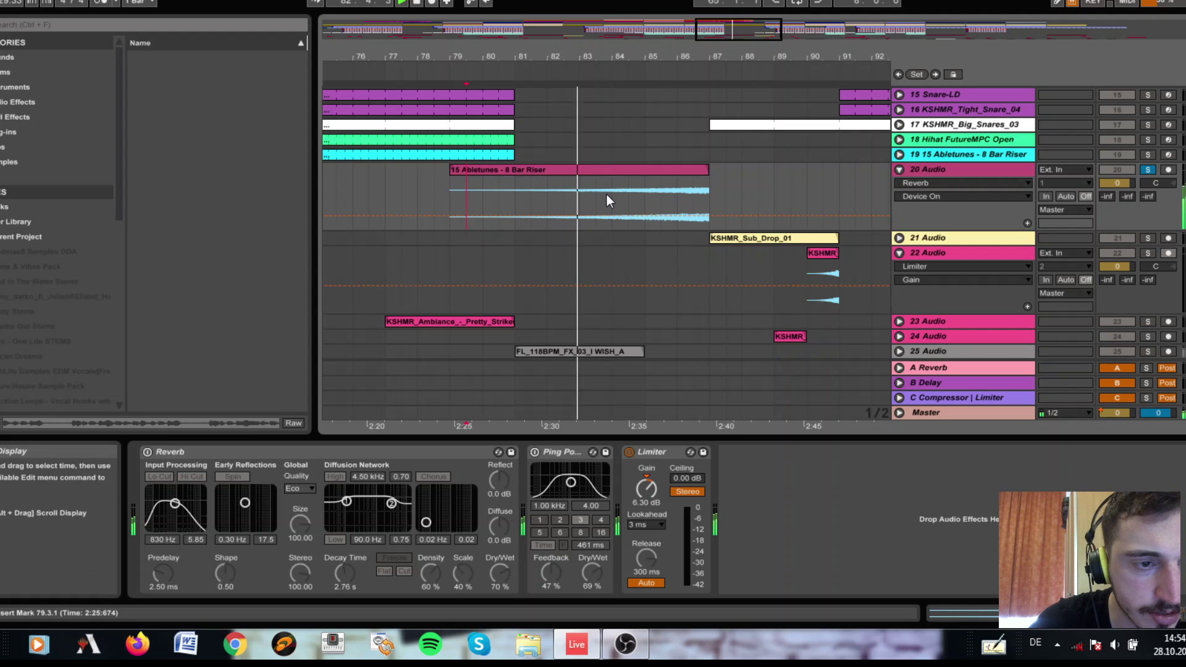
Reactivate the Ping Pong Delay and Reverb on 20 Audio and play the riser with effects from bars 79.3 and 85.3.
{"action": "left_click", "coordinate": [534, 452]}
{"action": "key", "text": "space"}
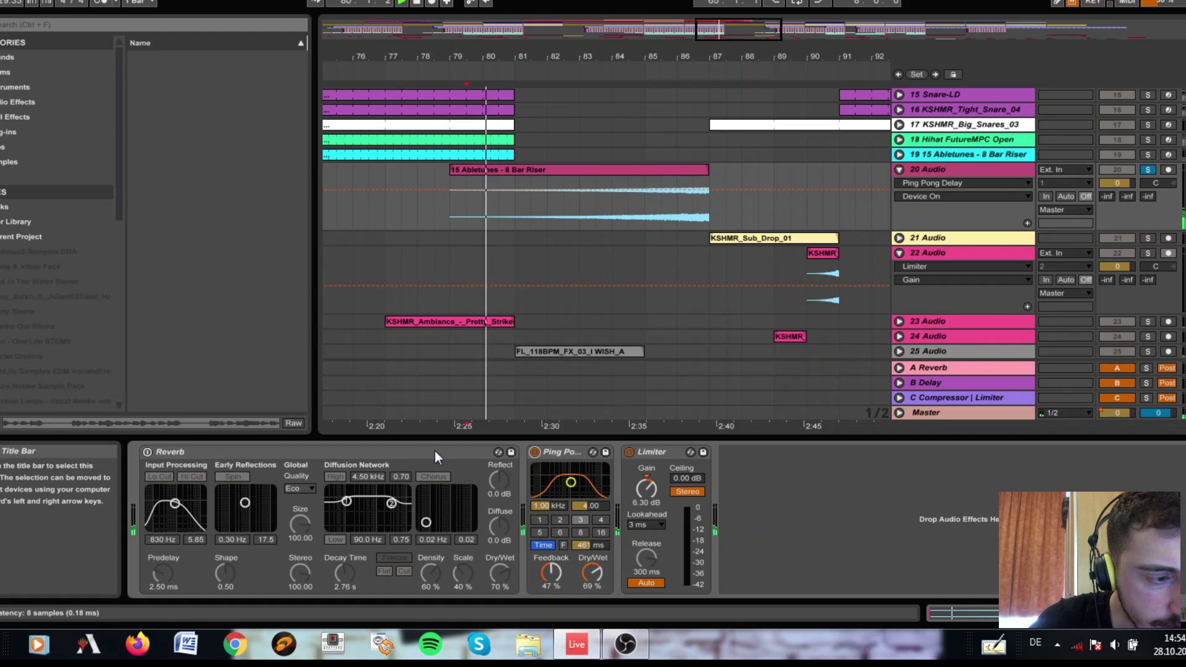
{"action": "left_click", "coordinate": [148, 452]}
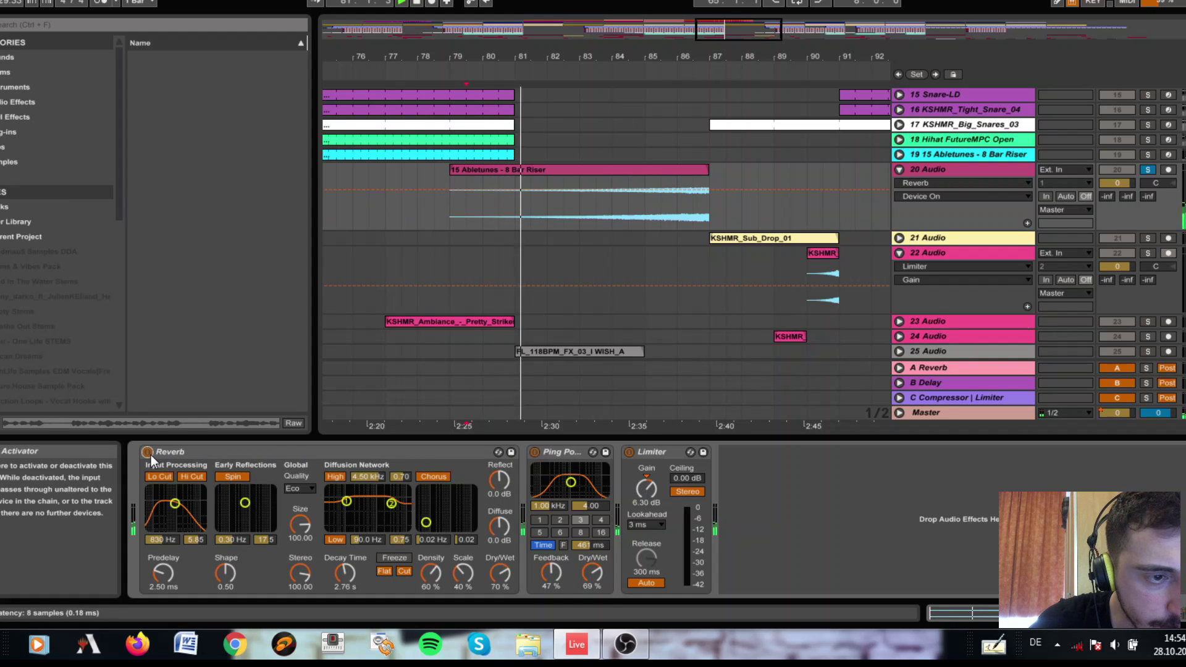
{"action": "left_click", "coordinate": [658, 218]}
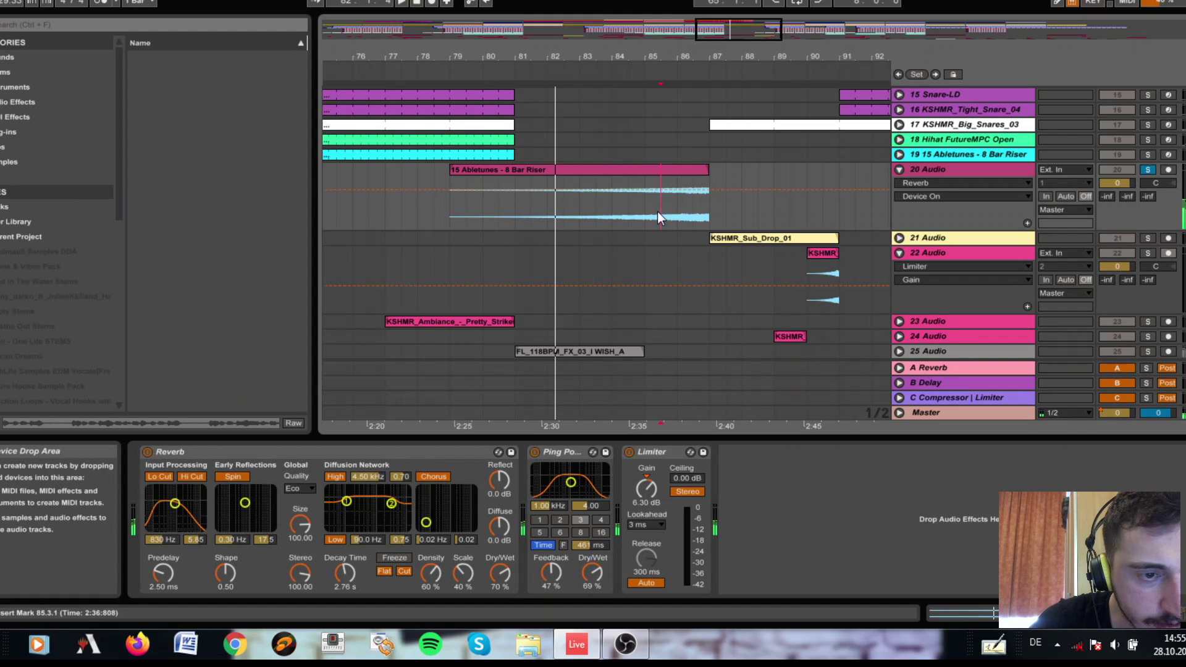
{"action": "key", "text": "space"}
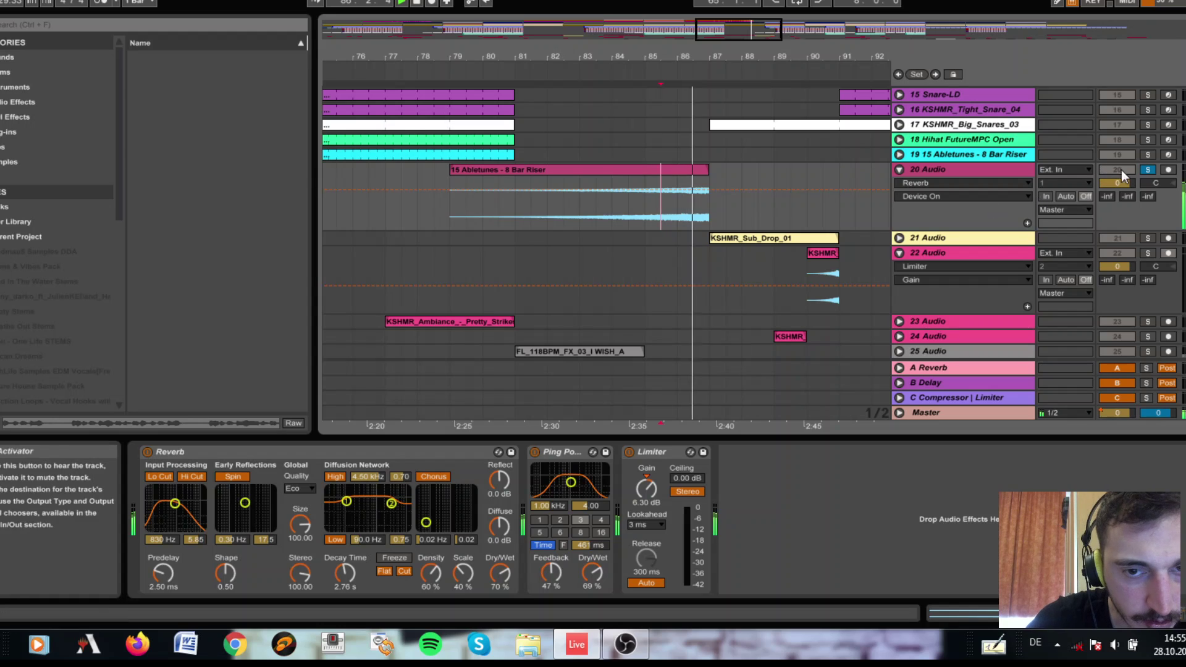
Unsolo 20 Audio and display the full length of the arrangement with the Serum_x64 volume automation during playback.
{"action": "left_click", "coordinate": [1147, 170]}
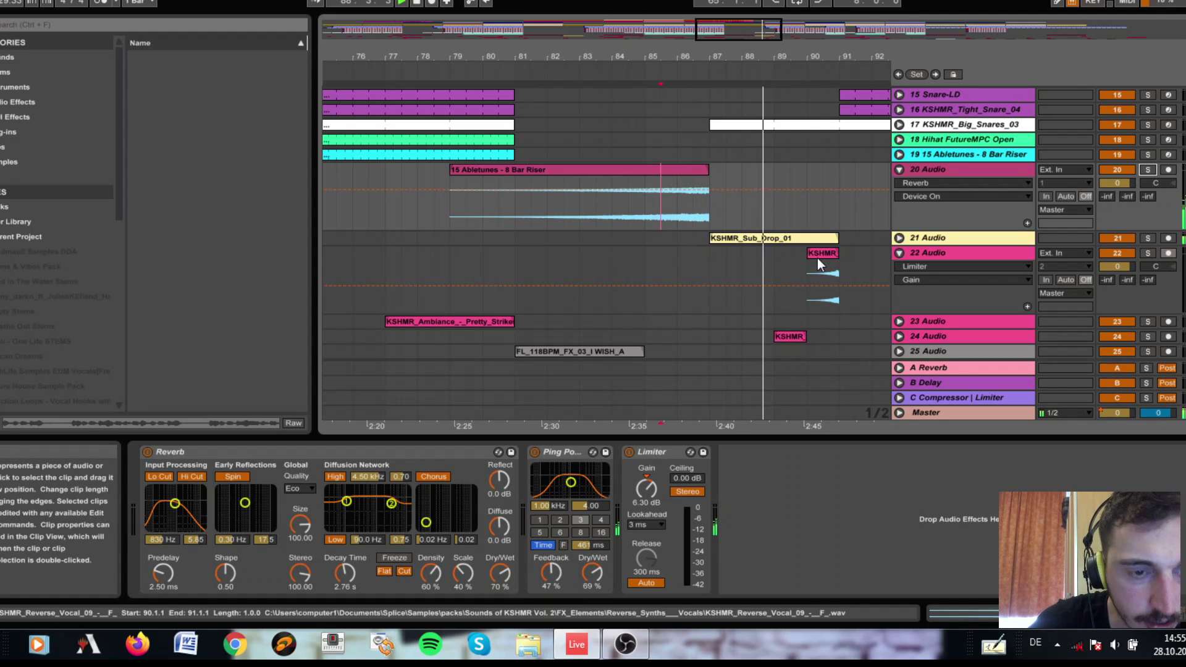
{"action": "scroll", "coordinate": [818, 258], "scroll_direction": "up", "scroll_amount": 5}
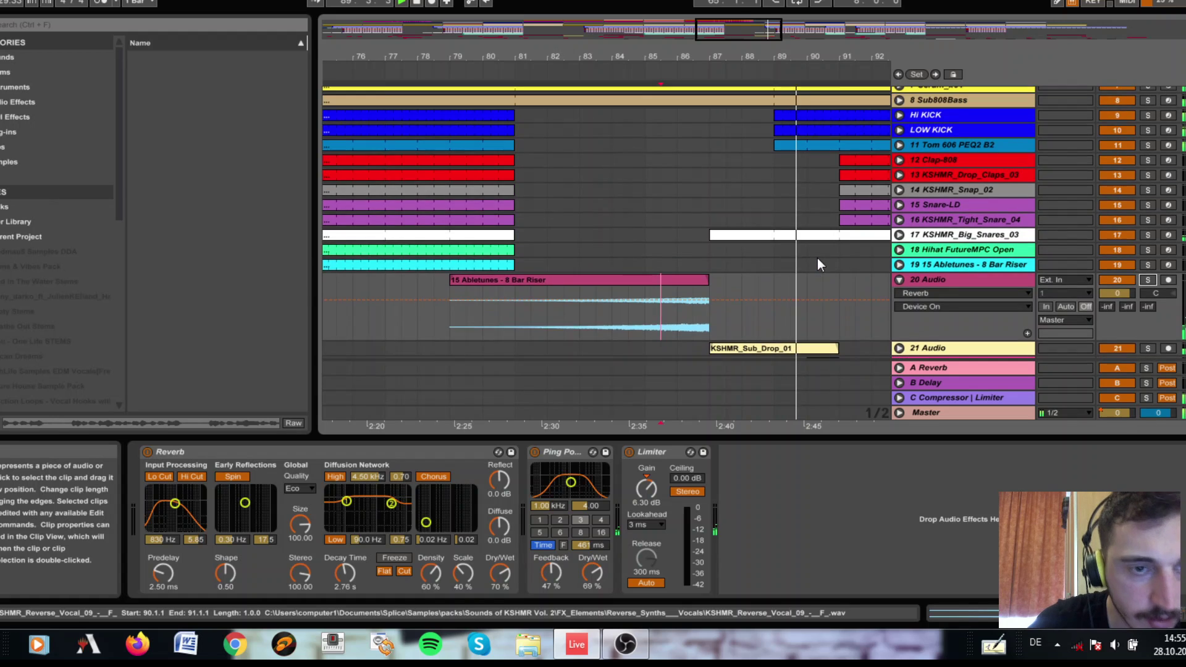
{"action": "scroll", "coordinate": [817, 258], "scroll_direction": "up", "scroll_amount": 3}
{"action": "double_click", "coordinate": [739, 29]}
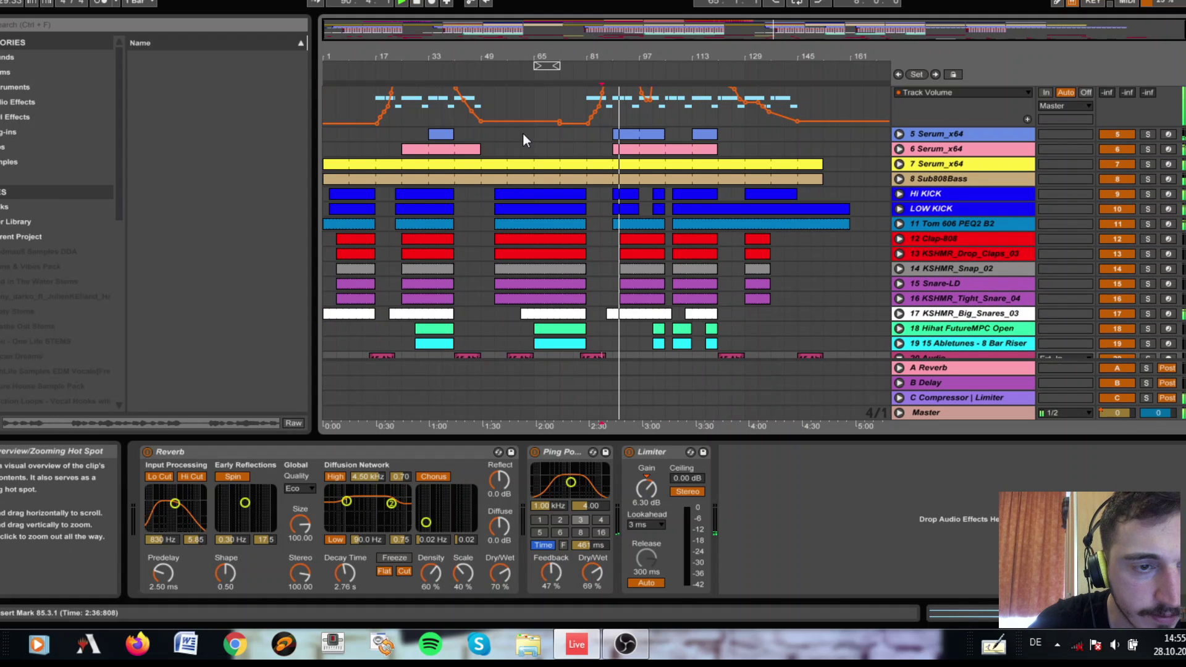
{"action": "scroll", "coordinate": [765, 216], "scroll_direction": "up", "scroll_amount": 4}
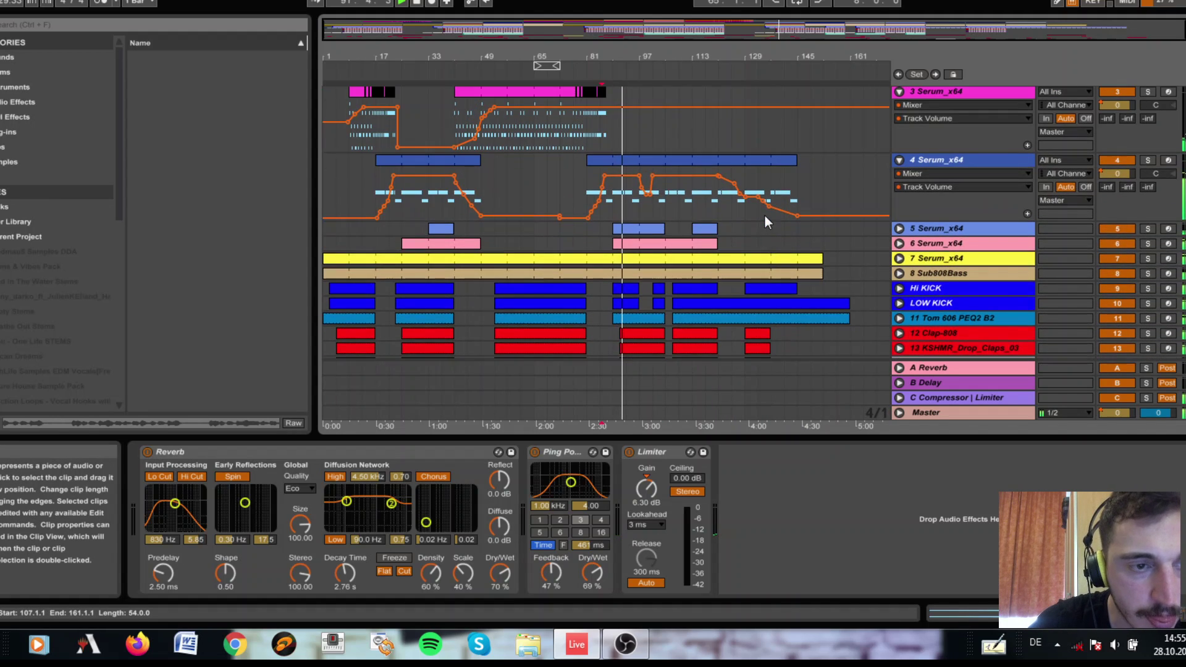
{"action": "scroll", "coordinate": [765, 216], "scroll_direction": "up", "scroll_amount": 4}
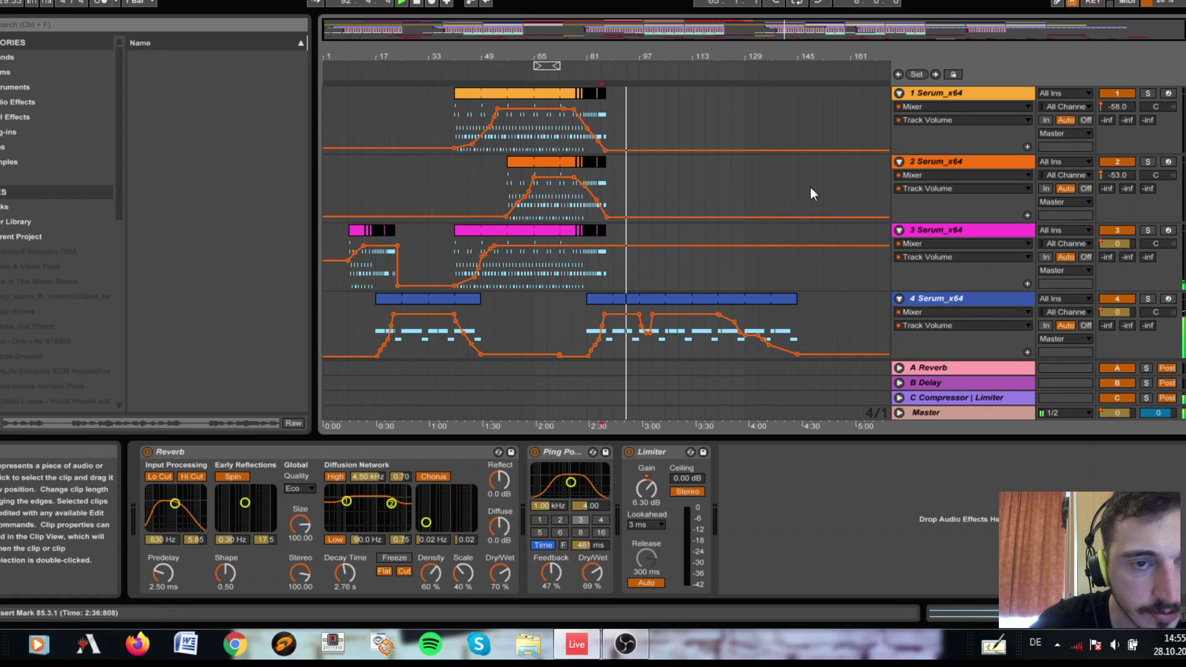
Fold the 1, 2, 3 and 4 Serum_x64 tracks.
{"action": "left_click", "coordinate": [900, 93]}
{"action": "left_click", "coordinate": [900, 107]}
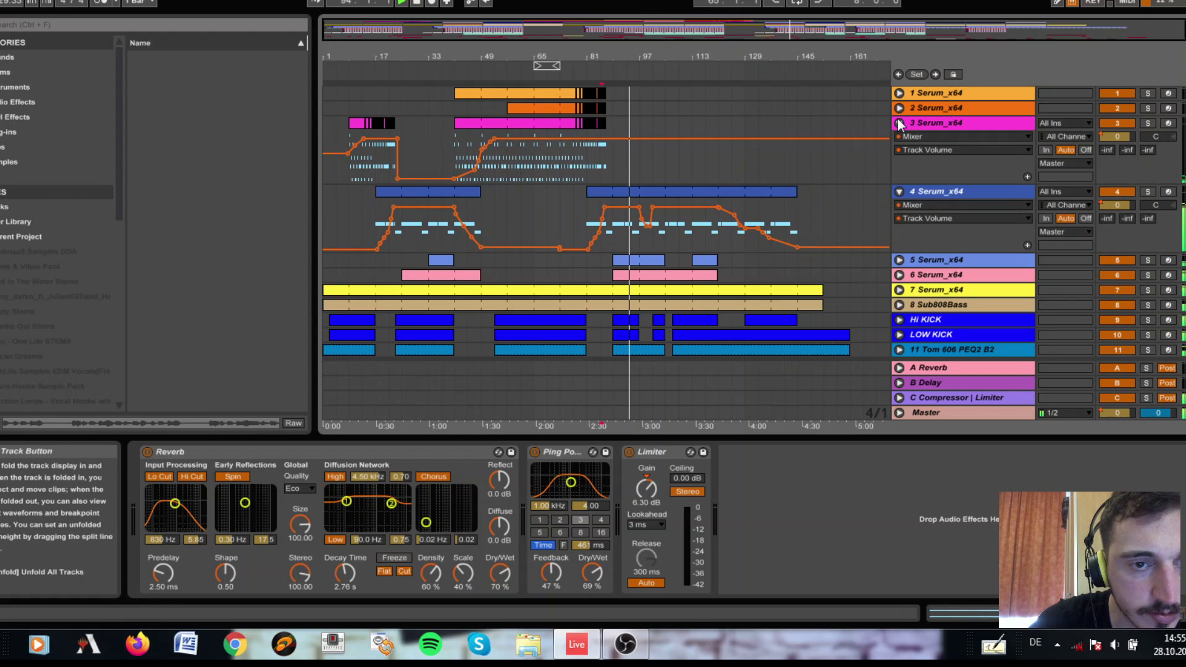
{"action": "left_click", "coordinate": [900, 123]}
{"action": "left_click", "coordinate": [900, 138]}
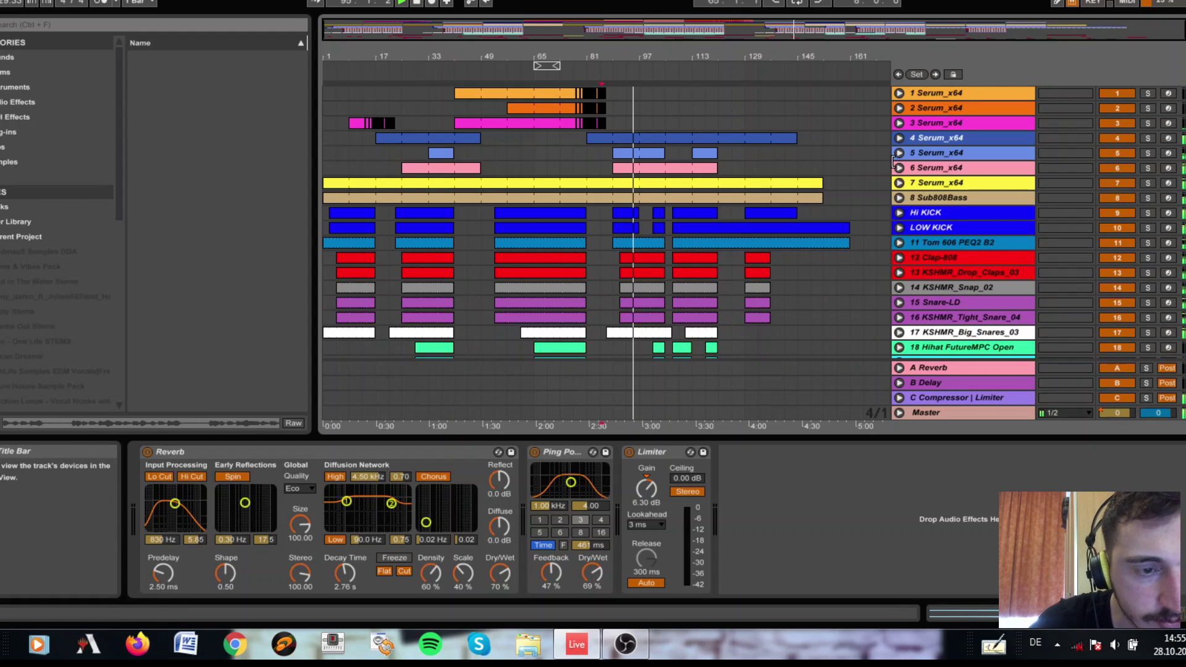
Look over the whole arrangement from the Serum_x64 tracks down to 25 Audio while the full mix plays.
{"action": "scroll", "coordinate": [841, 238], "scroll_direction": "down", "scroll_amount": 3}
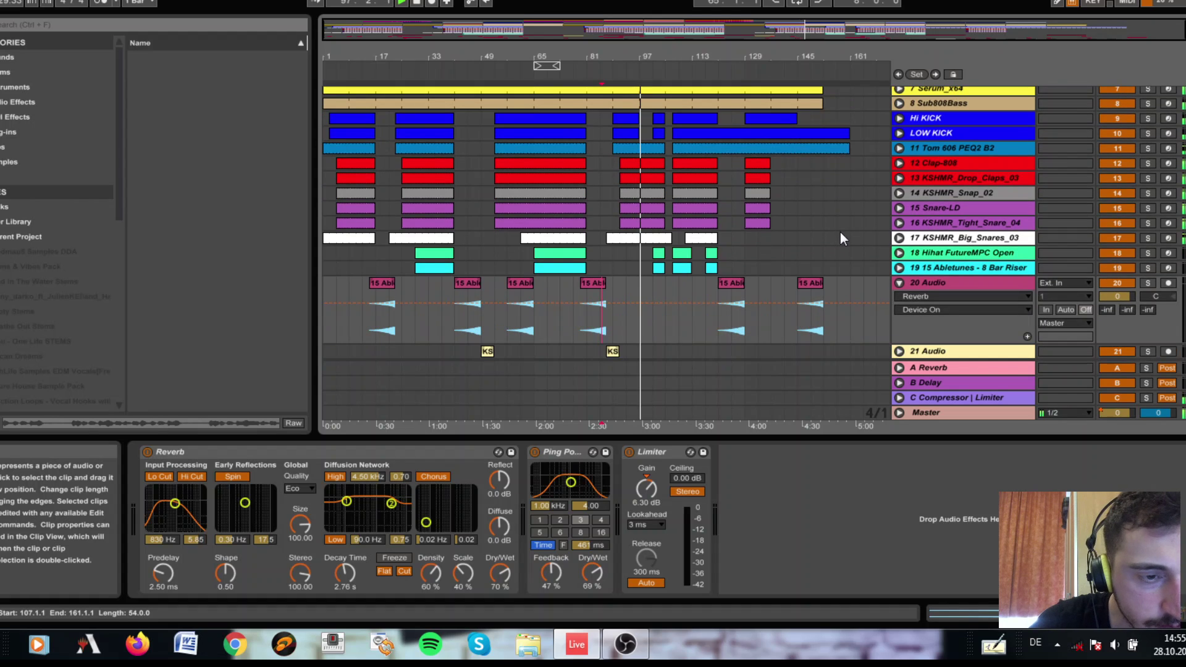
{"action": "key", "text": "ctrl+t"}
{"action": "scroll", "coordinate": [840, 232], "scroll_direction": "down", "scroll_amount": 3}
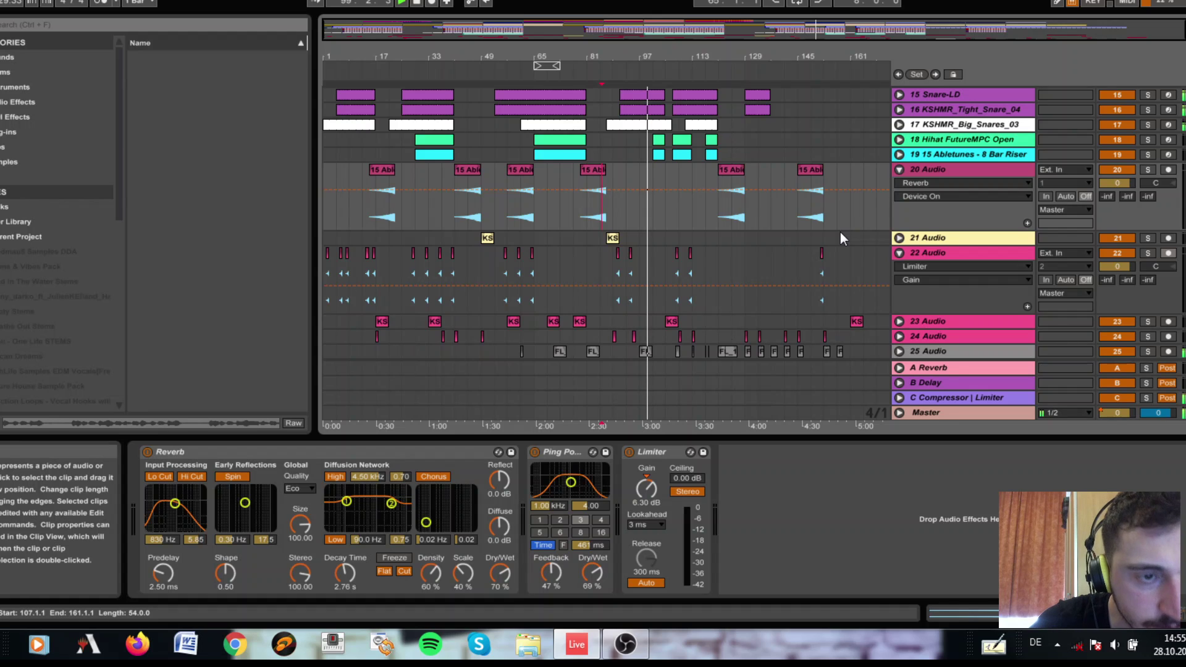
{"action": "scroll", "coordinate": [840, 232], "scroll_direction": "up", "scroll_amount": 3}
{"action": "scroll", "coordinate": [841, 232], "scroll_direction": "up", "scroll_amount": 3}
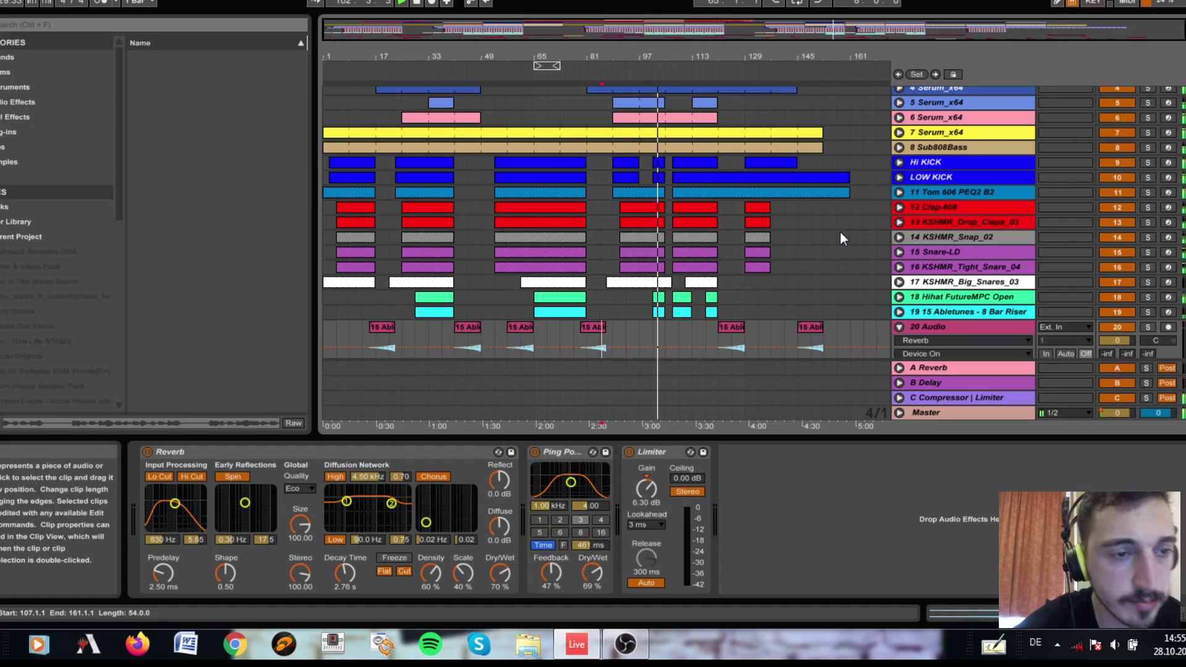
{"action": "scroll", "coordinate": [823, 266], "scroll_direction": "up", "scroll_amount": 1}
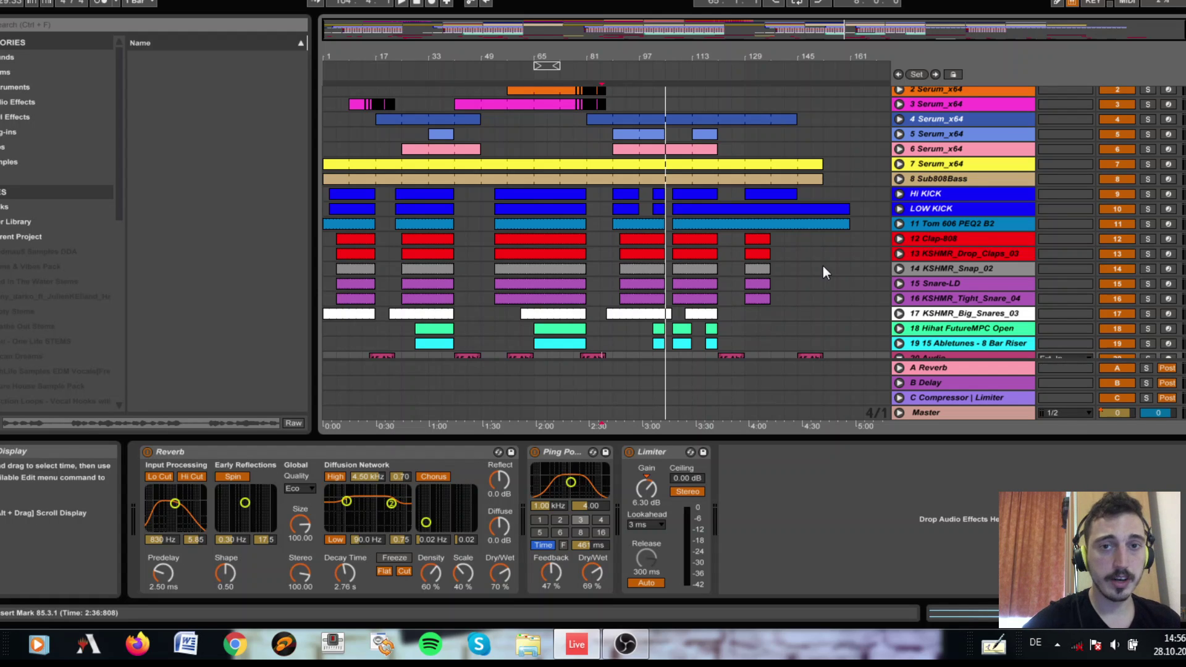
Switch to OBS.
{"action": "left_click", "coordinate": [624, 645]}
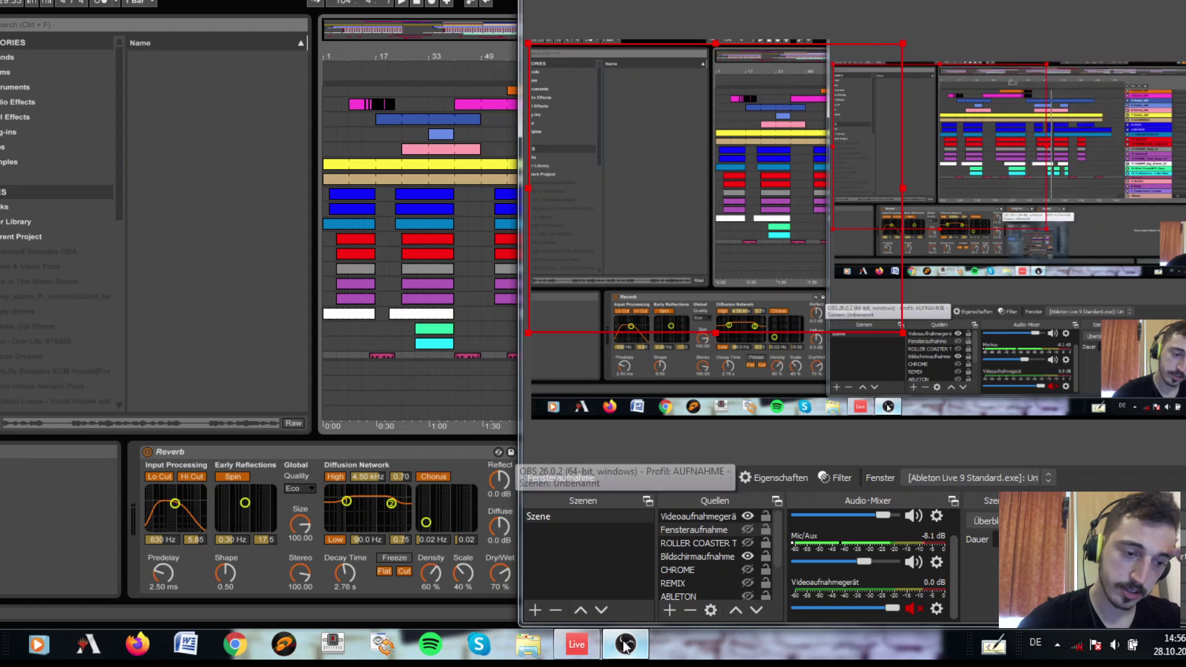